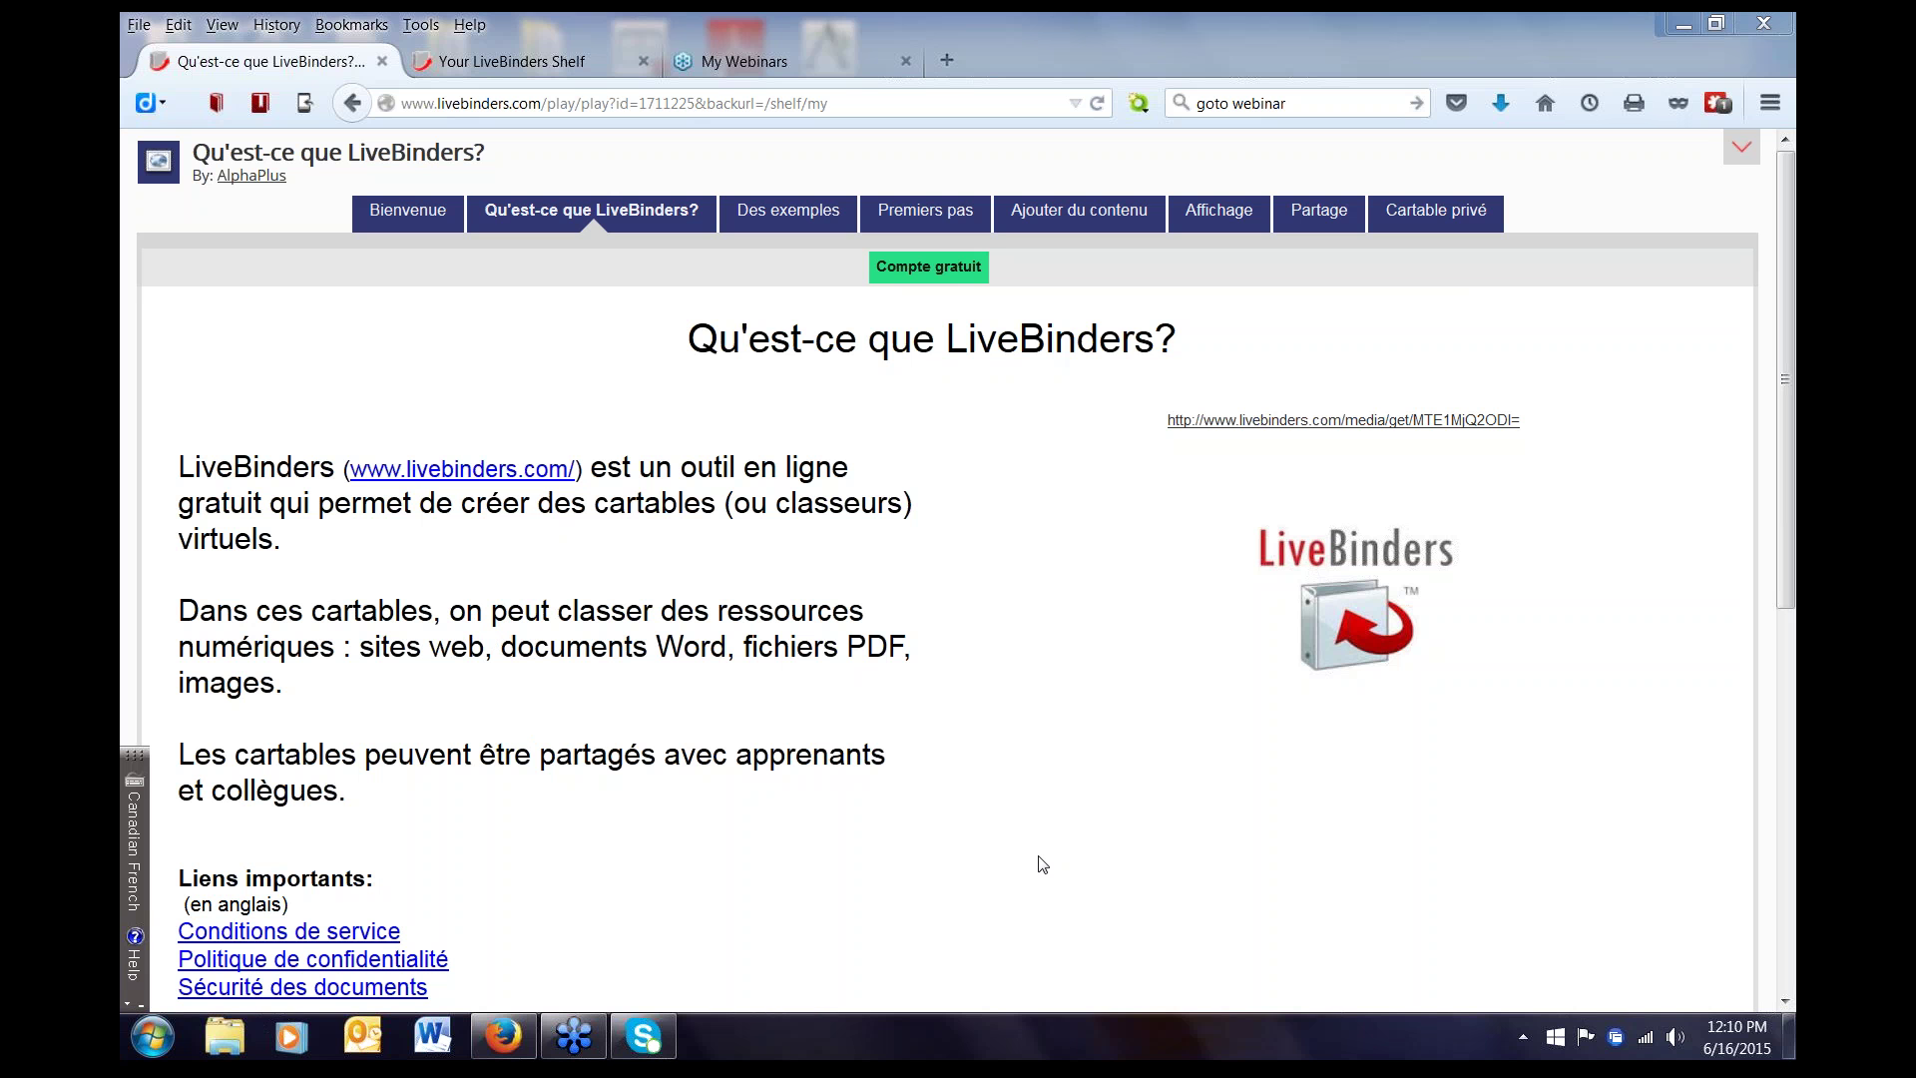
# Step: Review the Compte gratuit page, then open the toolbox binder from the Des exemples list
pyautogui.click(919, 270)
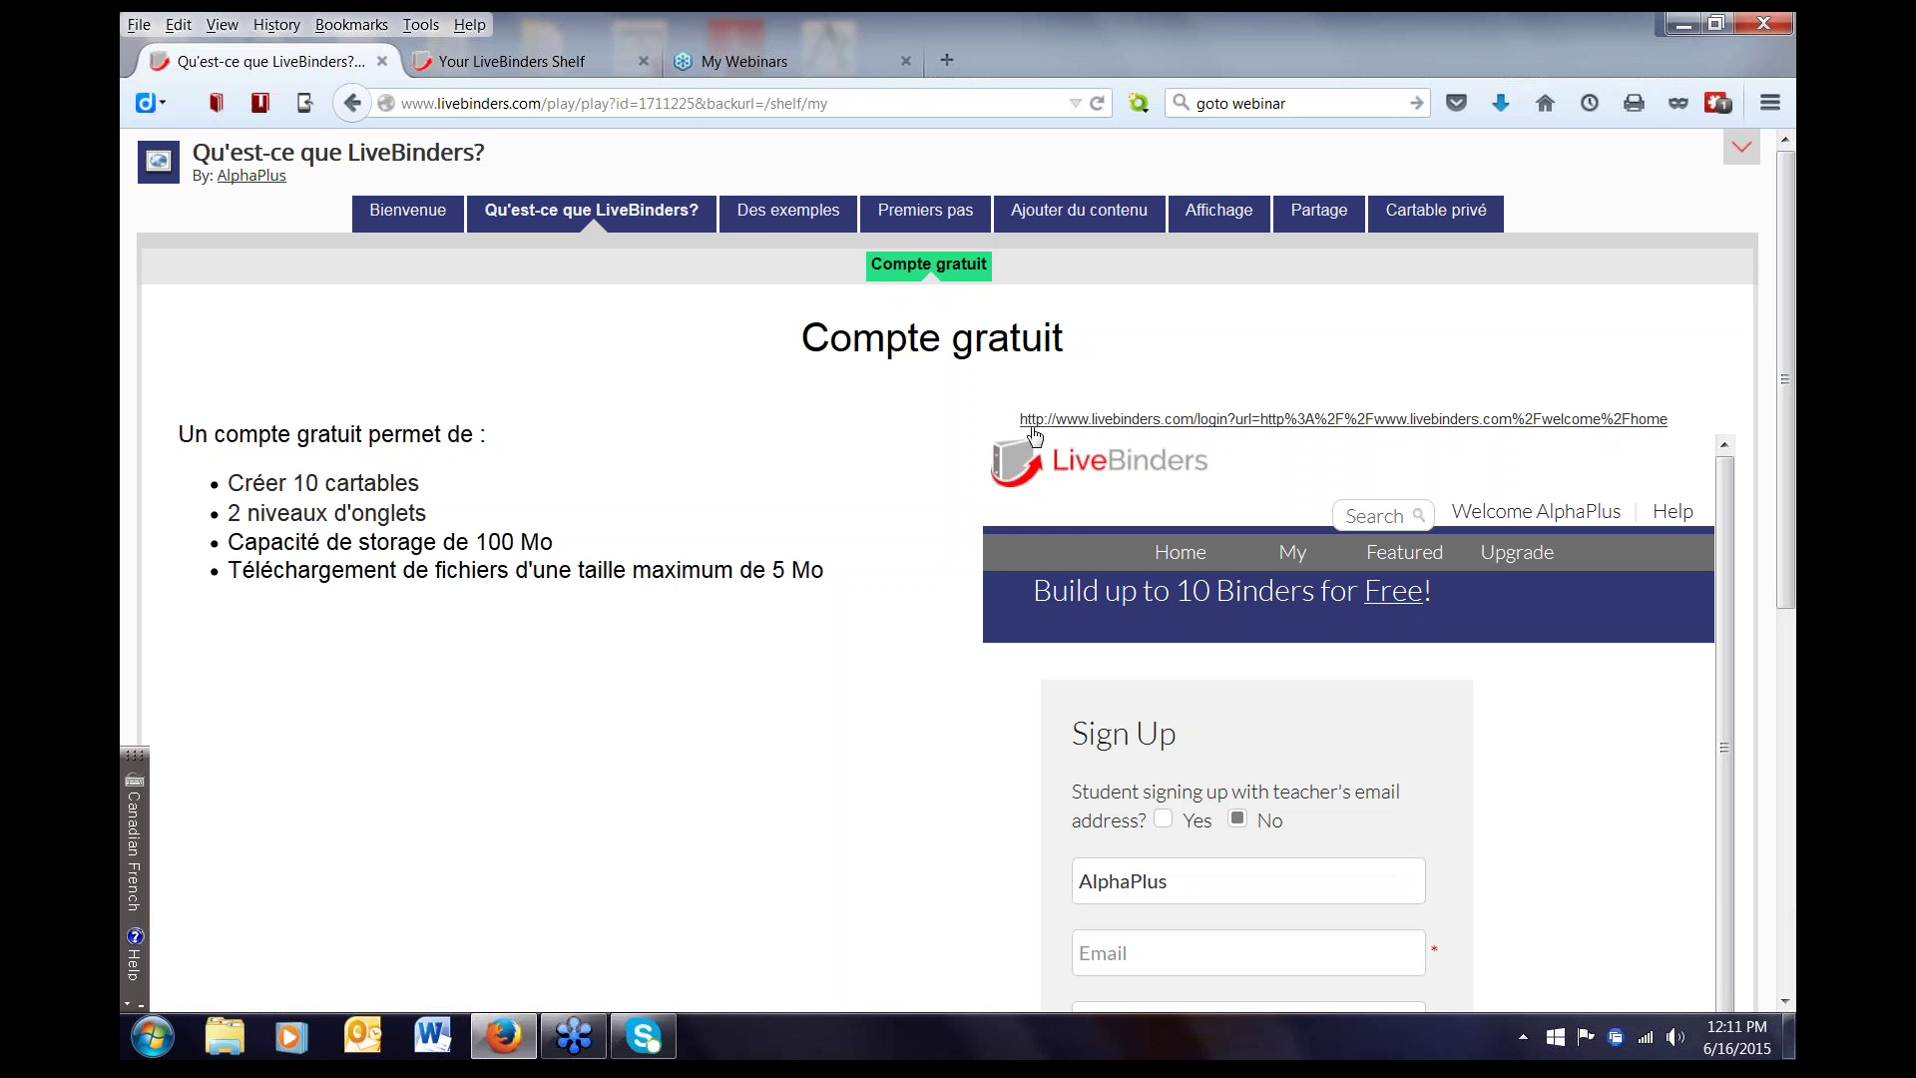
pyautogui.click(775, 219)
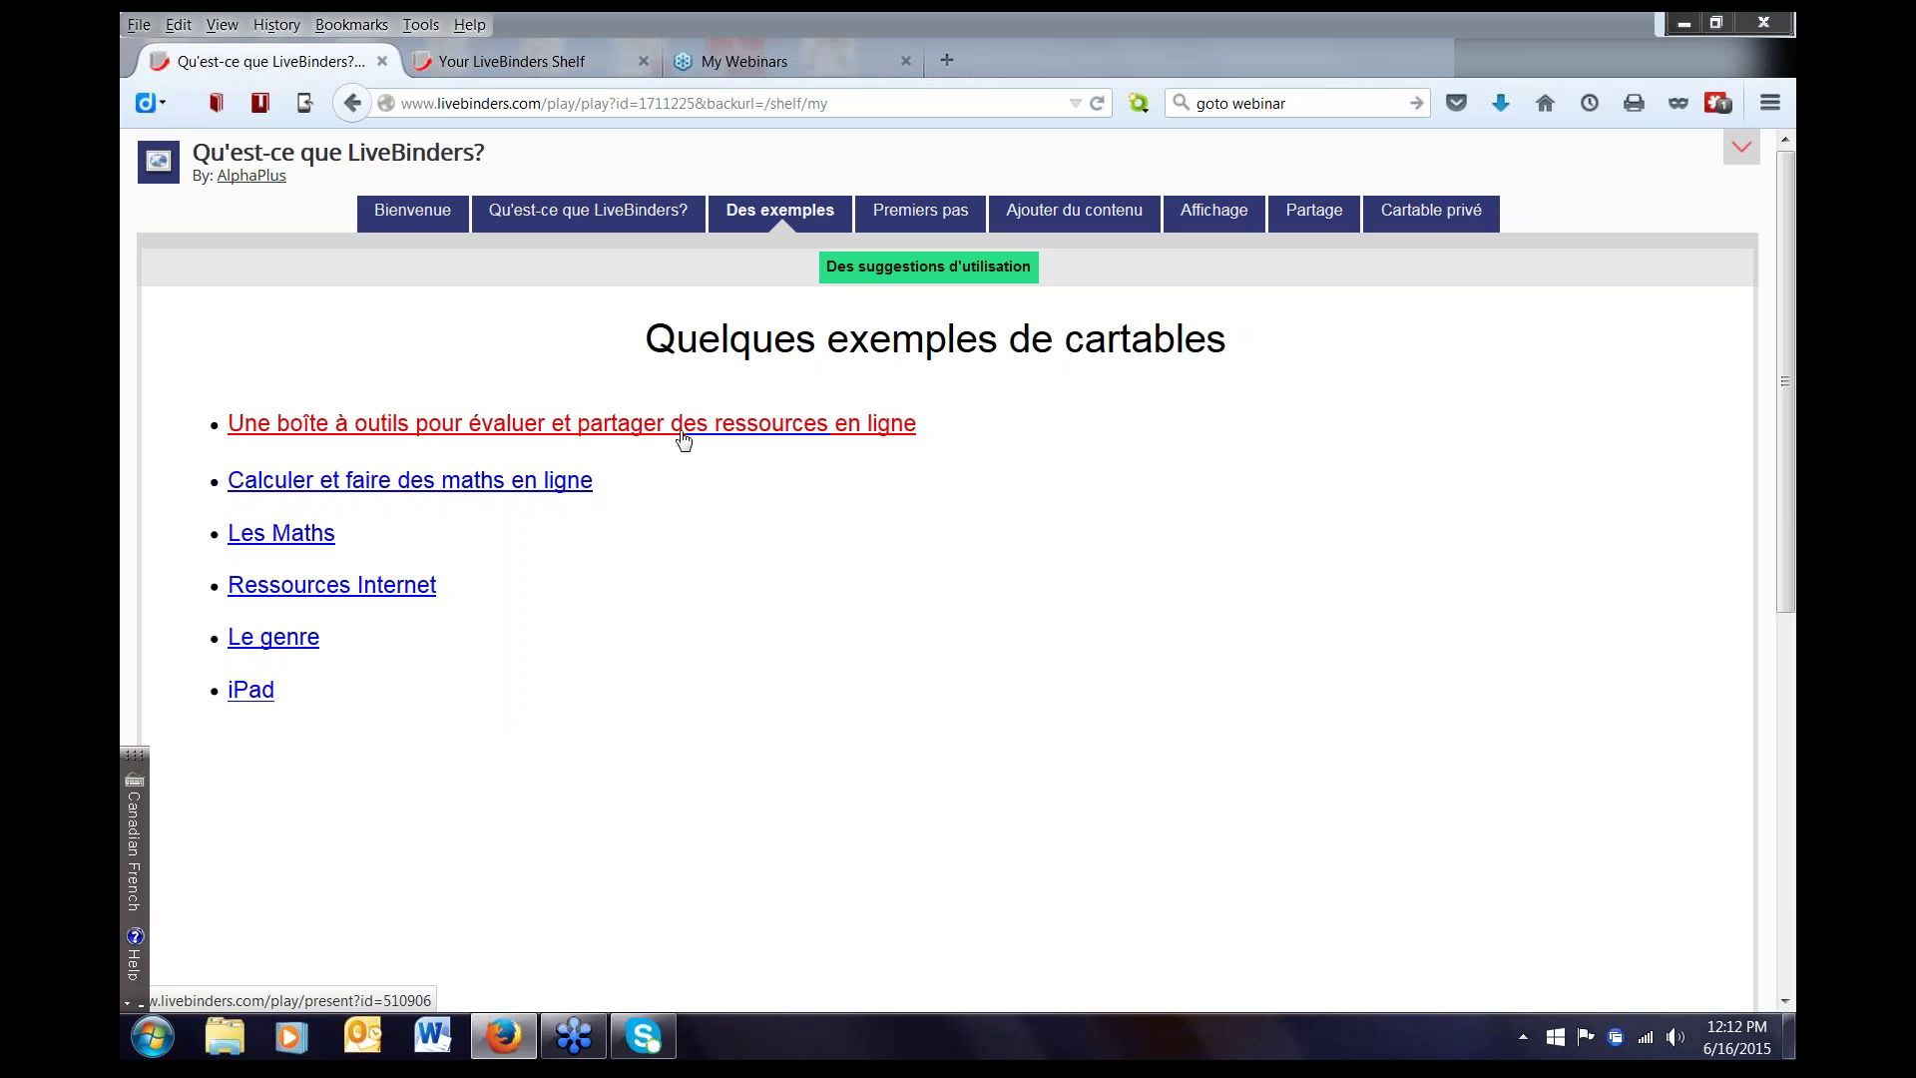
pyautogui.click(684, 425)
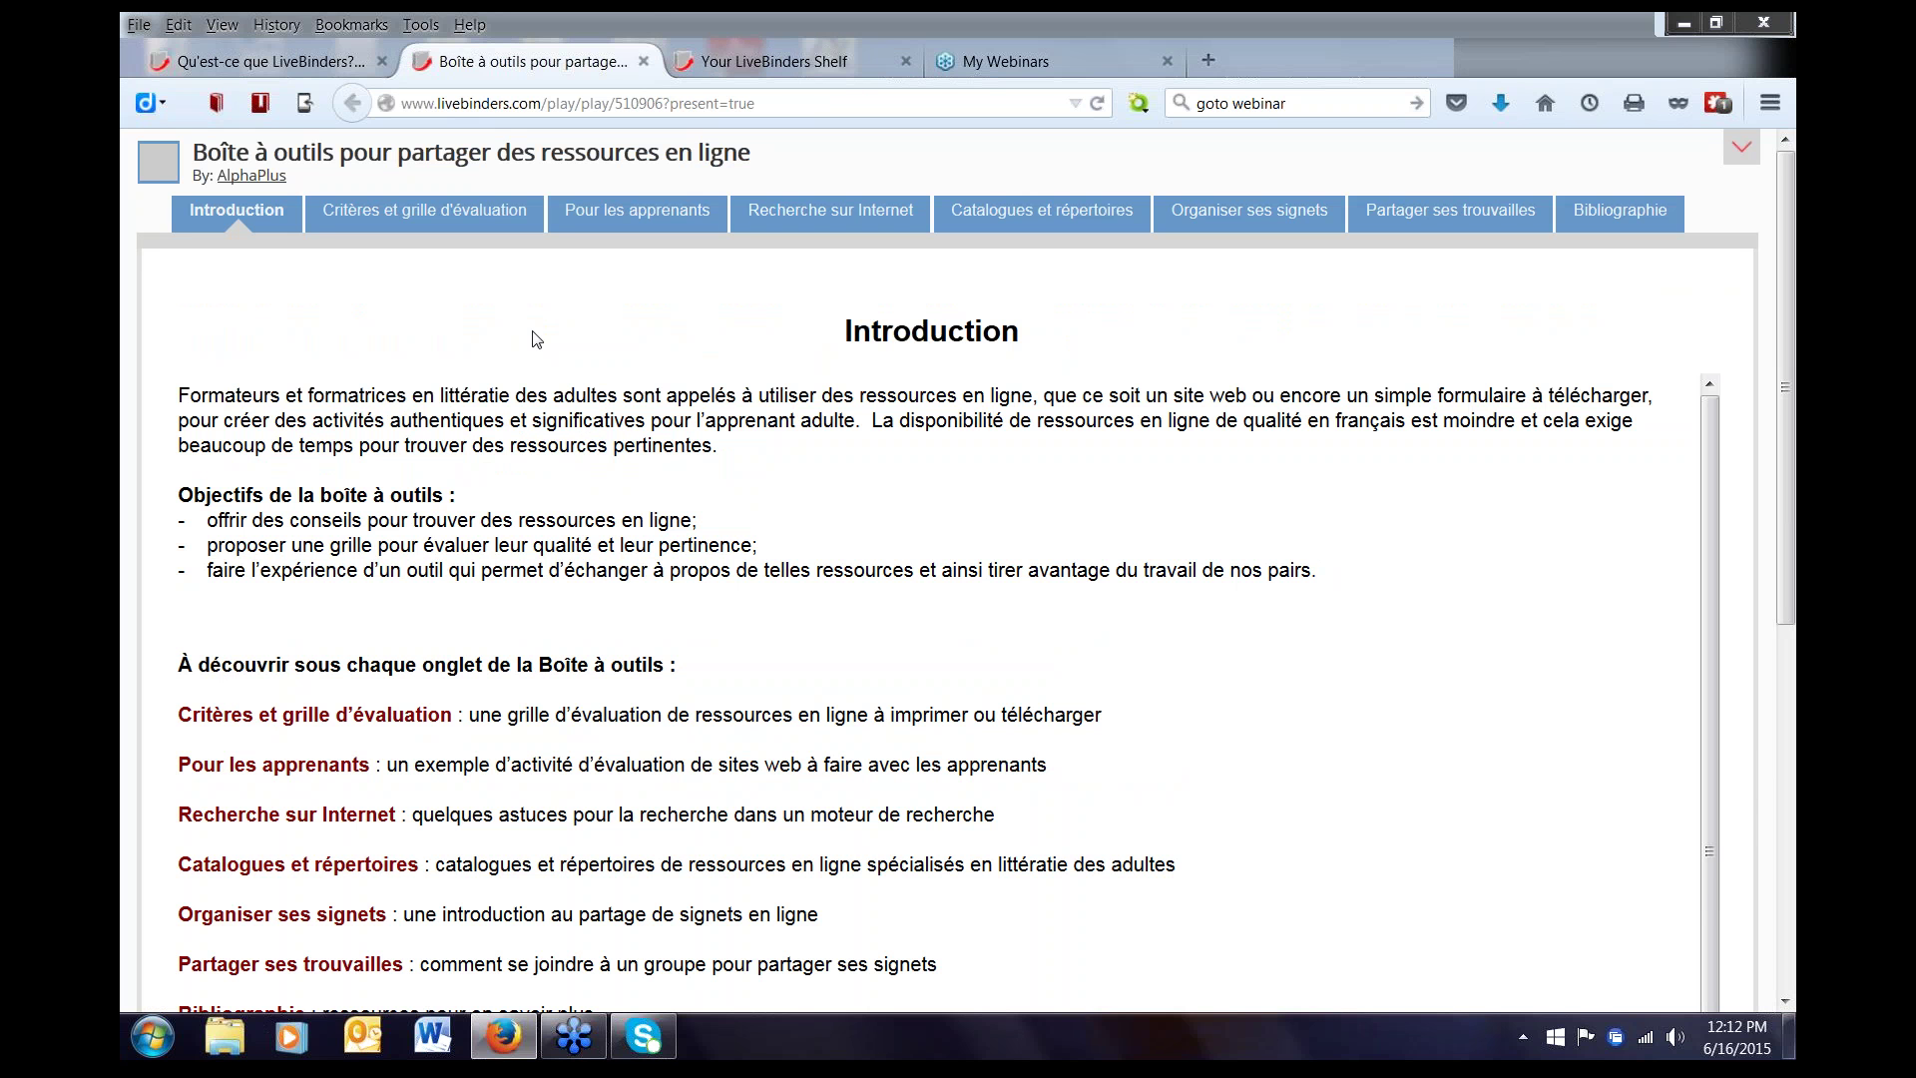
# Step: Show the toolbox binder's 'Critères et grille d'évaluation' page and its Word-format grid
pyautogui.click(451, 222)
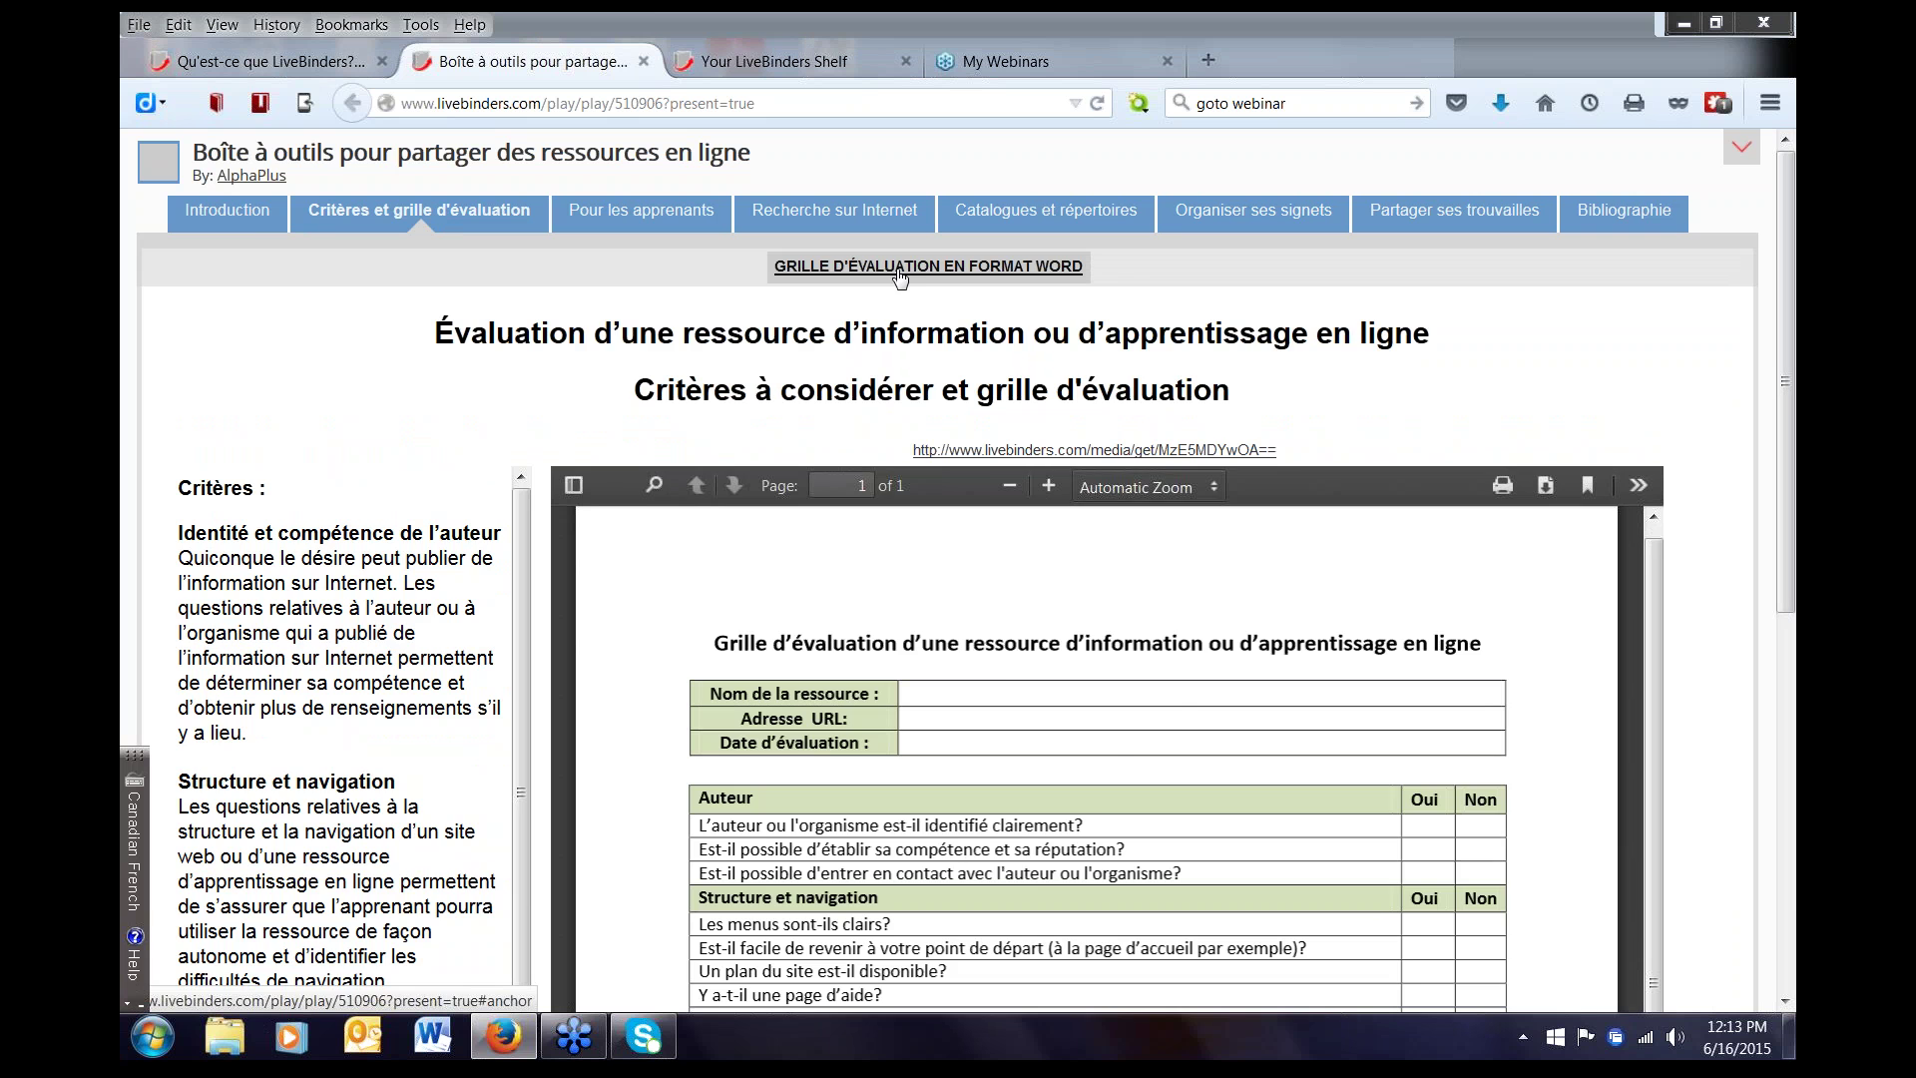
pyautogui.click(900, 271)
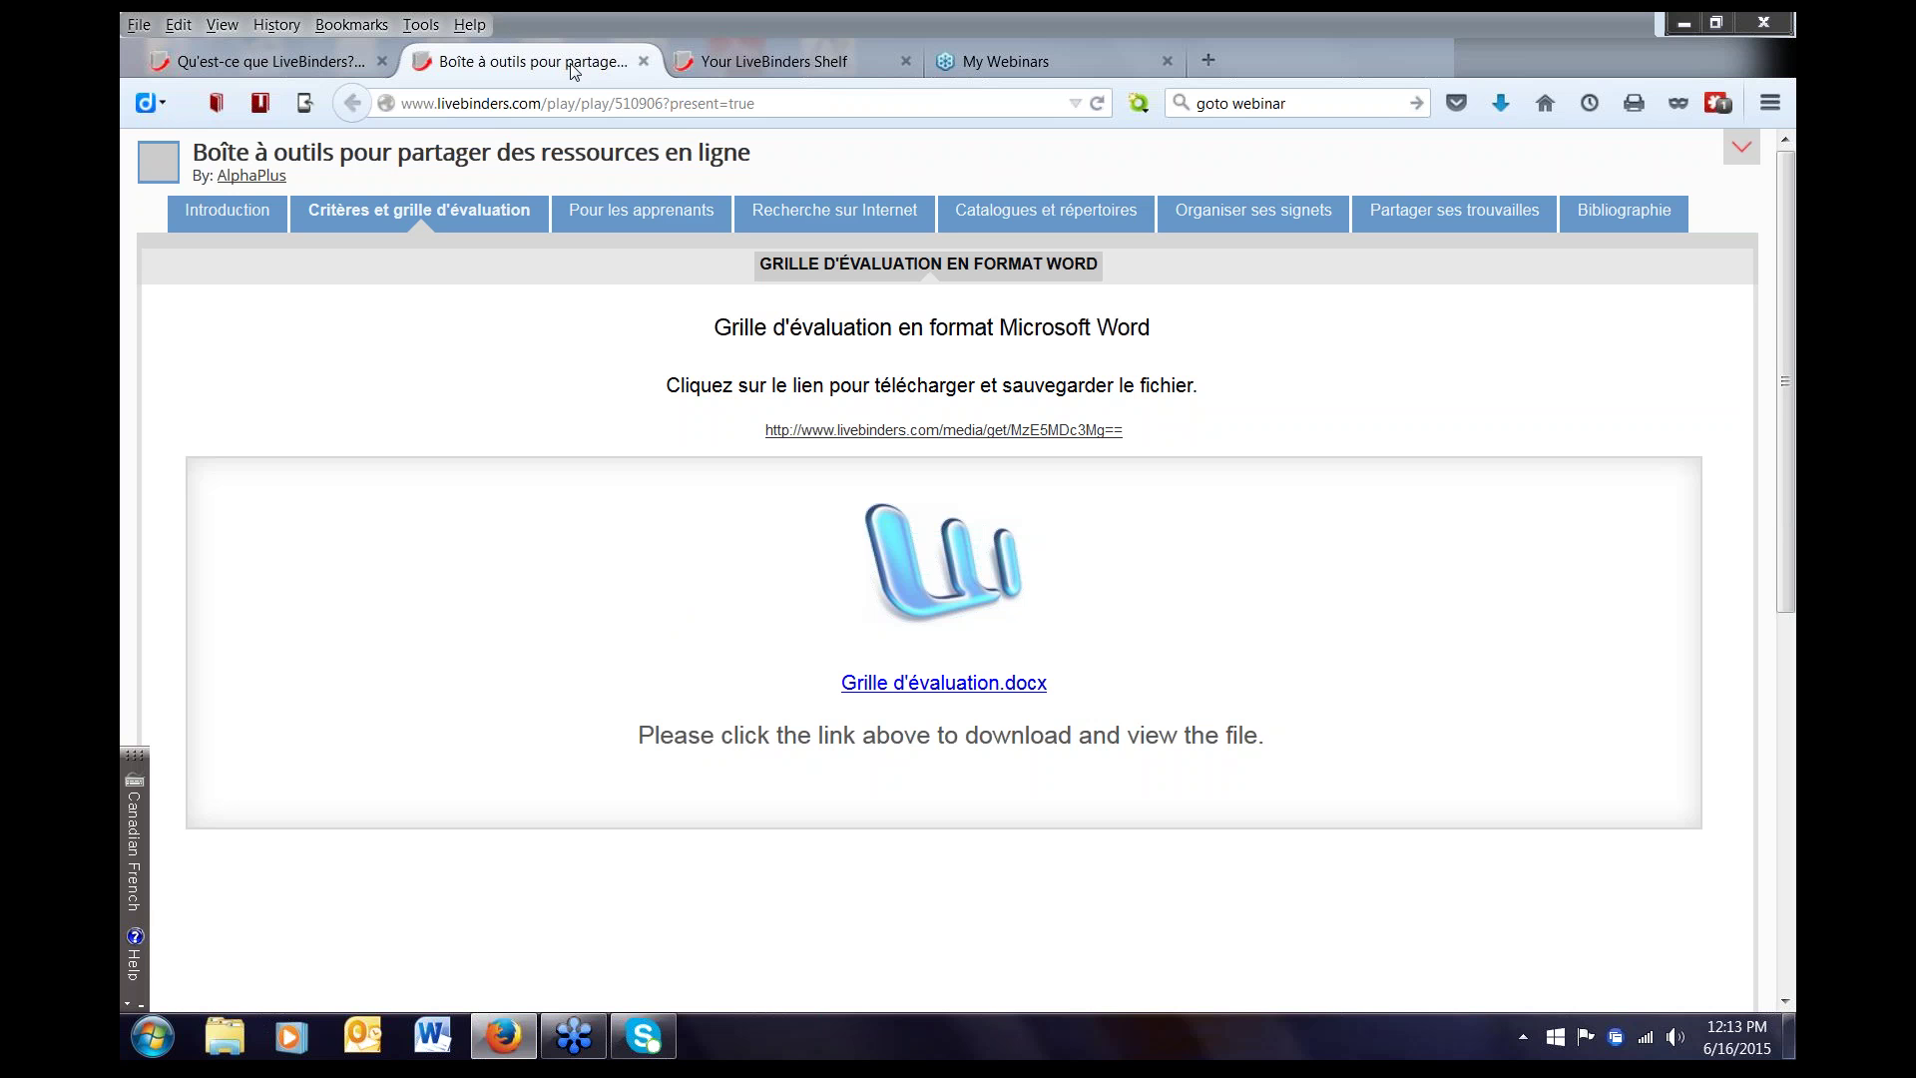
pyautogui.click(645, 62)
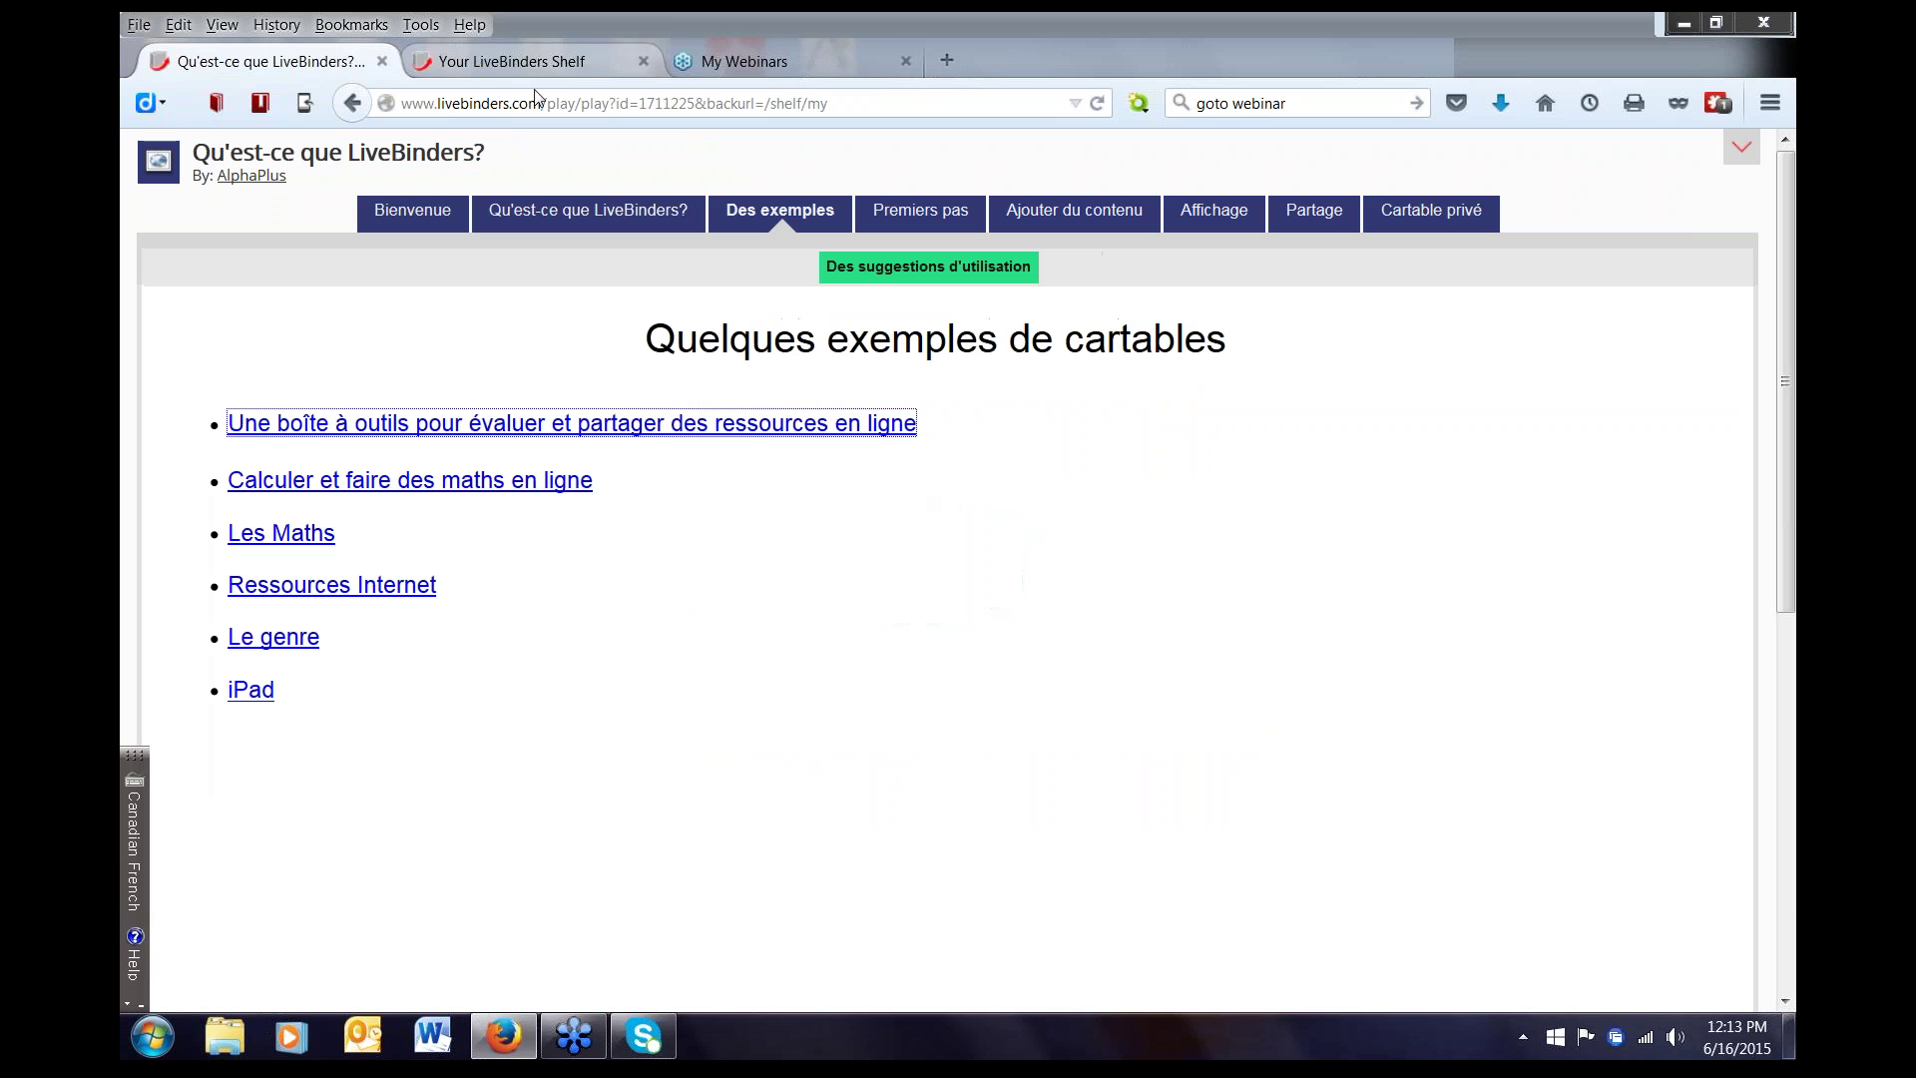
pyautogui.click(963, 671)
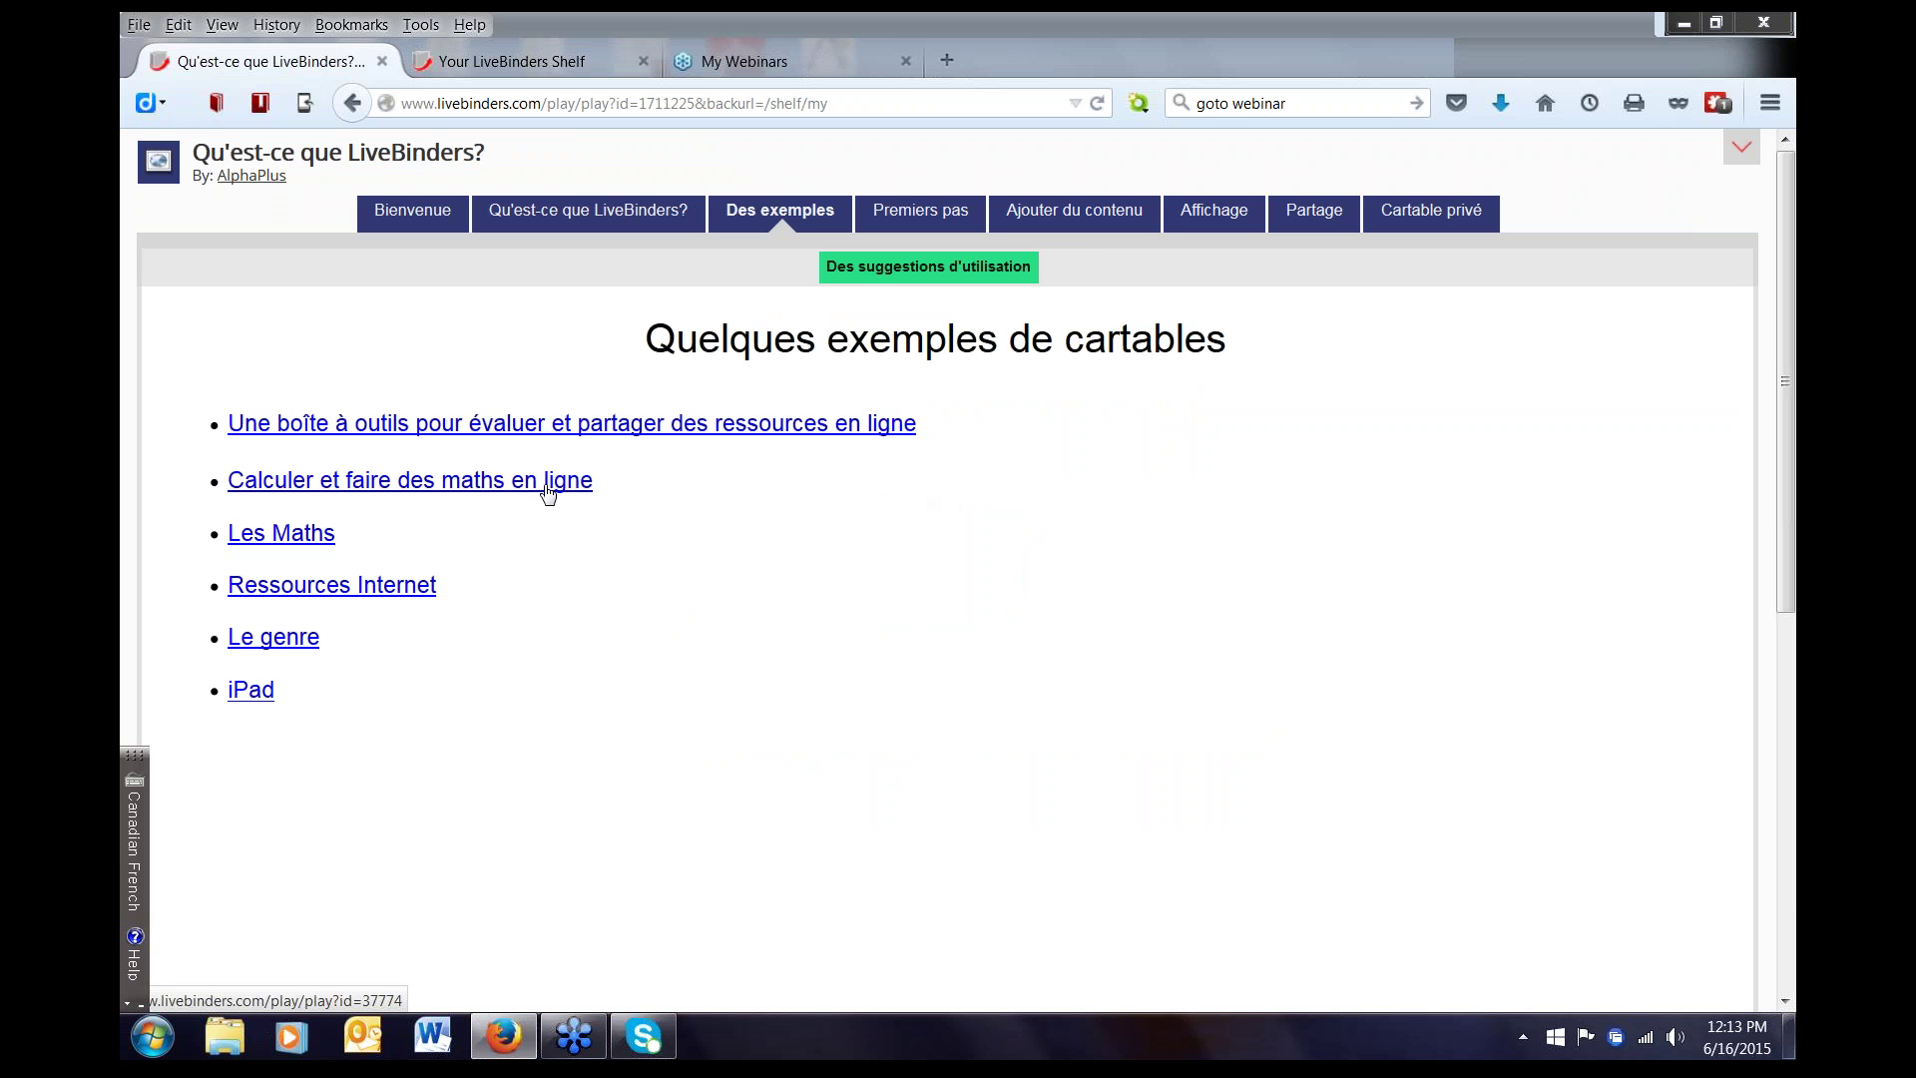
pyautogui.click(529, 487)
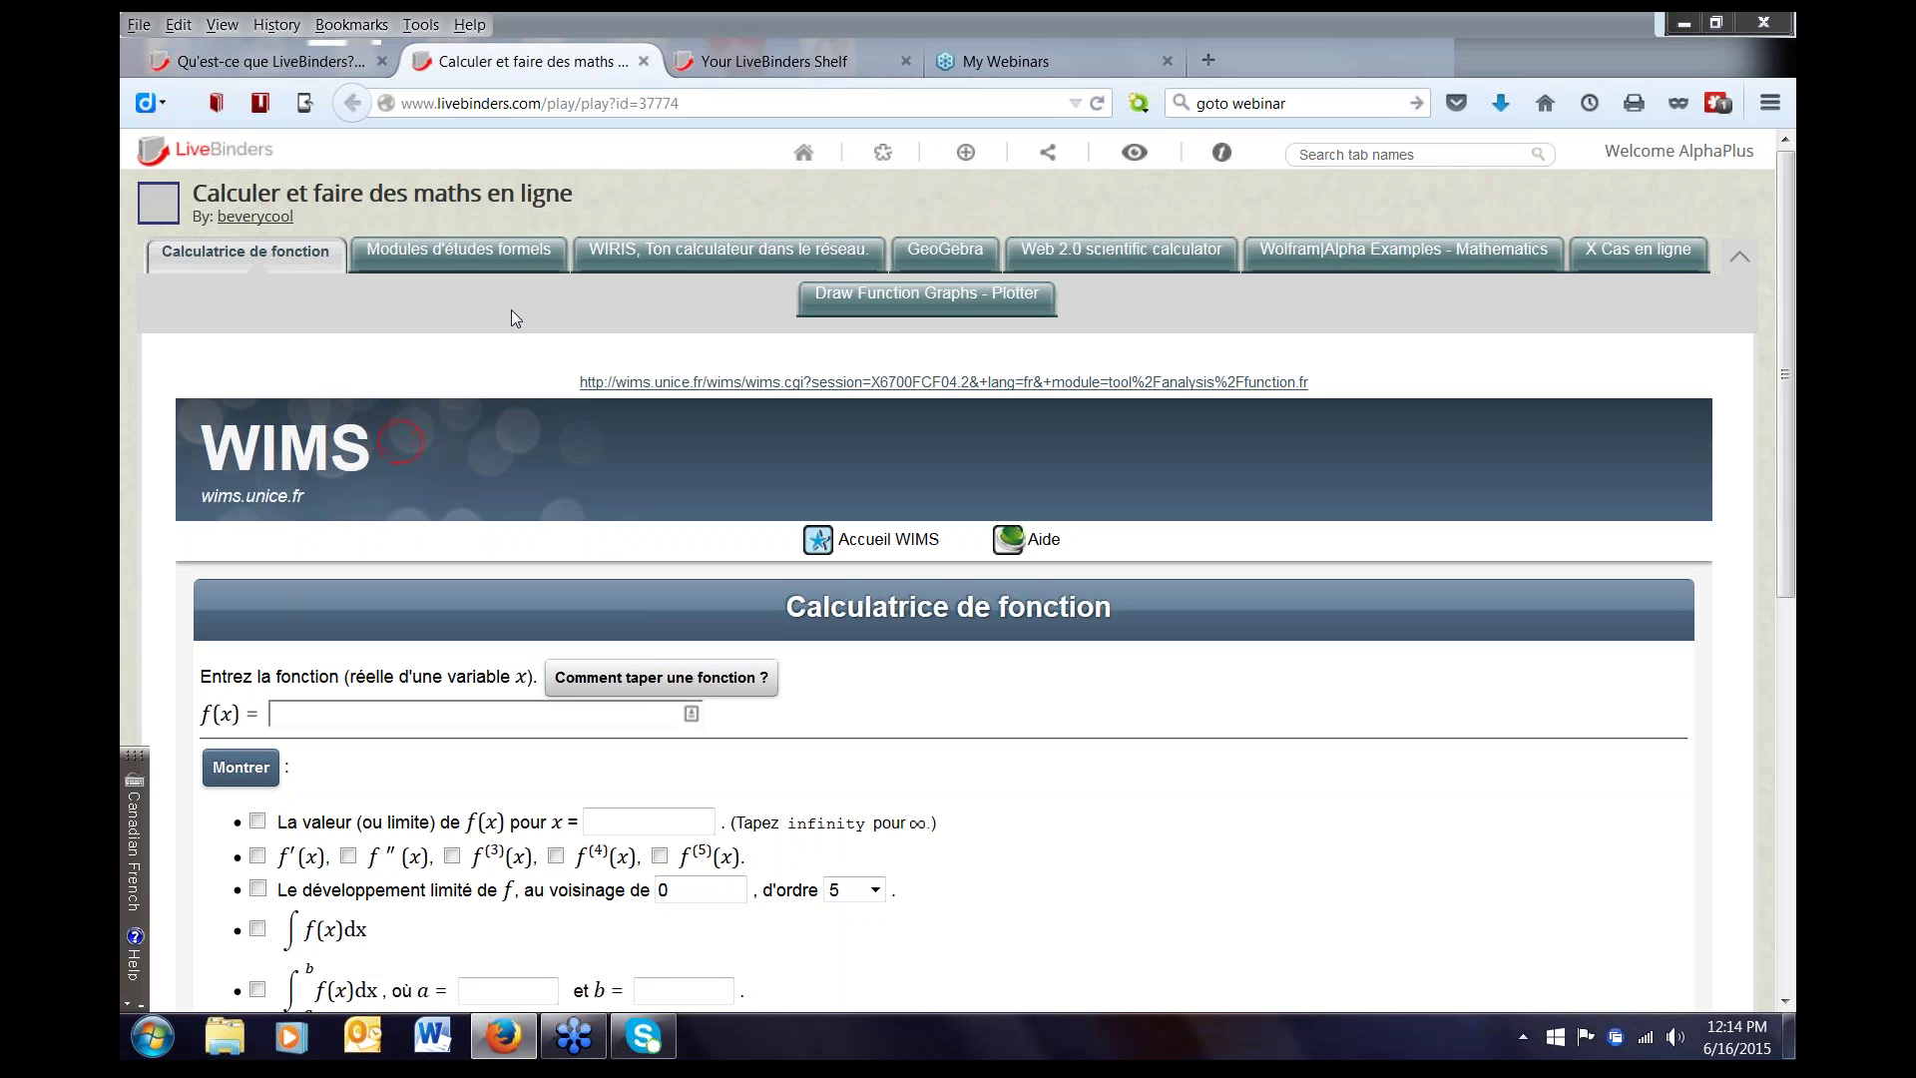
pyautogui.click(491, 260)
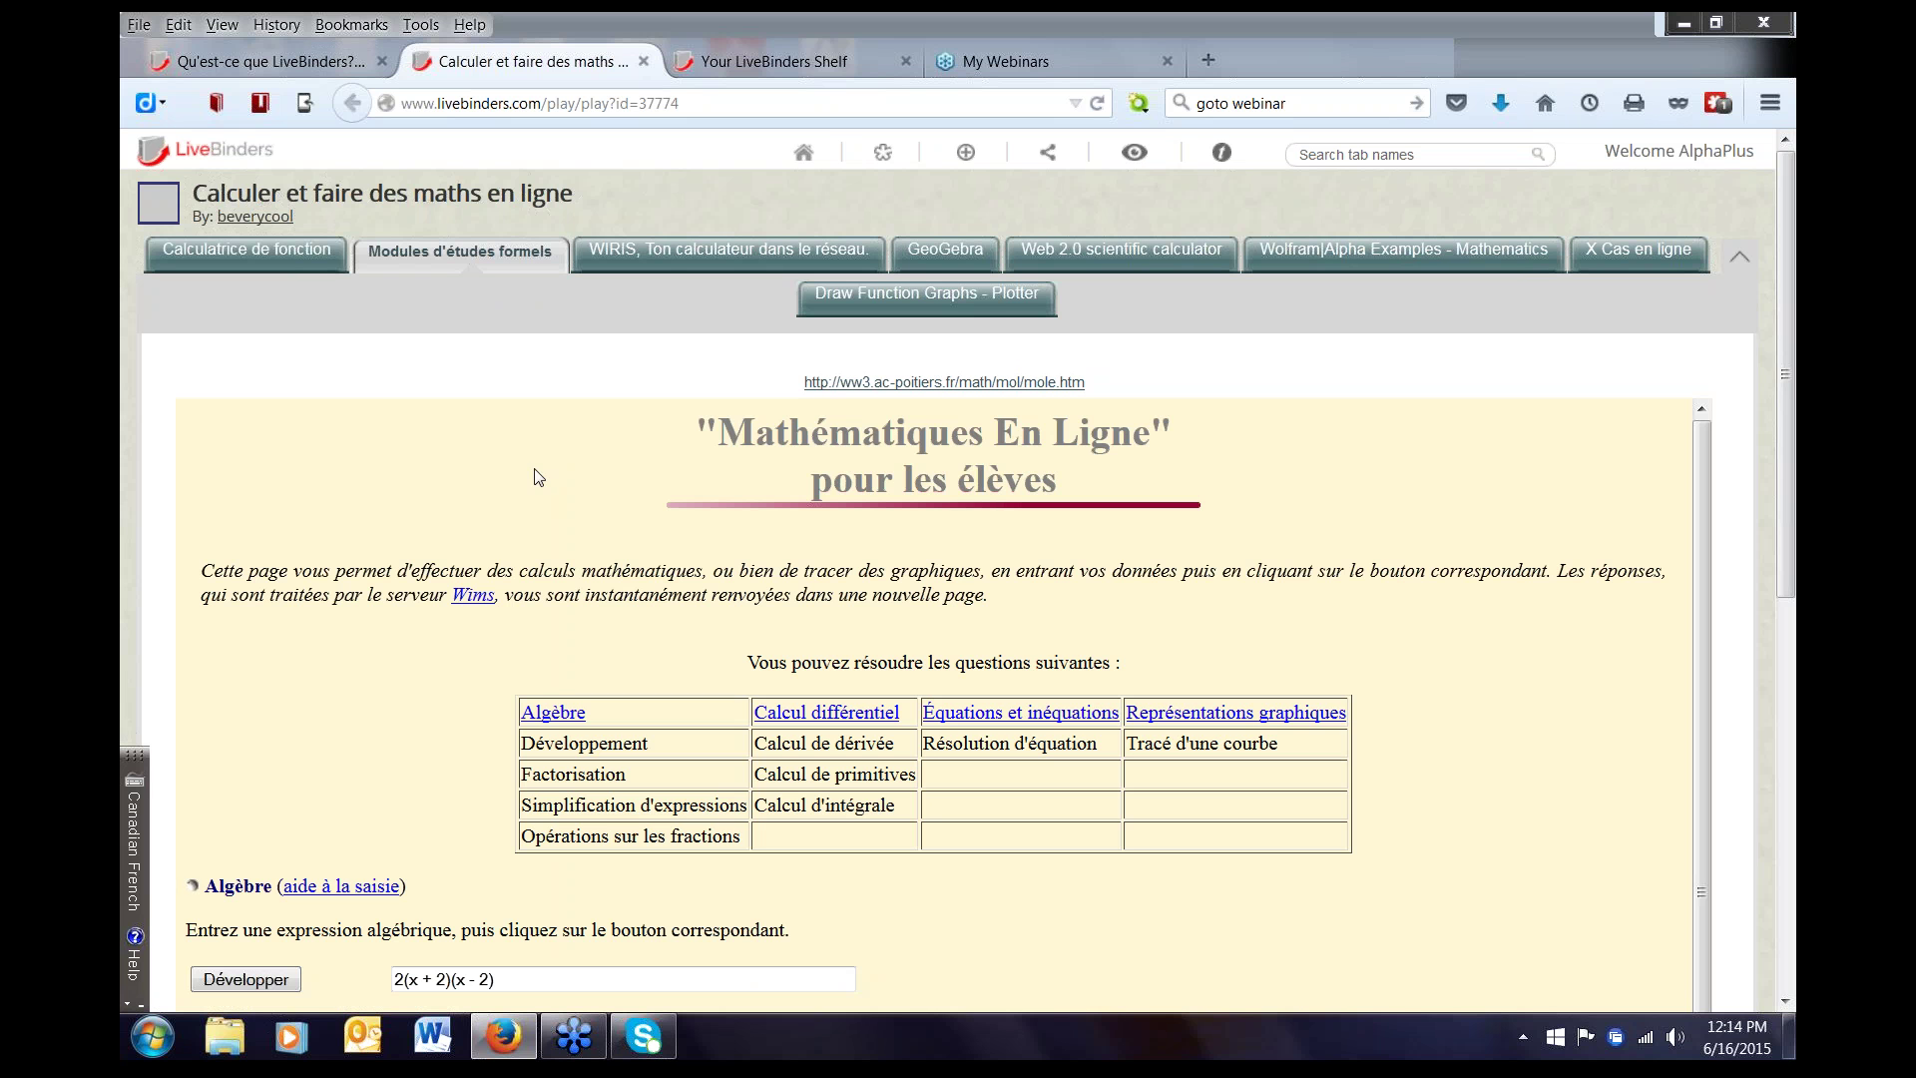
pyautogui.click(674, 263)
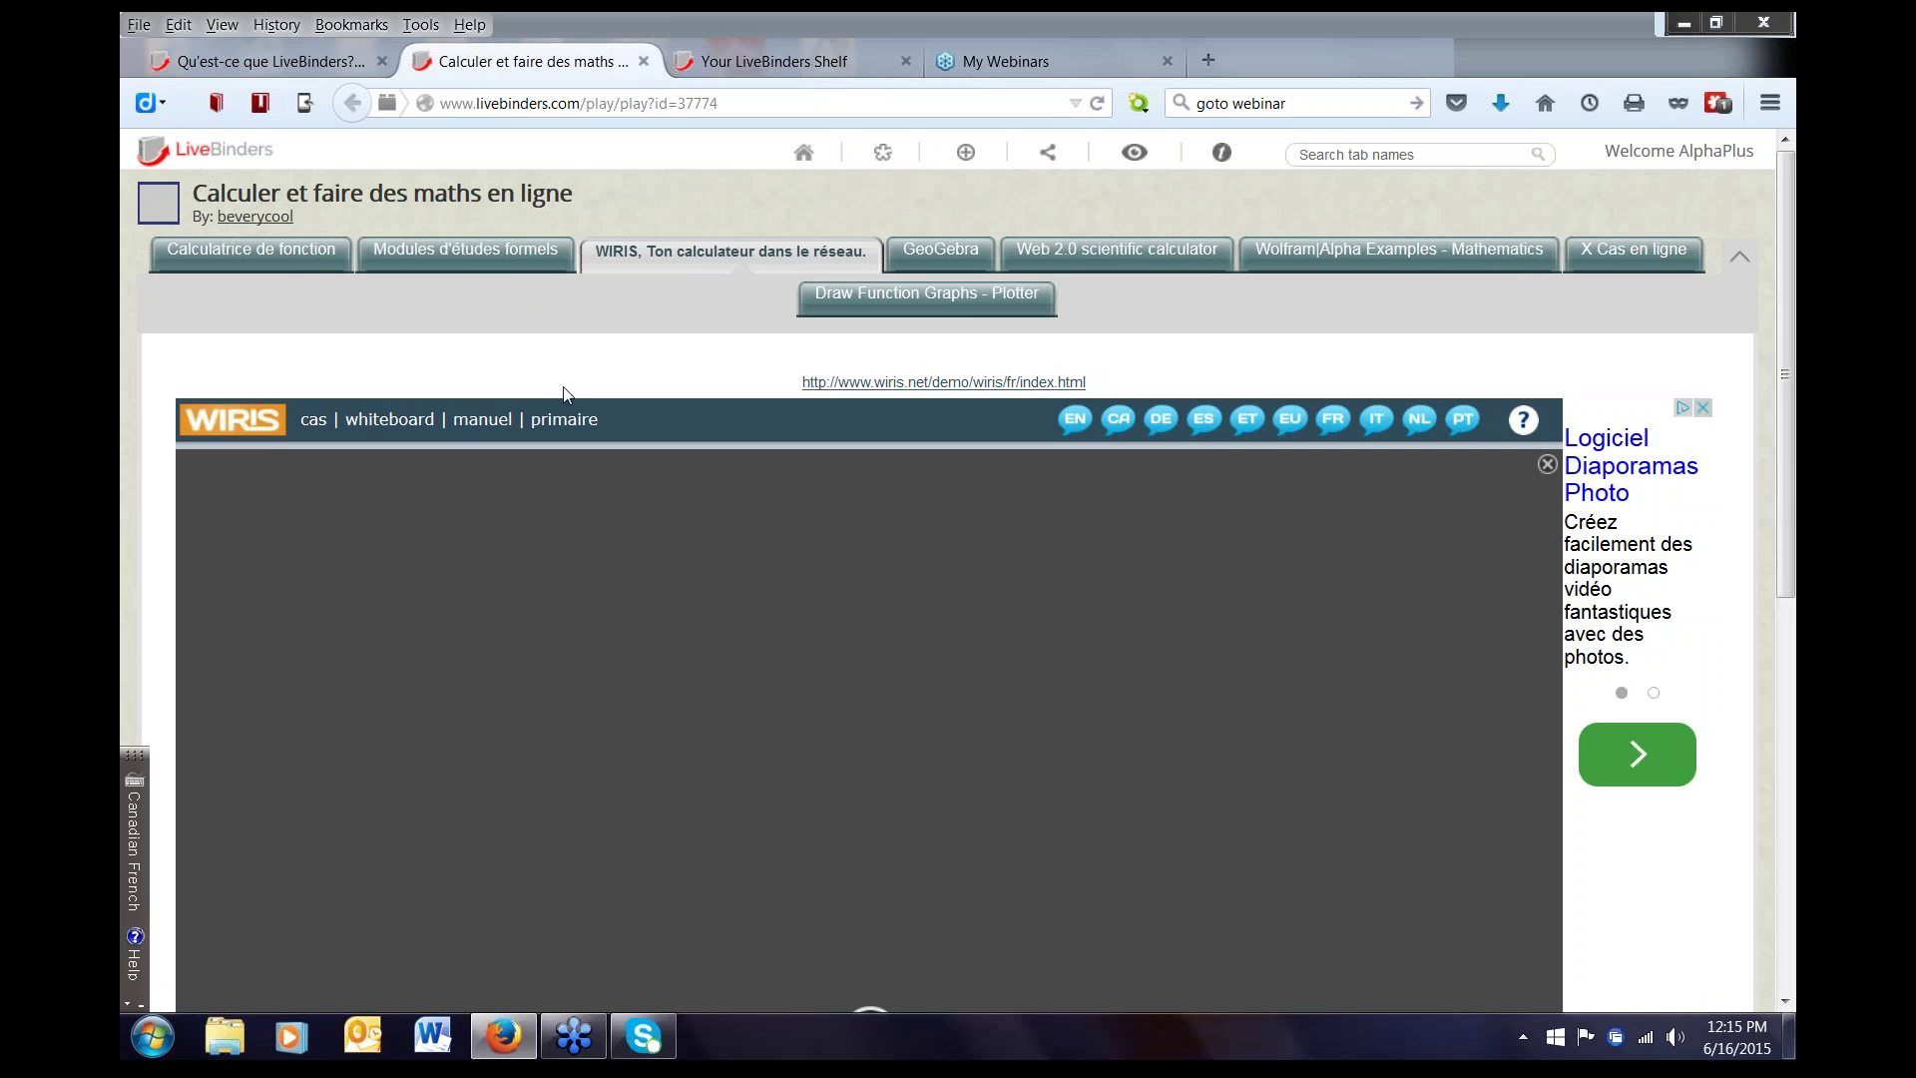
pyautogui.click(943, 251)
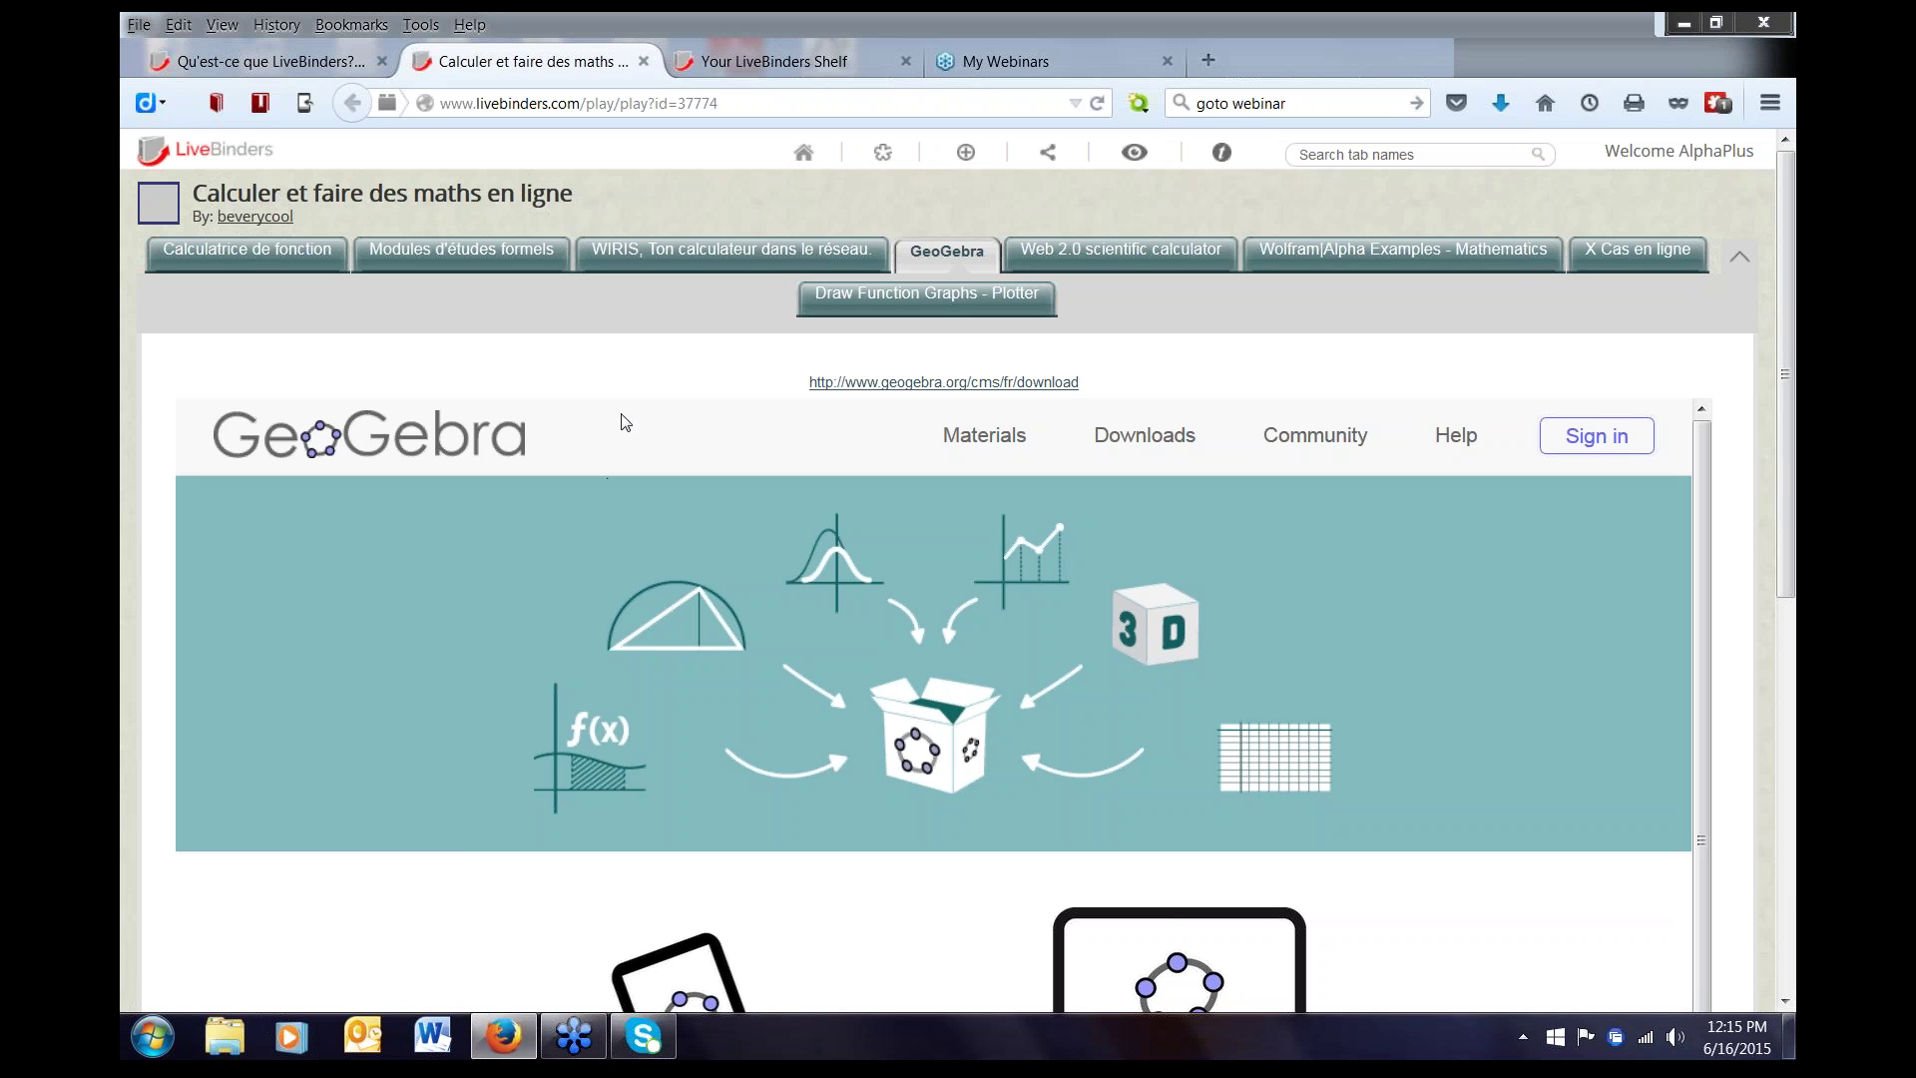
pyautogui.click(644, 61)
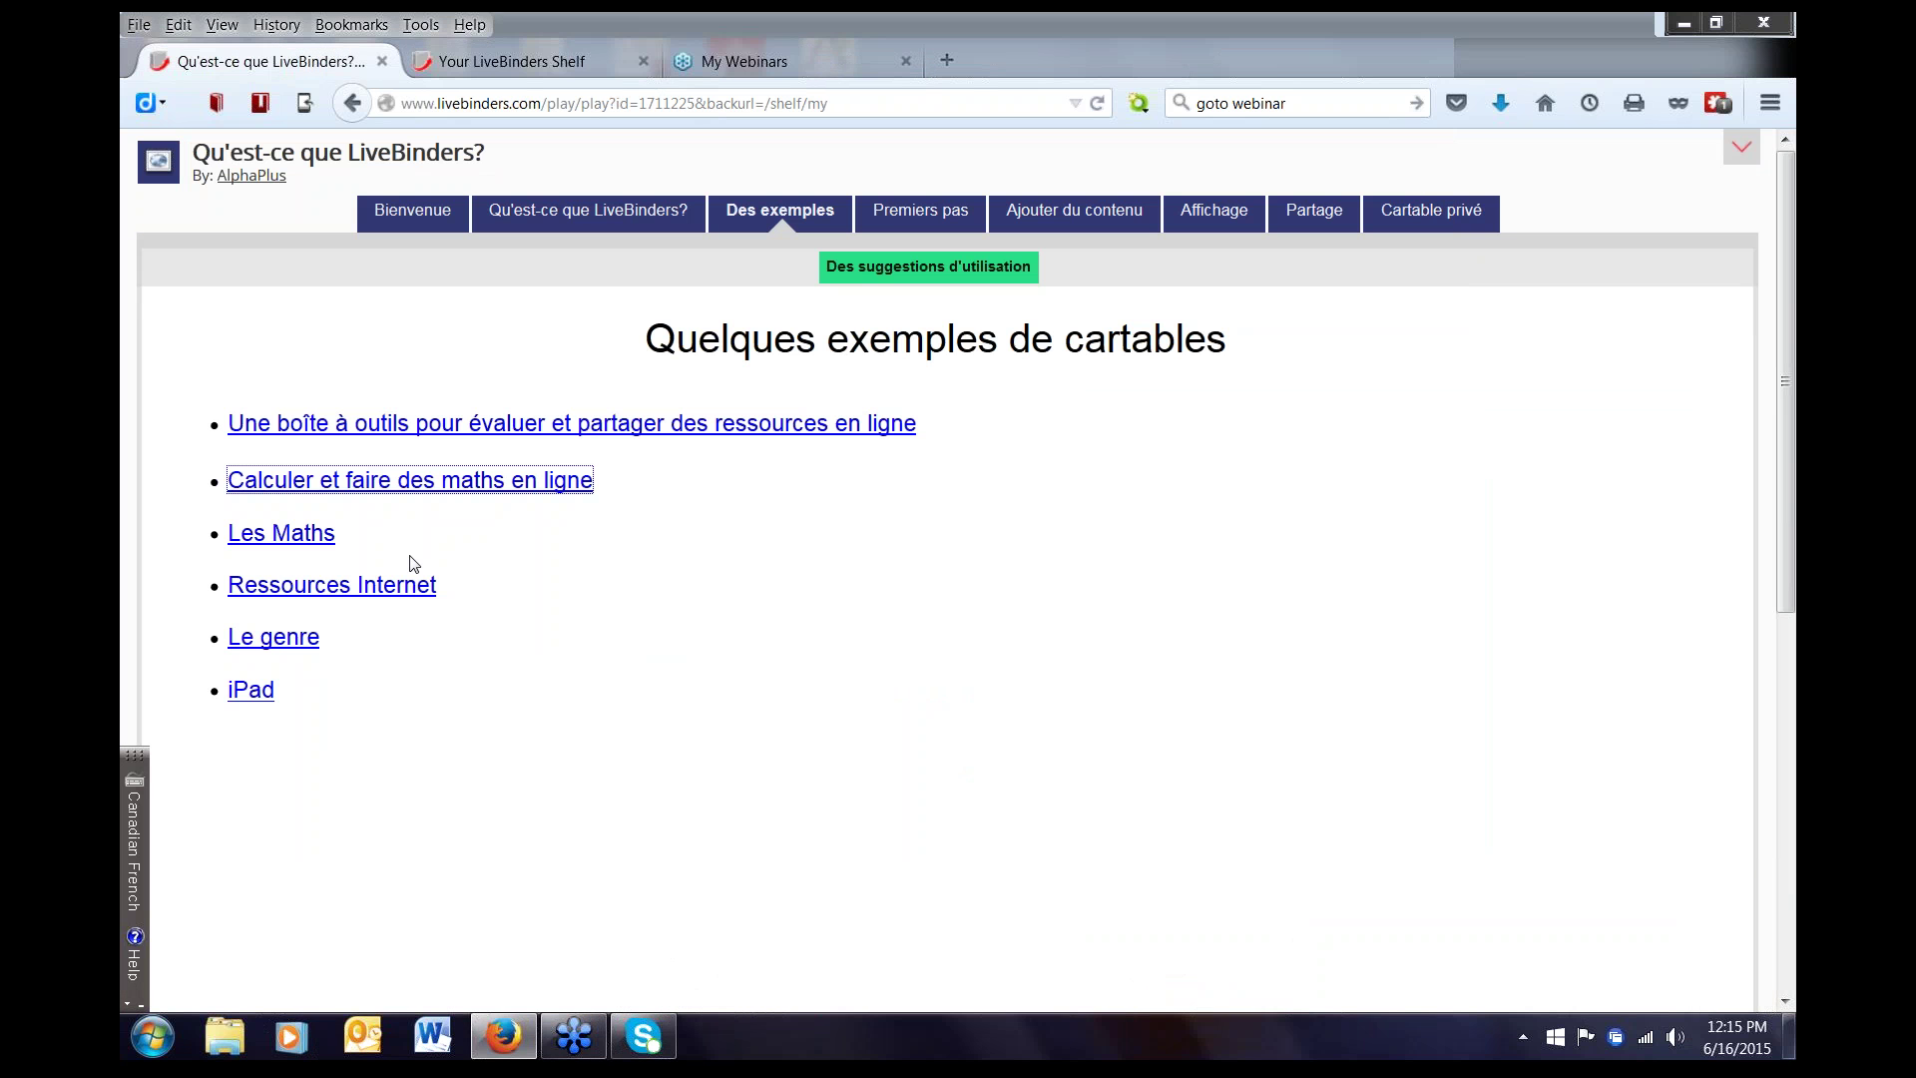
pyautogui.click(289, 550)
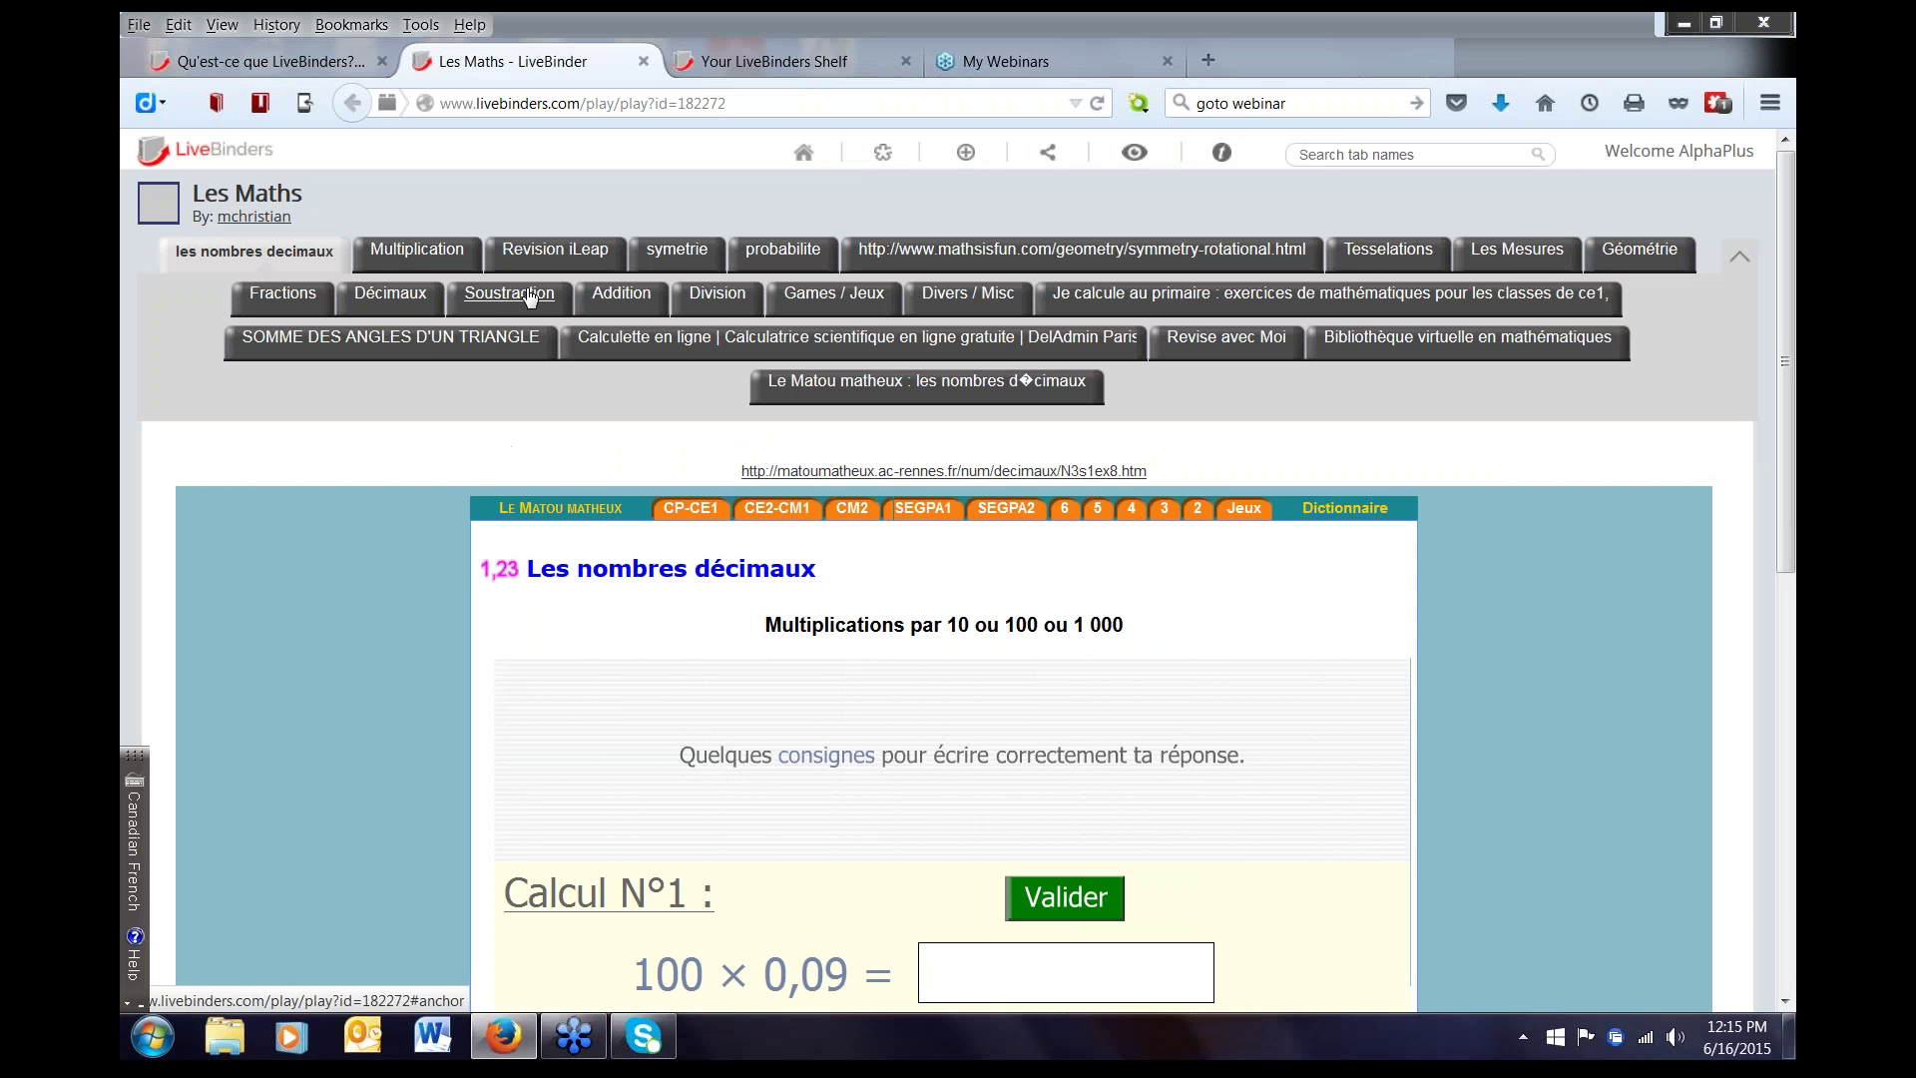
pyautogui.click(642, 62)
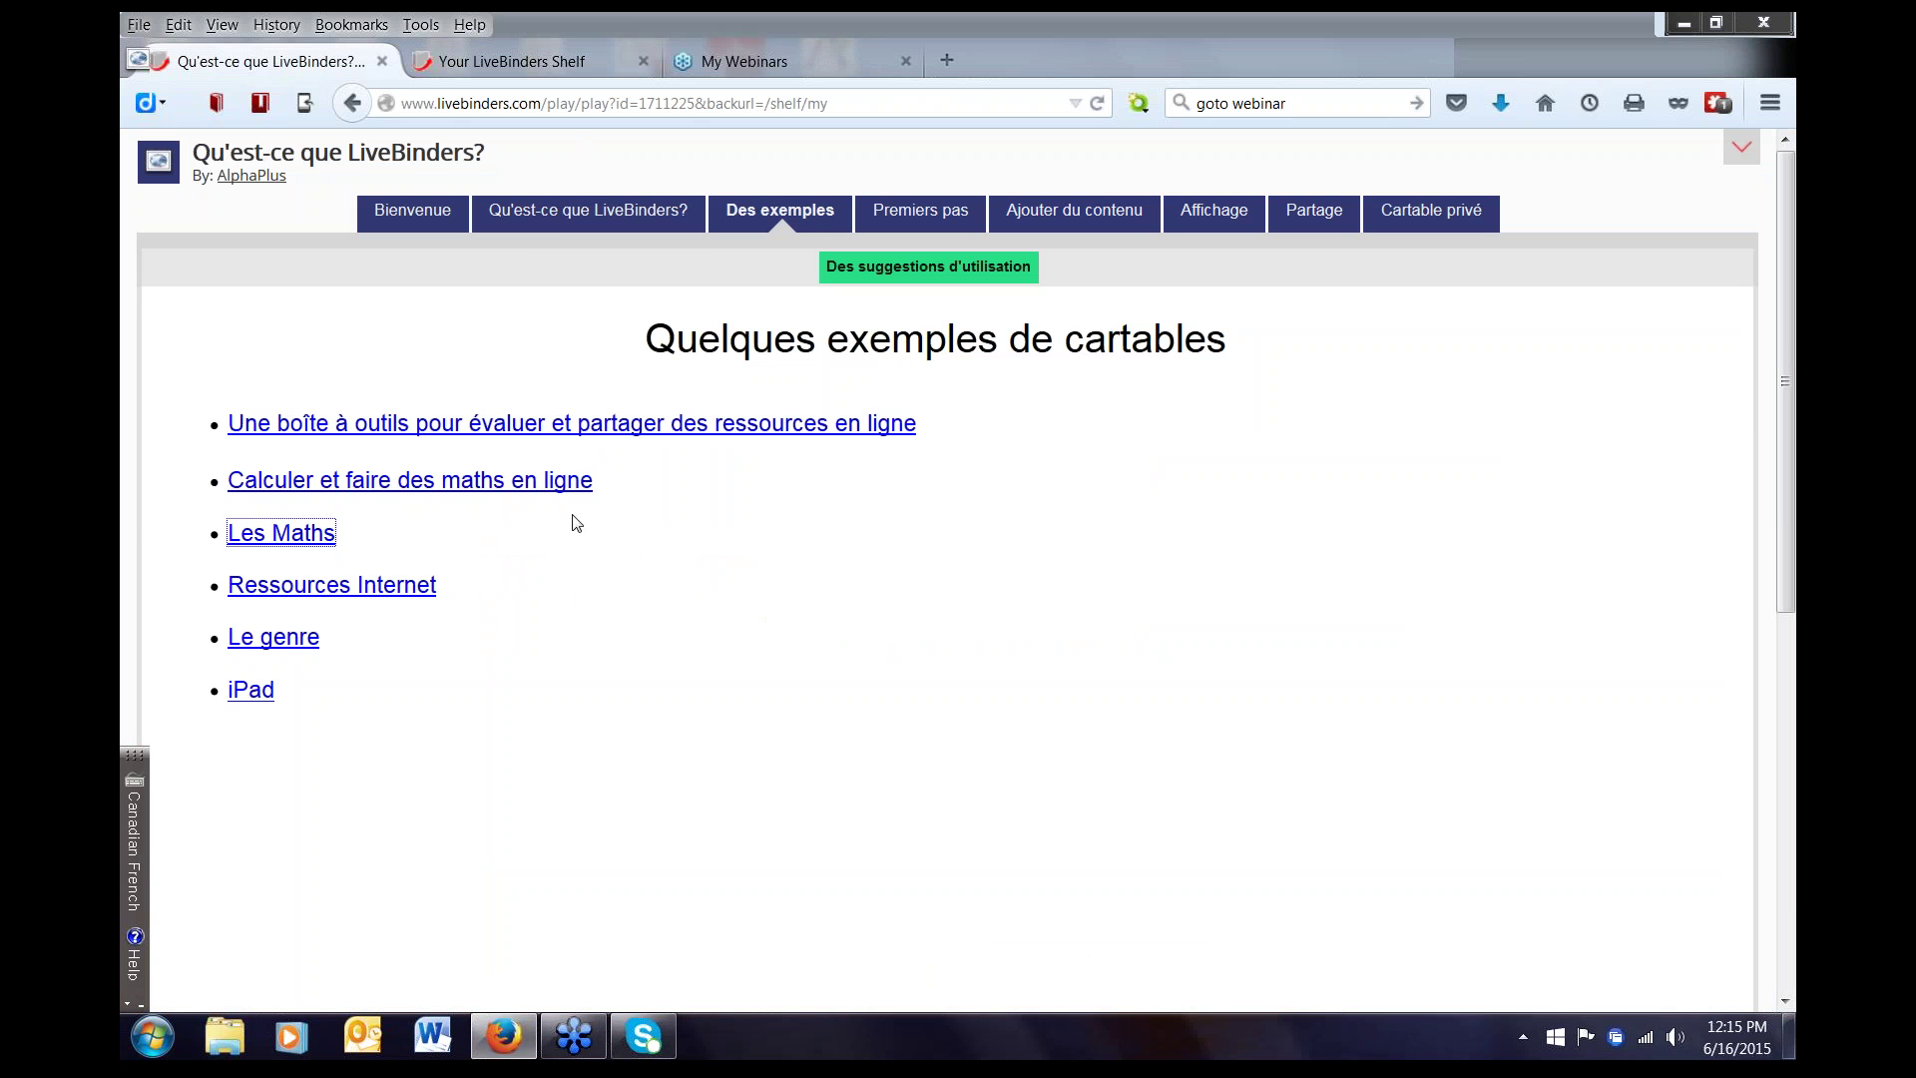
# Step: Open the Ressources Internet binder on its jeux de bingo page showing Print-Bingo.com
pyautogui.click(404, 589)
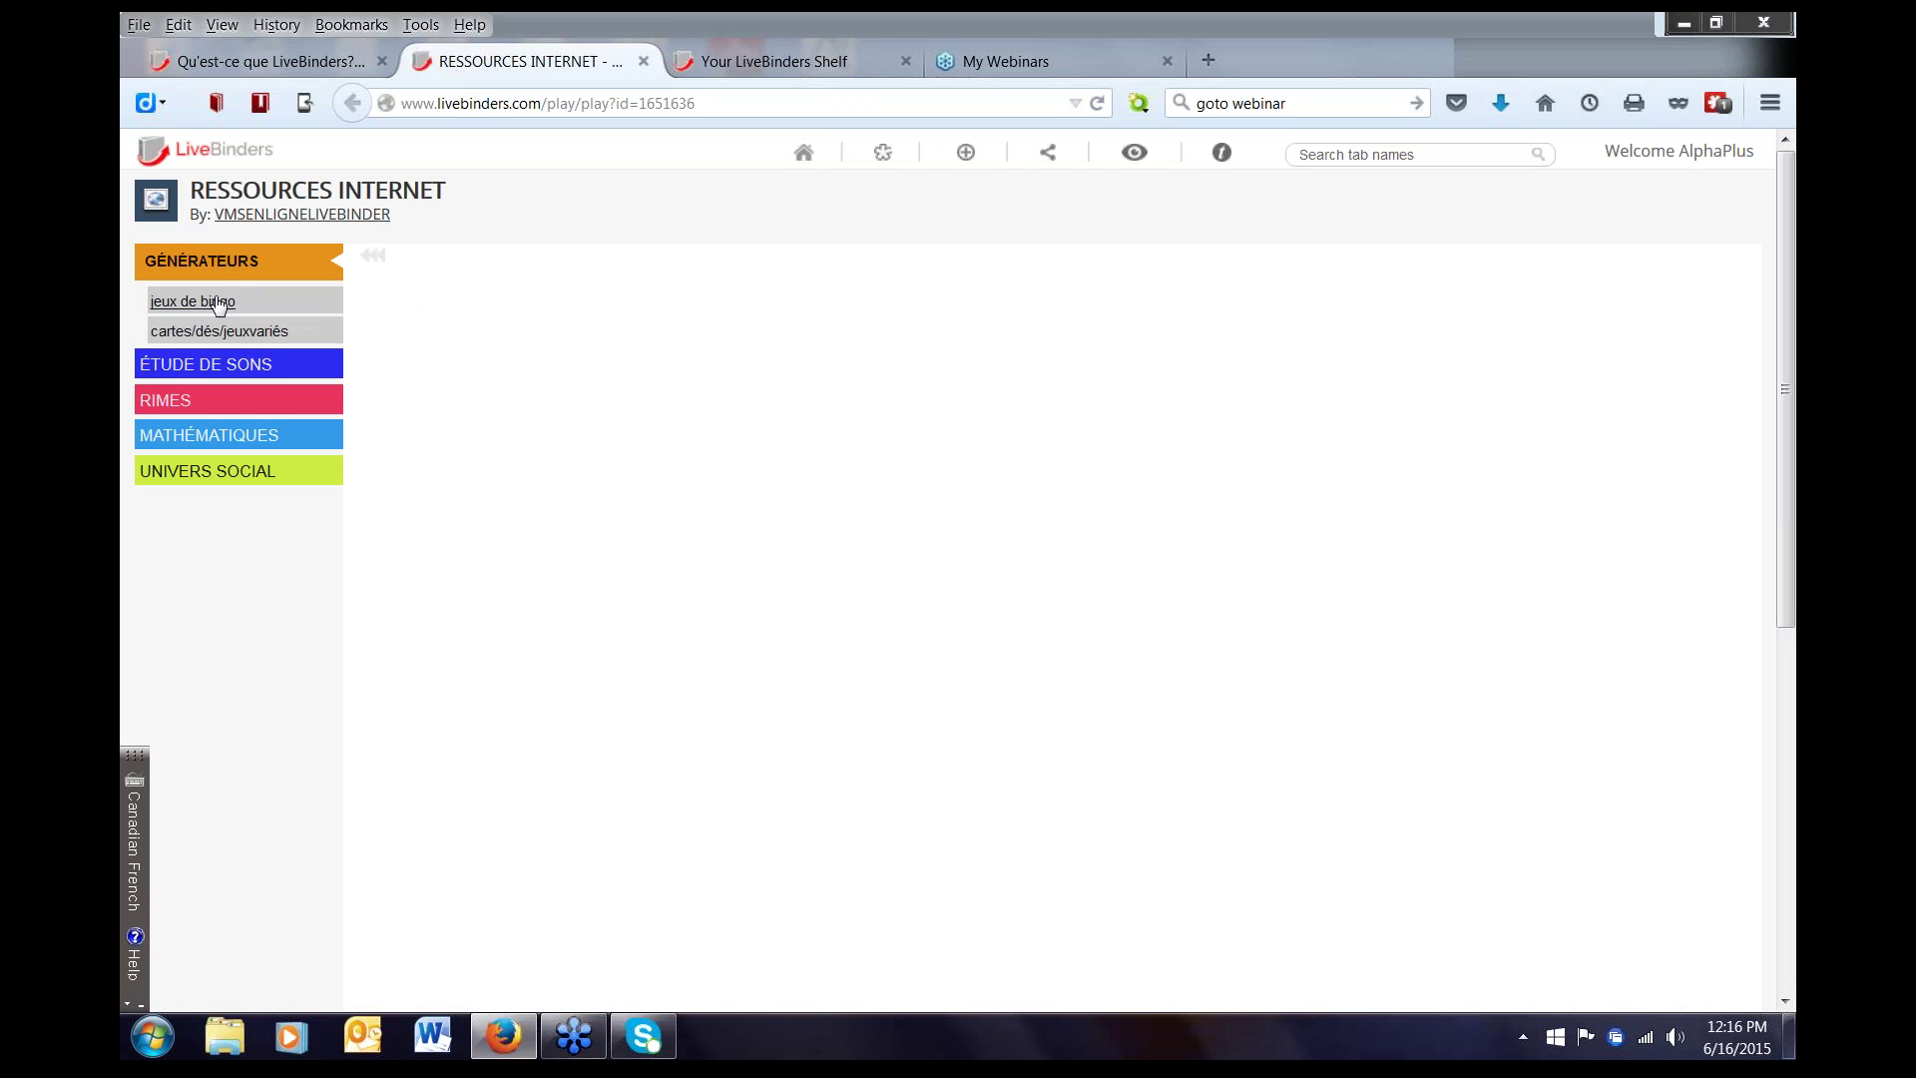
pyautogui.click(217, 304)
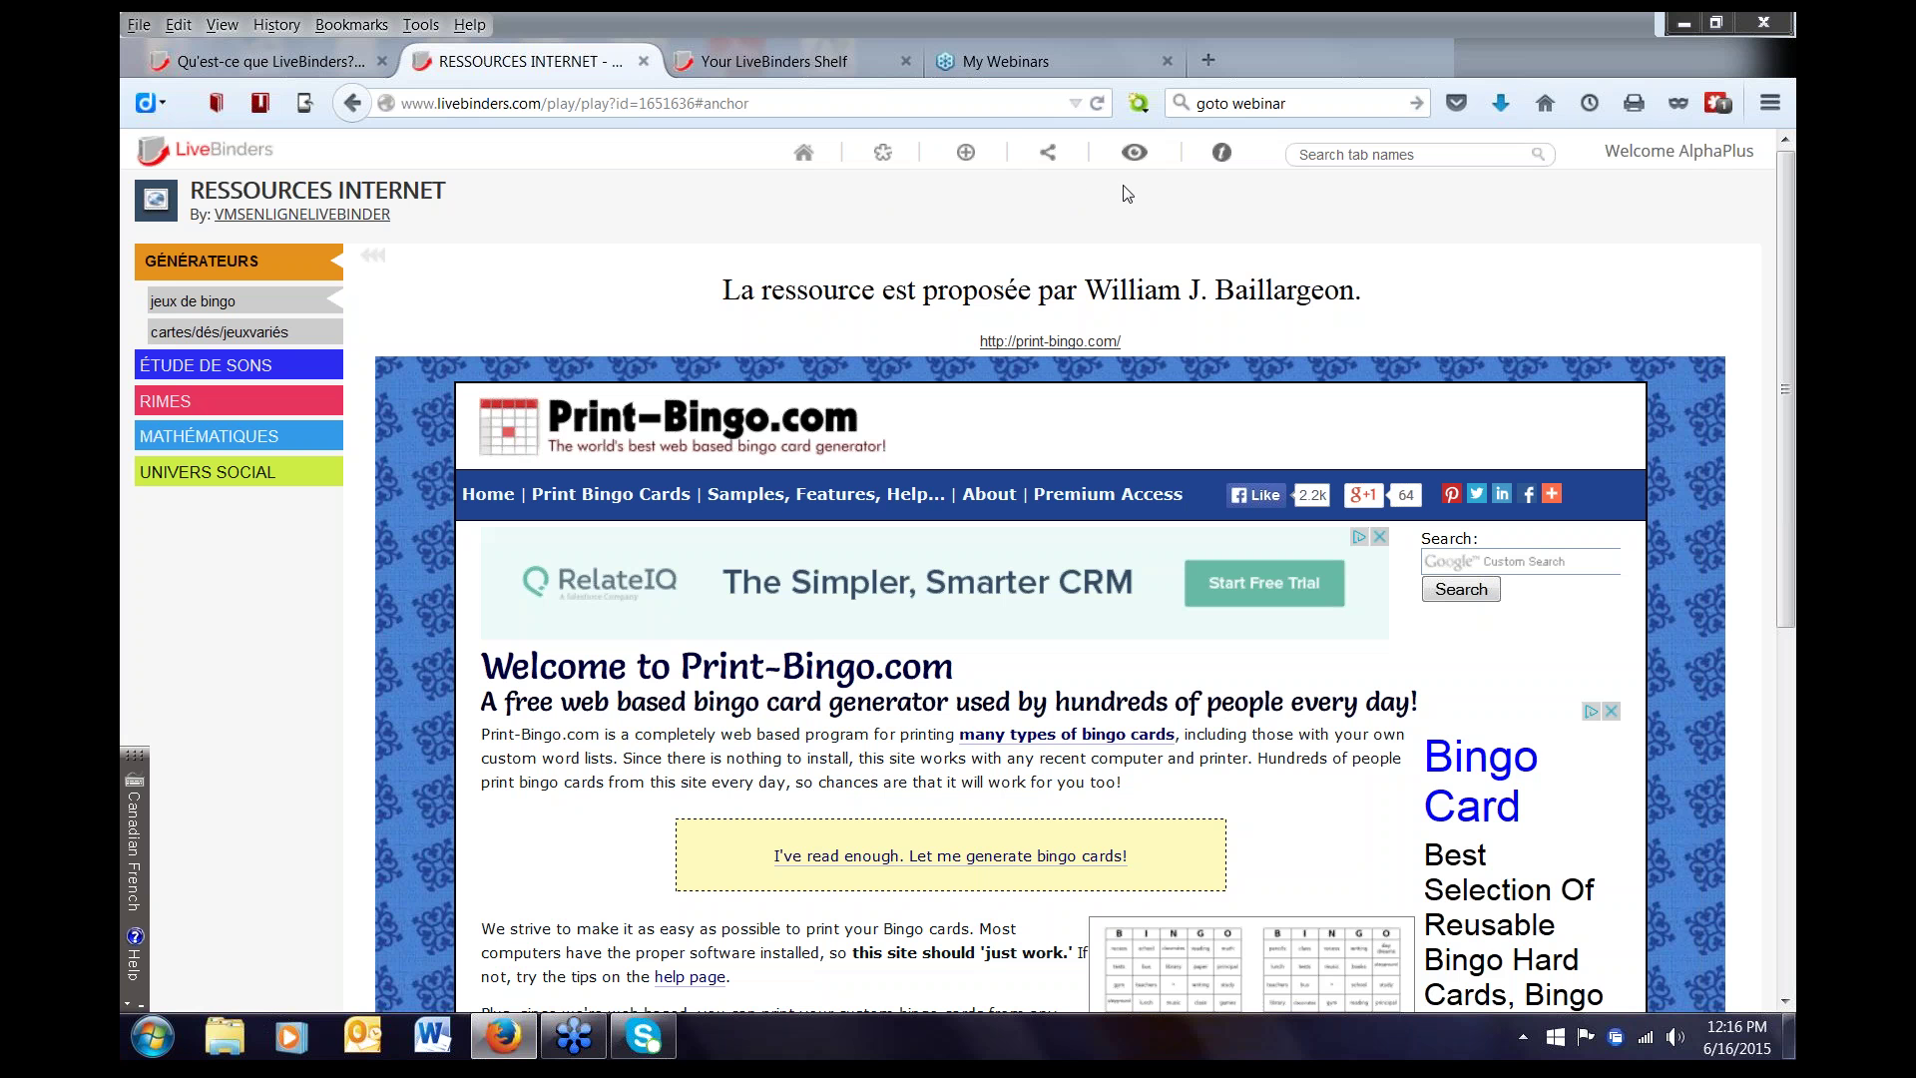
# Step: Present the Ressources Internet binder in Play > Stacked Tabs view, then close it
pyautogui.moveTo(1145, 163)
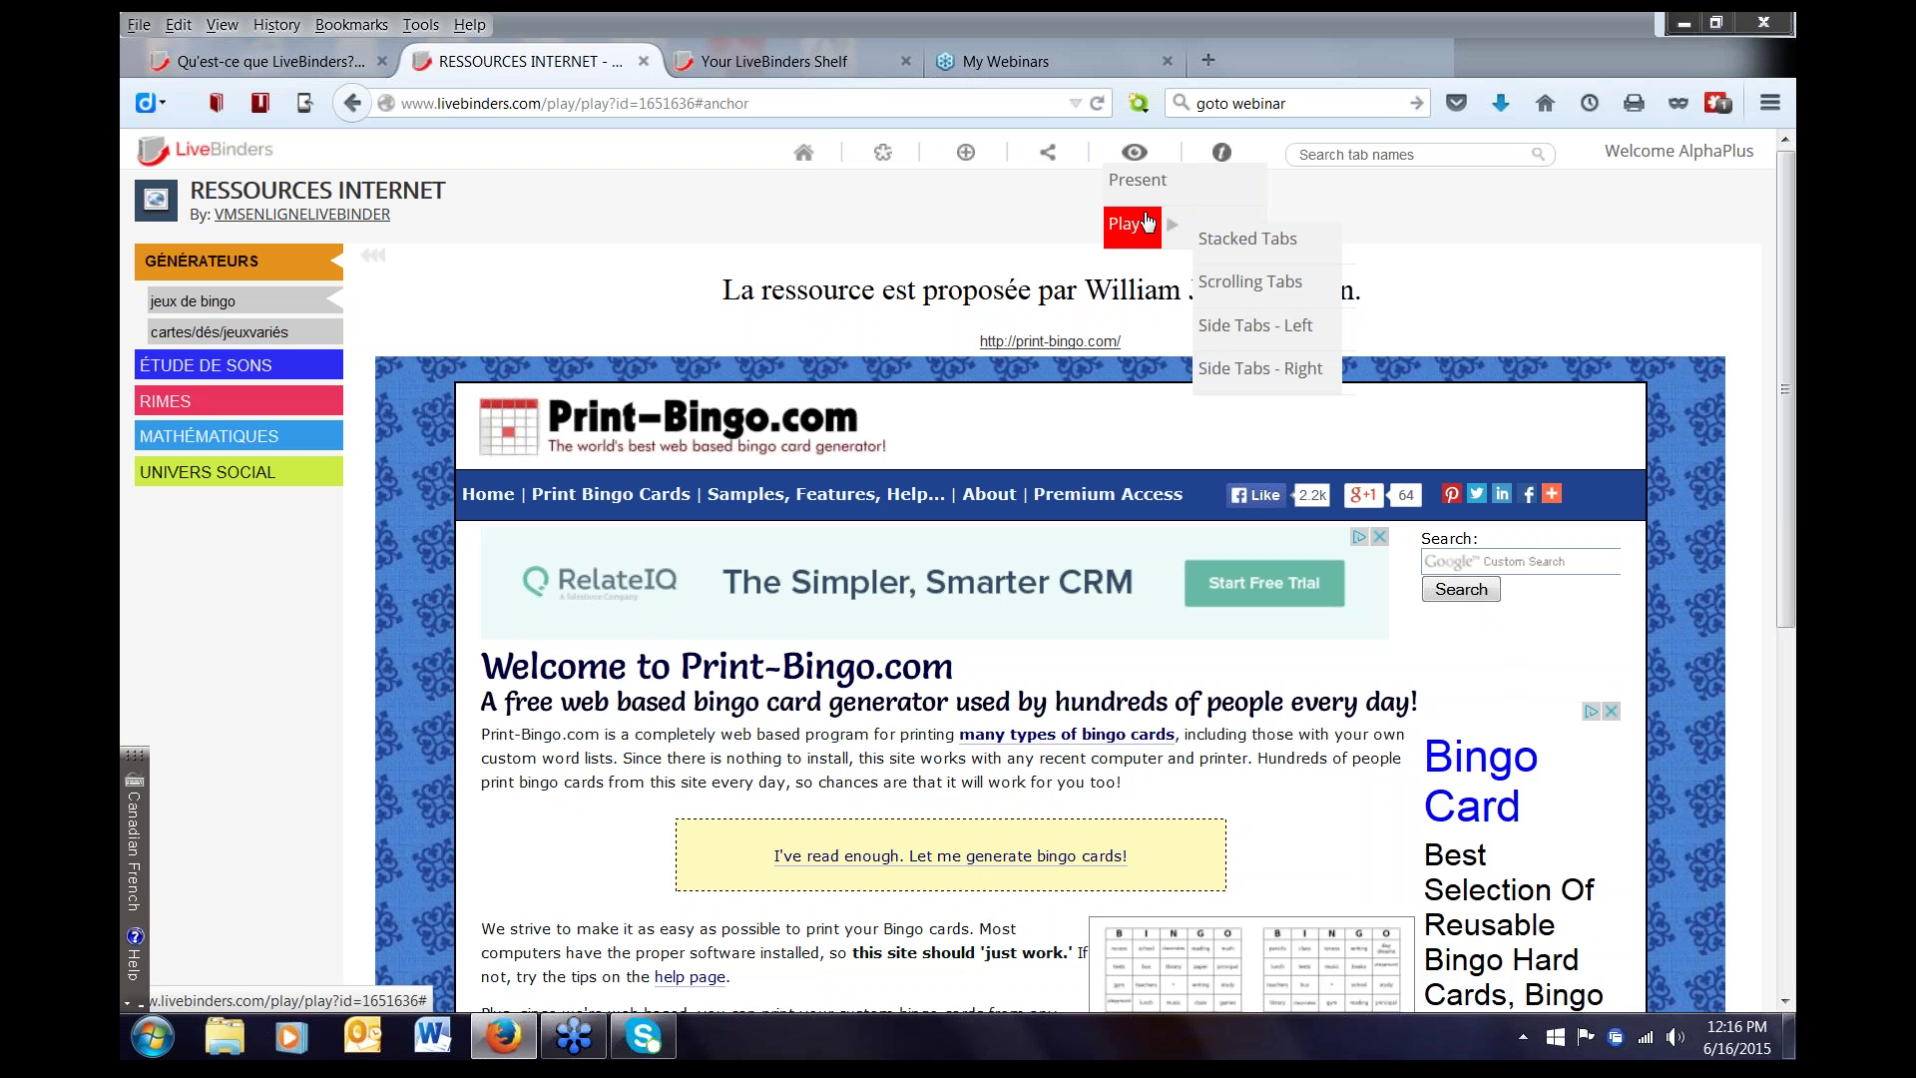
pyautogui.moveTo(1148, 222); pyautogui.dragTo(1242, 250)
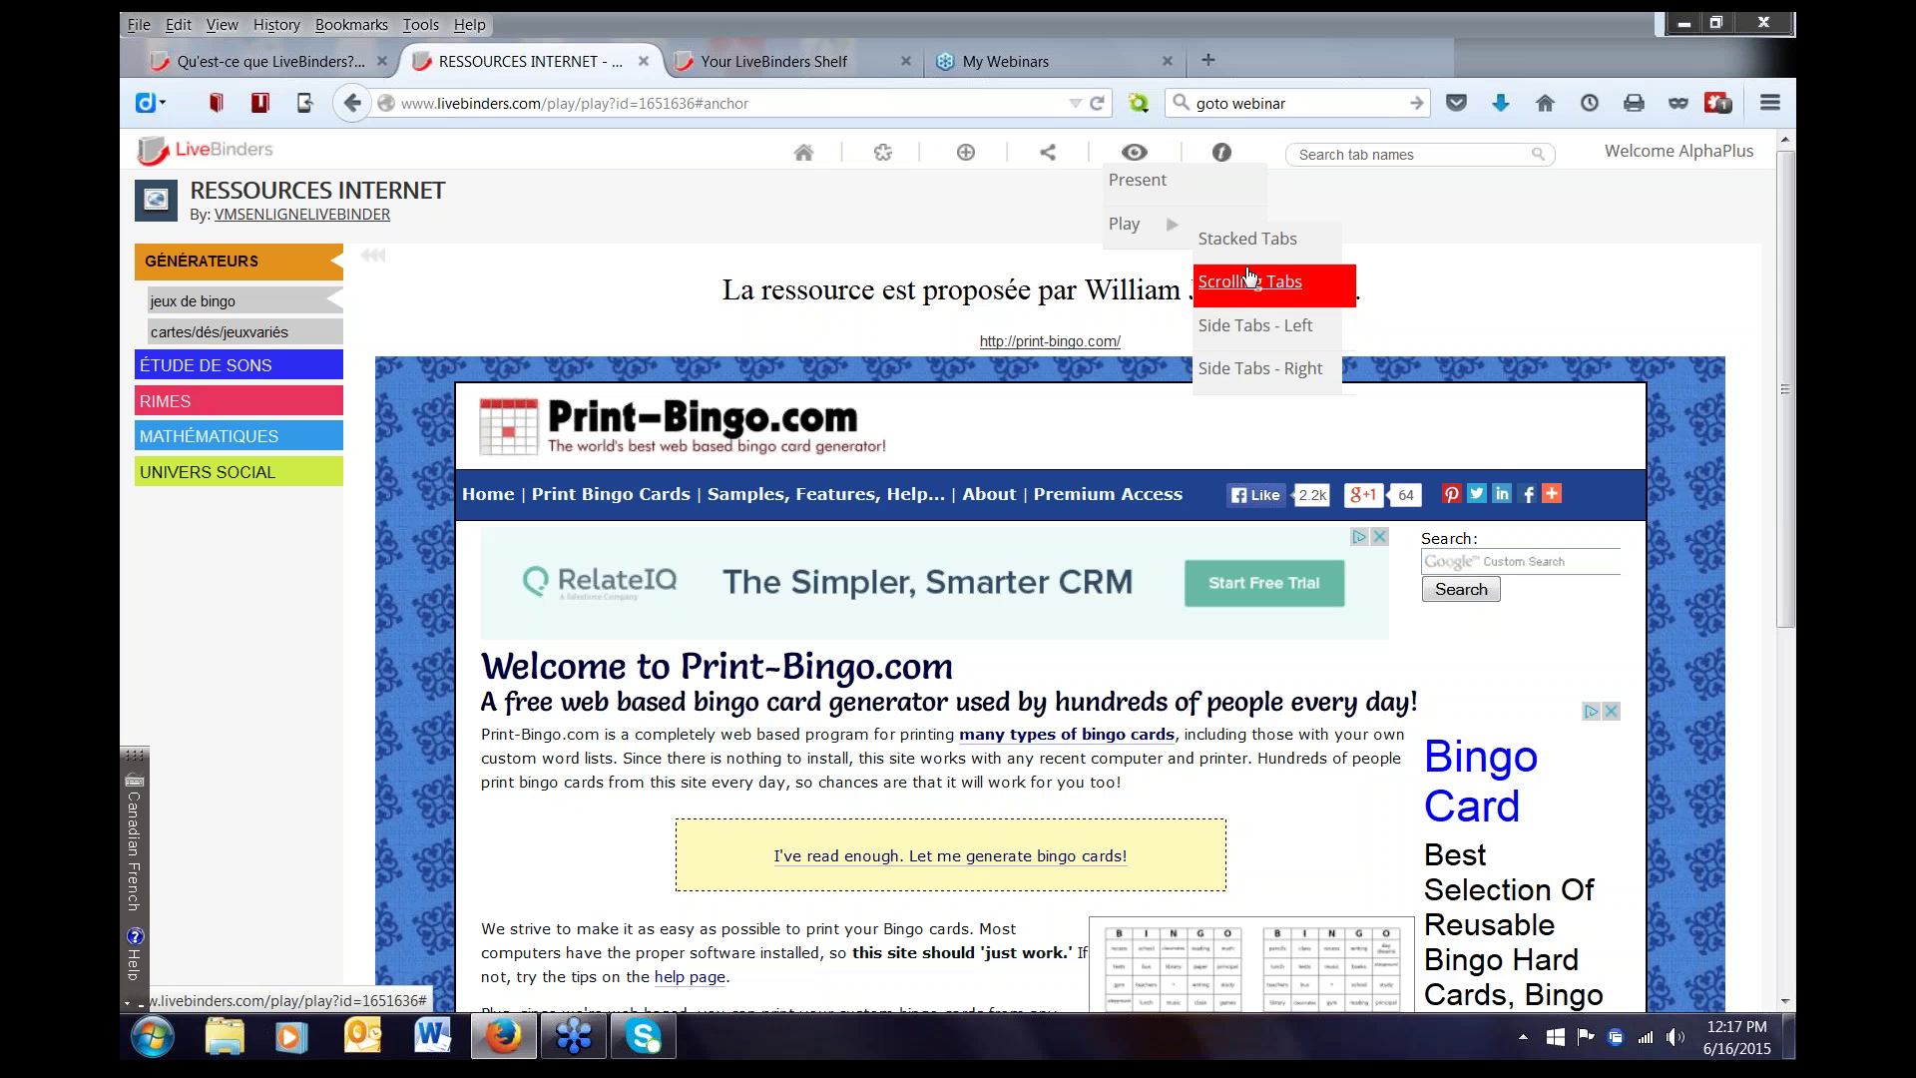
pyautogui.click(1237, 256)
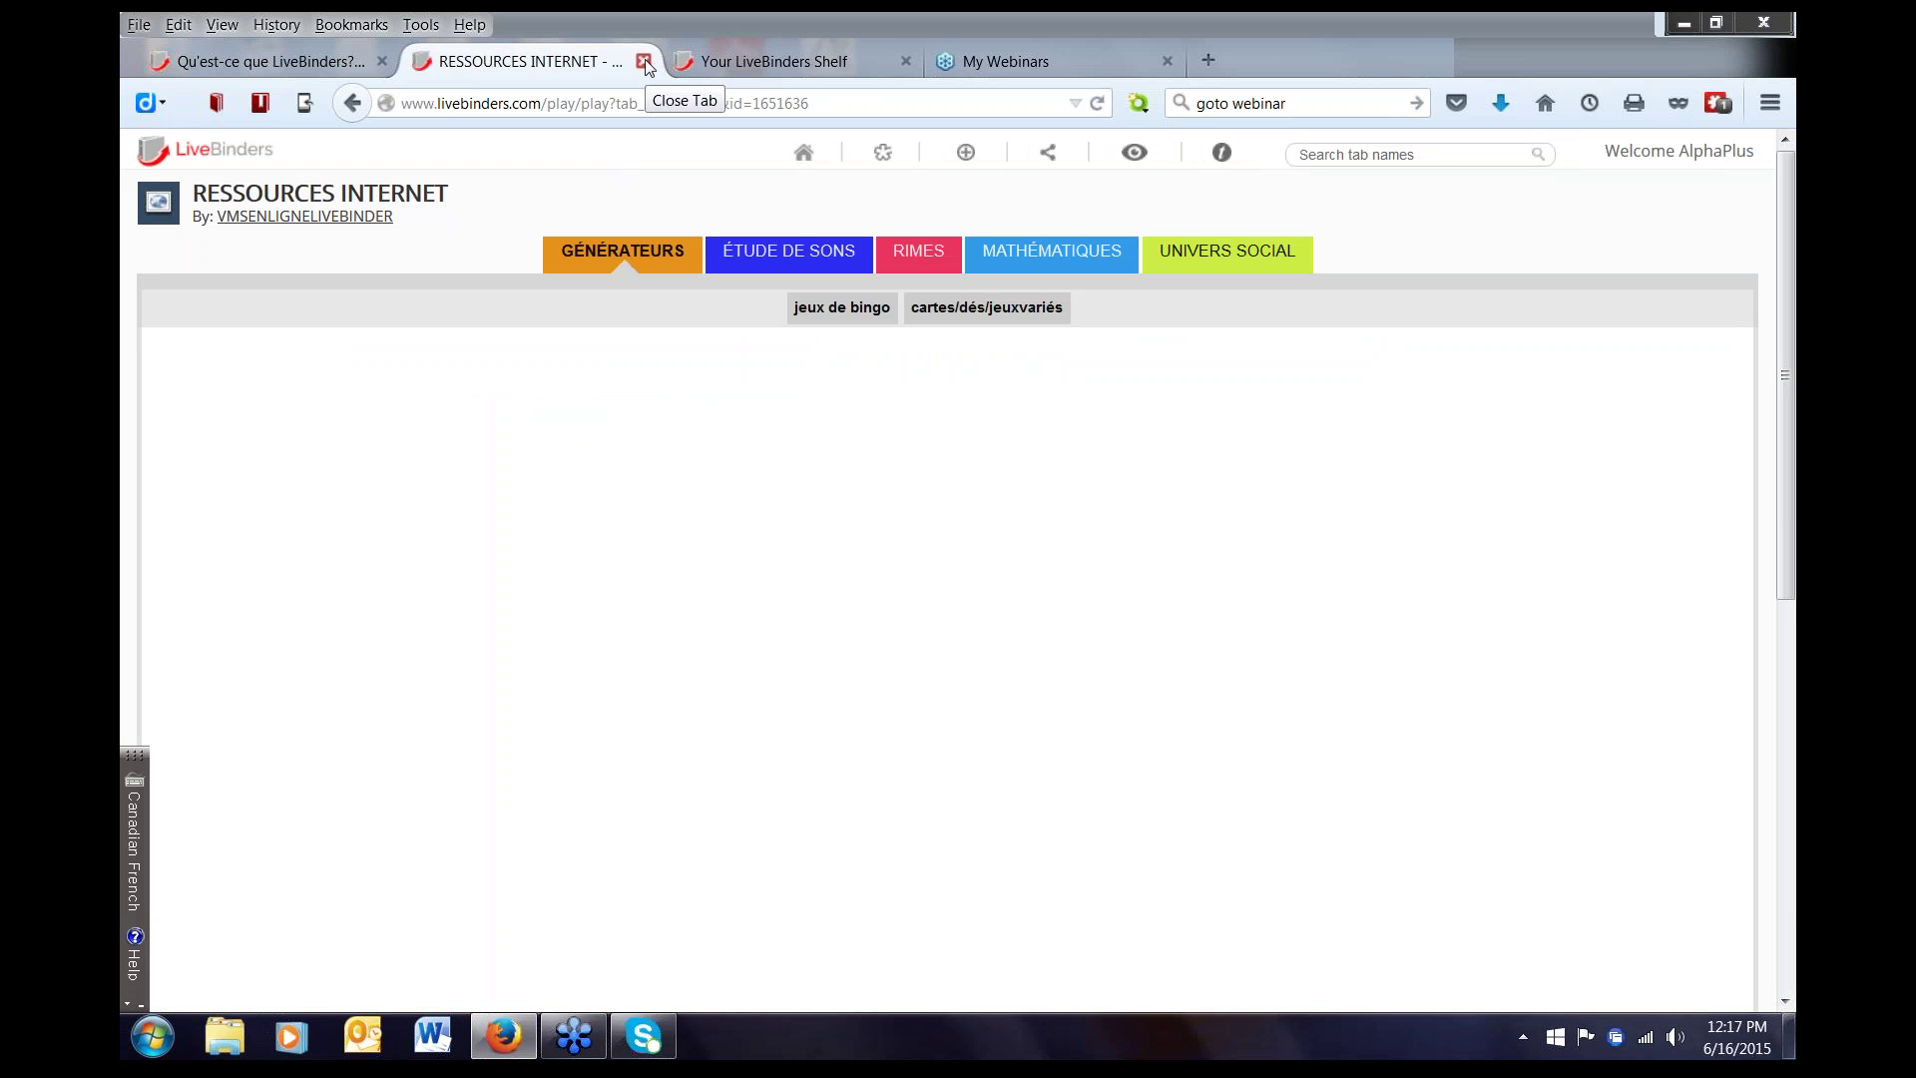
pyautogui.click(647, 65)
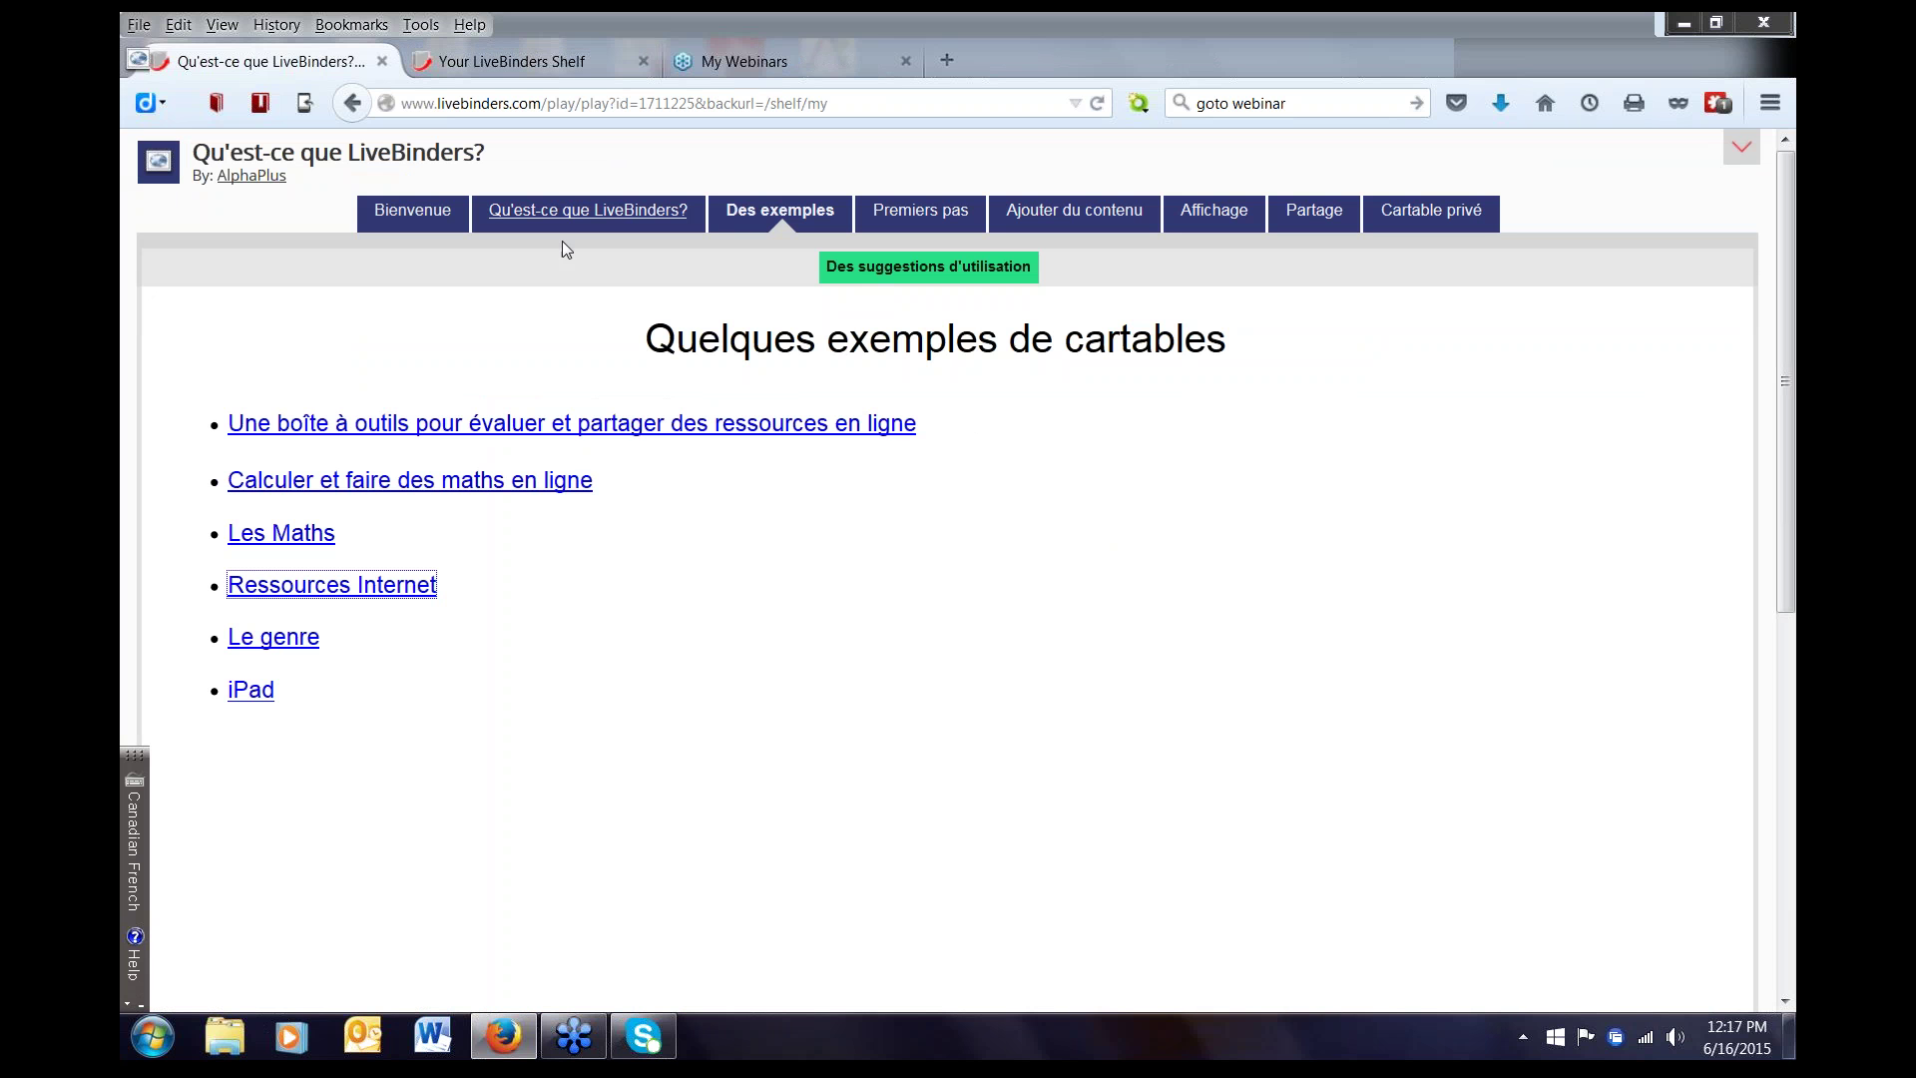
# Step: Return to the Qu'est-ce que LiveBinders? binder's list of six example binders
pyautogui.click(362, 714)
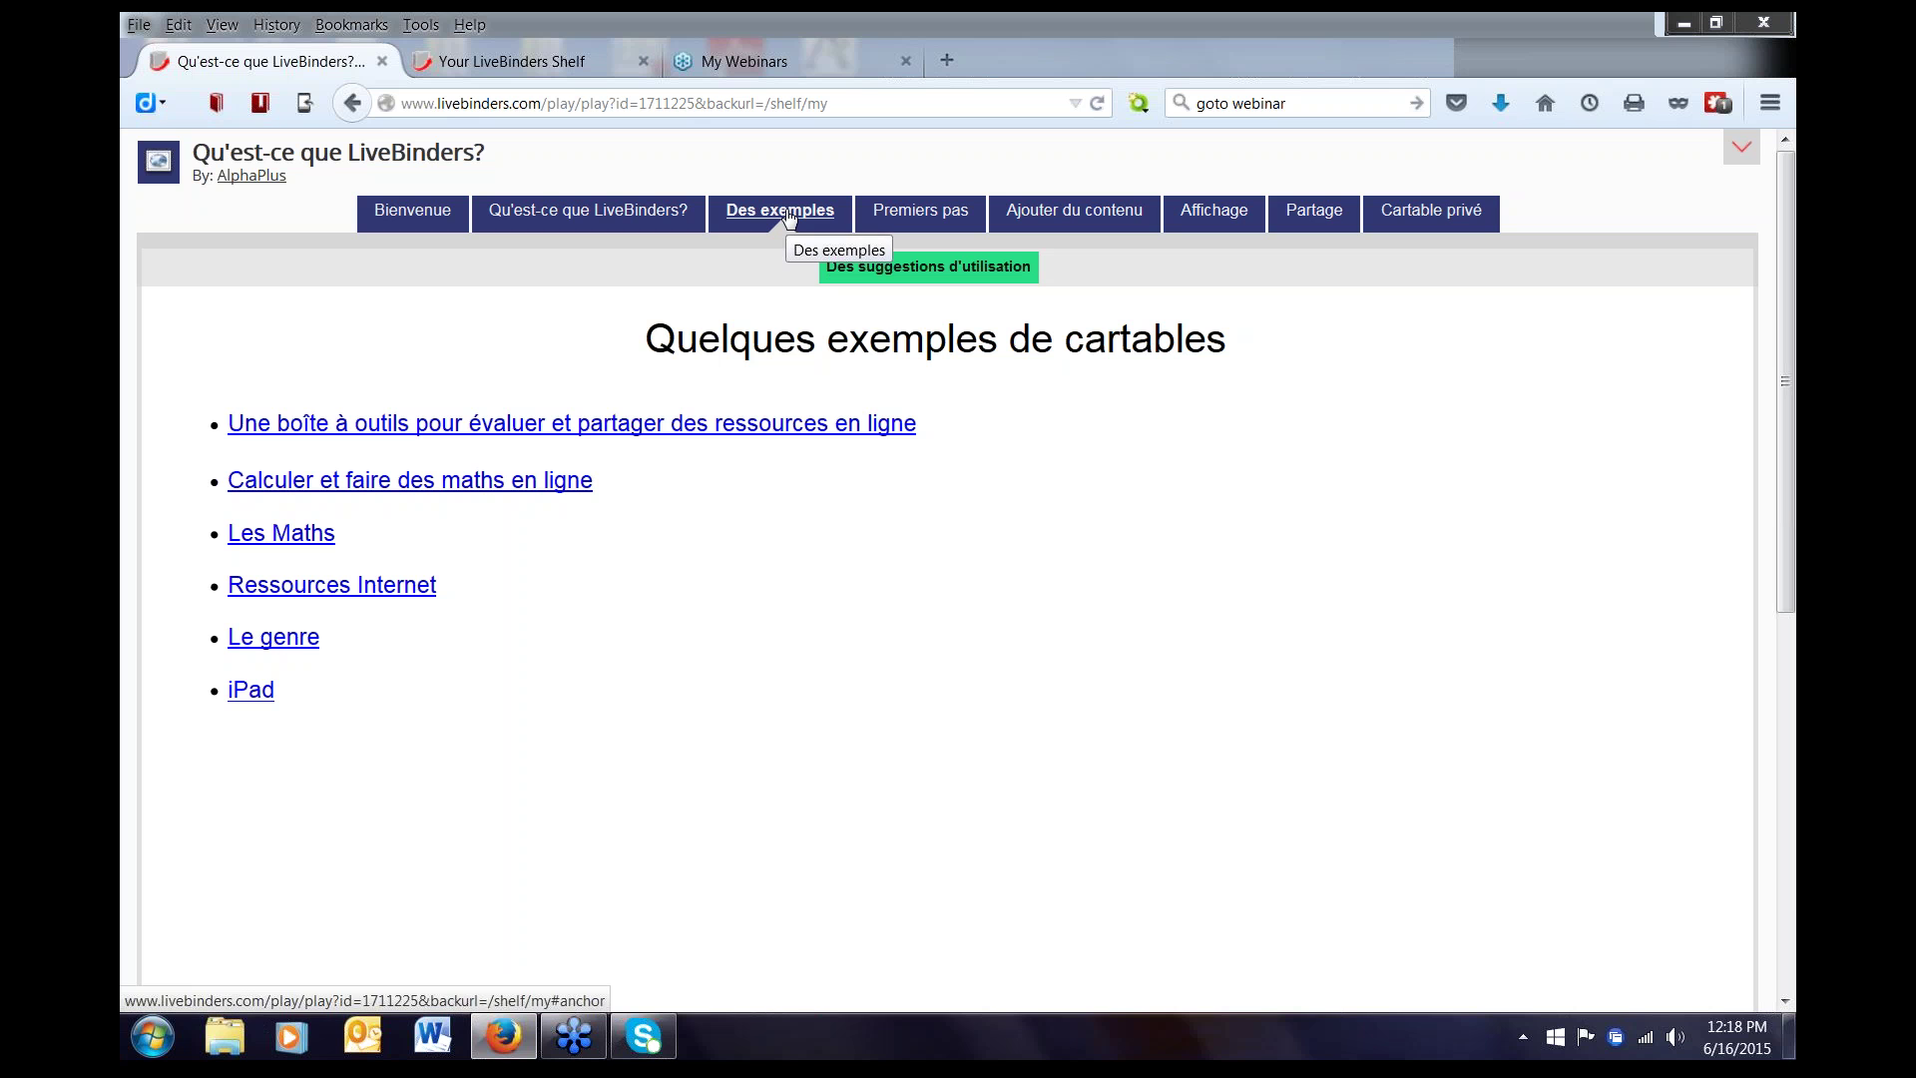
# Step: Go through the 'Des suggestions d'utilisation' page, then return to the Qu'est-ce que LiveBinders? tab
pyautogui.click(946, 279)
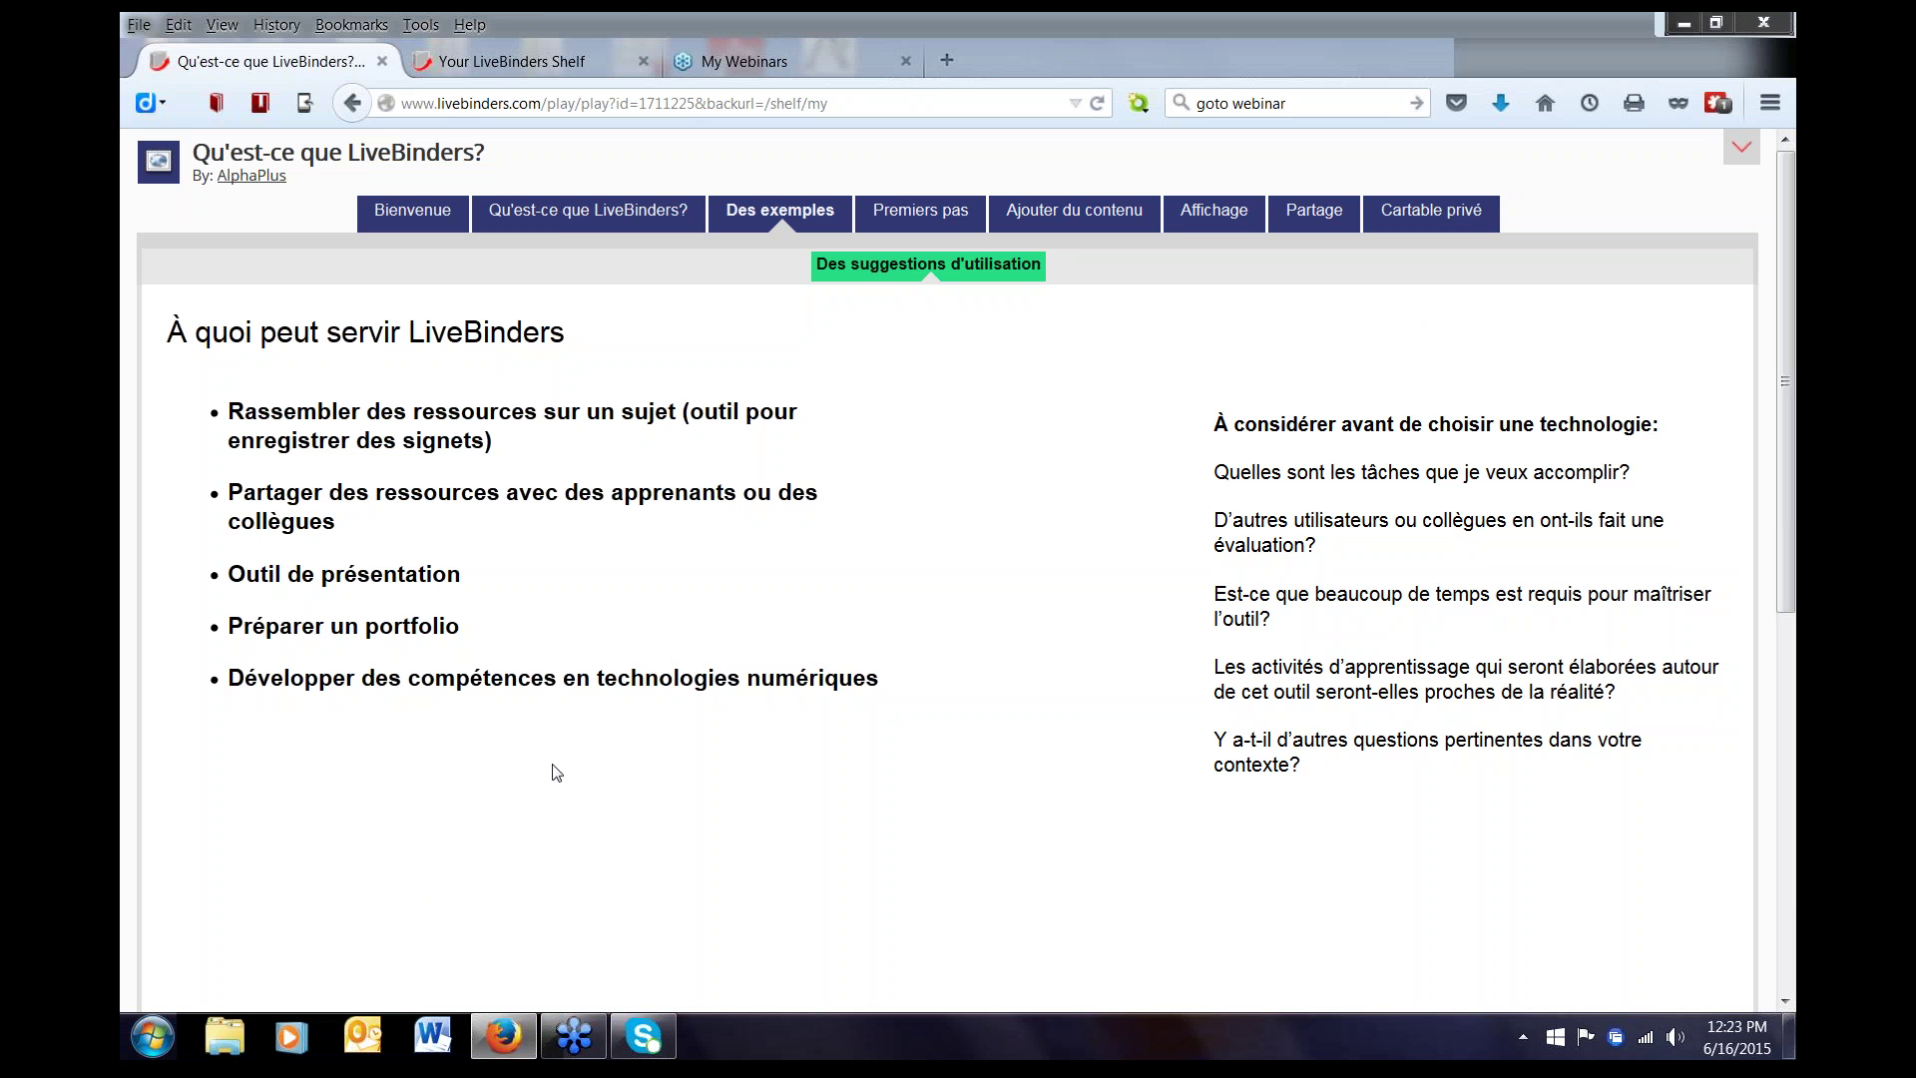
pyautogui.click(548, 220)
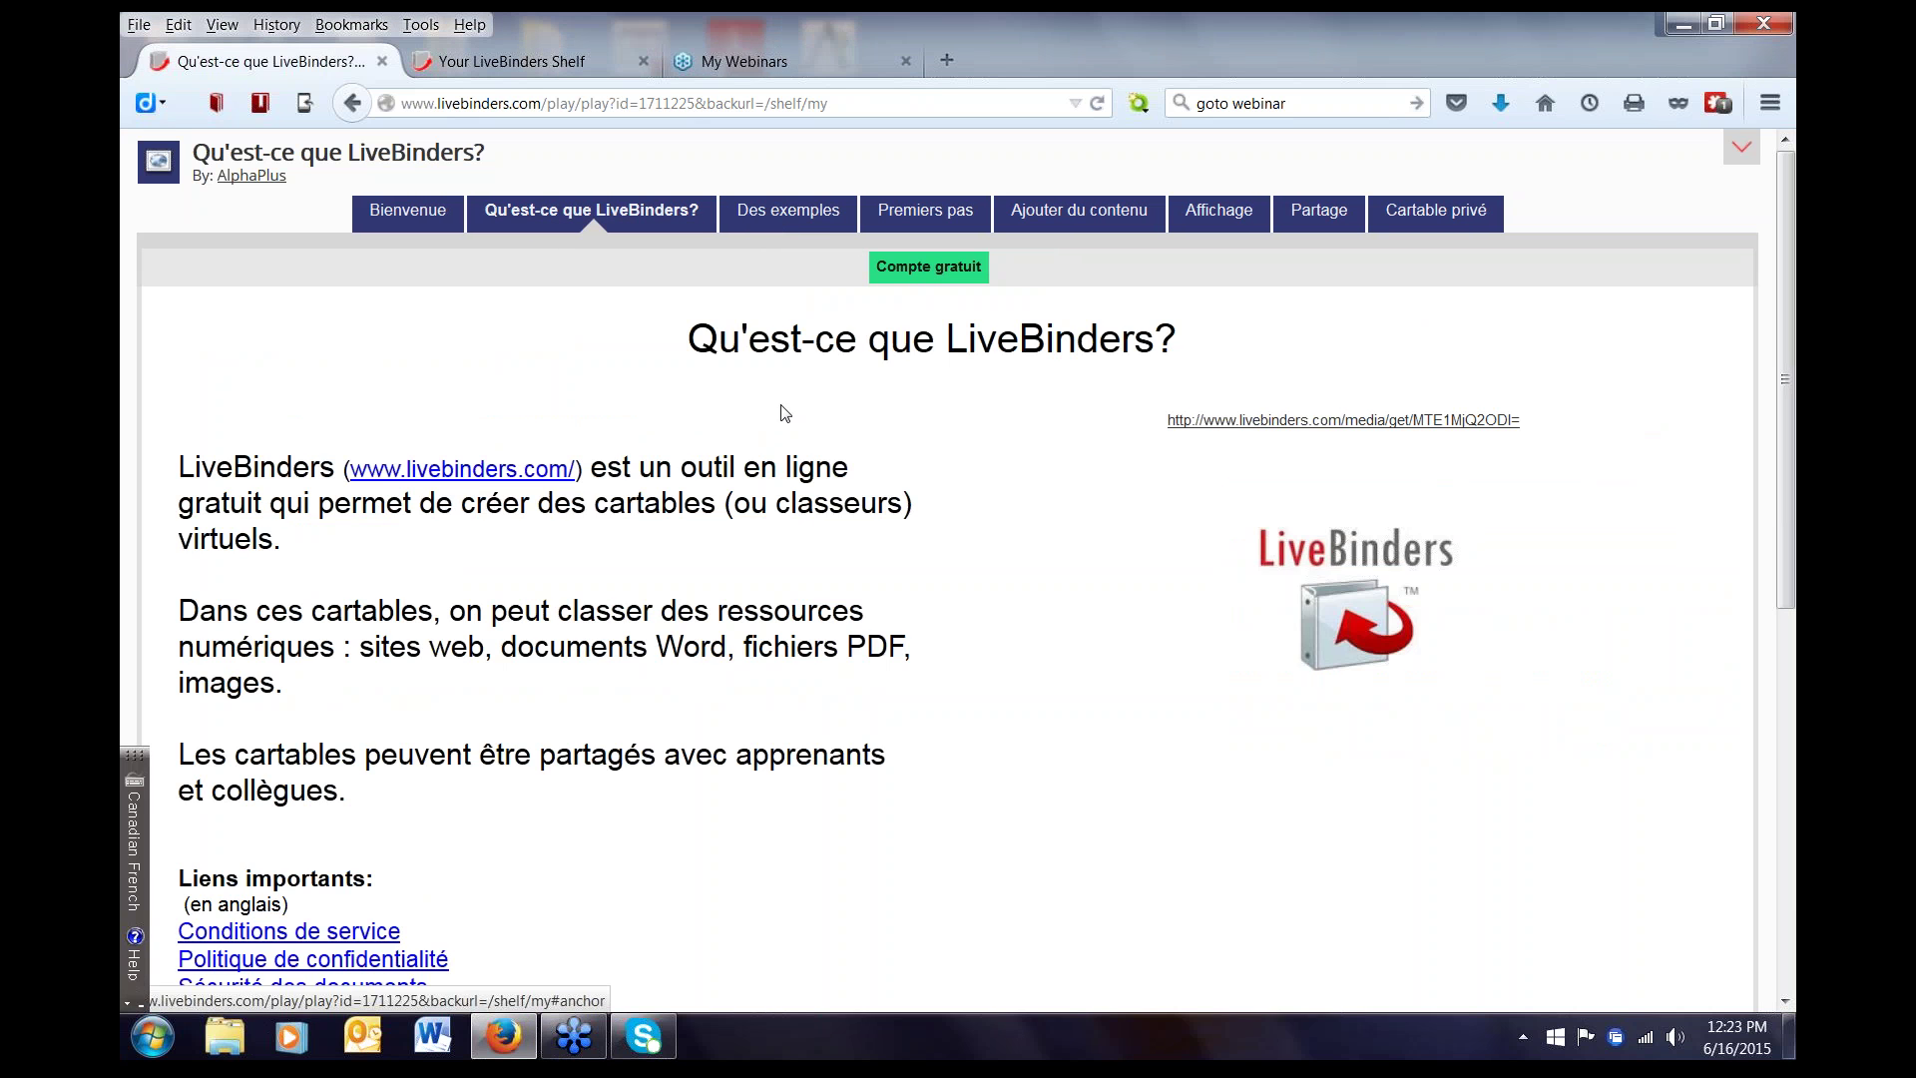
# Step: Present the Compte gratuit page with its limits: 10 binders, 100 Mo storage, 5 Mo uploads
pyautogui.click(950, 270)
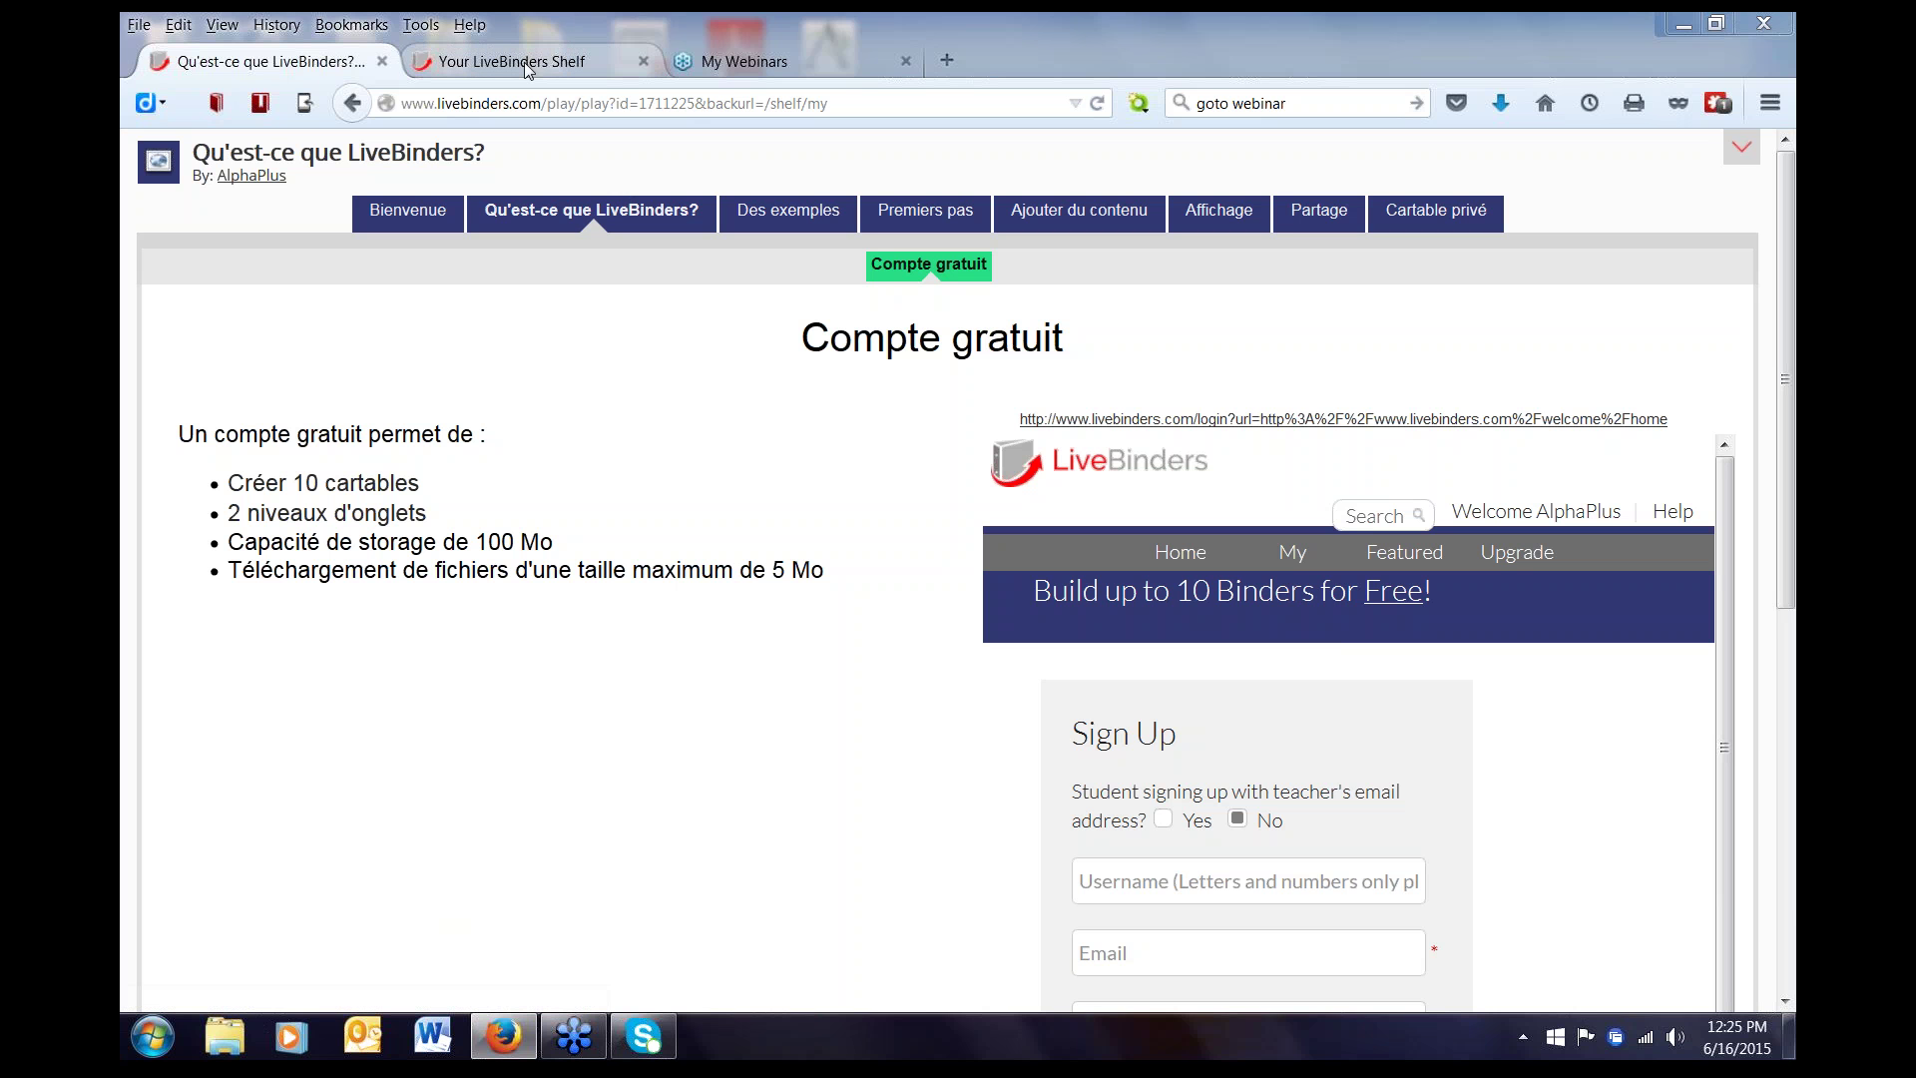
pyautogui.click(1543, 44)
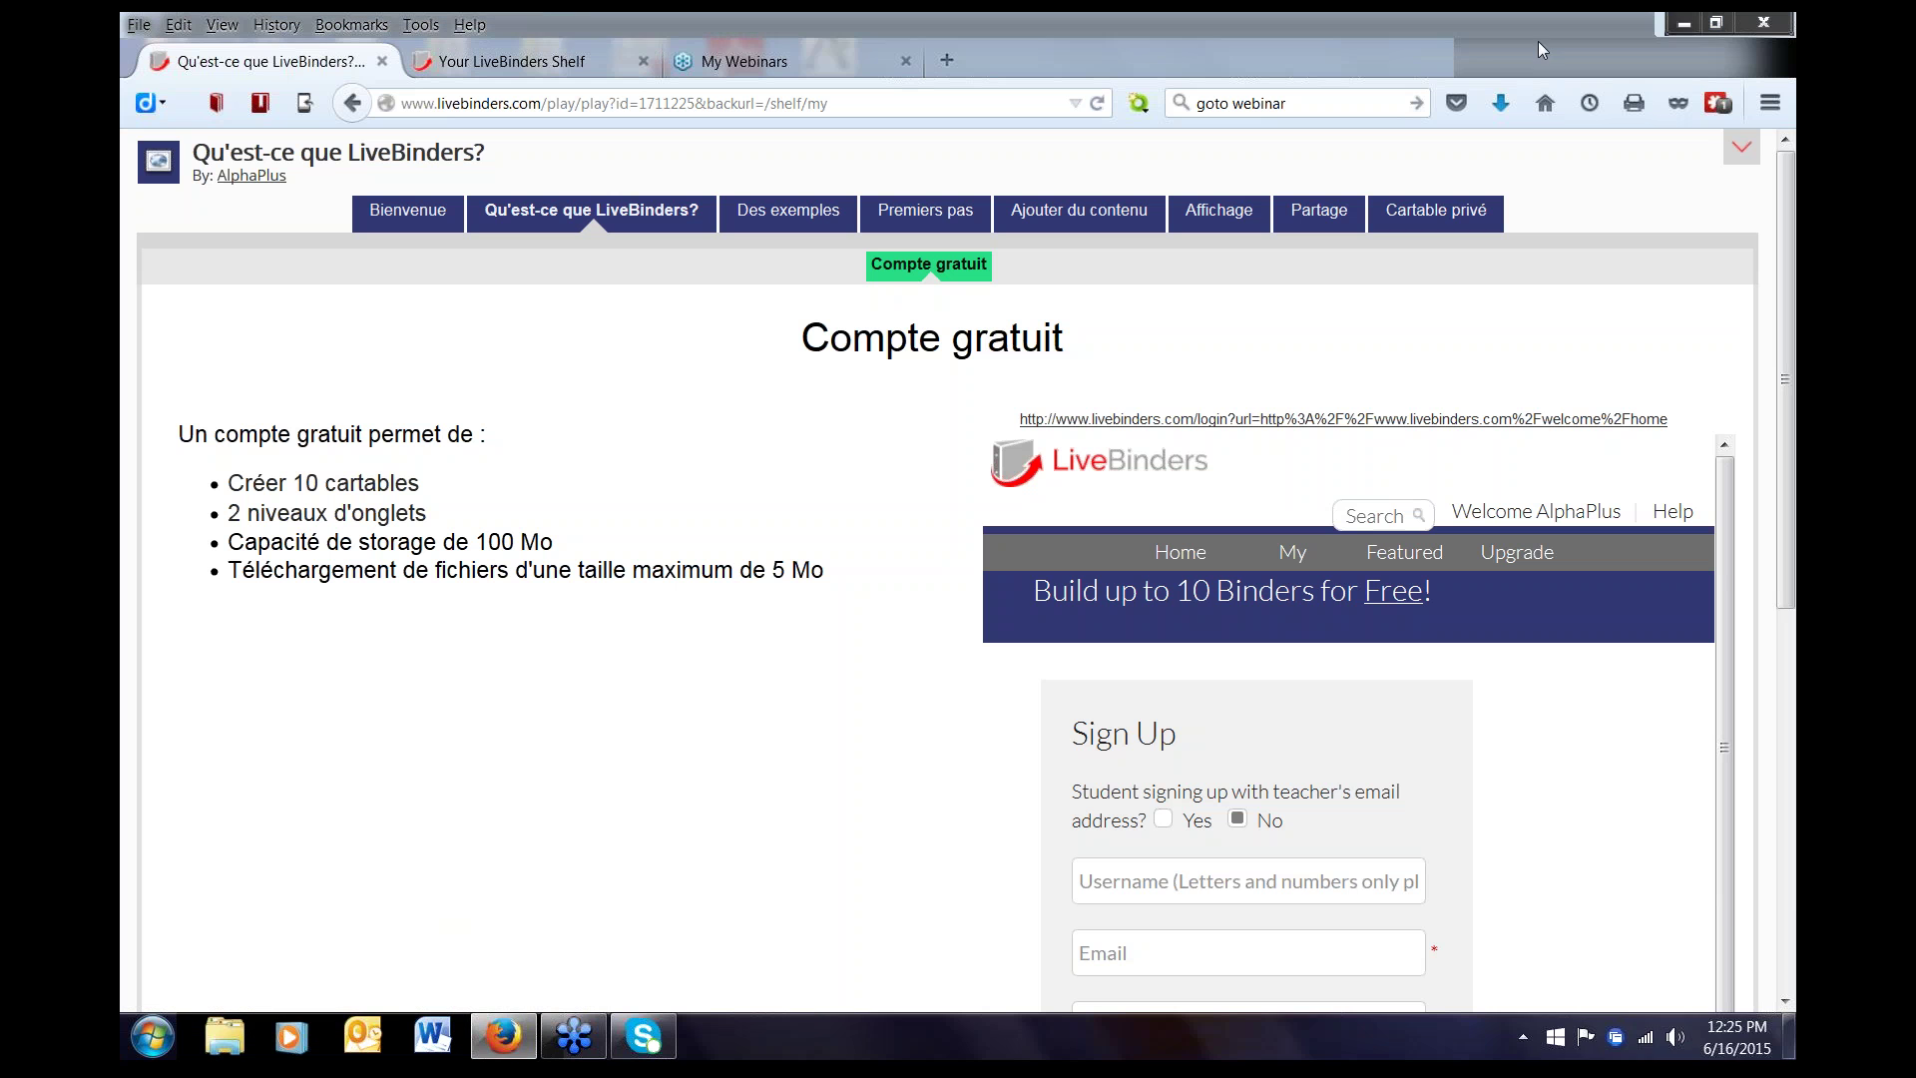
# Step: Return to the All My Binders shelf and bring up the Démonstration binder's Options, Edit and Present
pyautogui.click(513, 58)
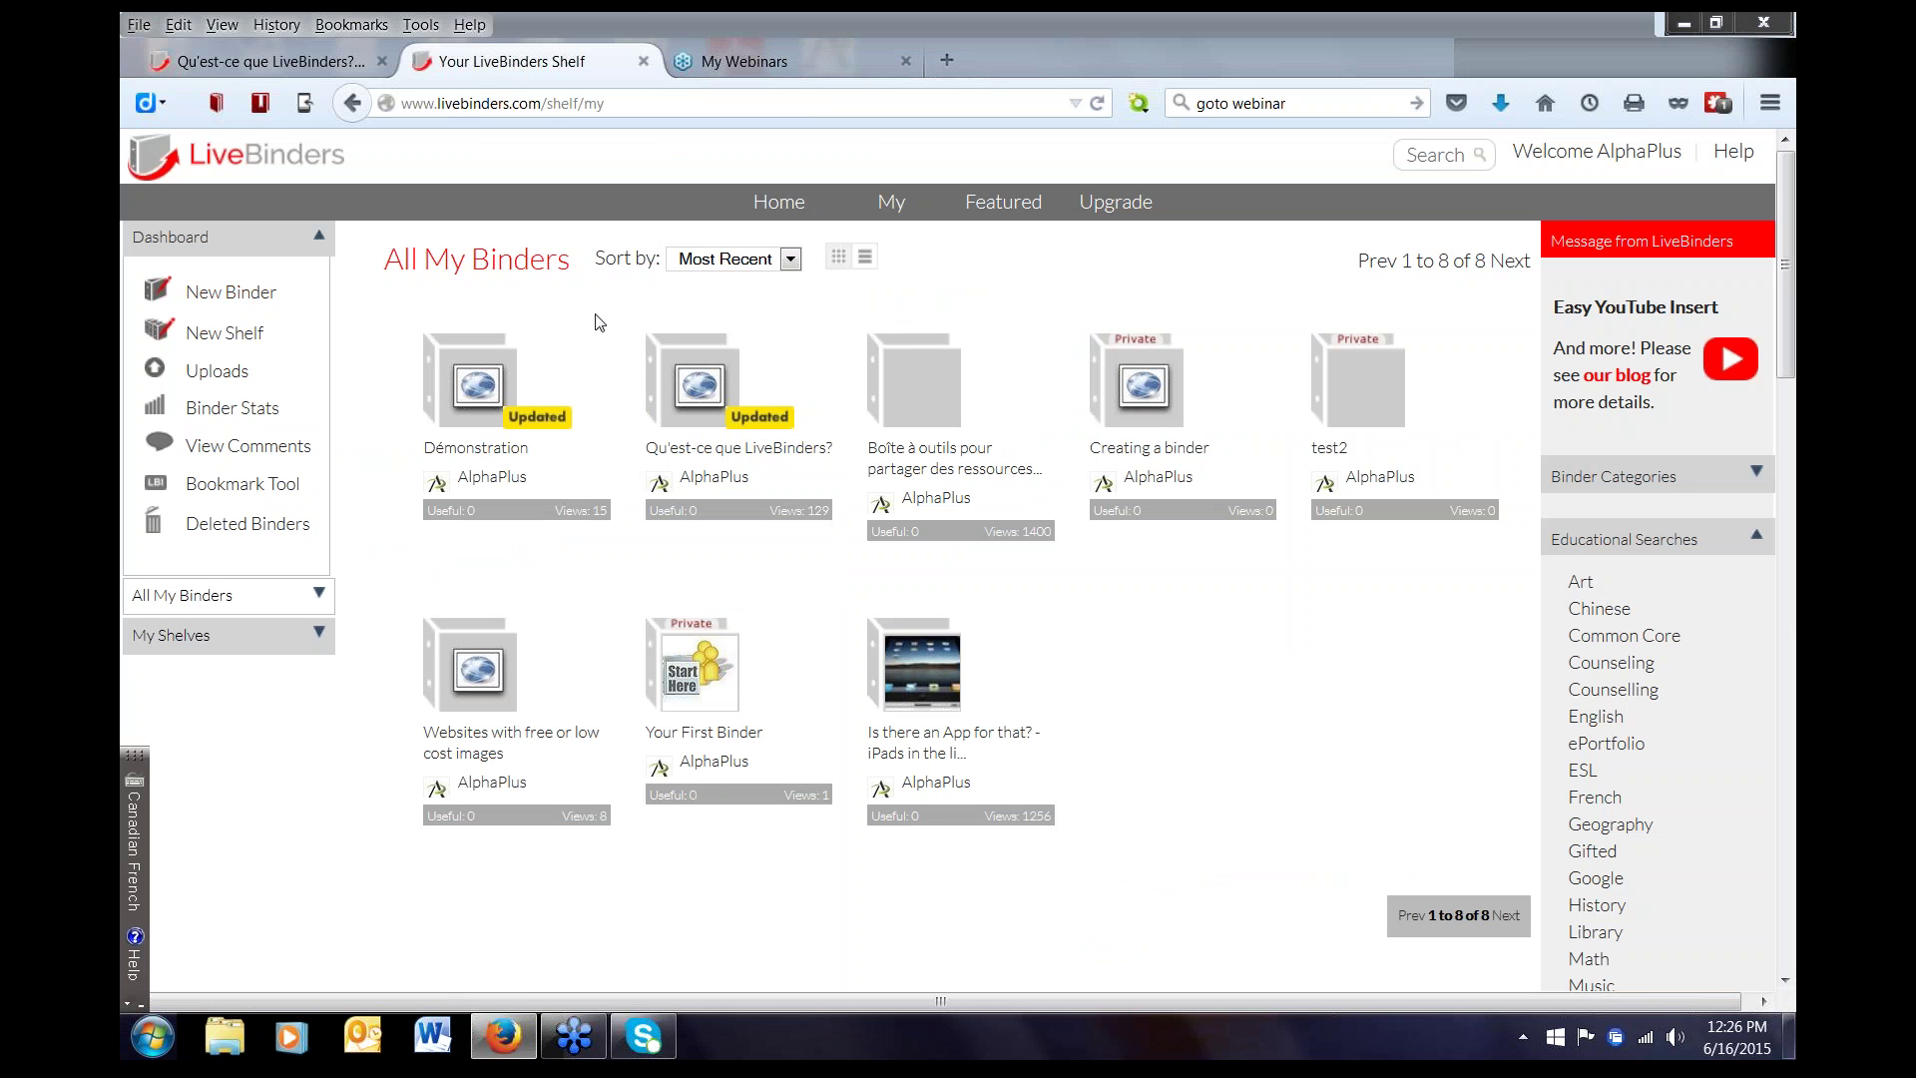
pyautogui.moveTo(502, 424)
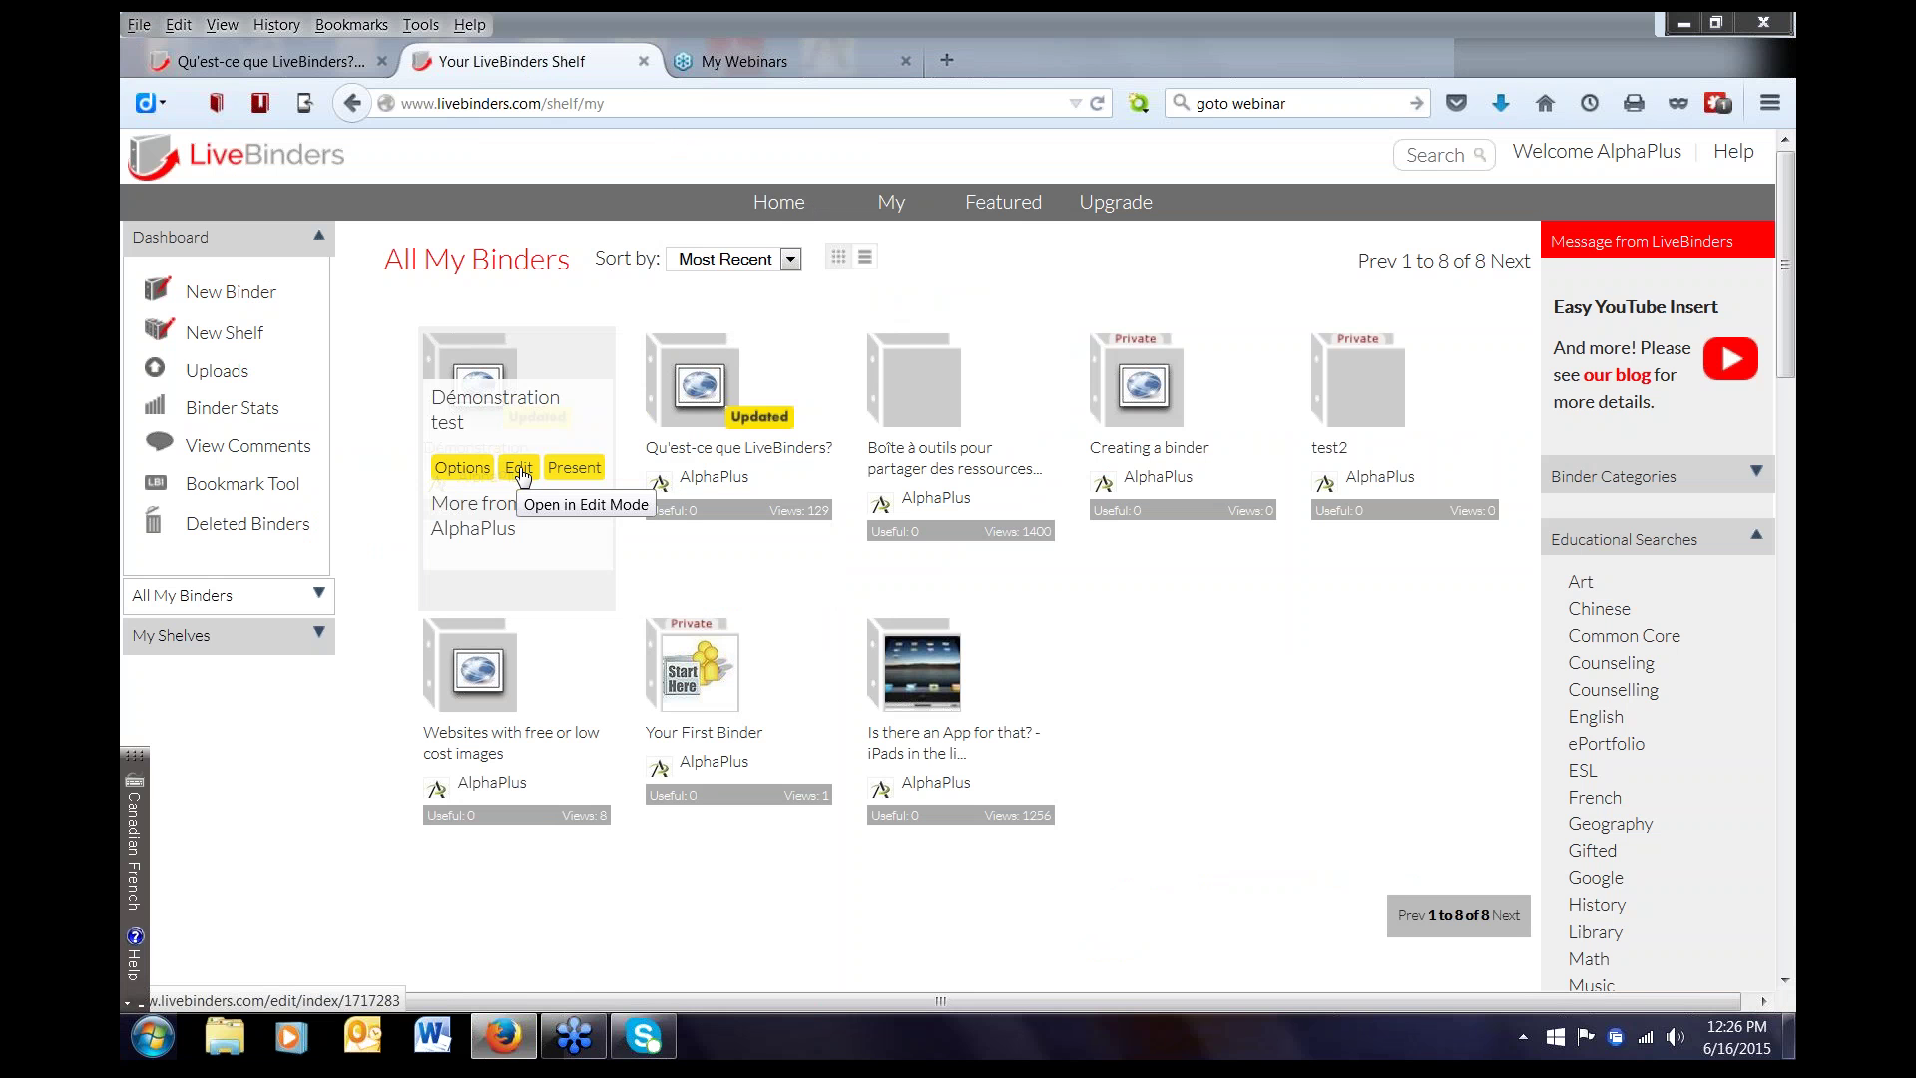
# Step: Open the Démonstration binder for editing and rename Tab 1 to 'Site web'
pyautogui.click(520, 472)
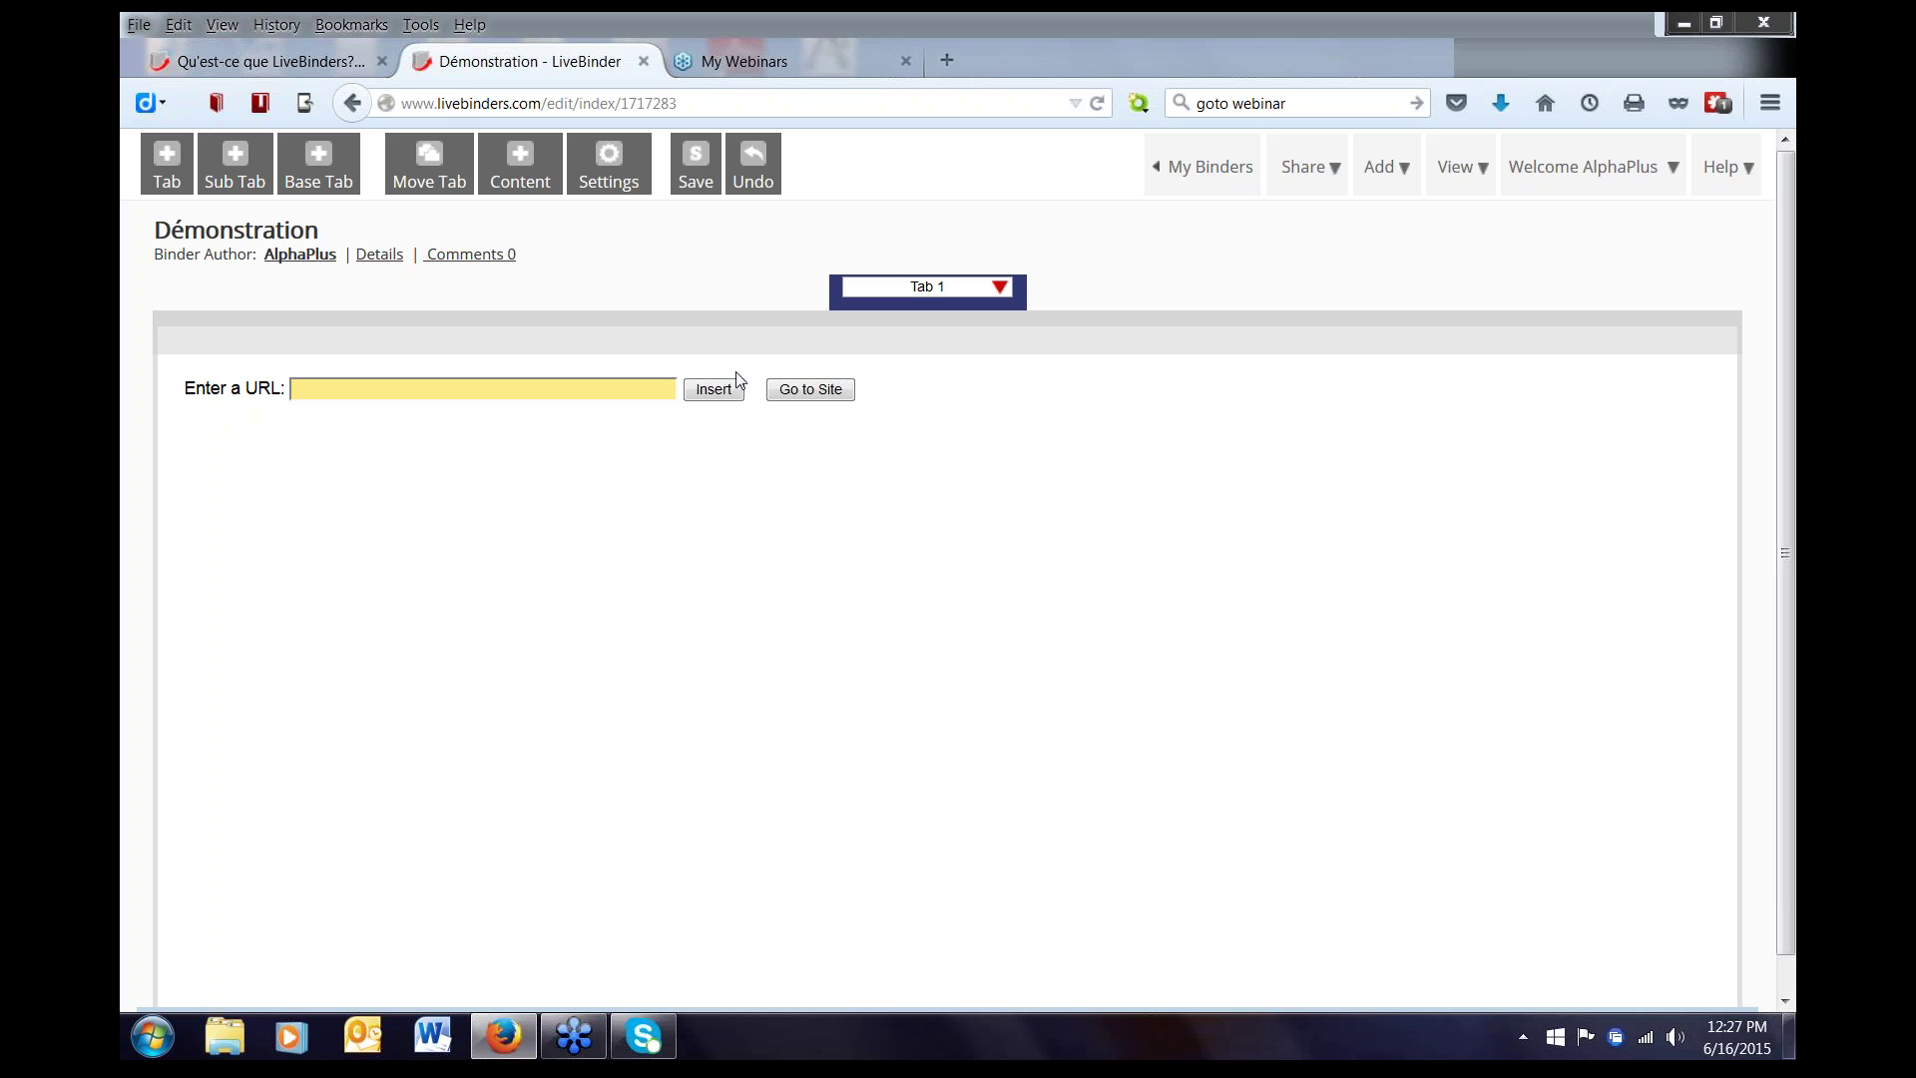
pyautogui.click(966, 286)
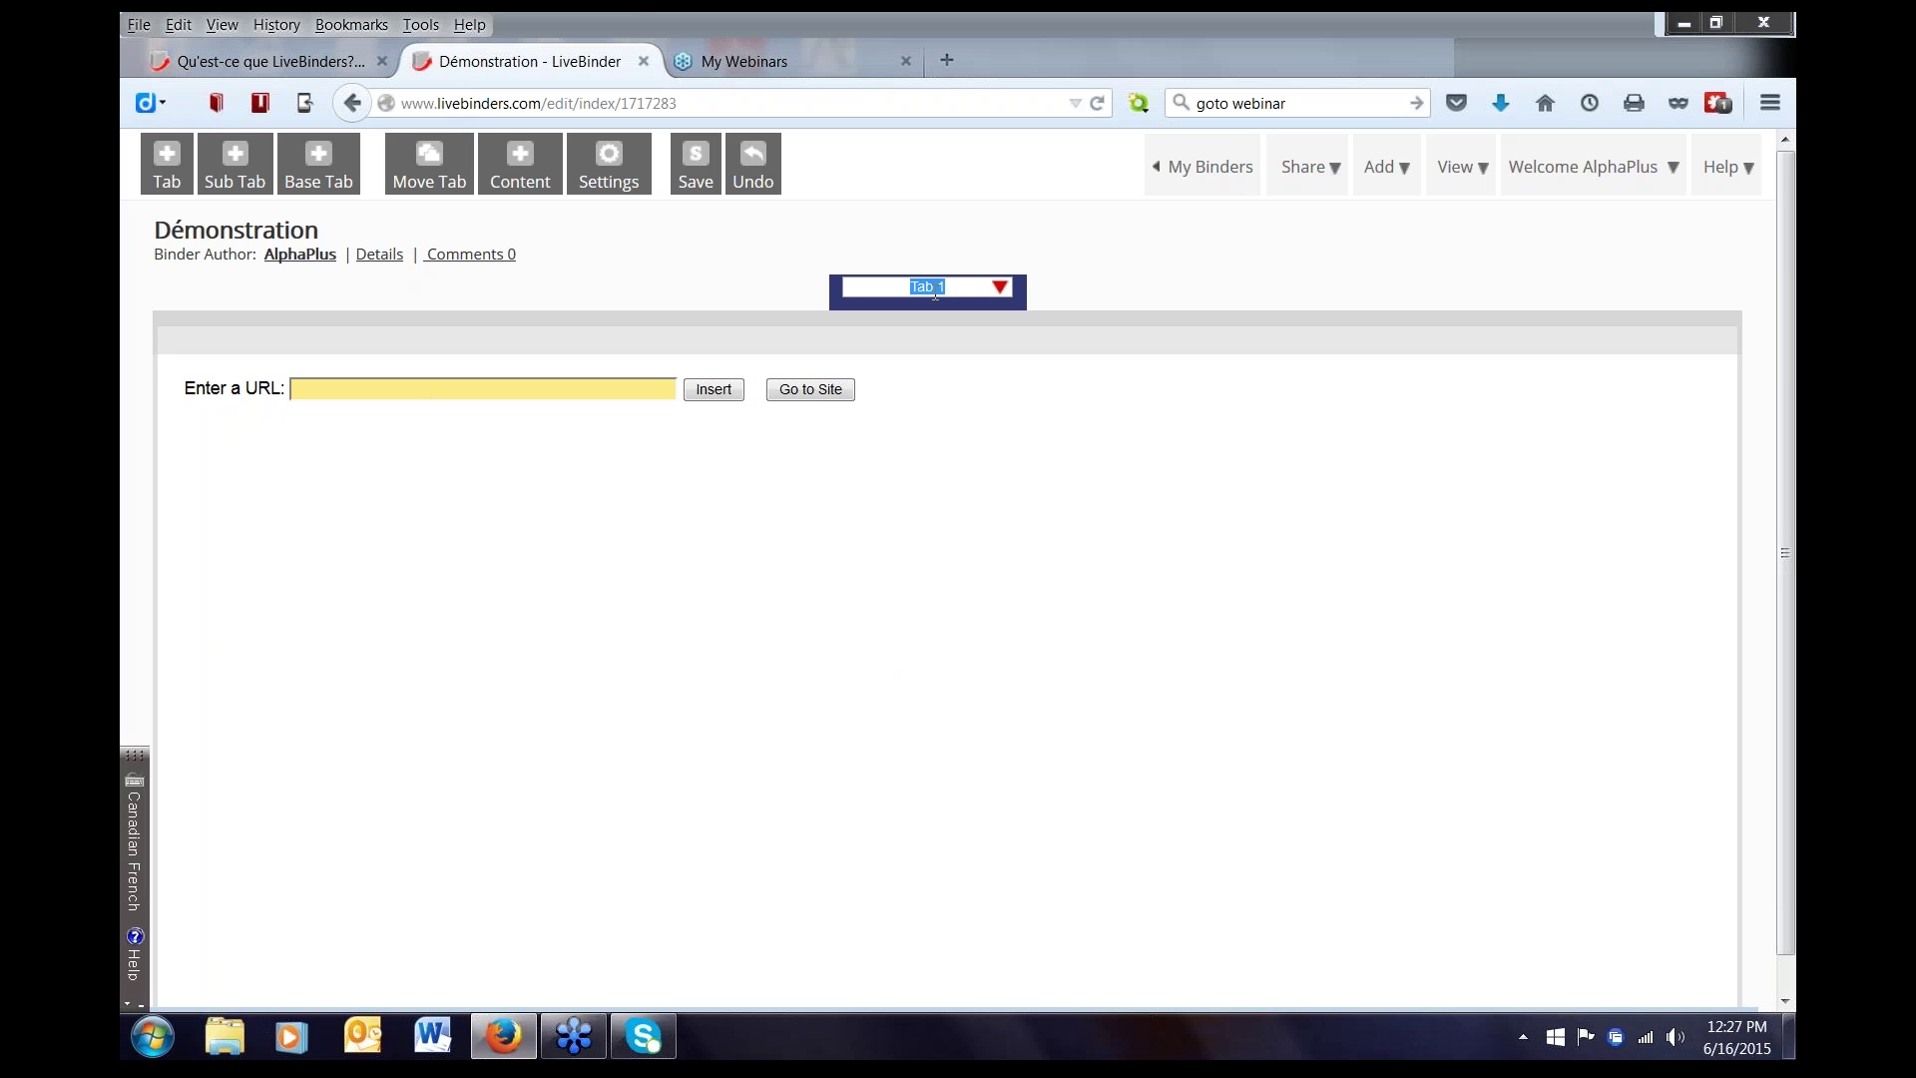
pyautogui.write('Site web')
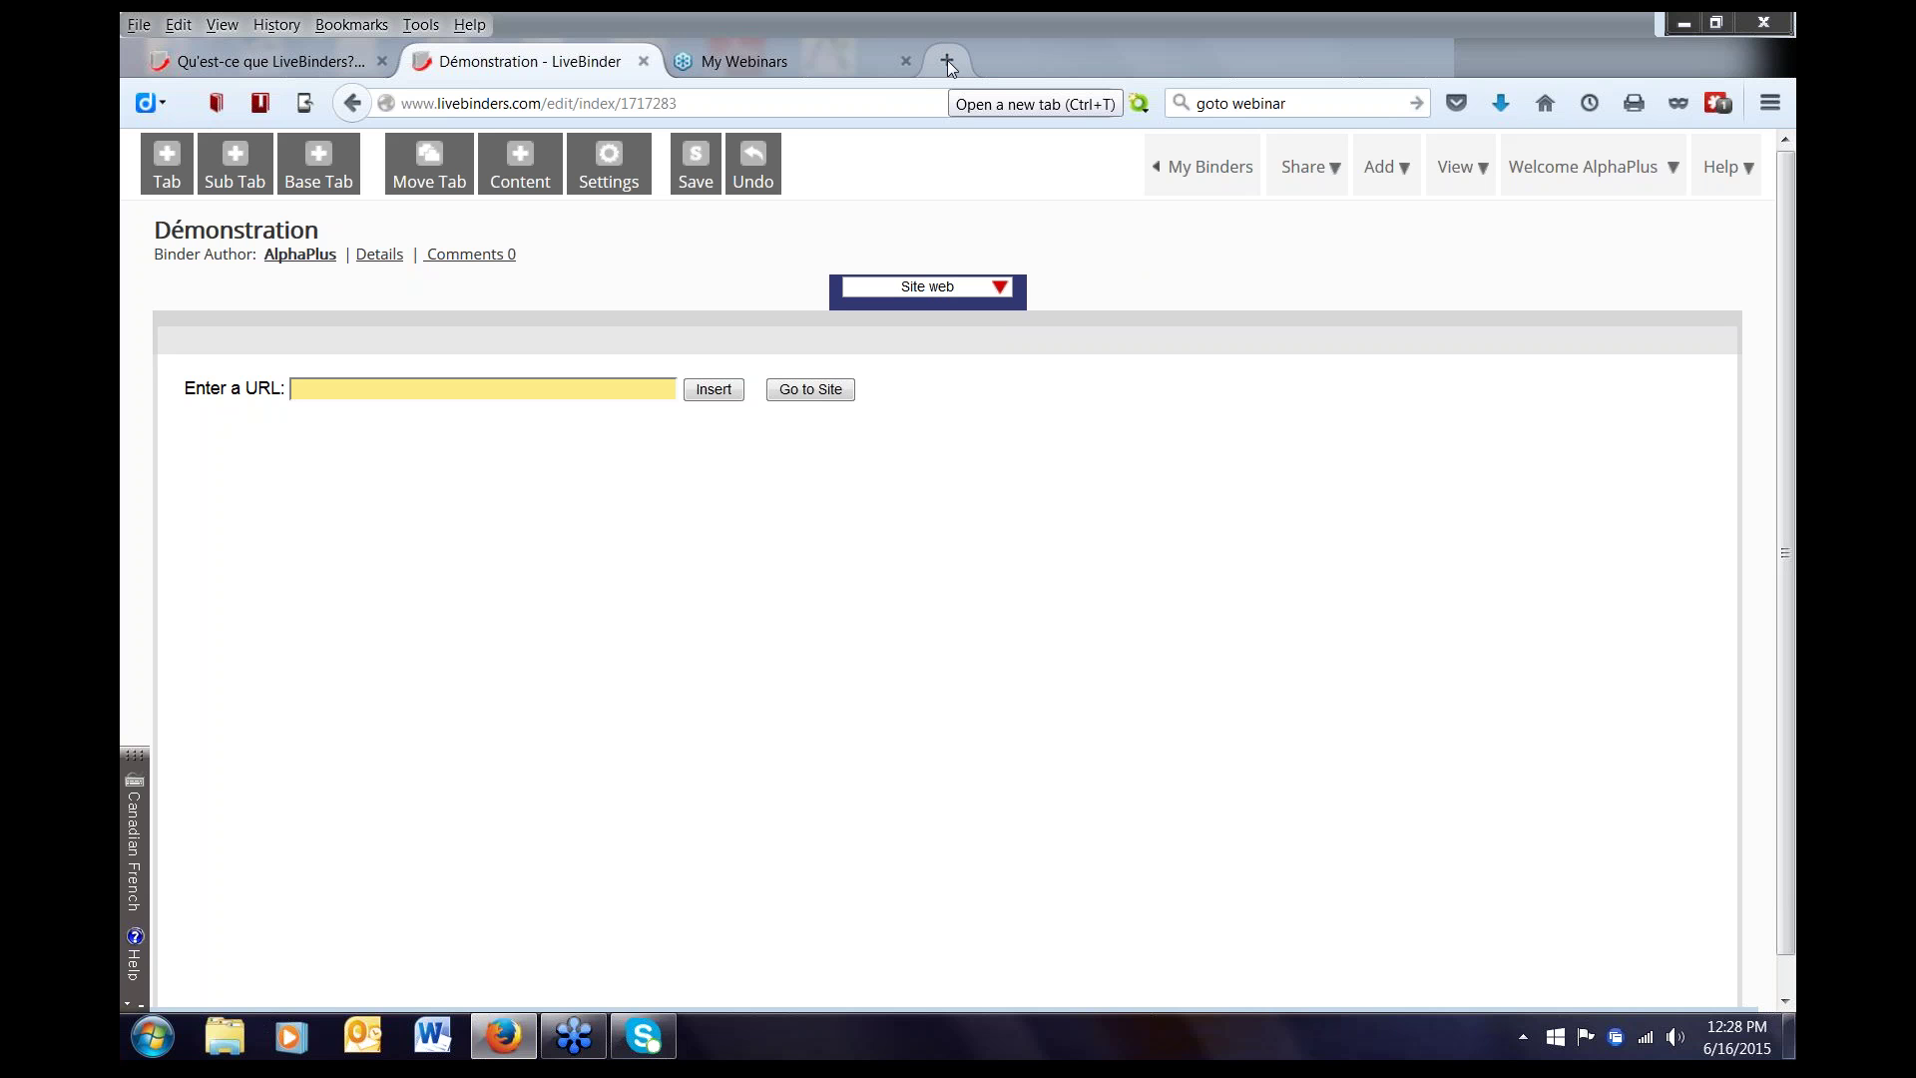
# Step: Load the French AlphaPlus site in a new browser tab and copy its address
pyautogui.click(948, 60)
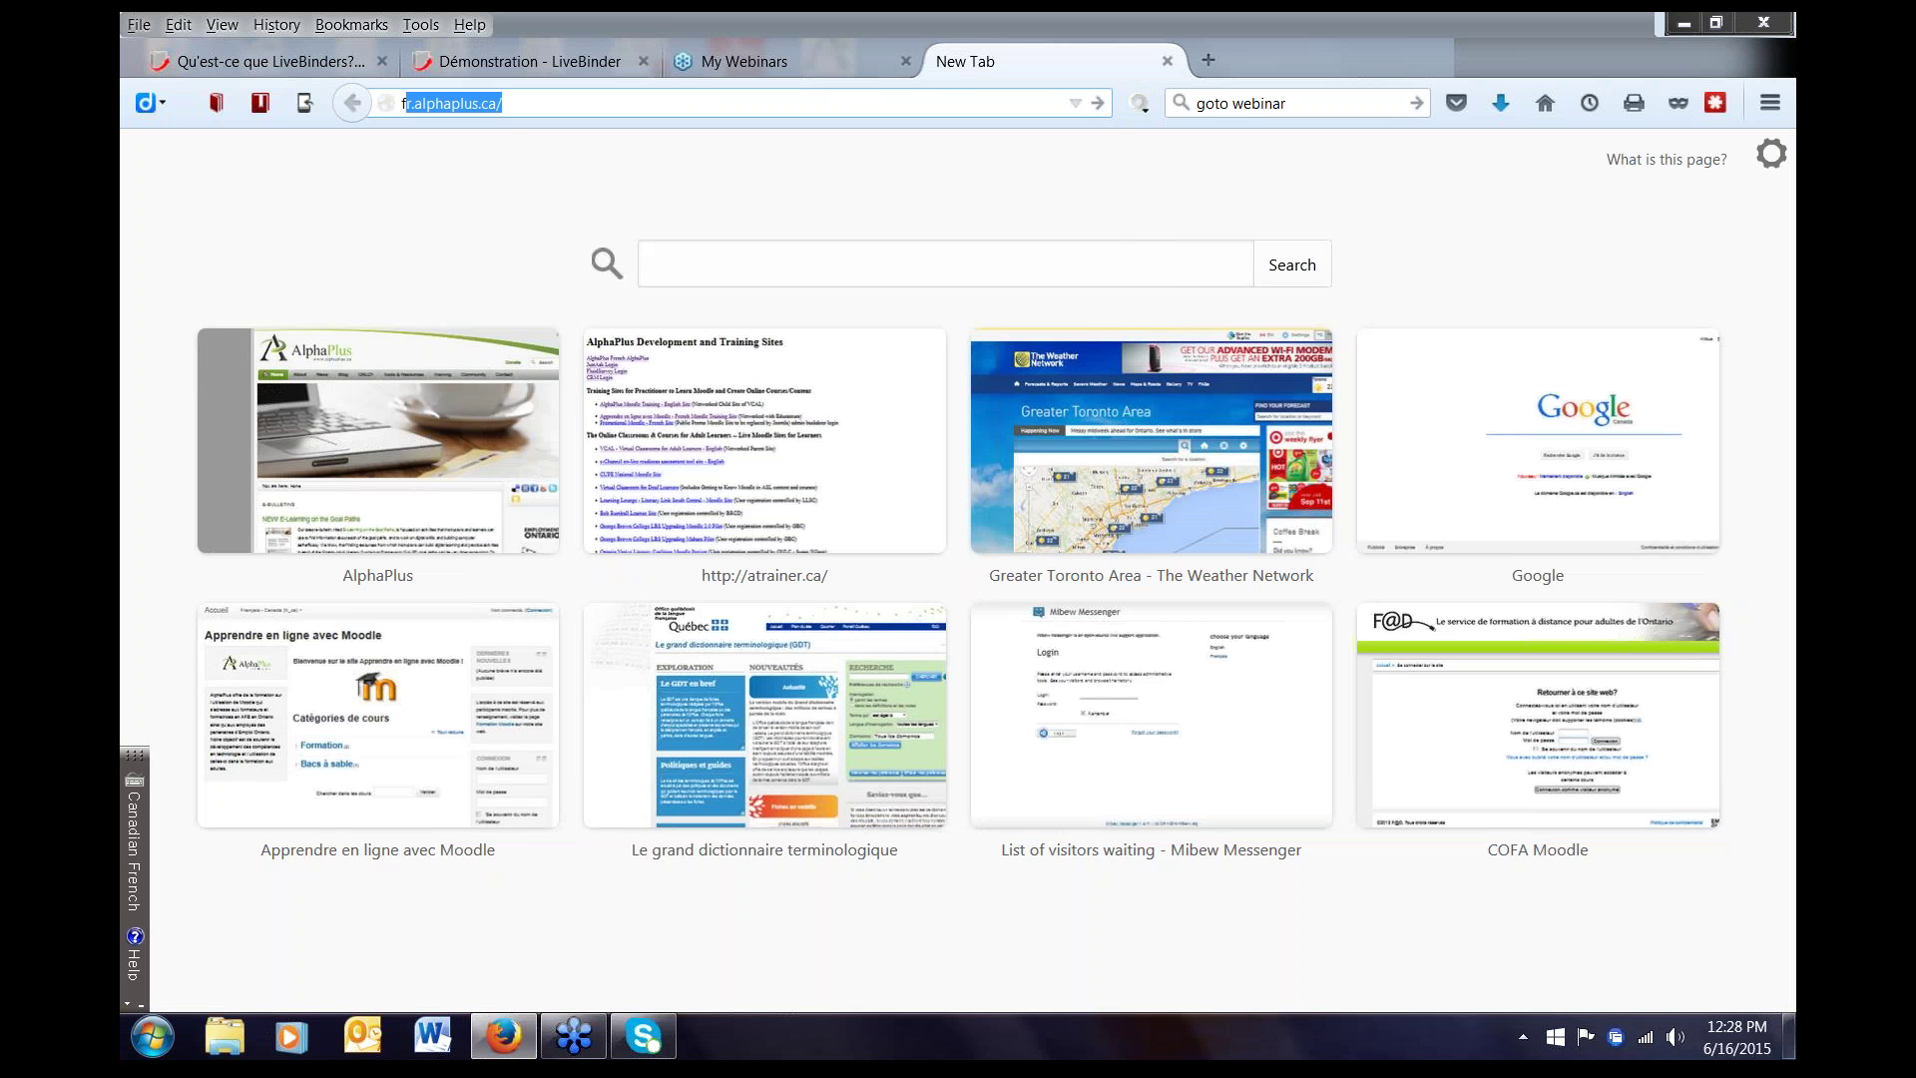
pyautogui.write('fr')
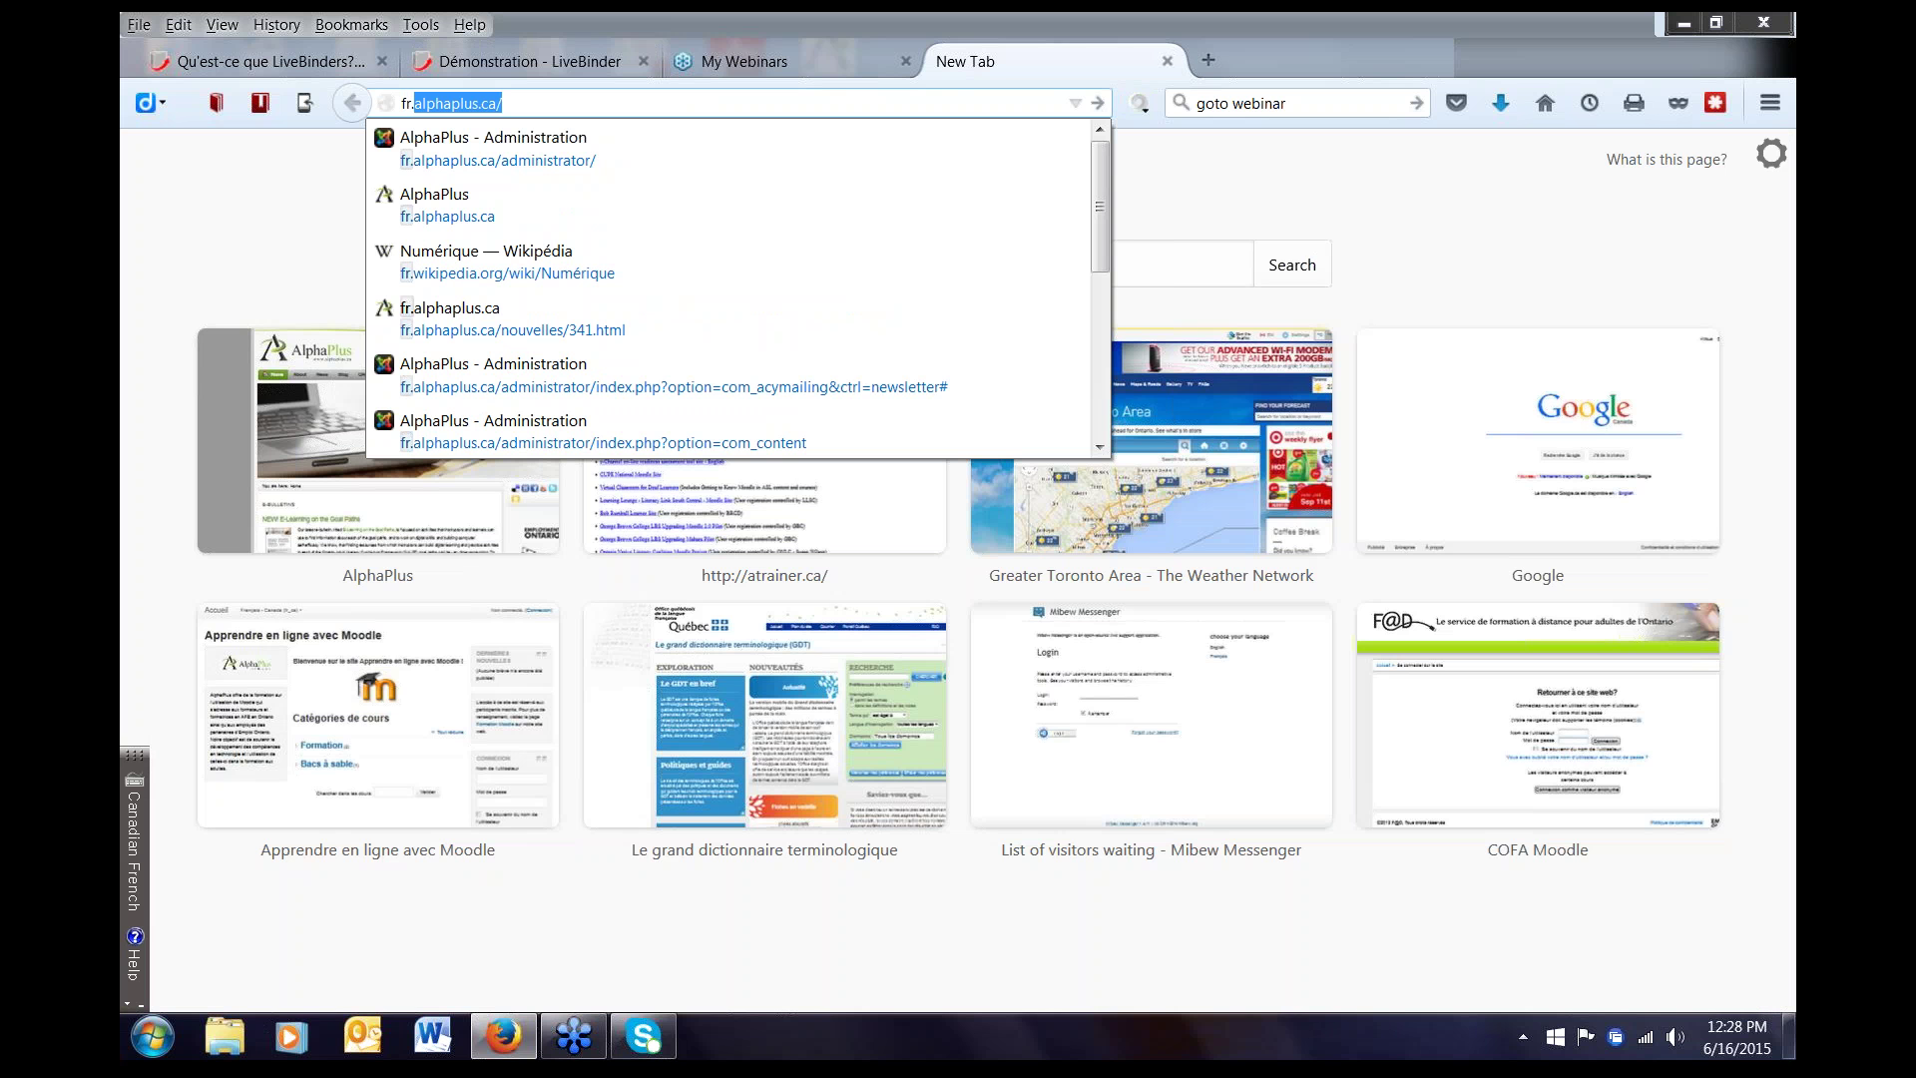
pyautogui.press('Return')
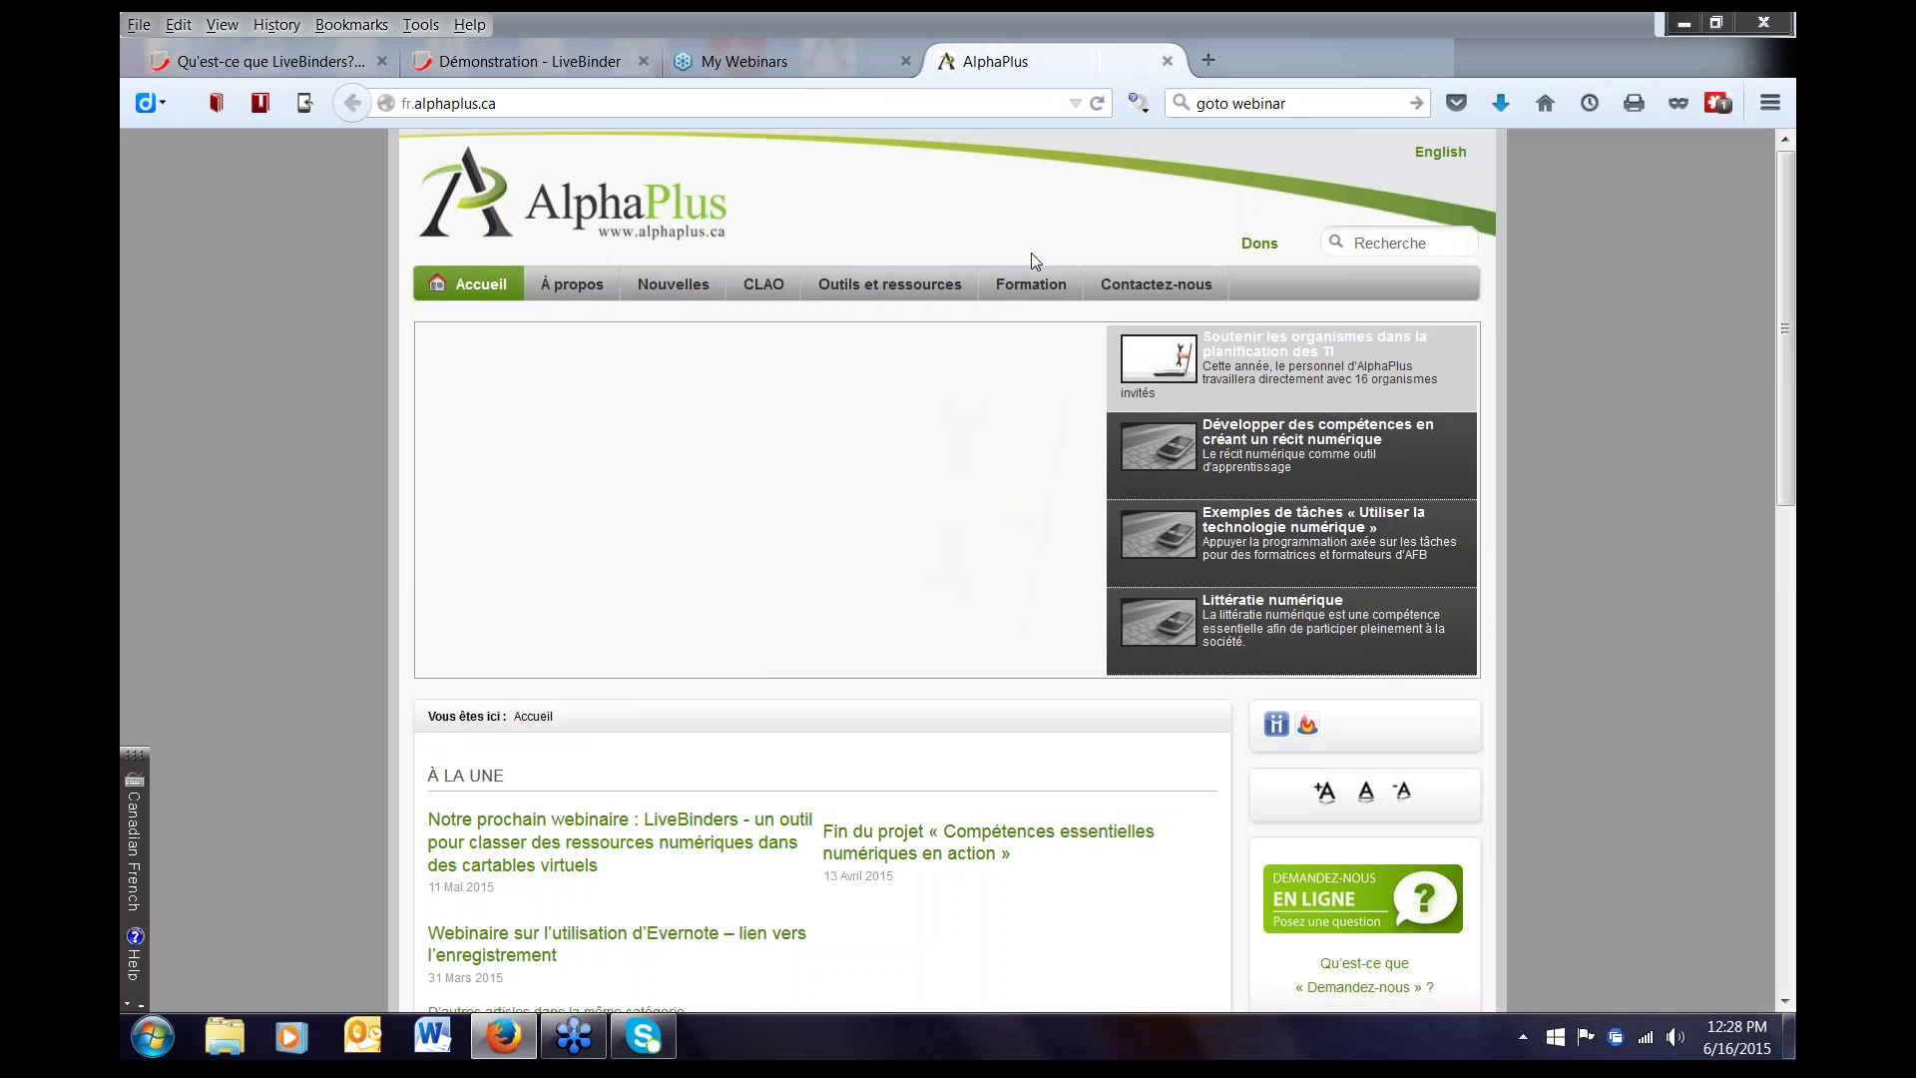
pyautogui.click(469, 103)
pyautogui.rightClick(462, 105)
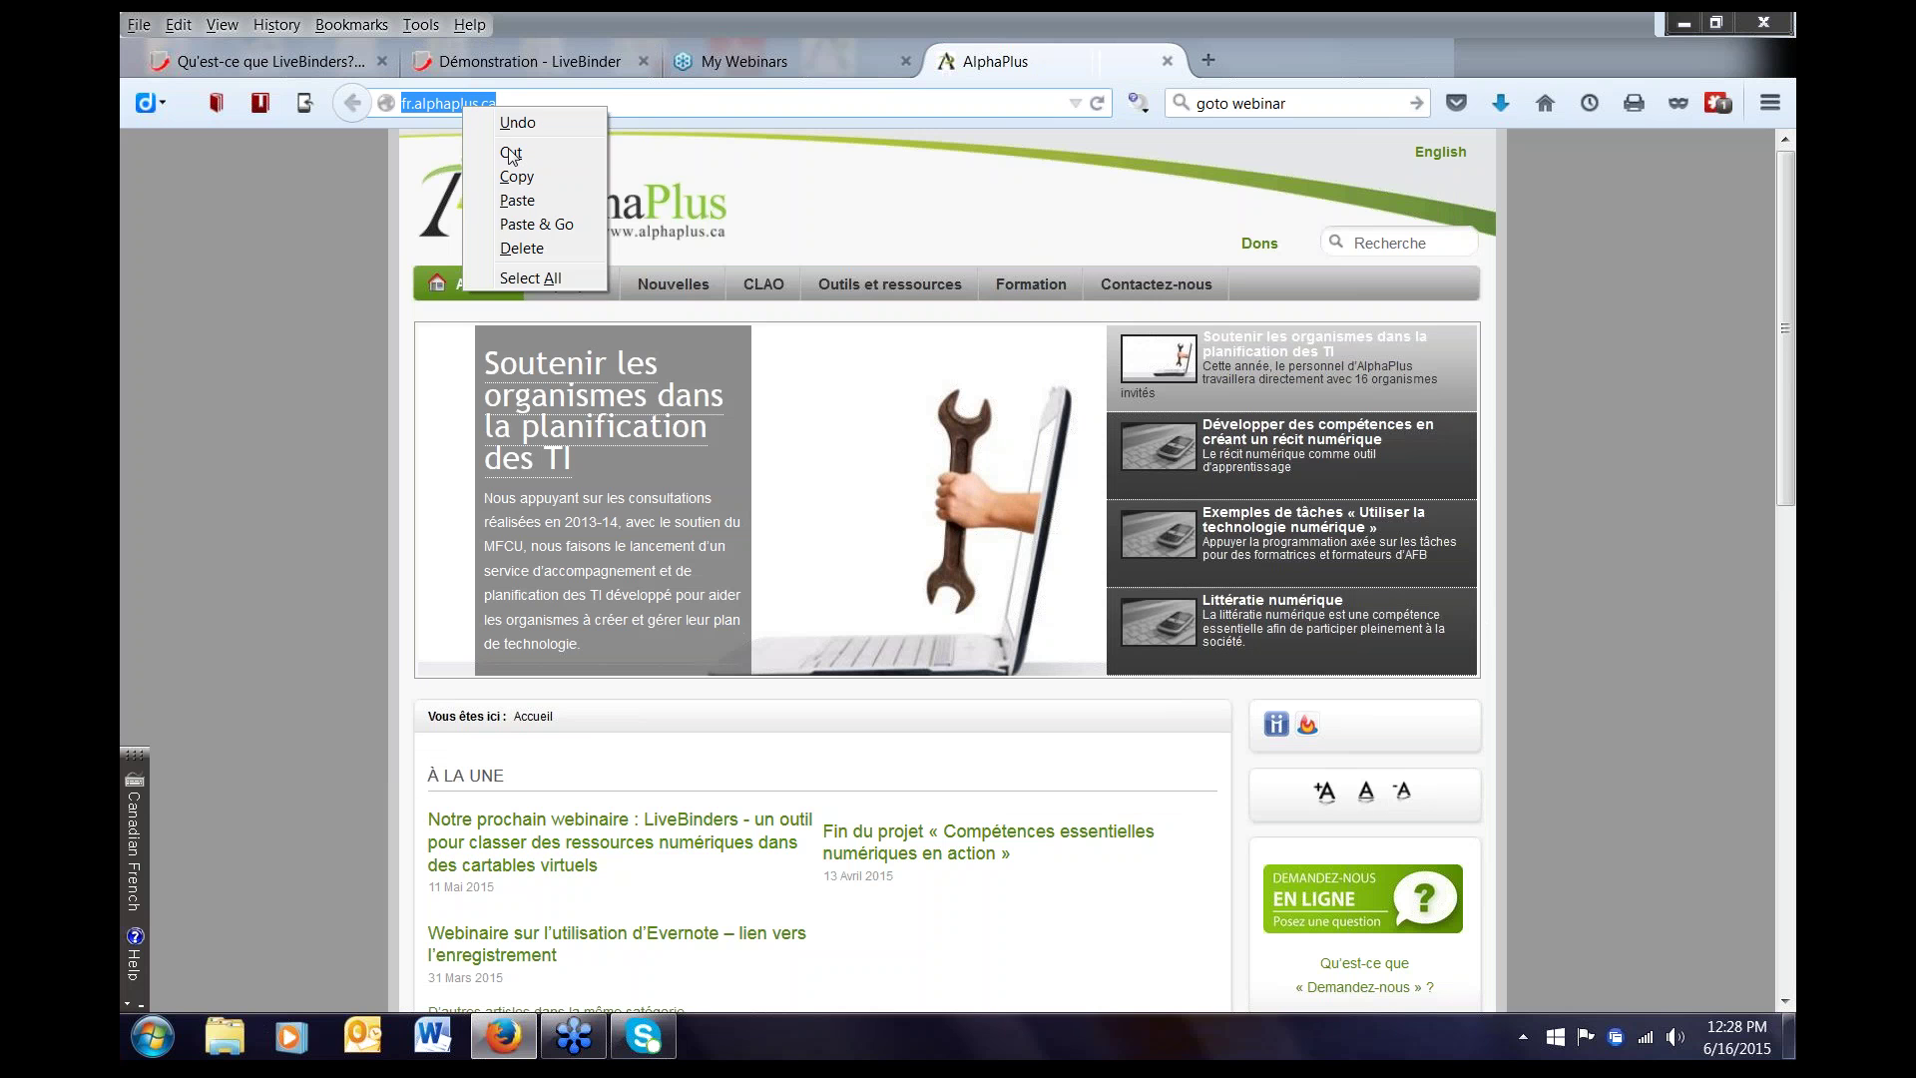
pyautogui.click(518, 176)
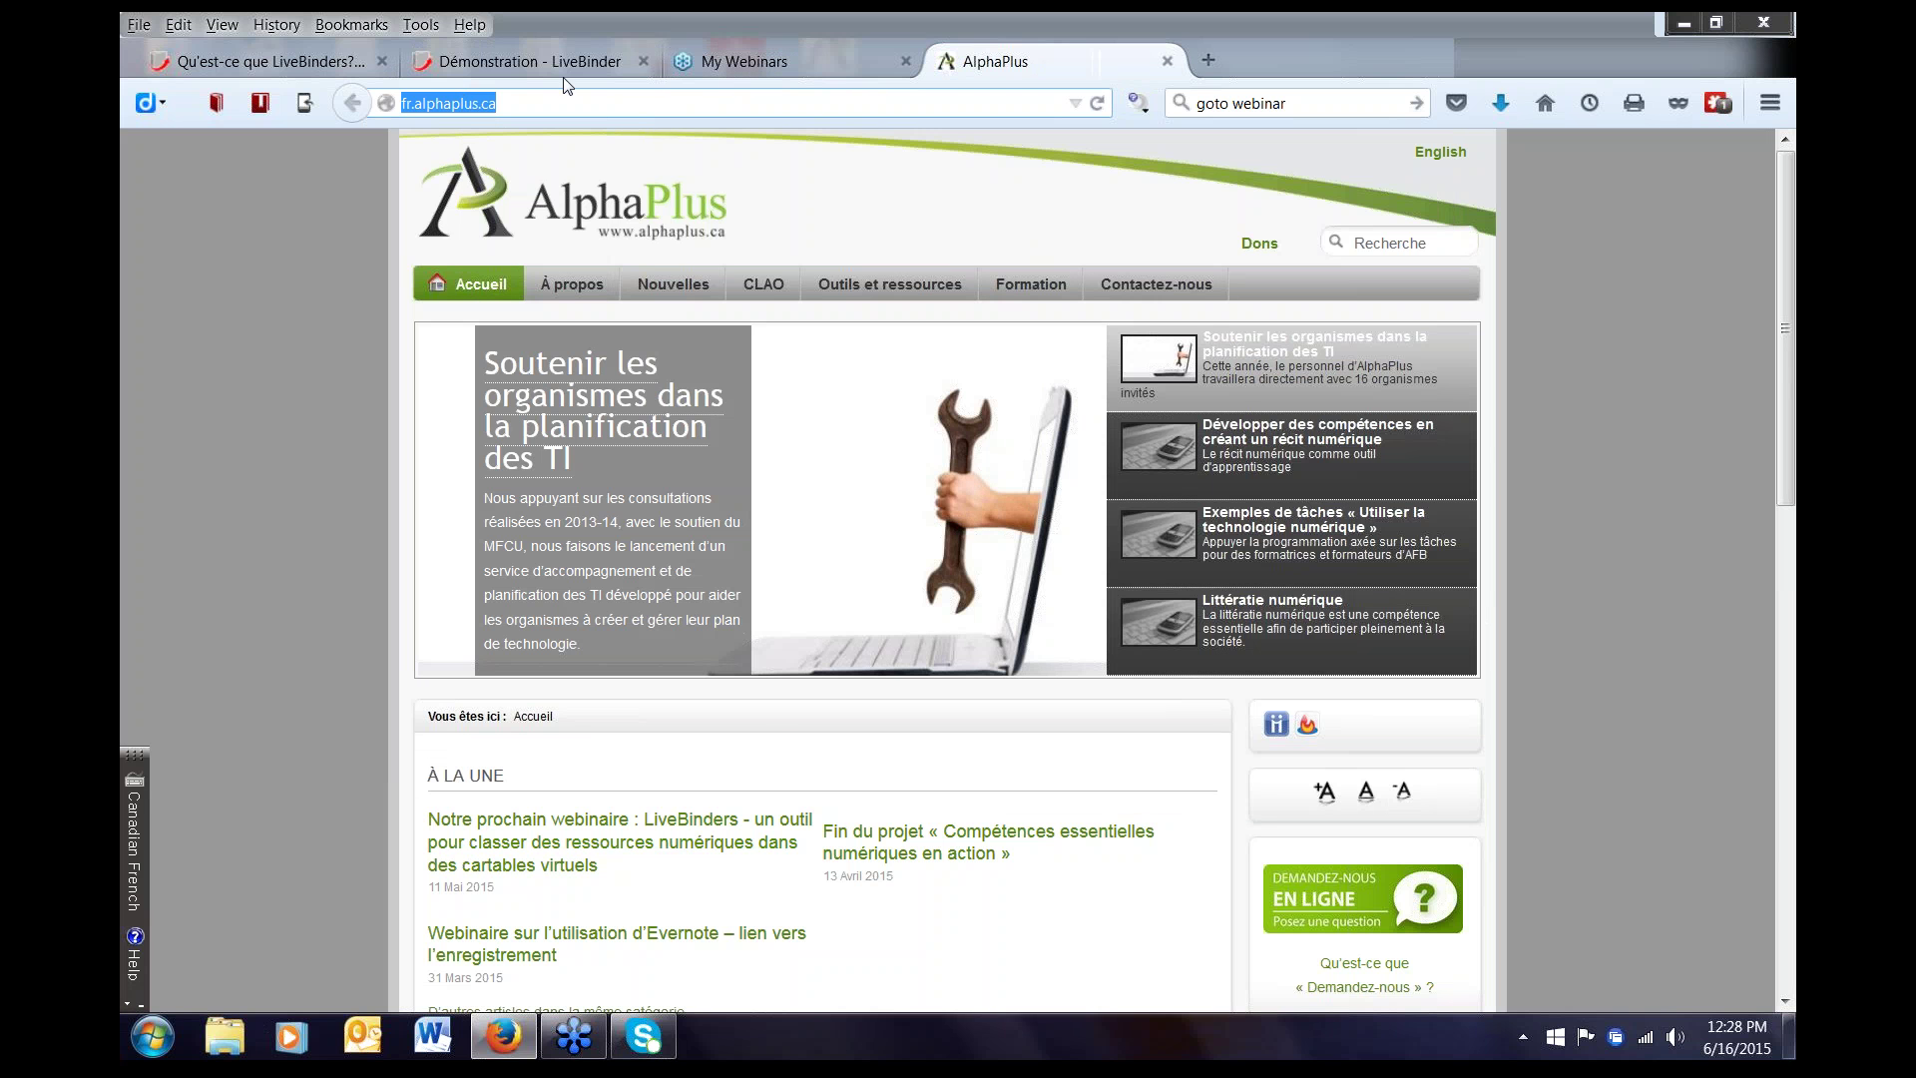
pyautogui.click(519, 57)
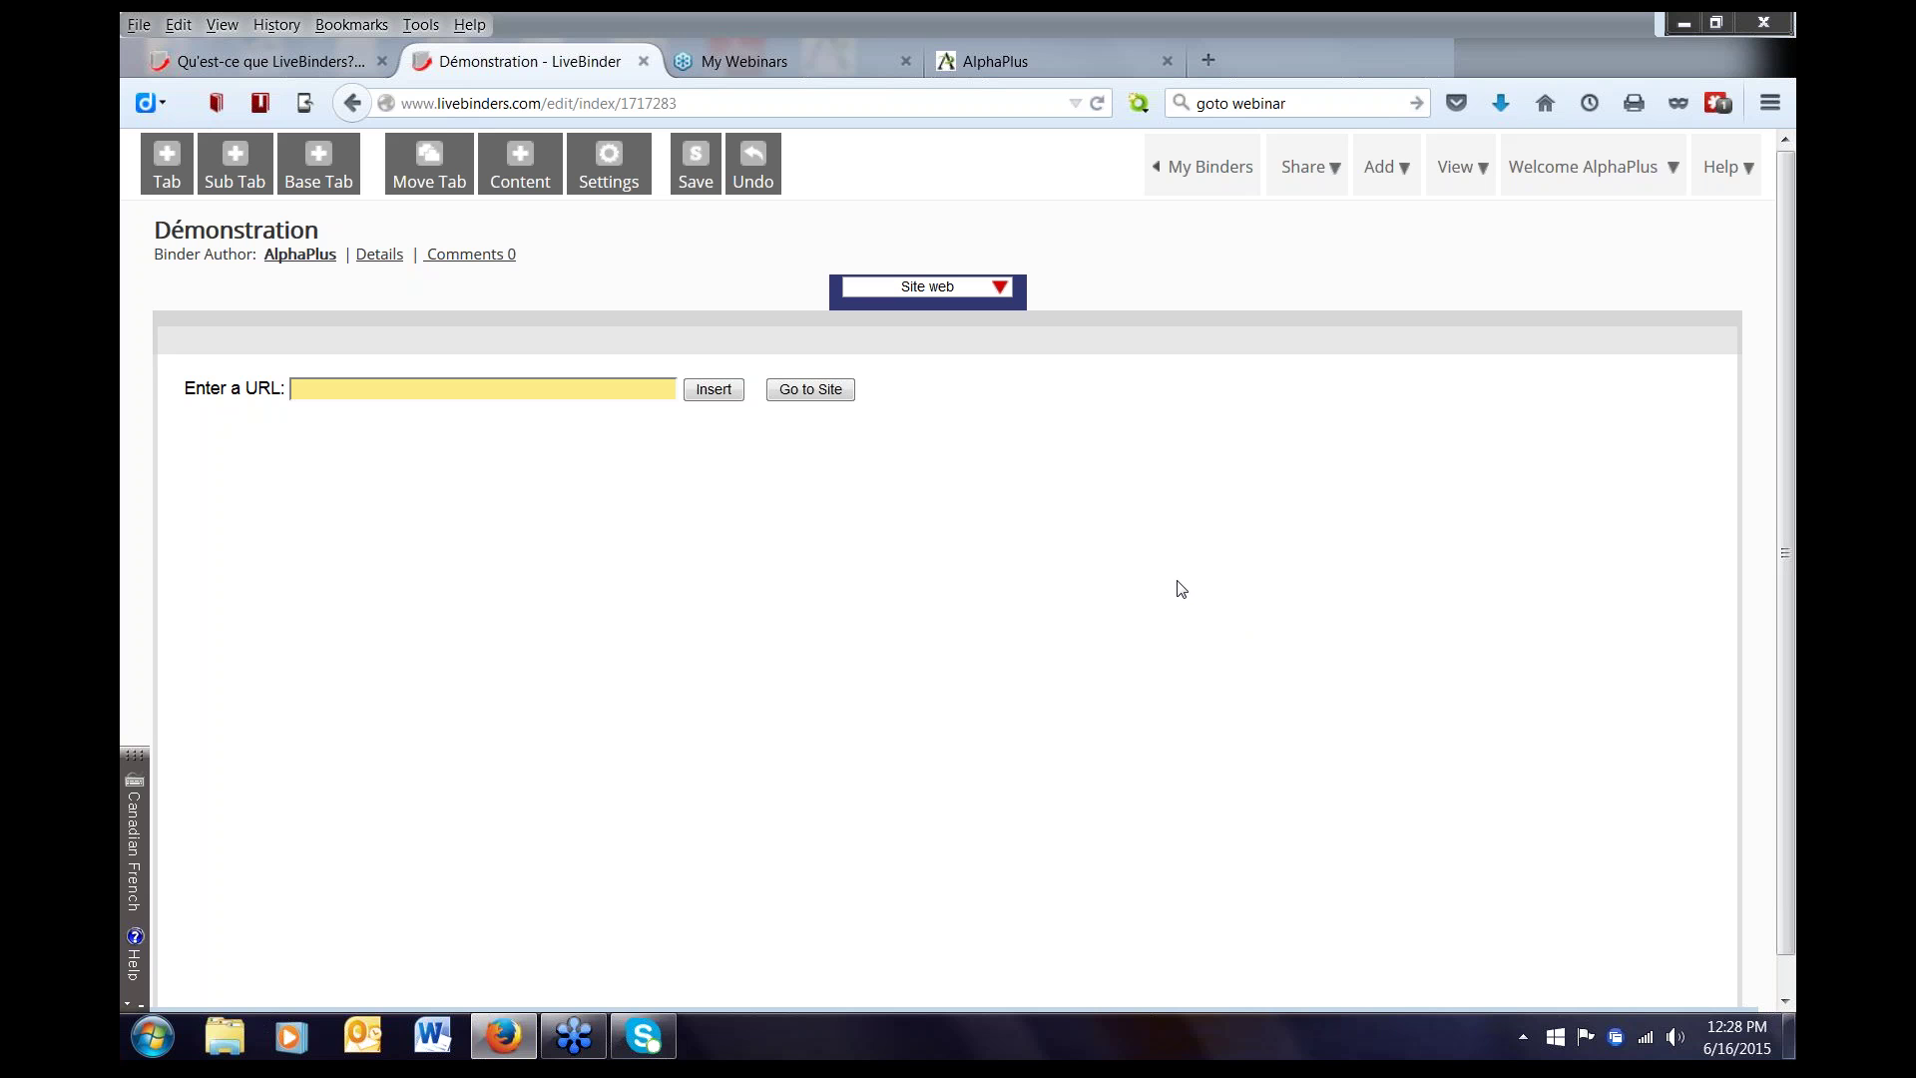
pyautogui.rightClick(359, 392)
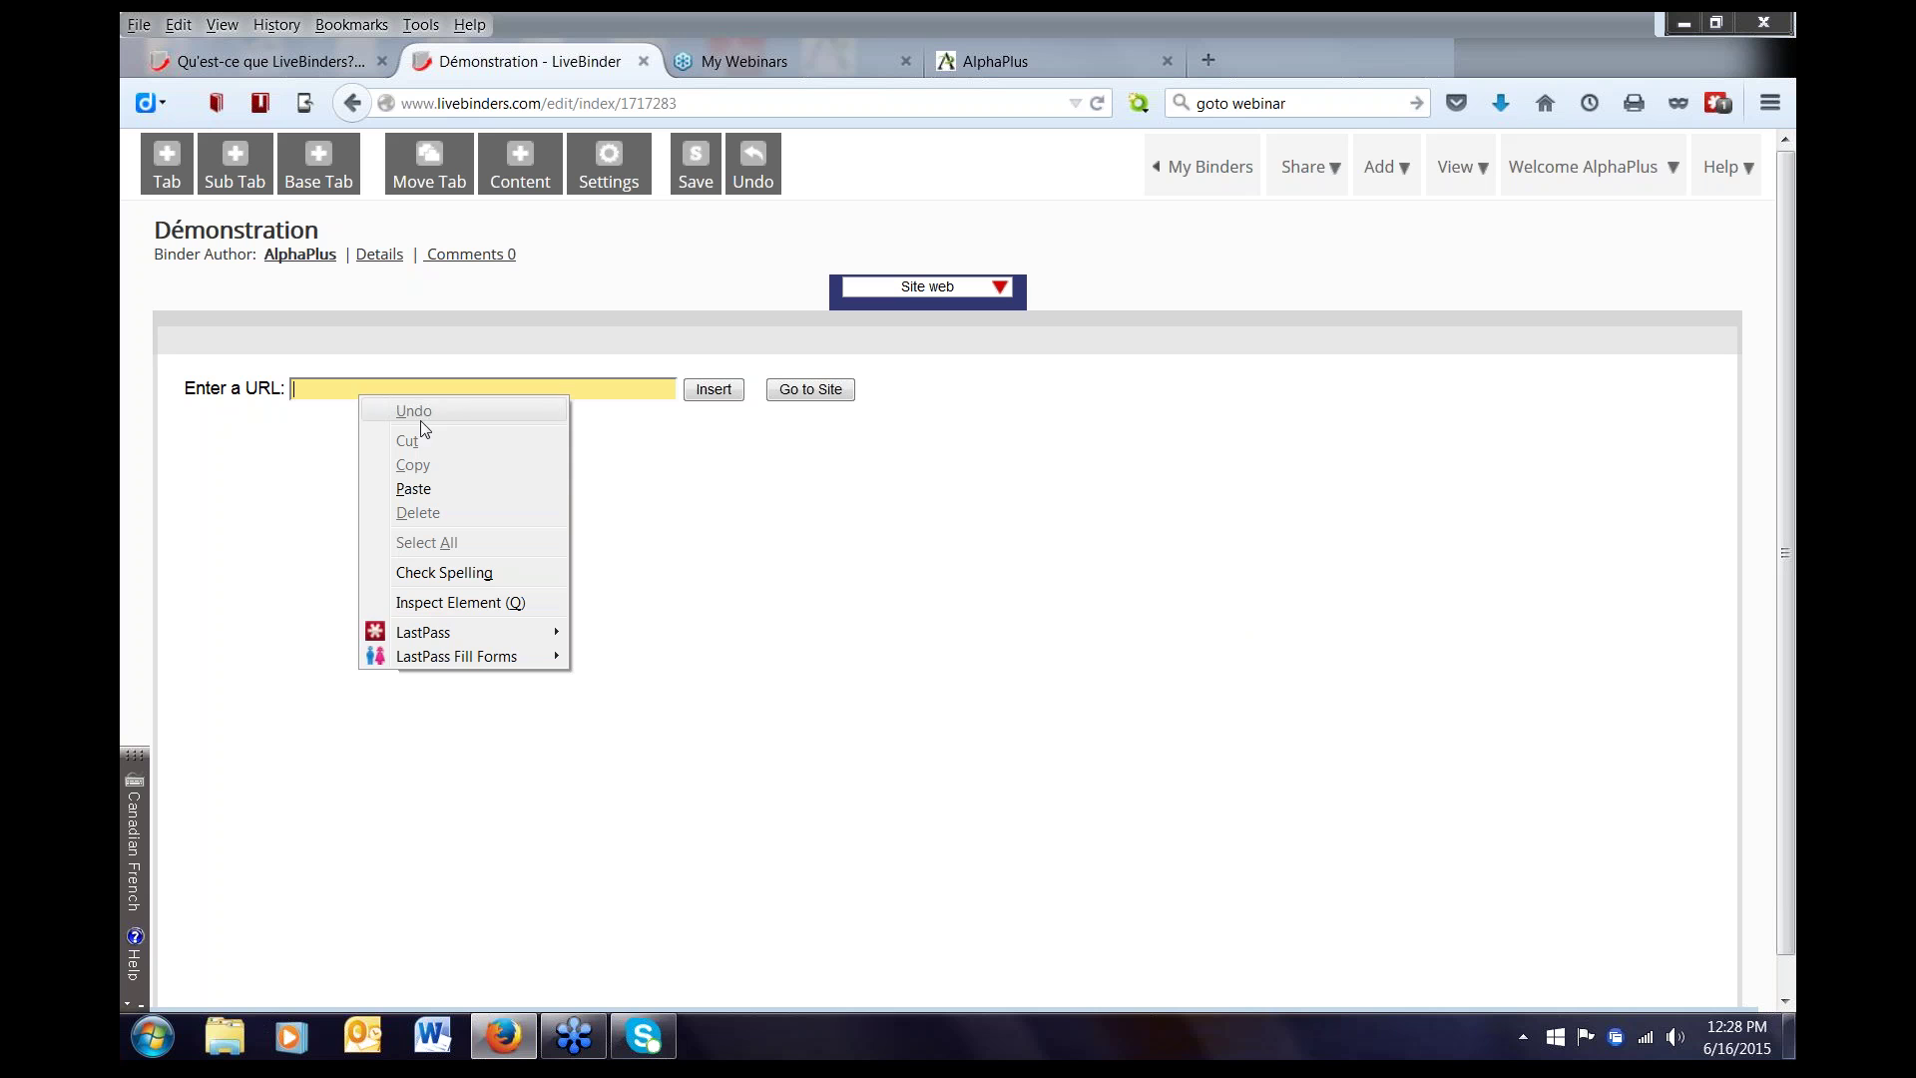
pyautogui.click(431, 487)
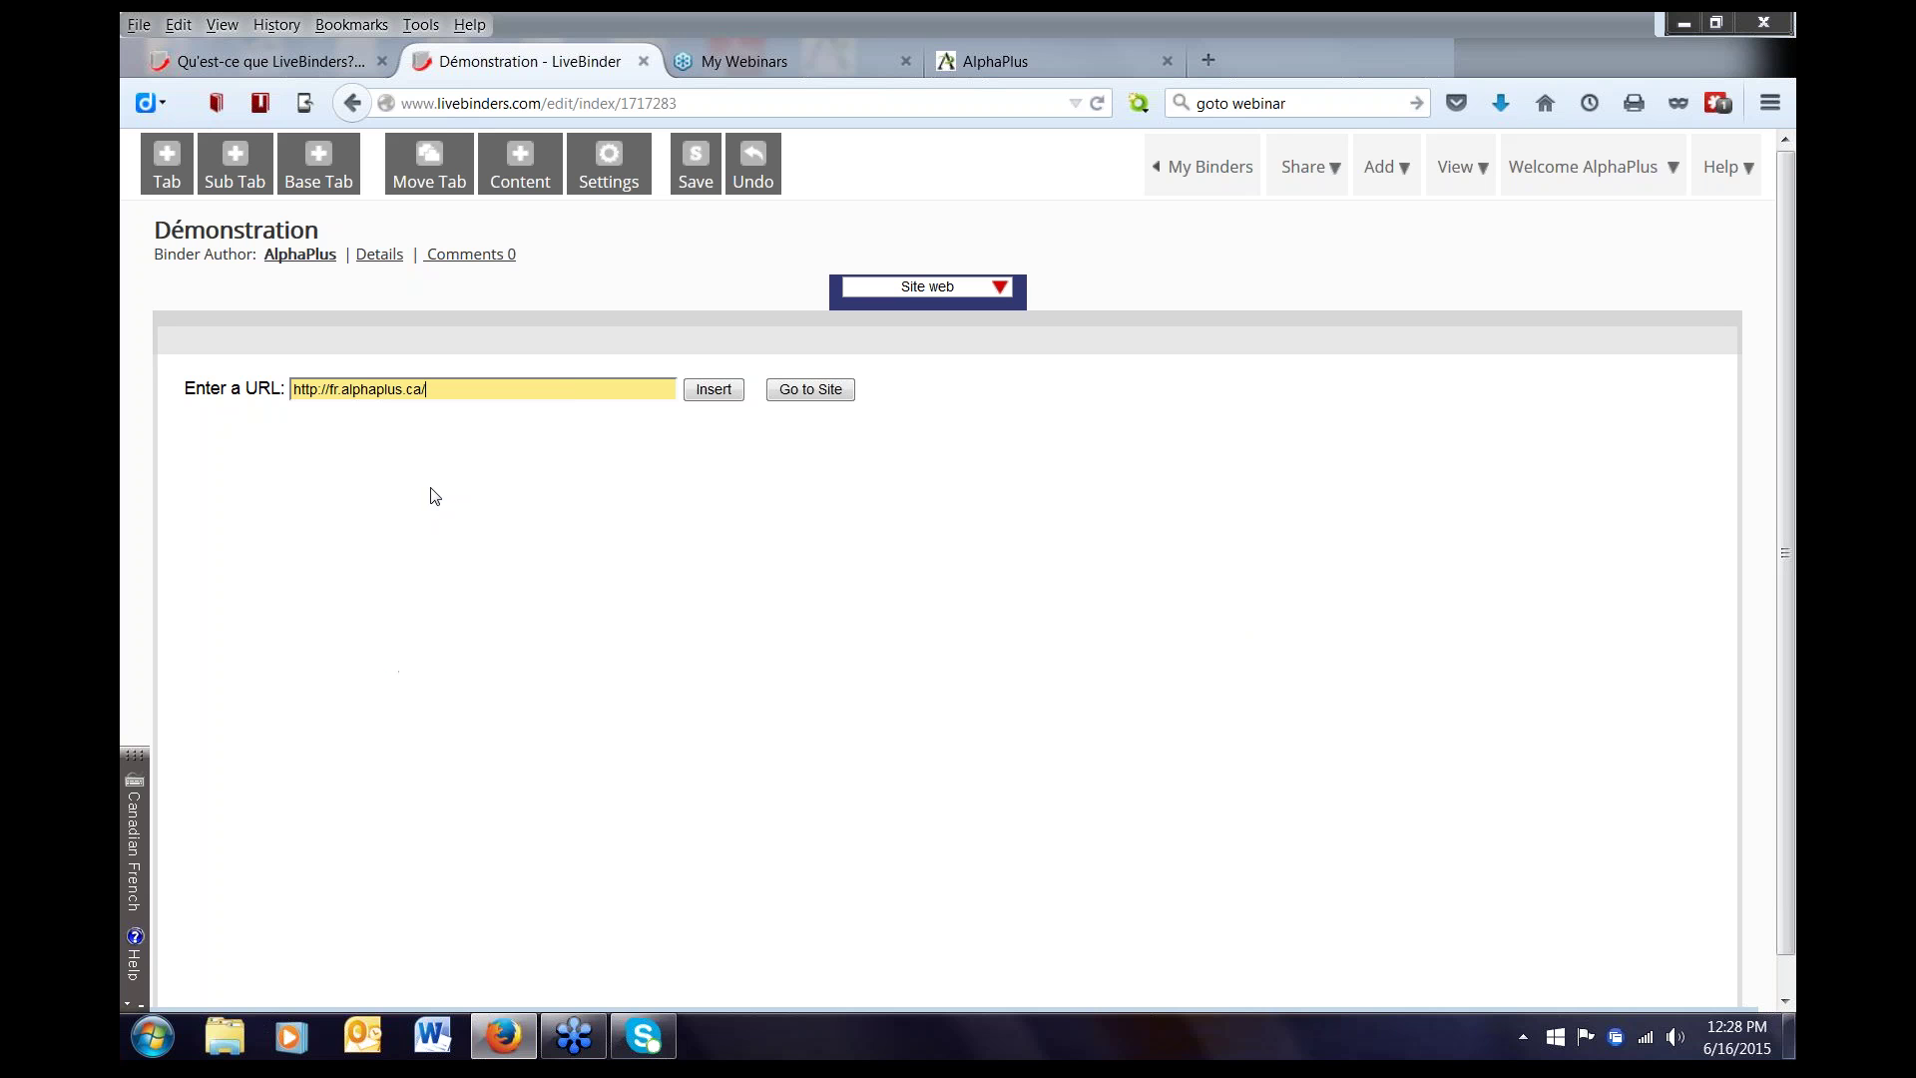
pyautogui.click(721, 394)
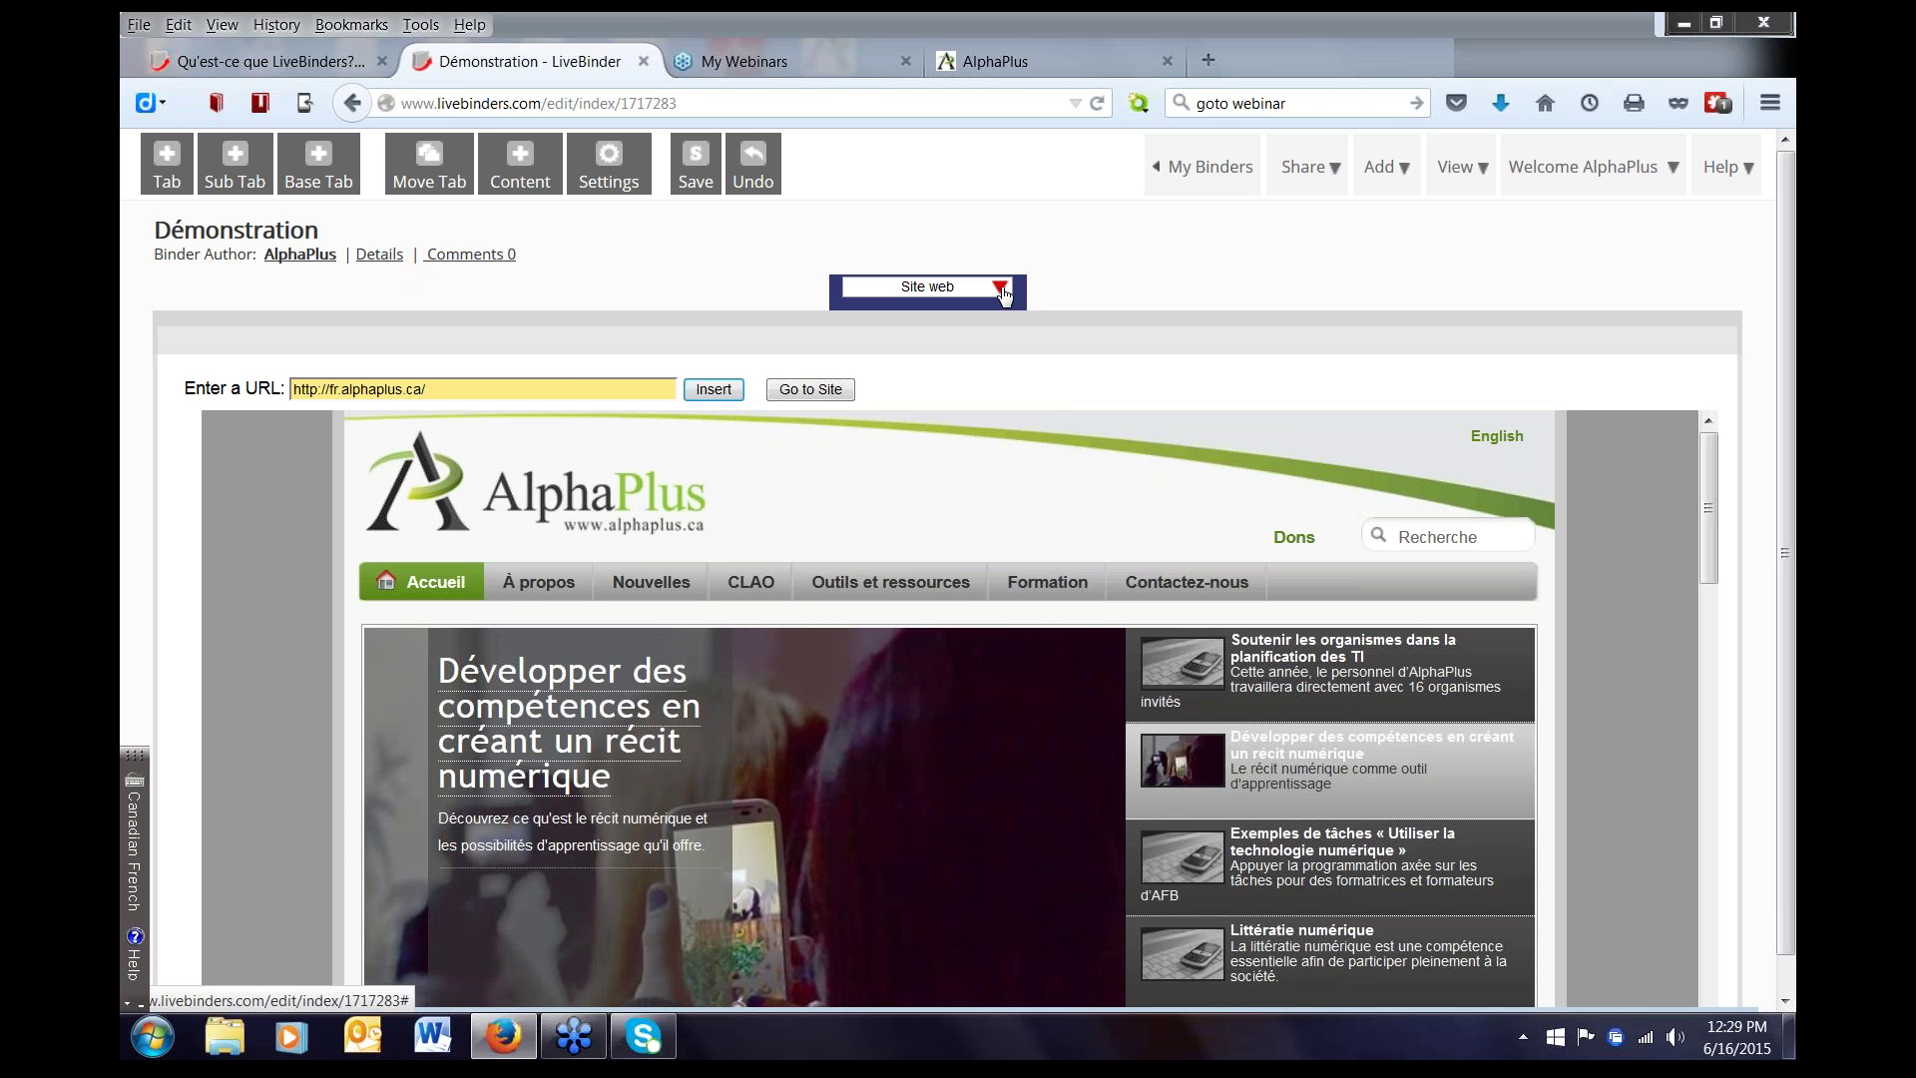
# Step: Add a new tab after Site web, name it 'Texte et site web', and save the binder
pyautogui.click(1001, 290)
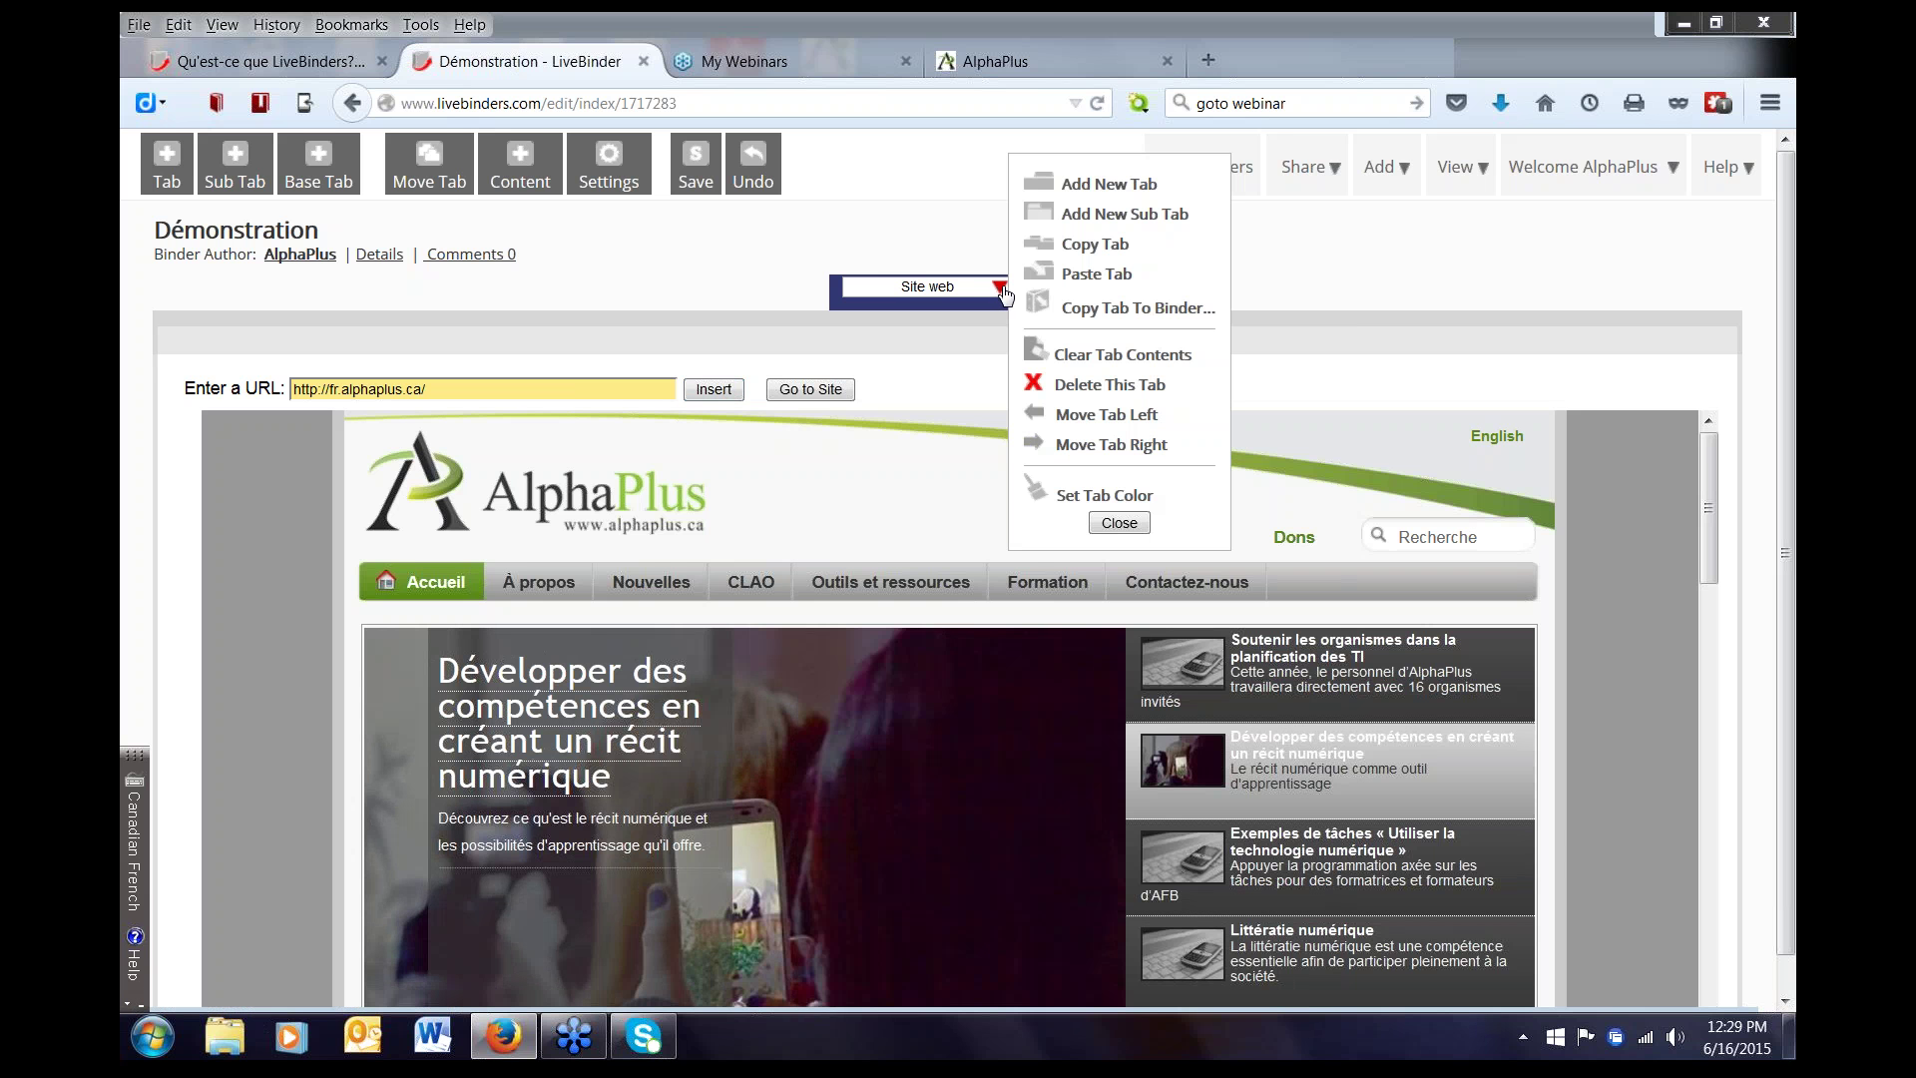
pyautogui.click(1115, 187)
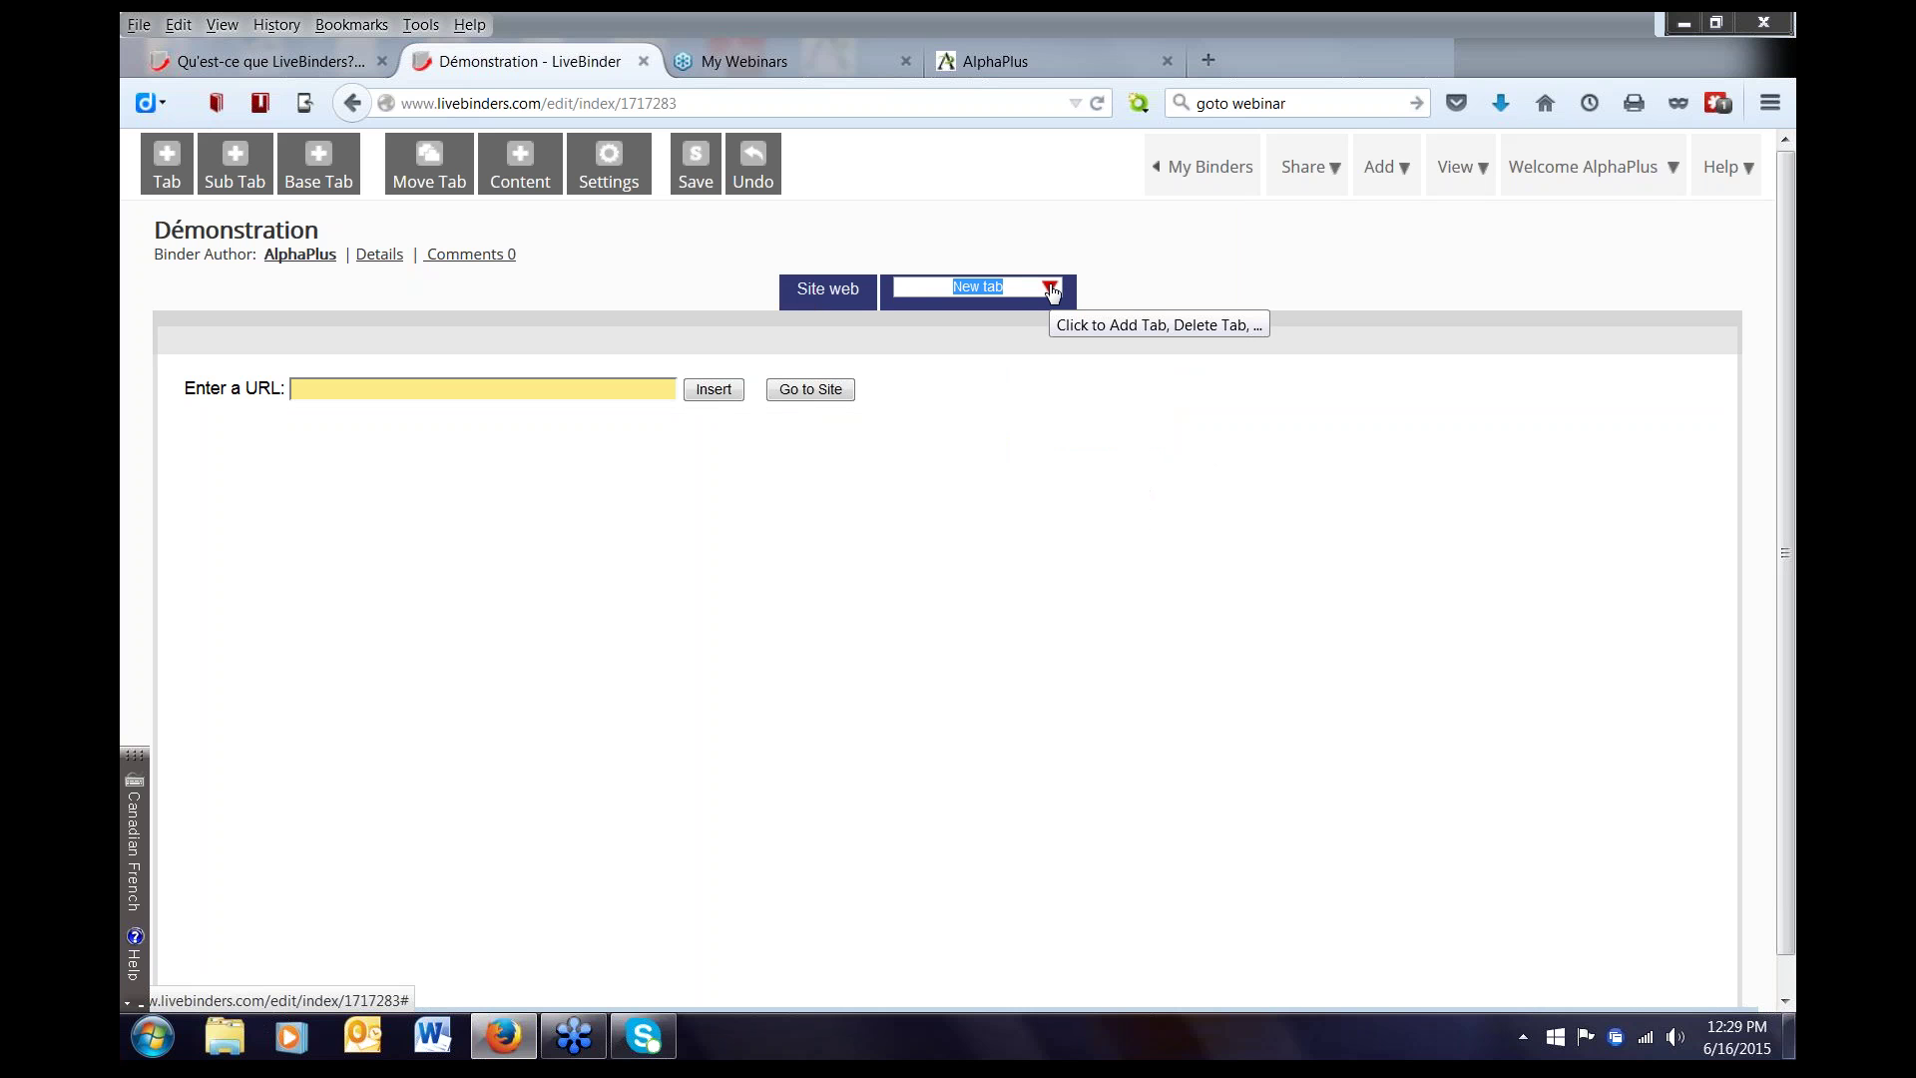
pyautogui.write('Texte ')
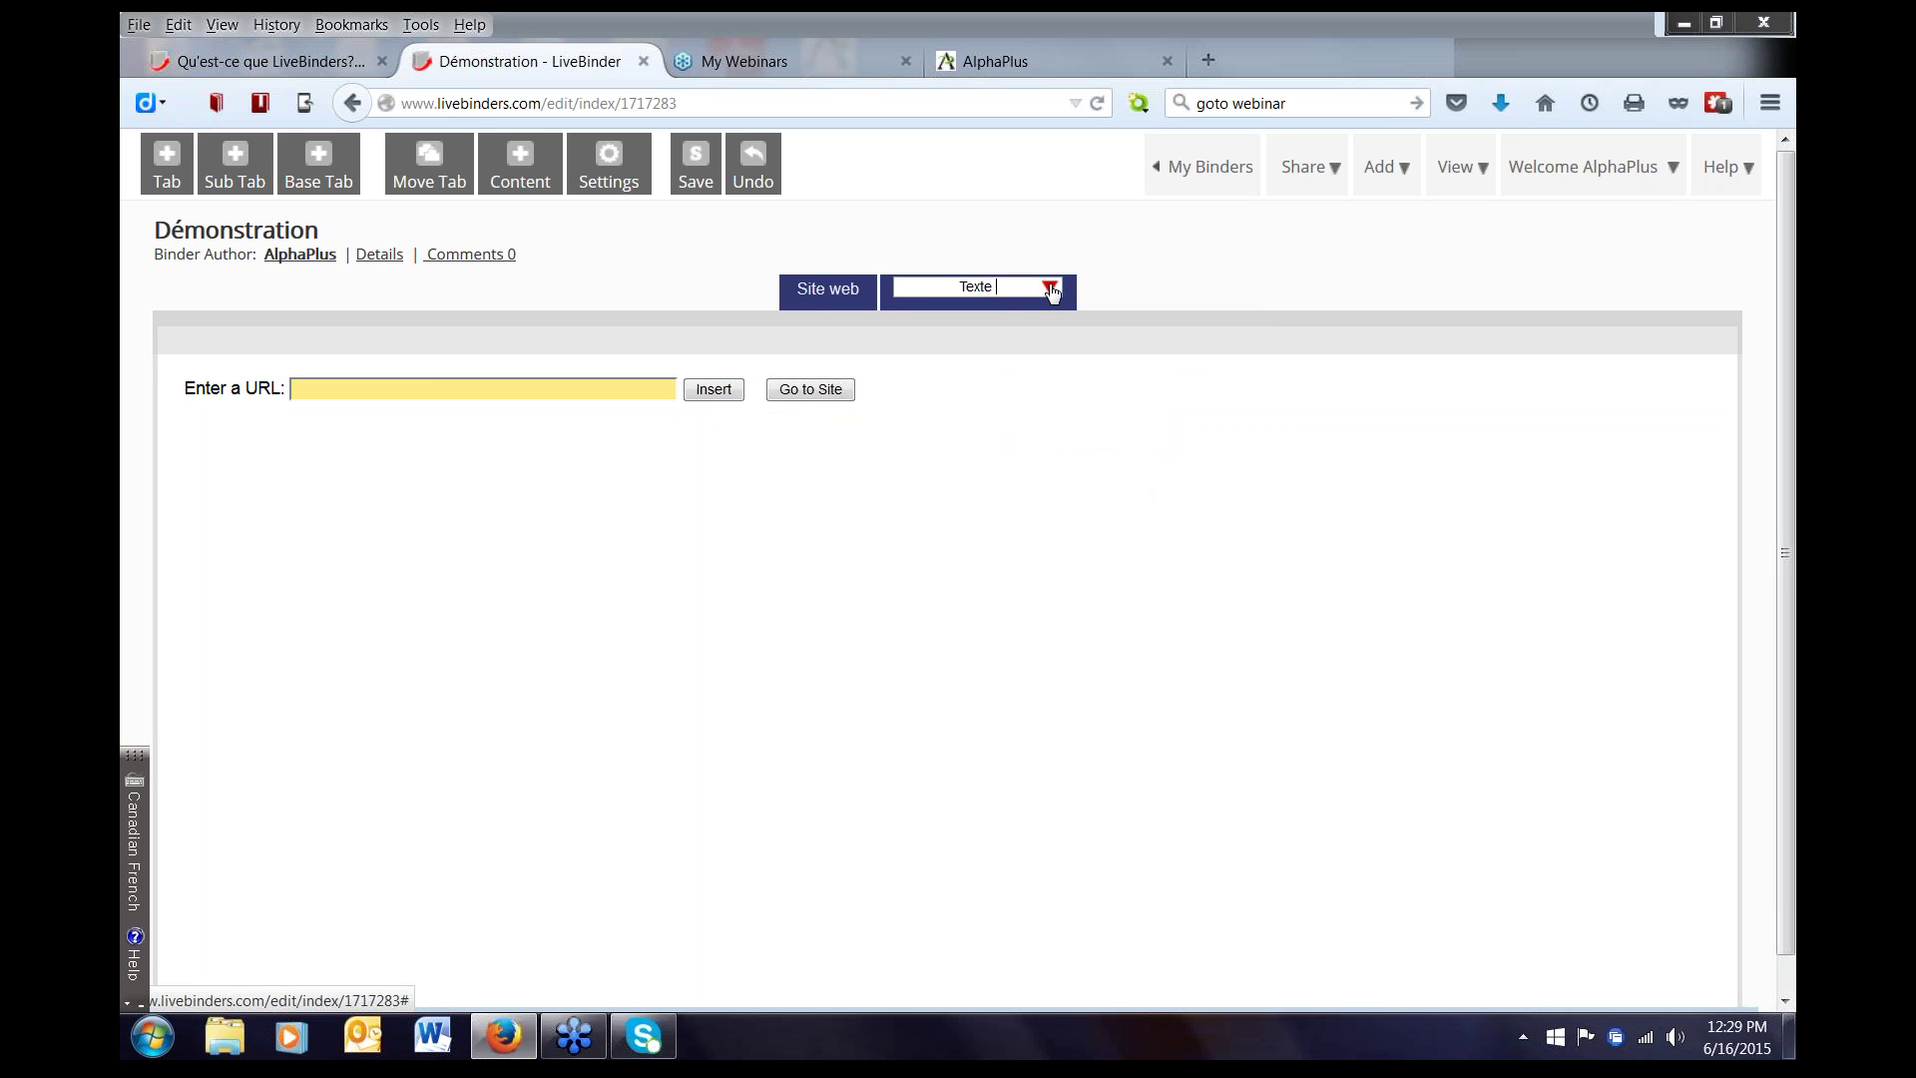
pyautogui.write('et site web')
pyautogui.click(1167, 278)
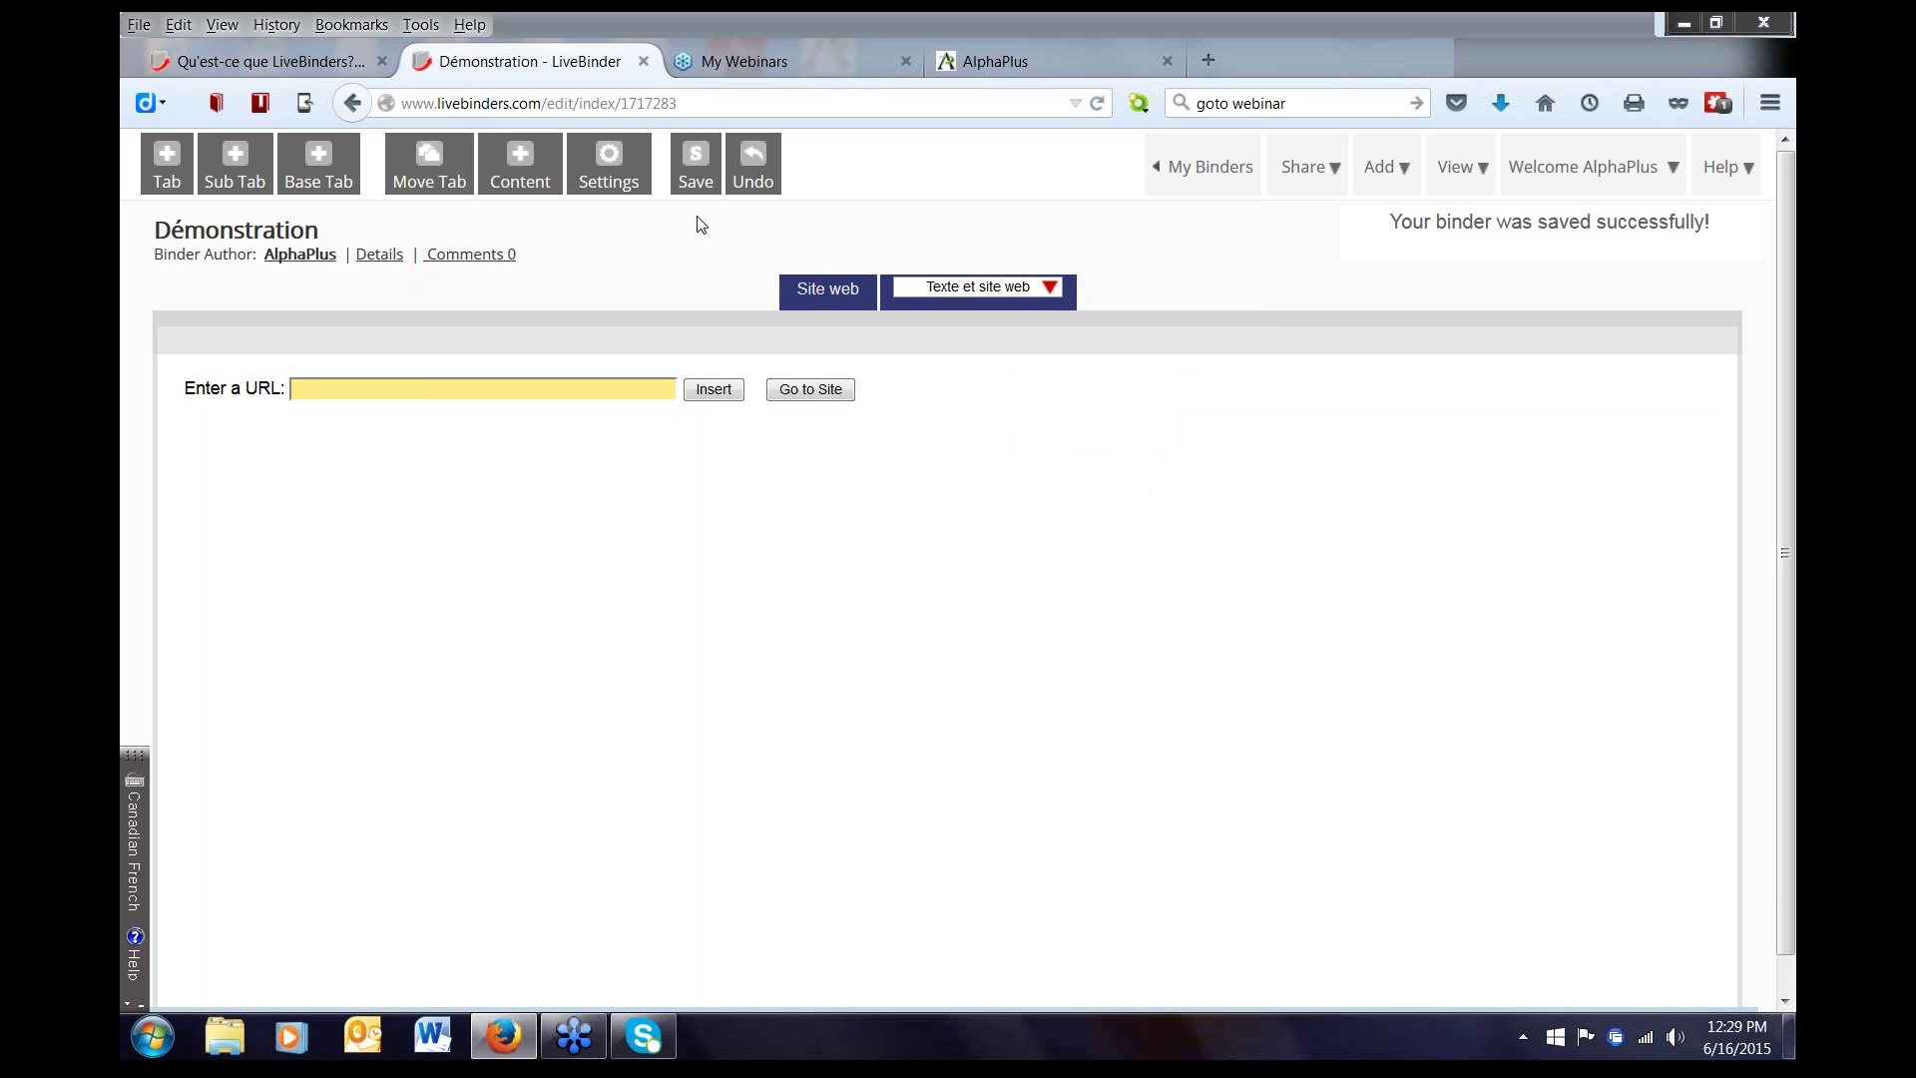
# Step: Apply a Text content layout with a title above two panels to the new tab
pyautogui.click(520, 162)
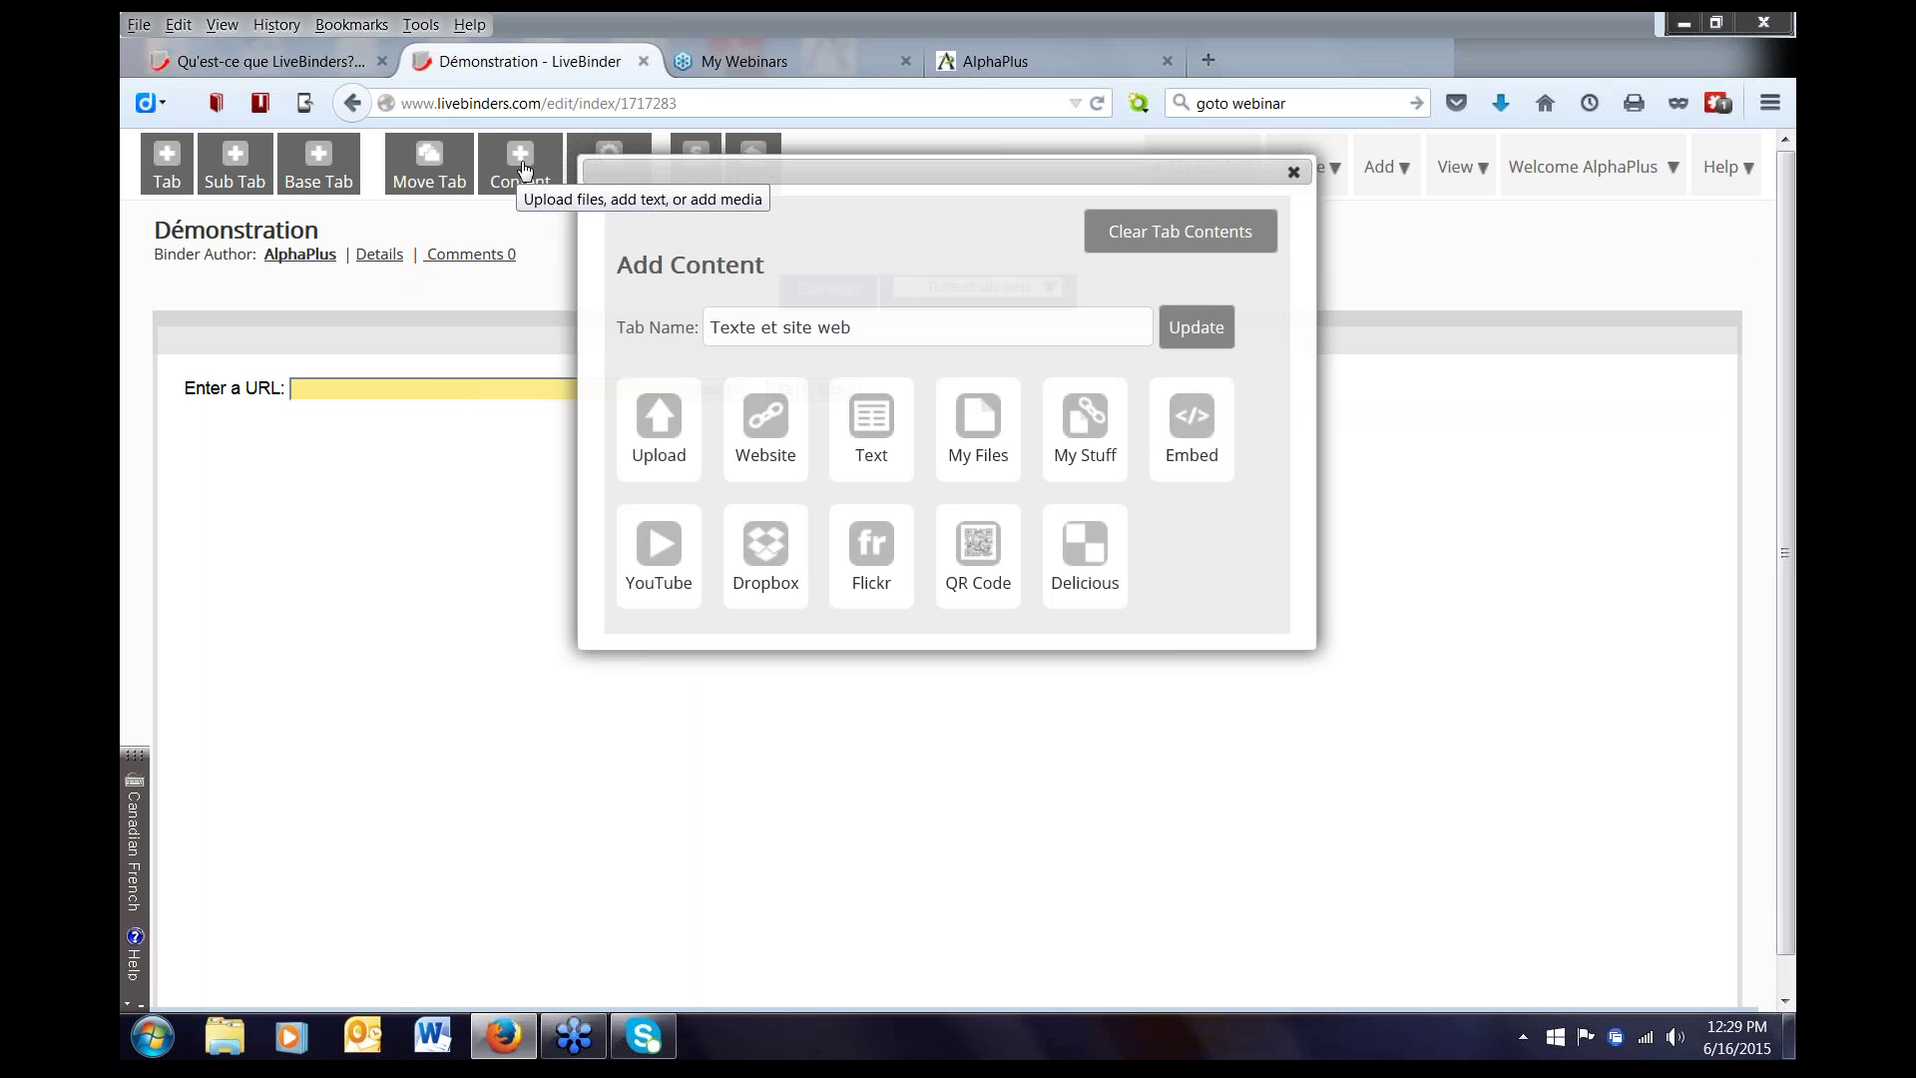
pyautogui.click(875, 429)
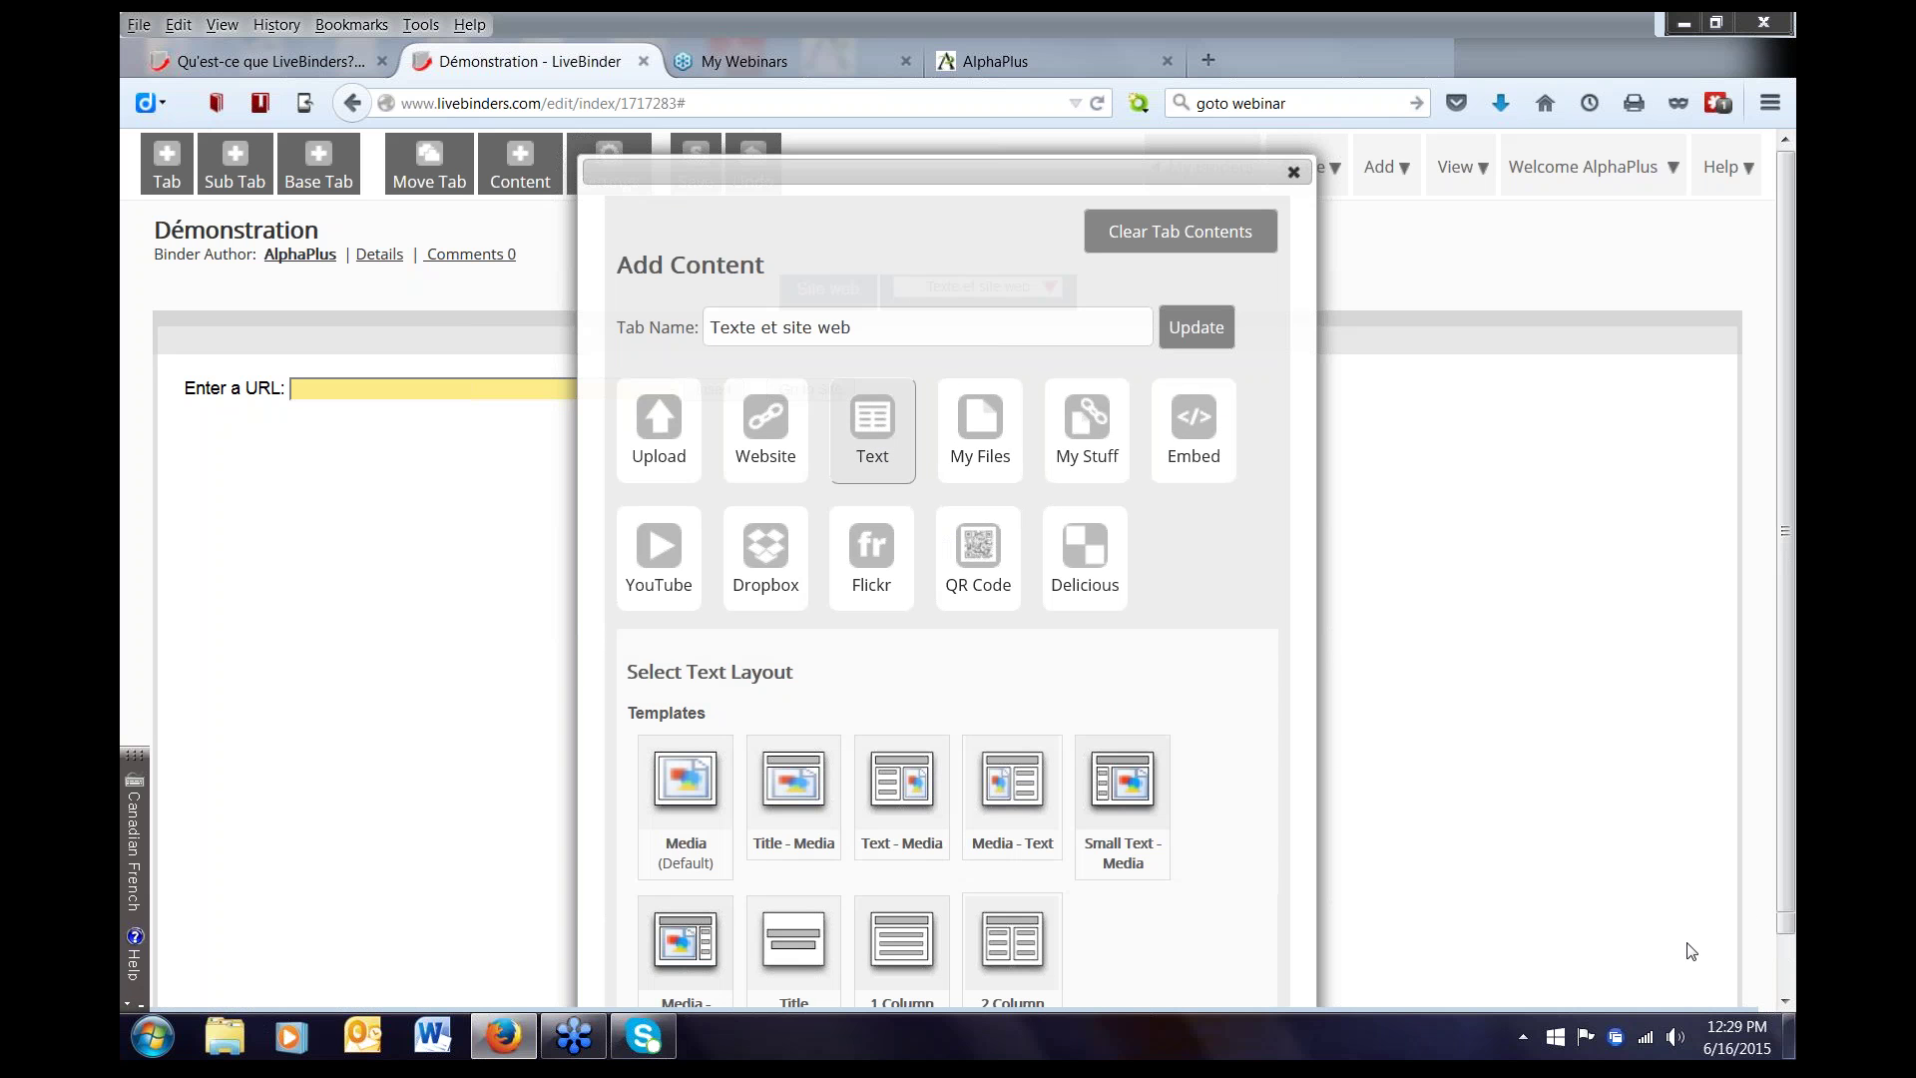
pyautogui.moveTo(1782, 881); pyautogui.dragTo(1781, 961)
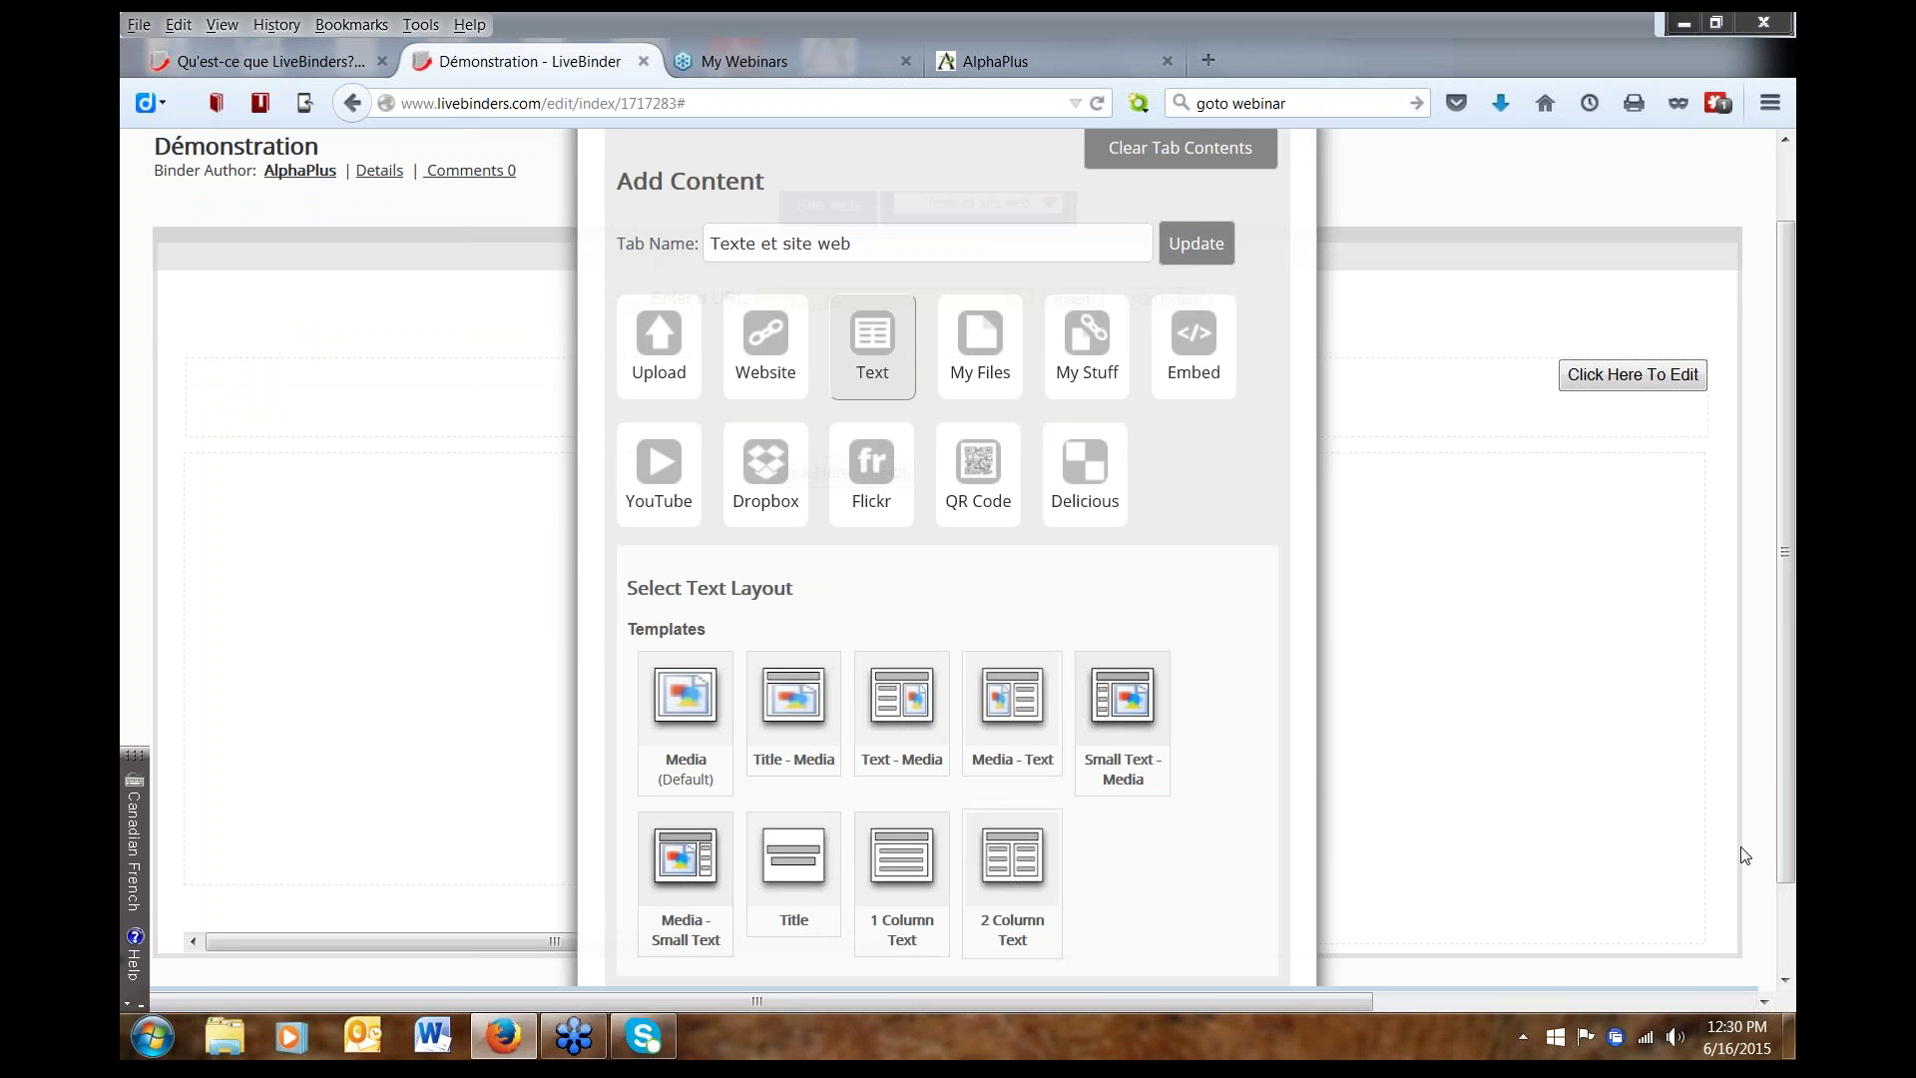
pyautogui.moveTo(1782, 872); pyautogui.dragTo(1642, 756)
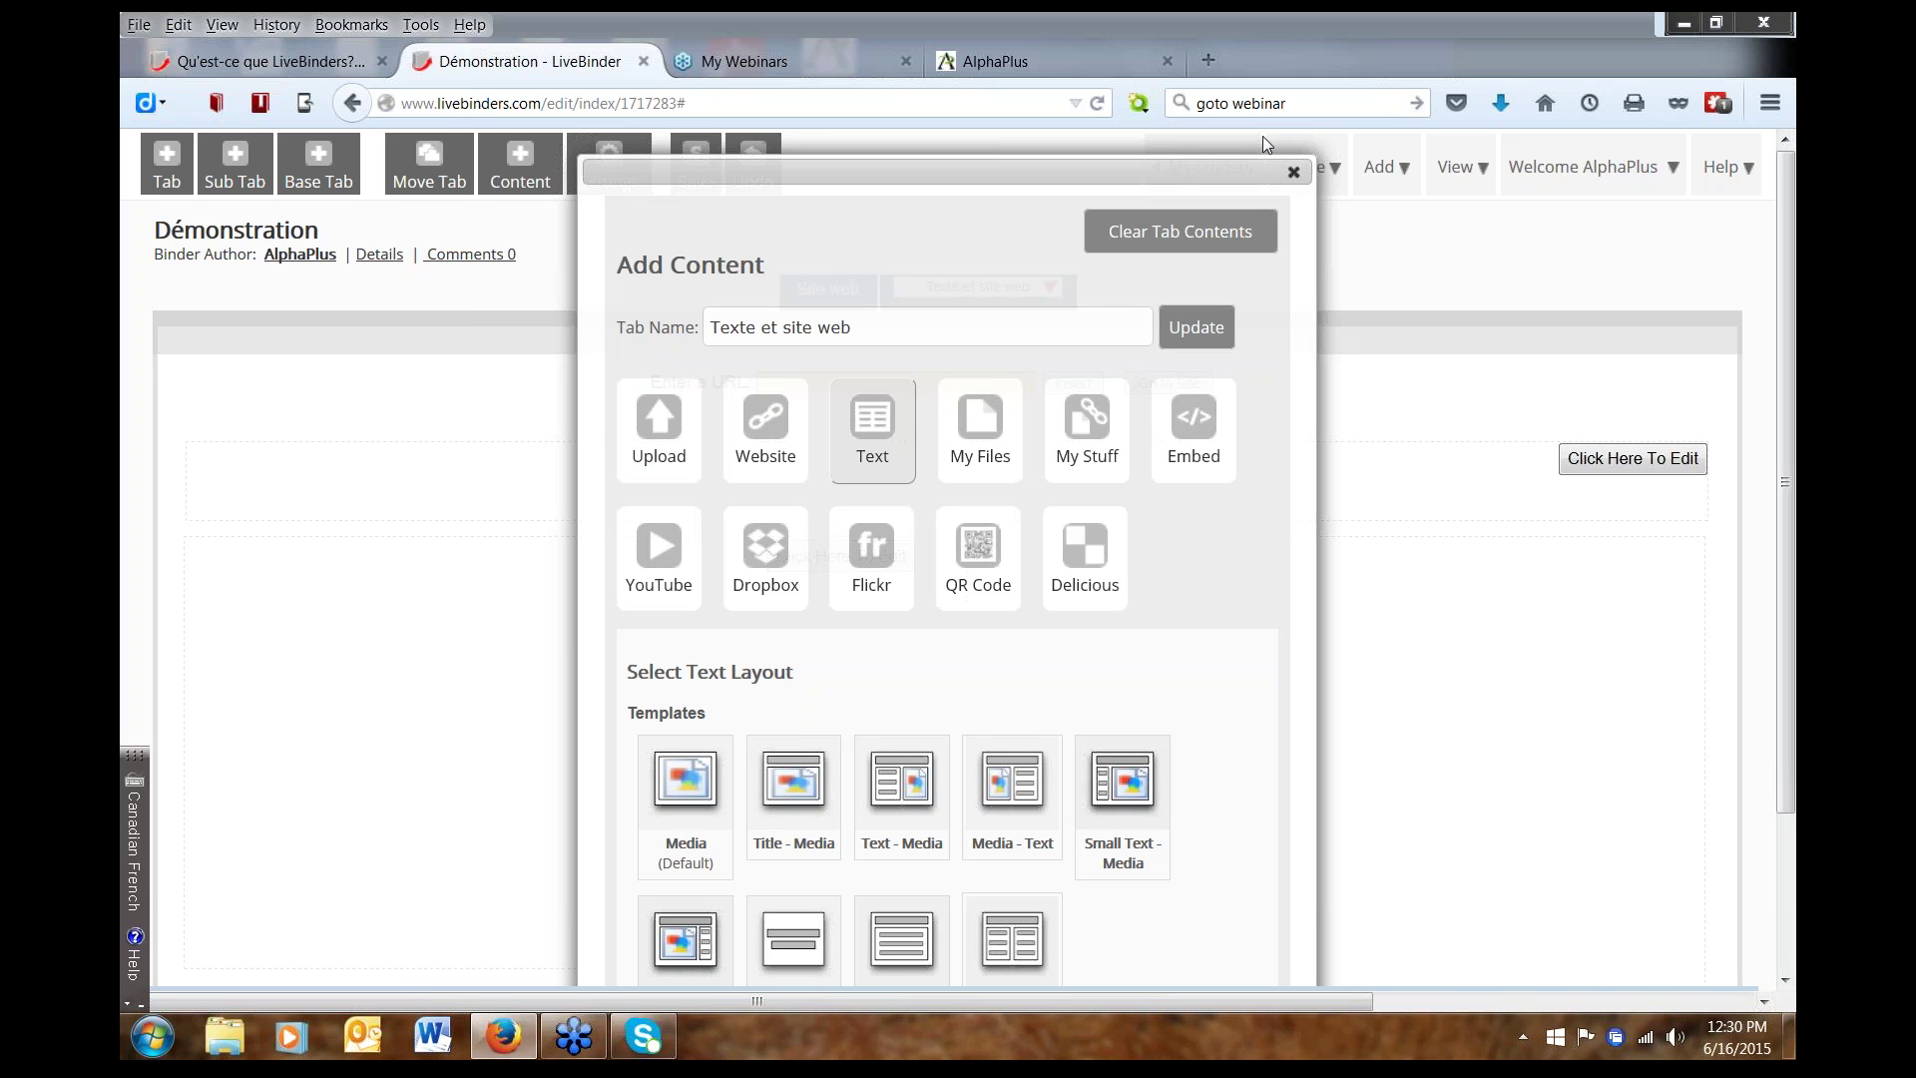
pyautogui.click(1294, 176)
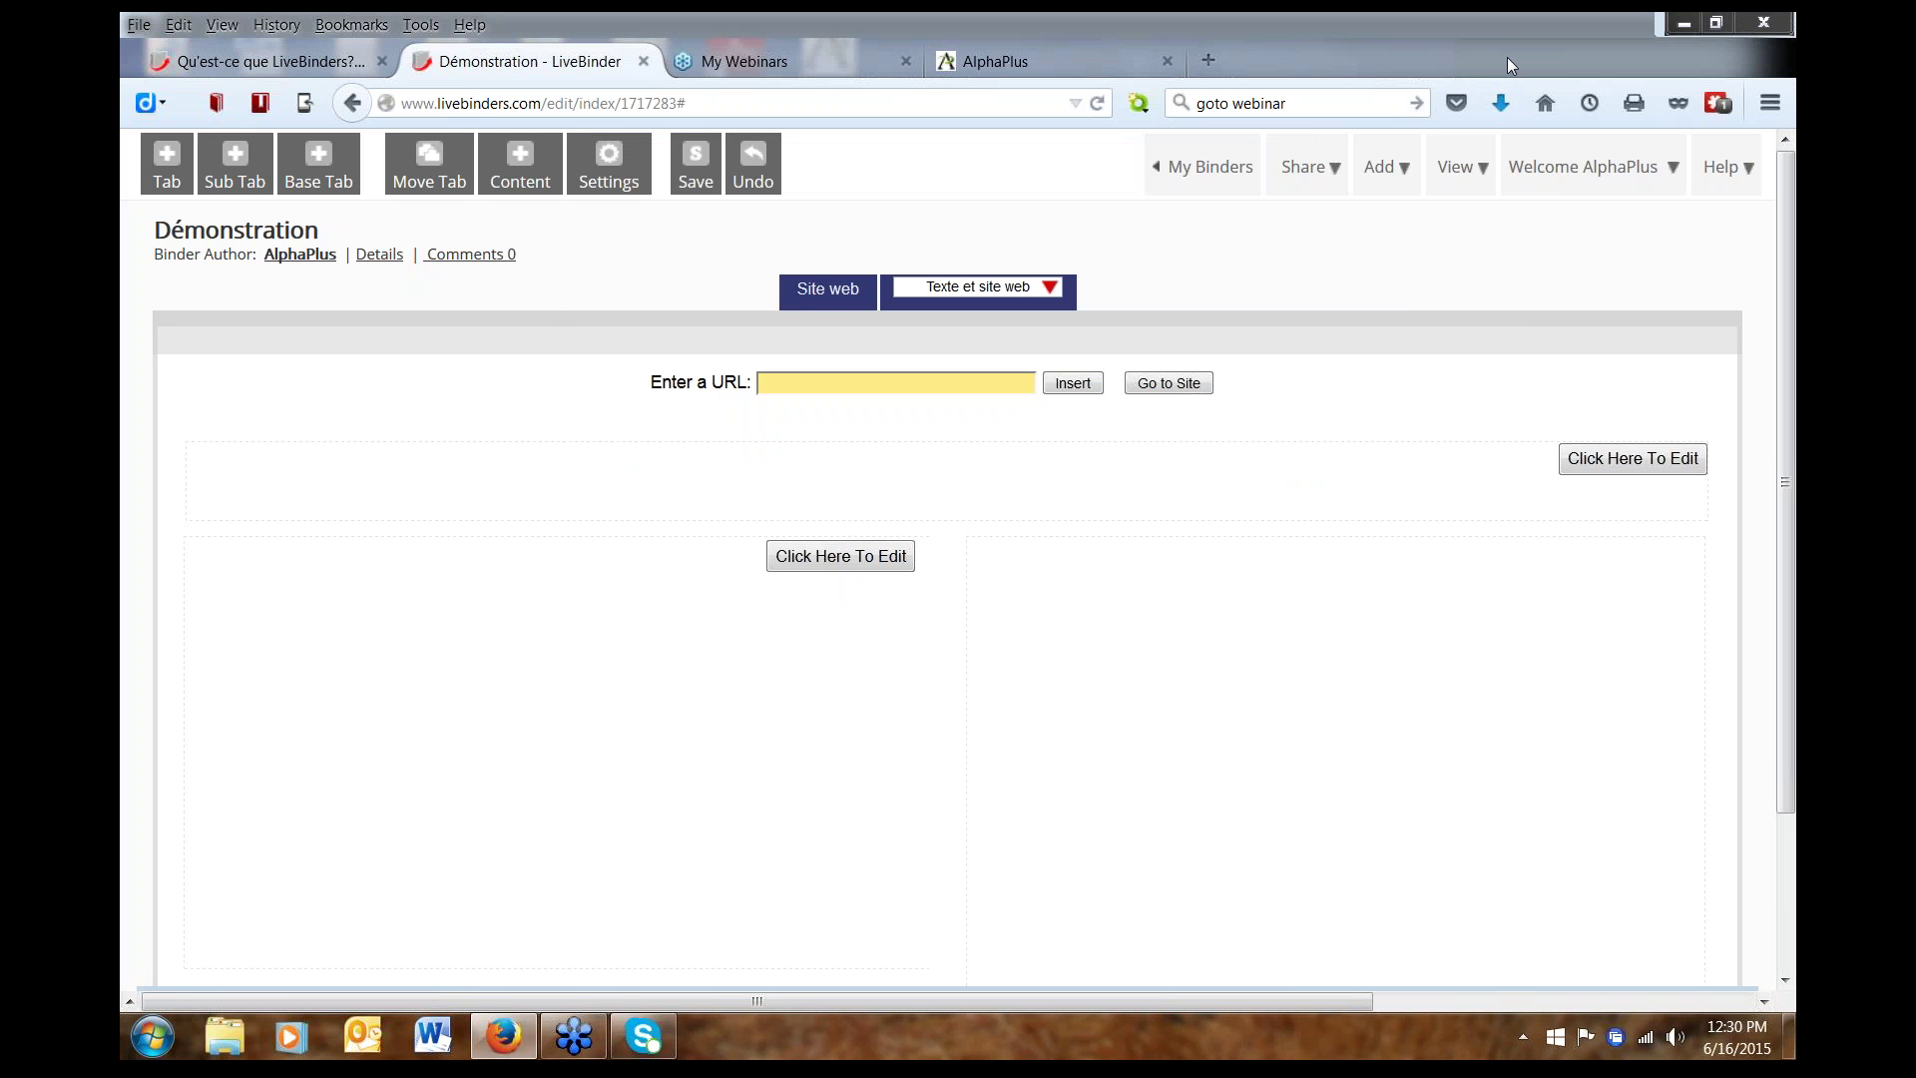
# Step: Enter and save the heading 'TITRE' in the top title area
pyautogui.click(1642, 466)
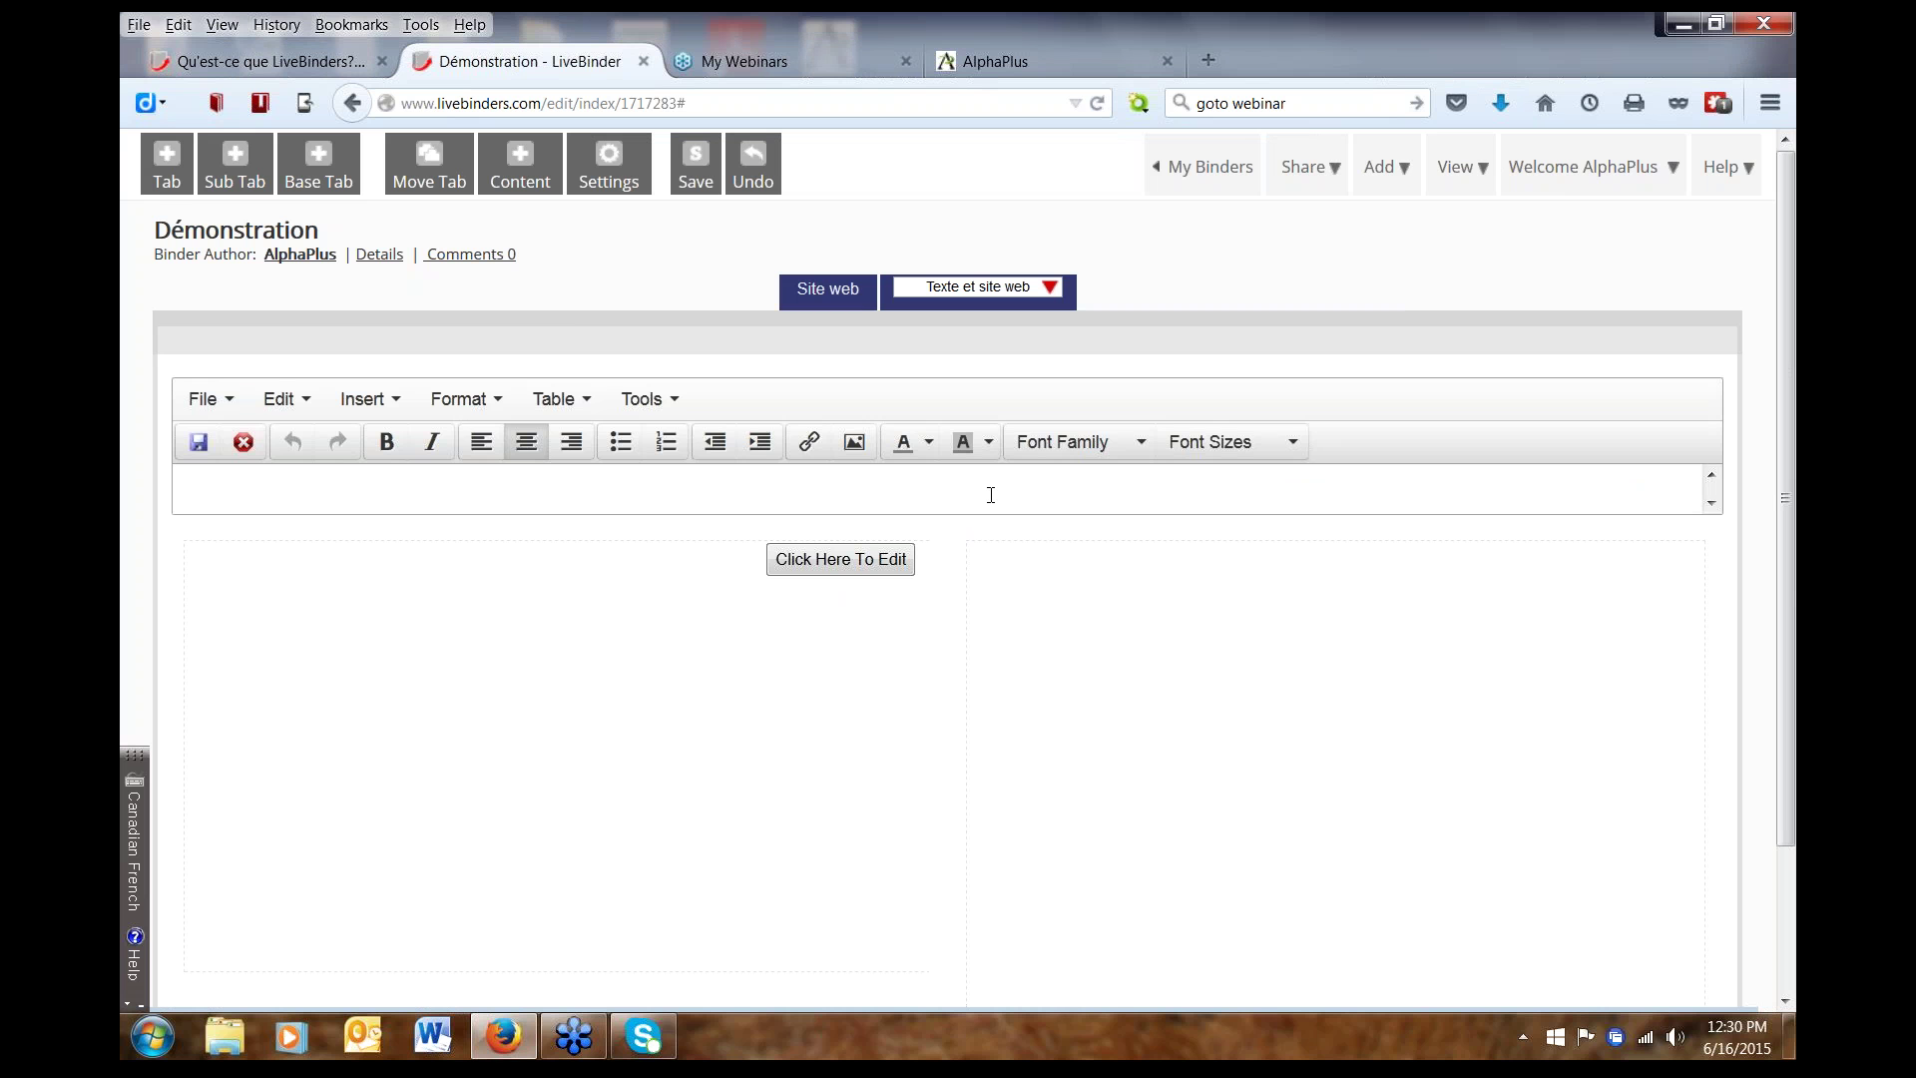
pyautogui.write('TITRE')
pyautogui.click(197, 445)
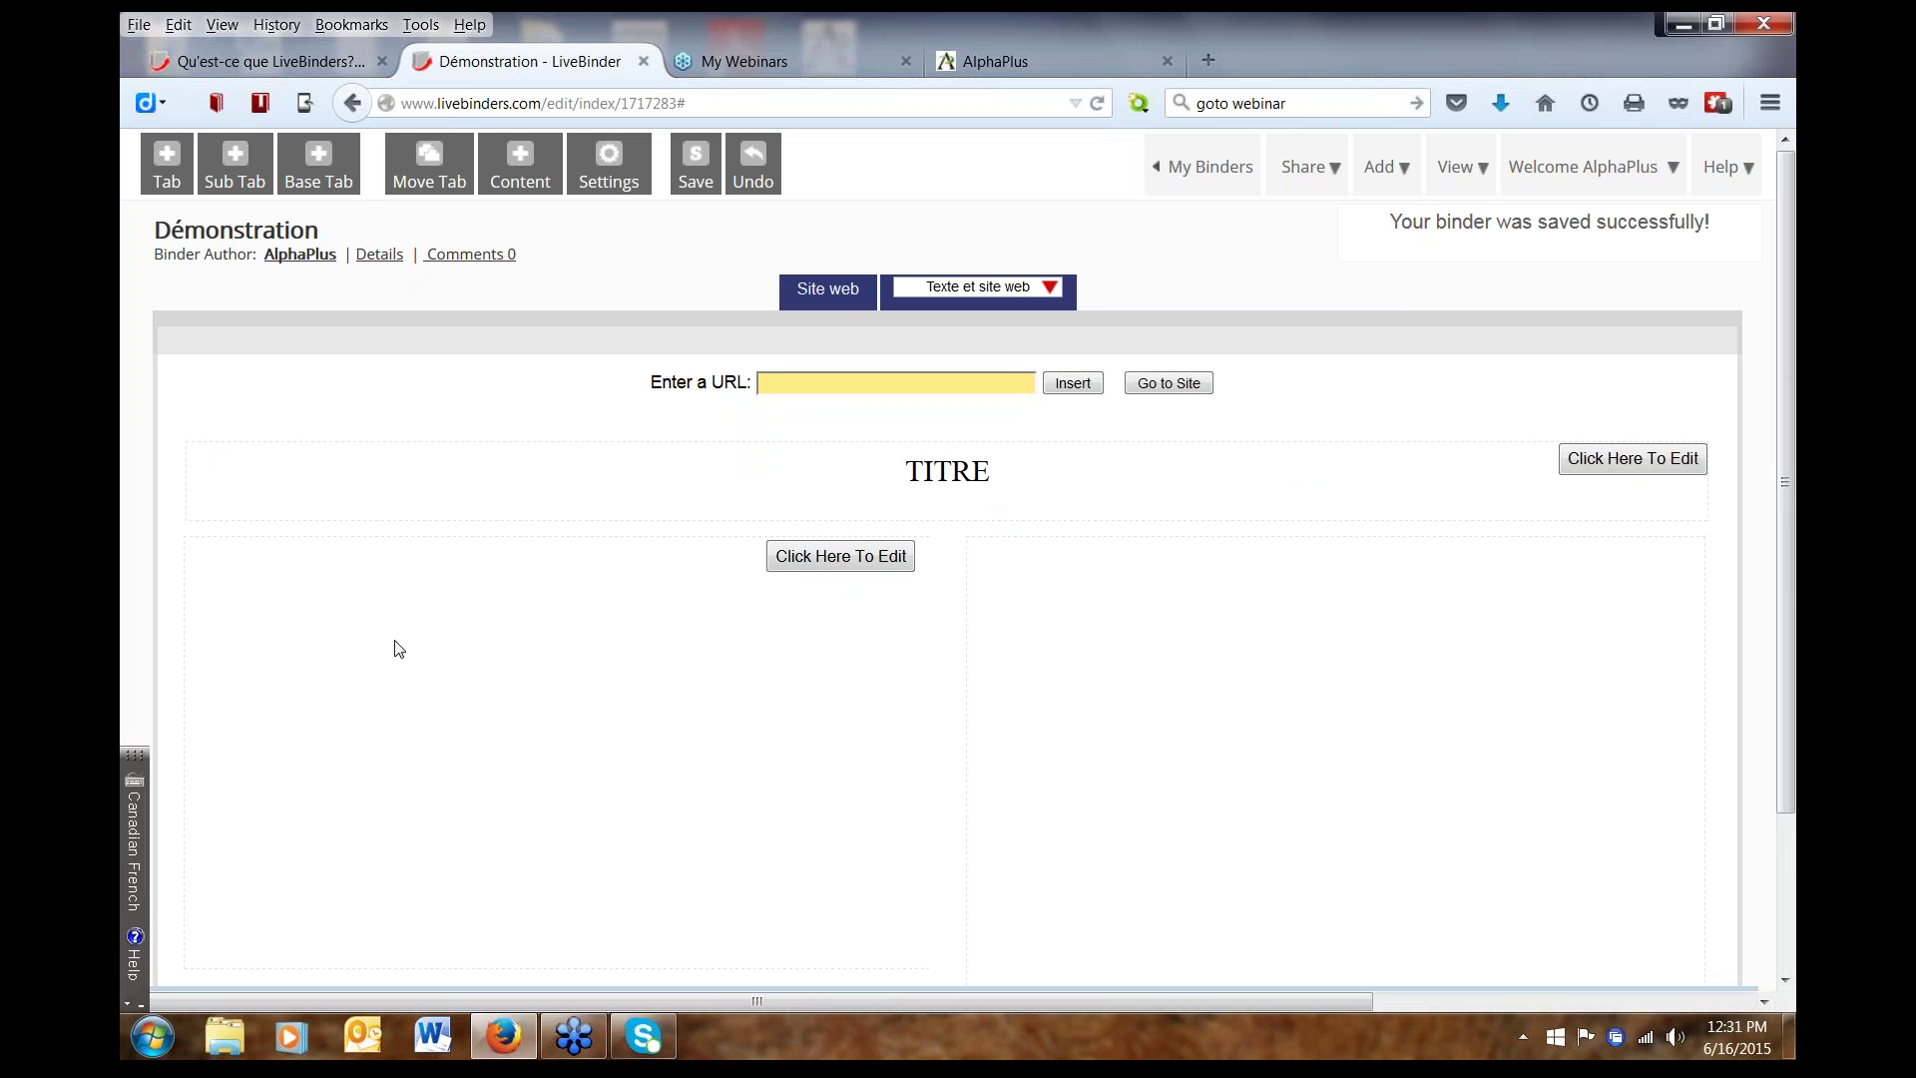
# Step: Enter and save 'Texte...' in the left text panel
pyautogui.click(862, 561)
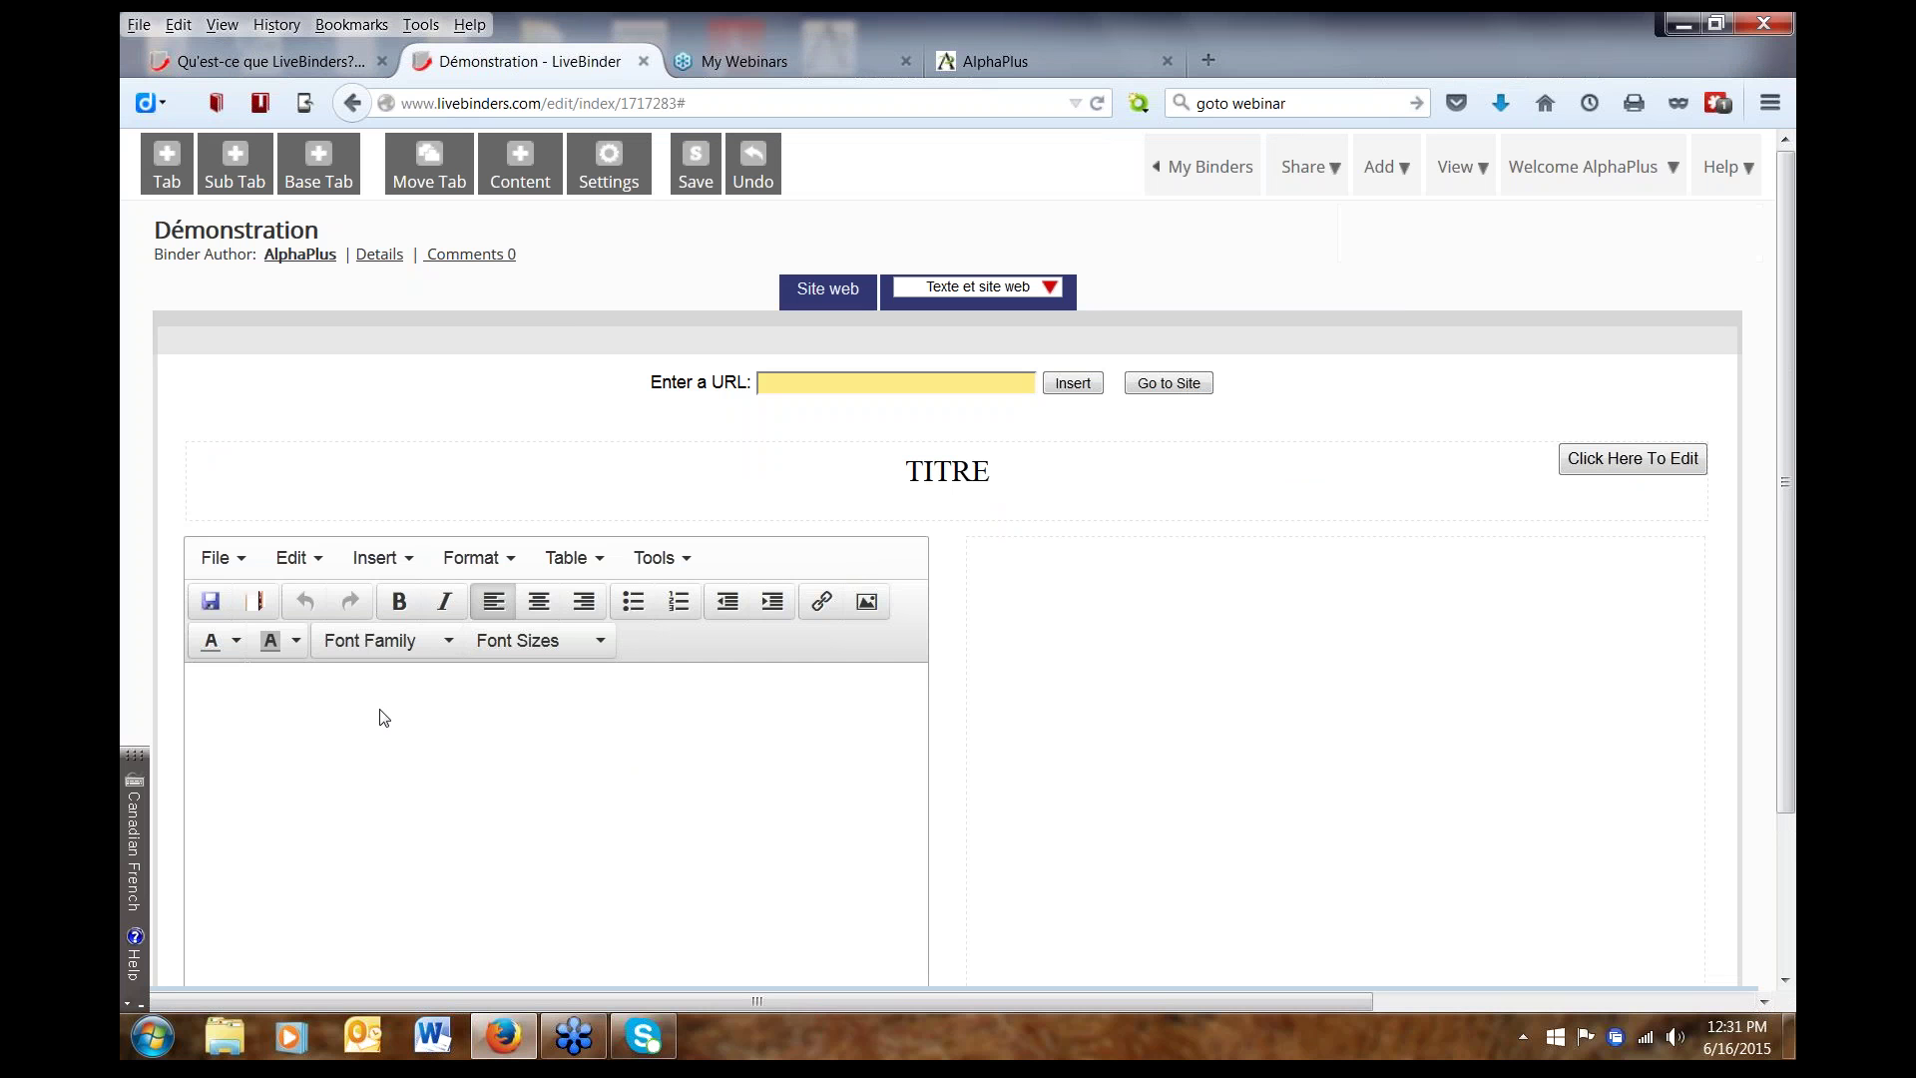
pyautogui.write('Texte...')
pyautogui.press('Return')
pyautogui.click(211, 603)
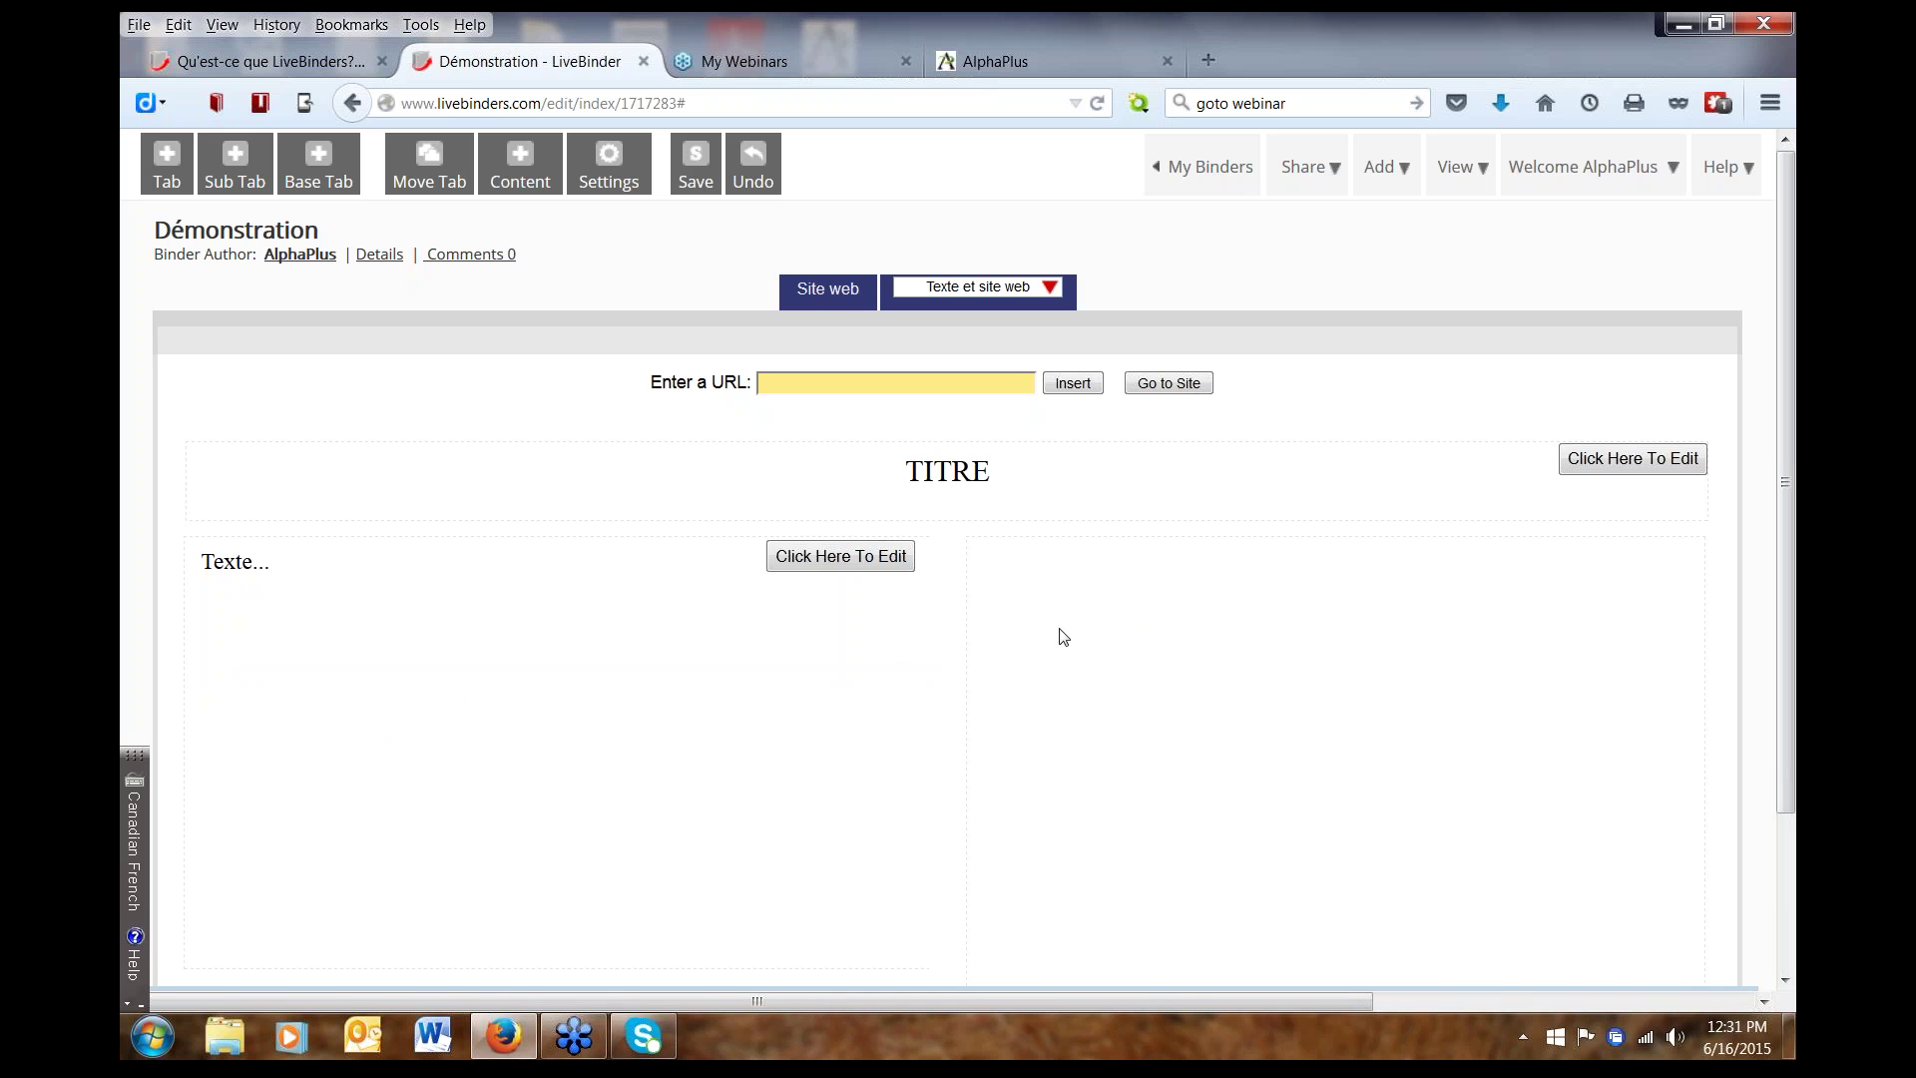
pyautogui.rightClick(803, 388)
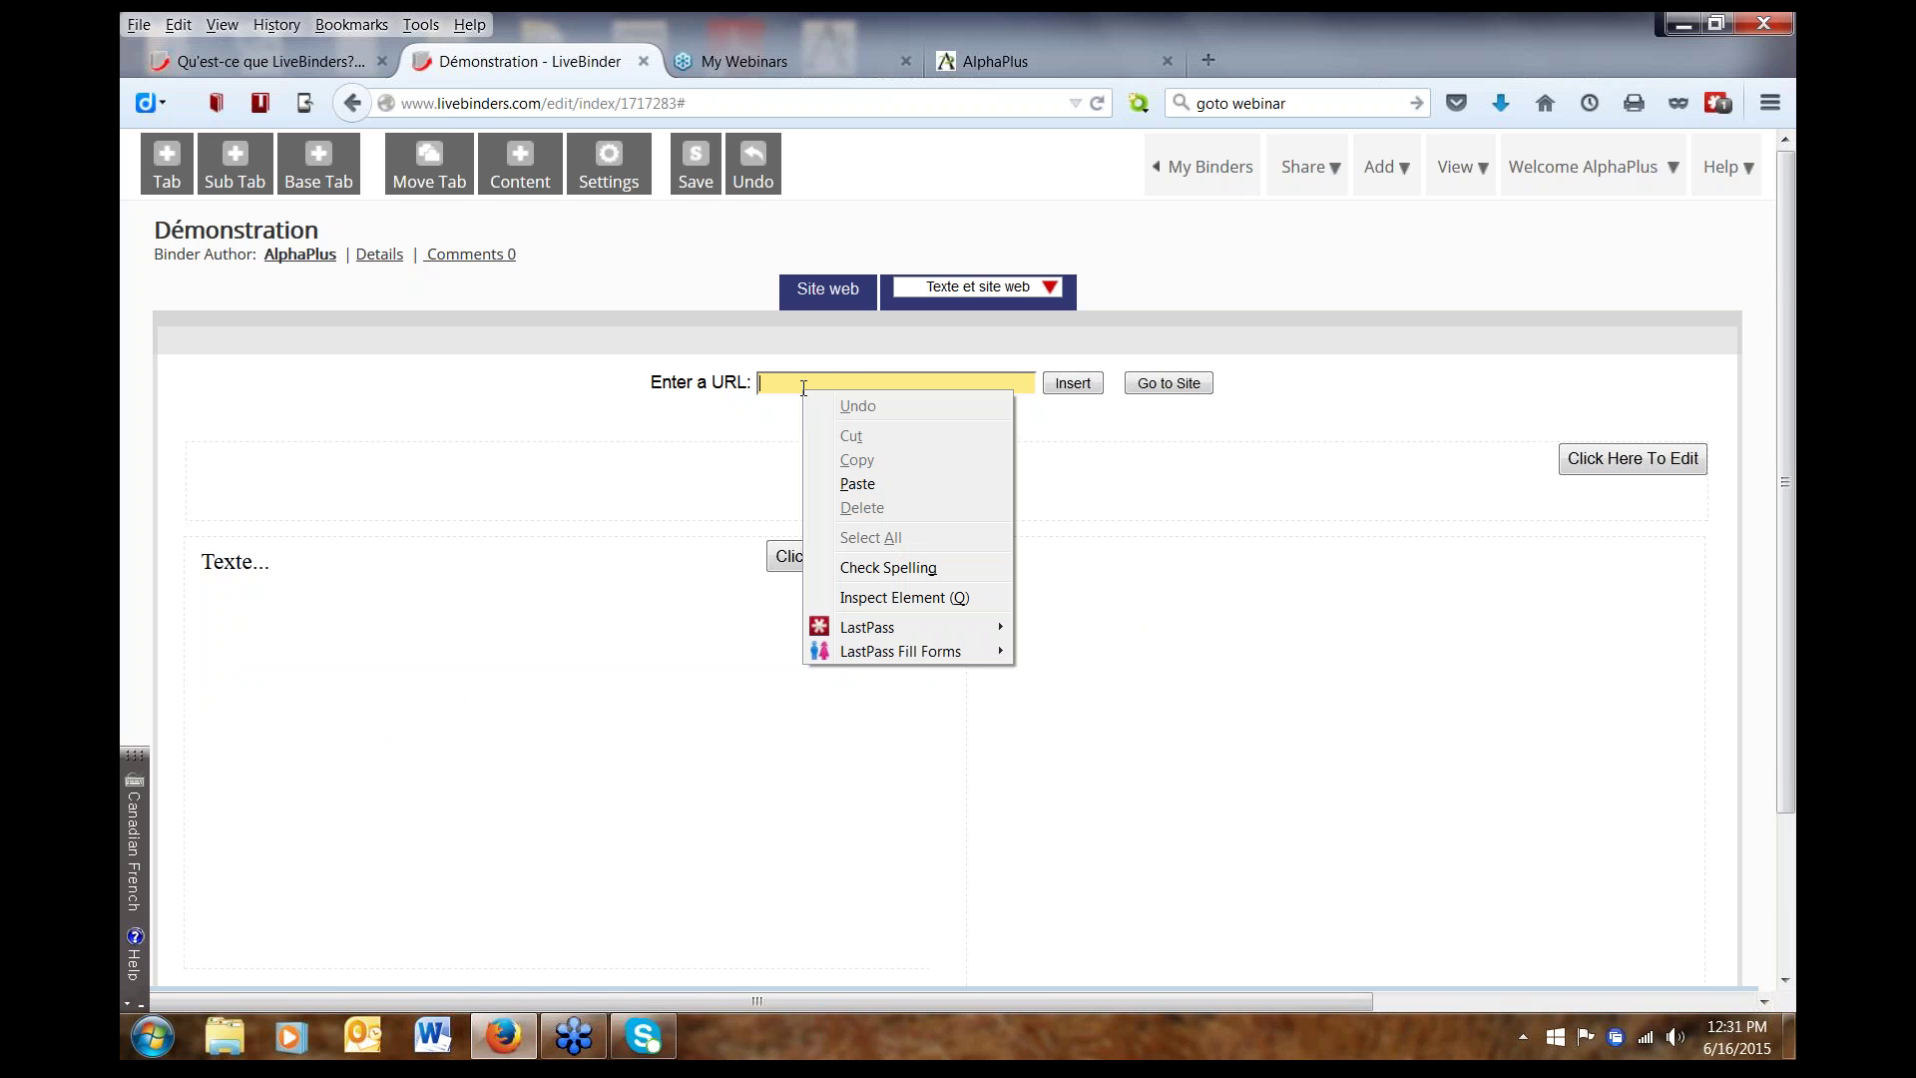
pyautogui.click(858, 484)
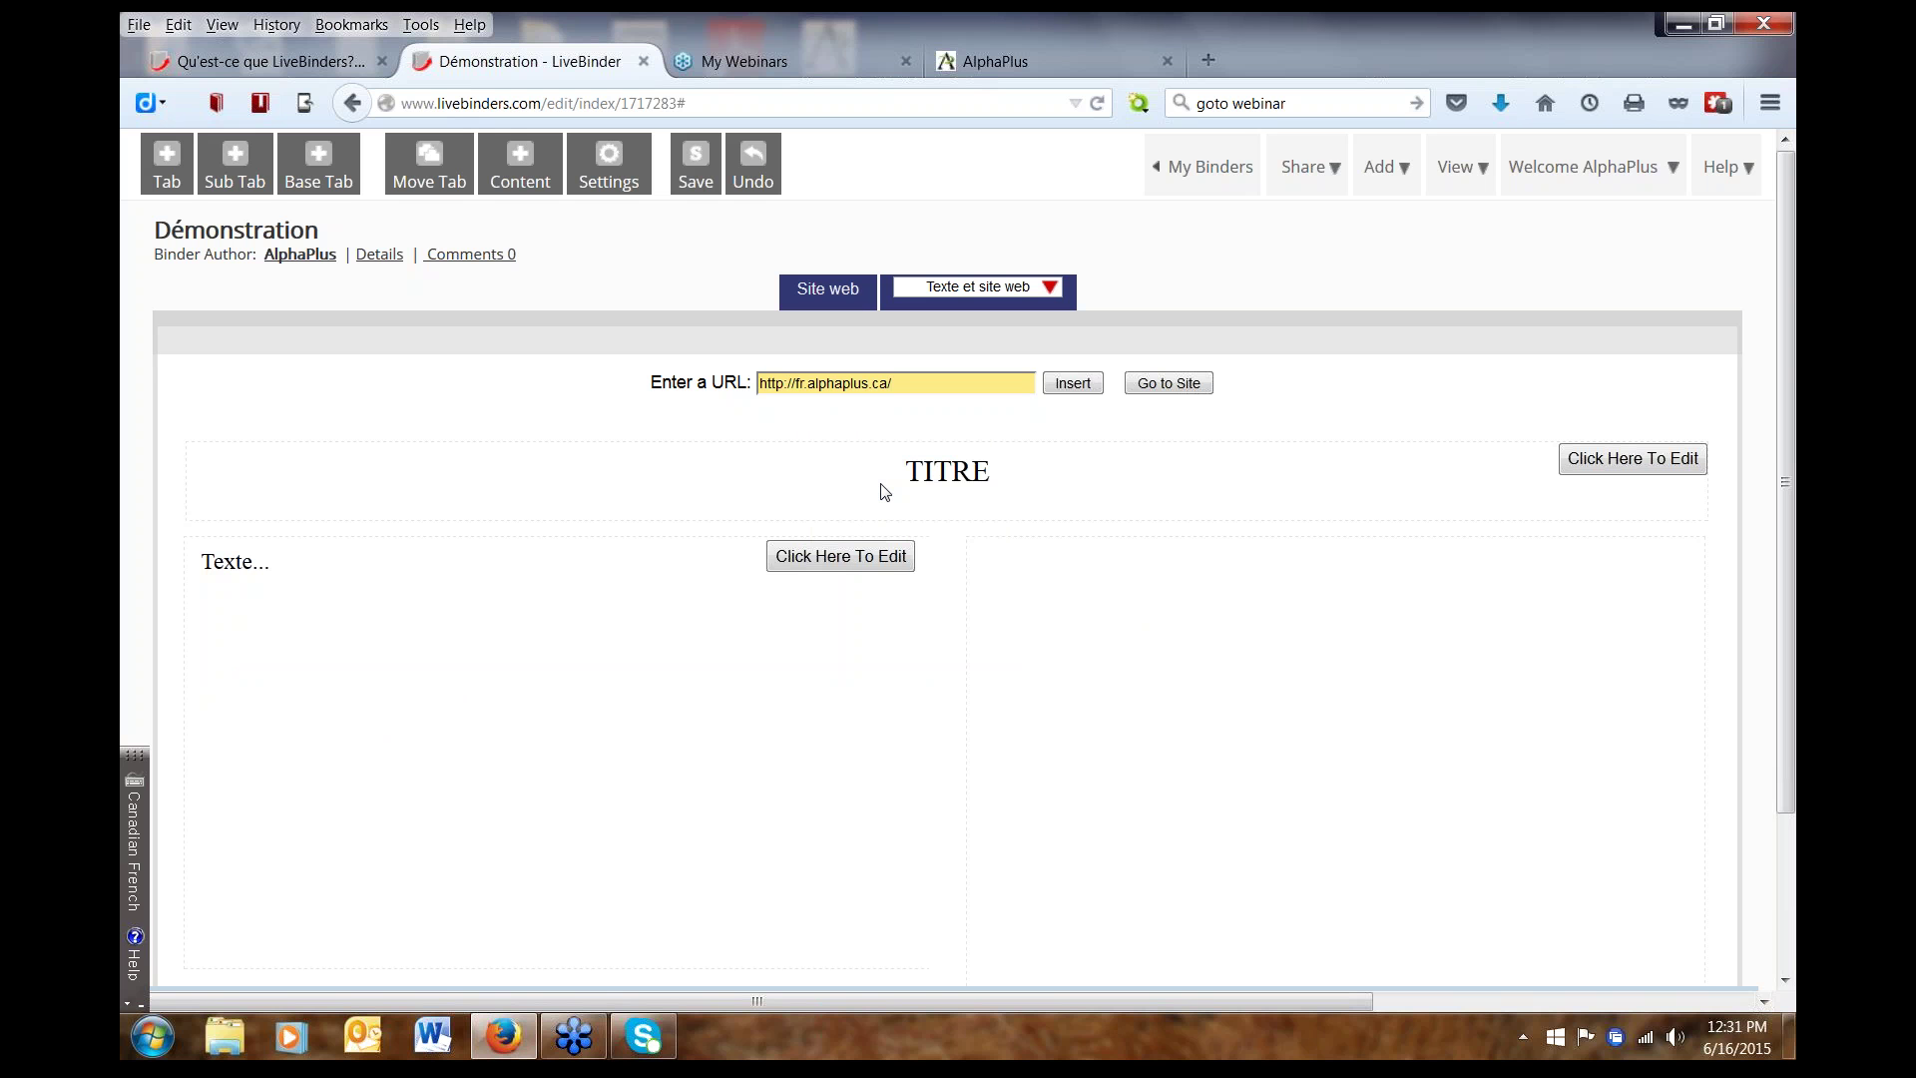
pyautogui.click(1076, 383)
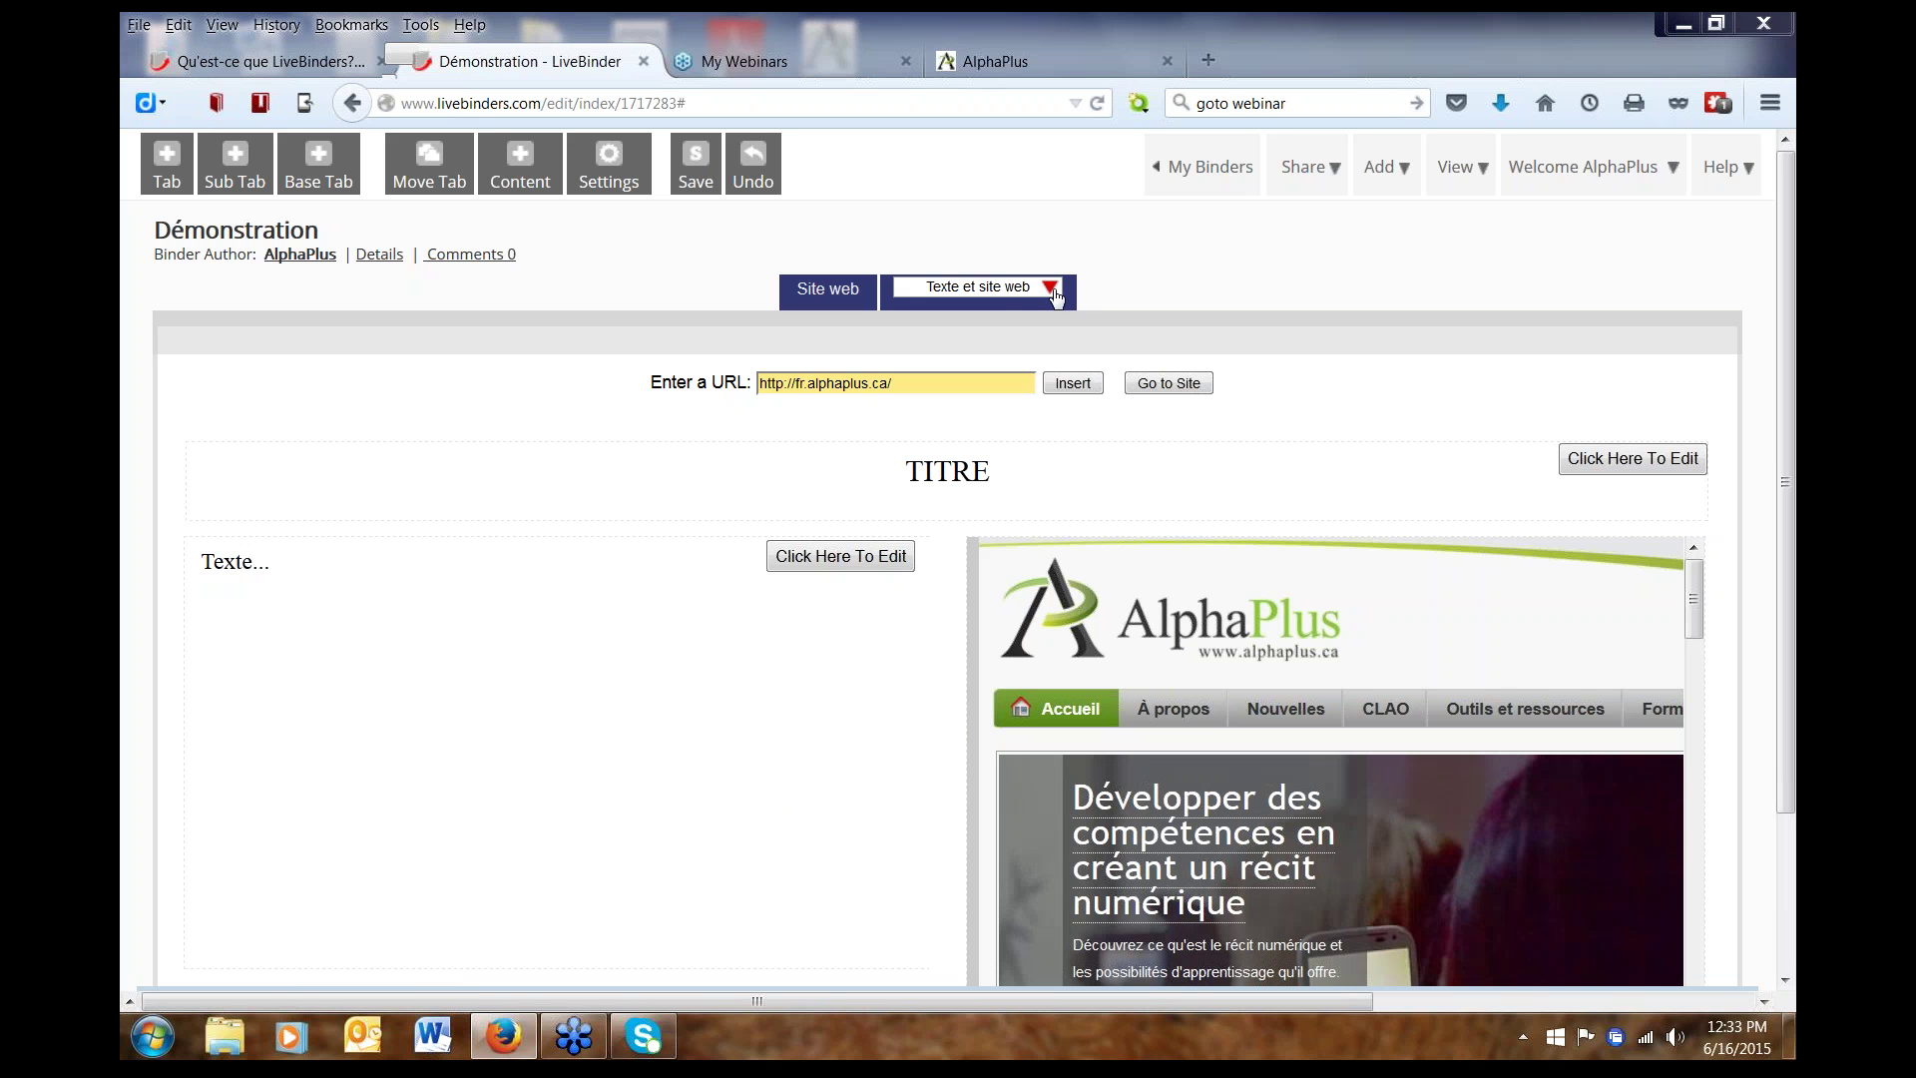
# Step: Add a new tab after 'Texte et site web' and name it 'Document PDF'
pyautogui.click(1051, 291)
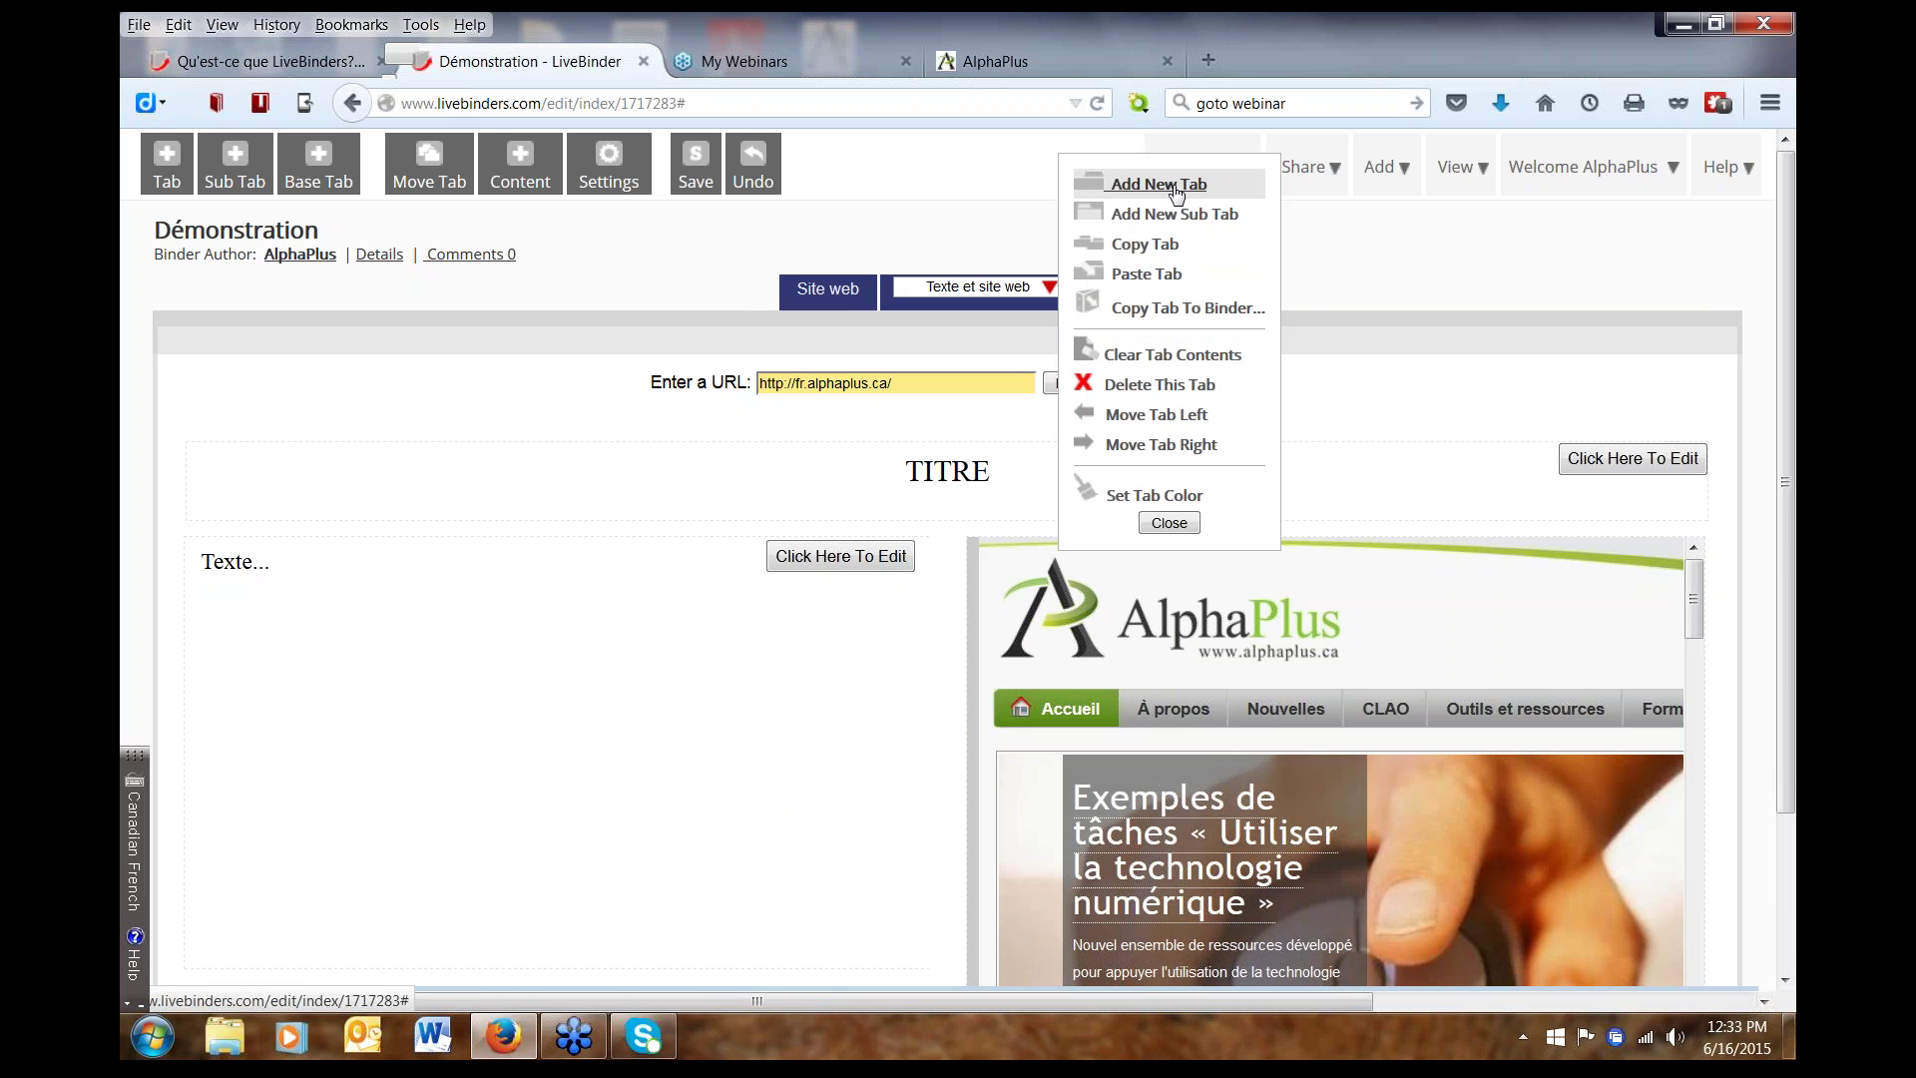
pyautogui.click(1158, 184)
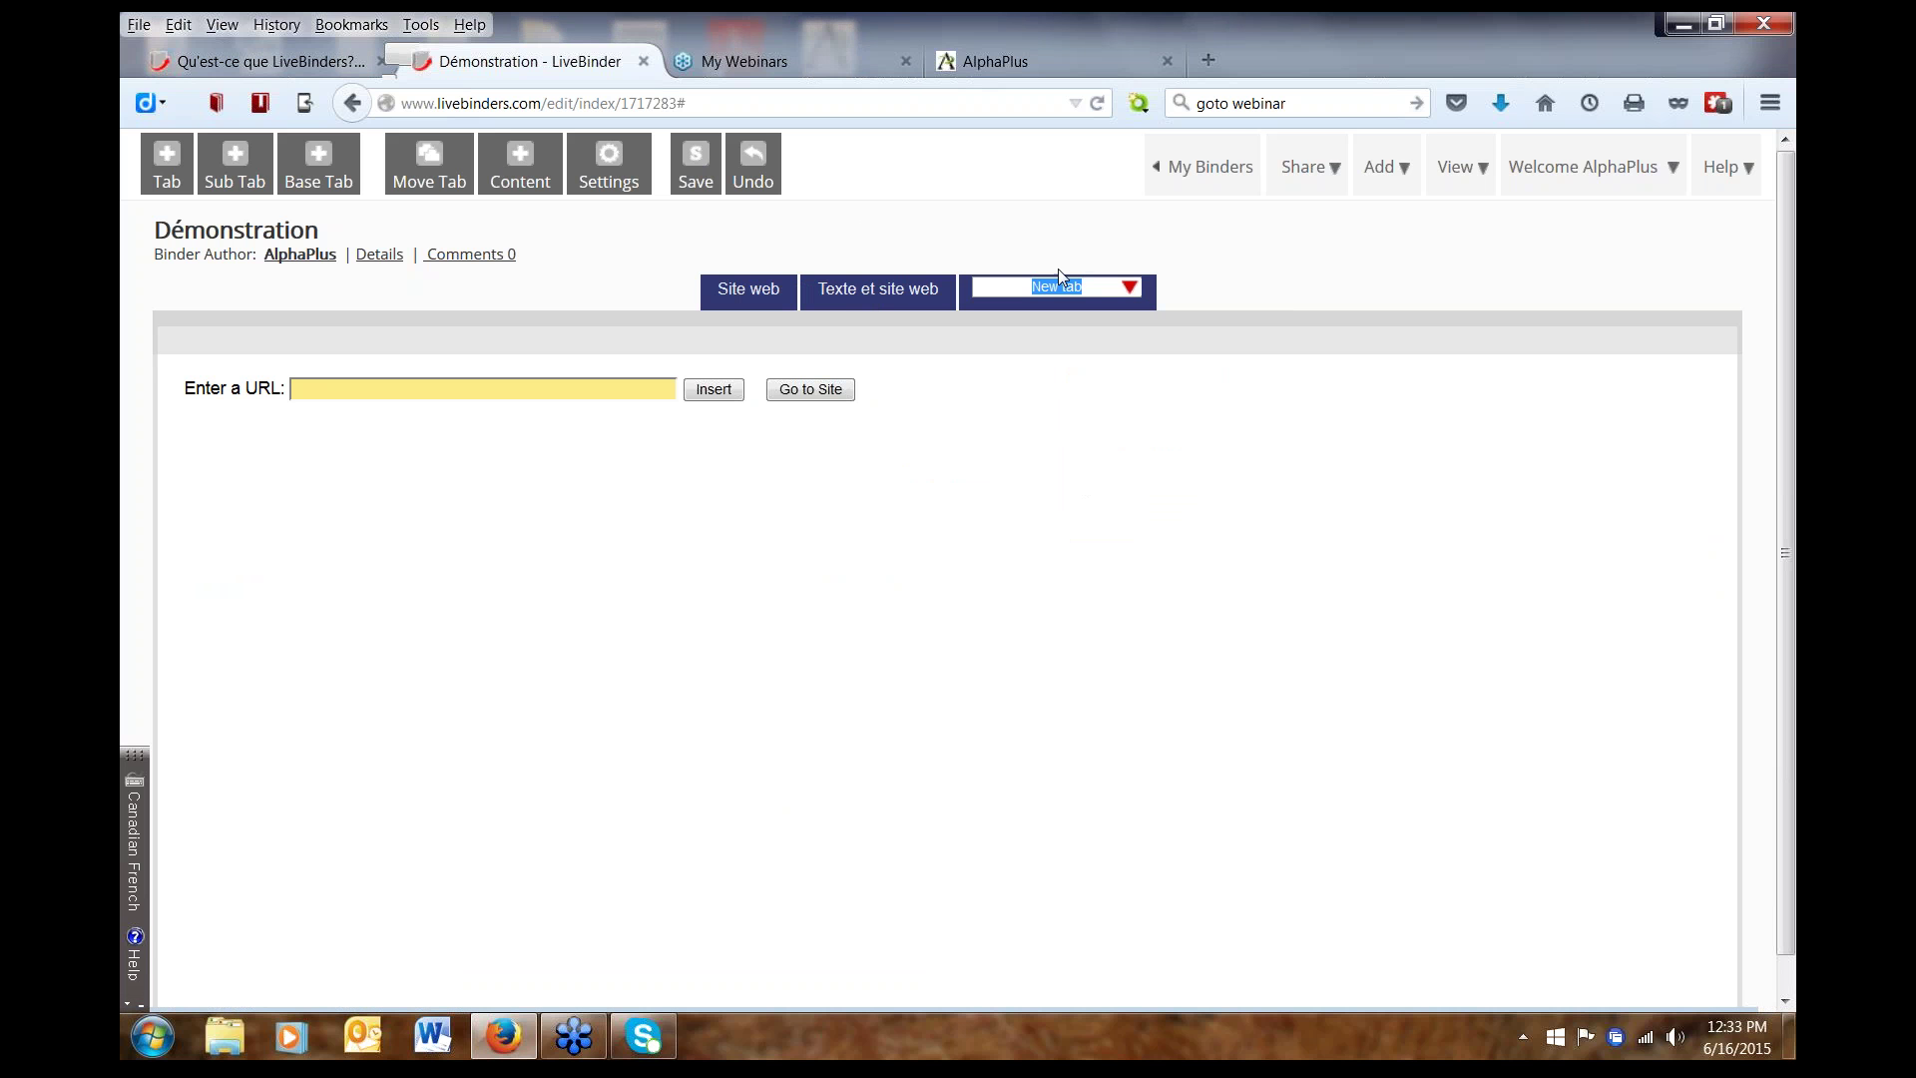
pyautogui.write('Document PDF')
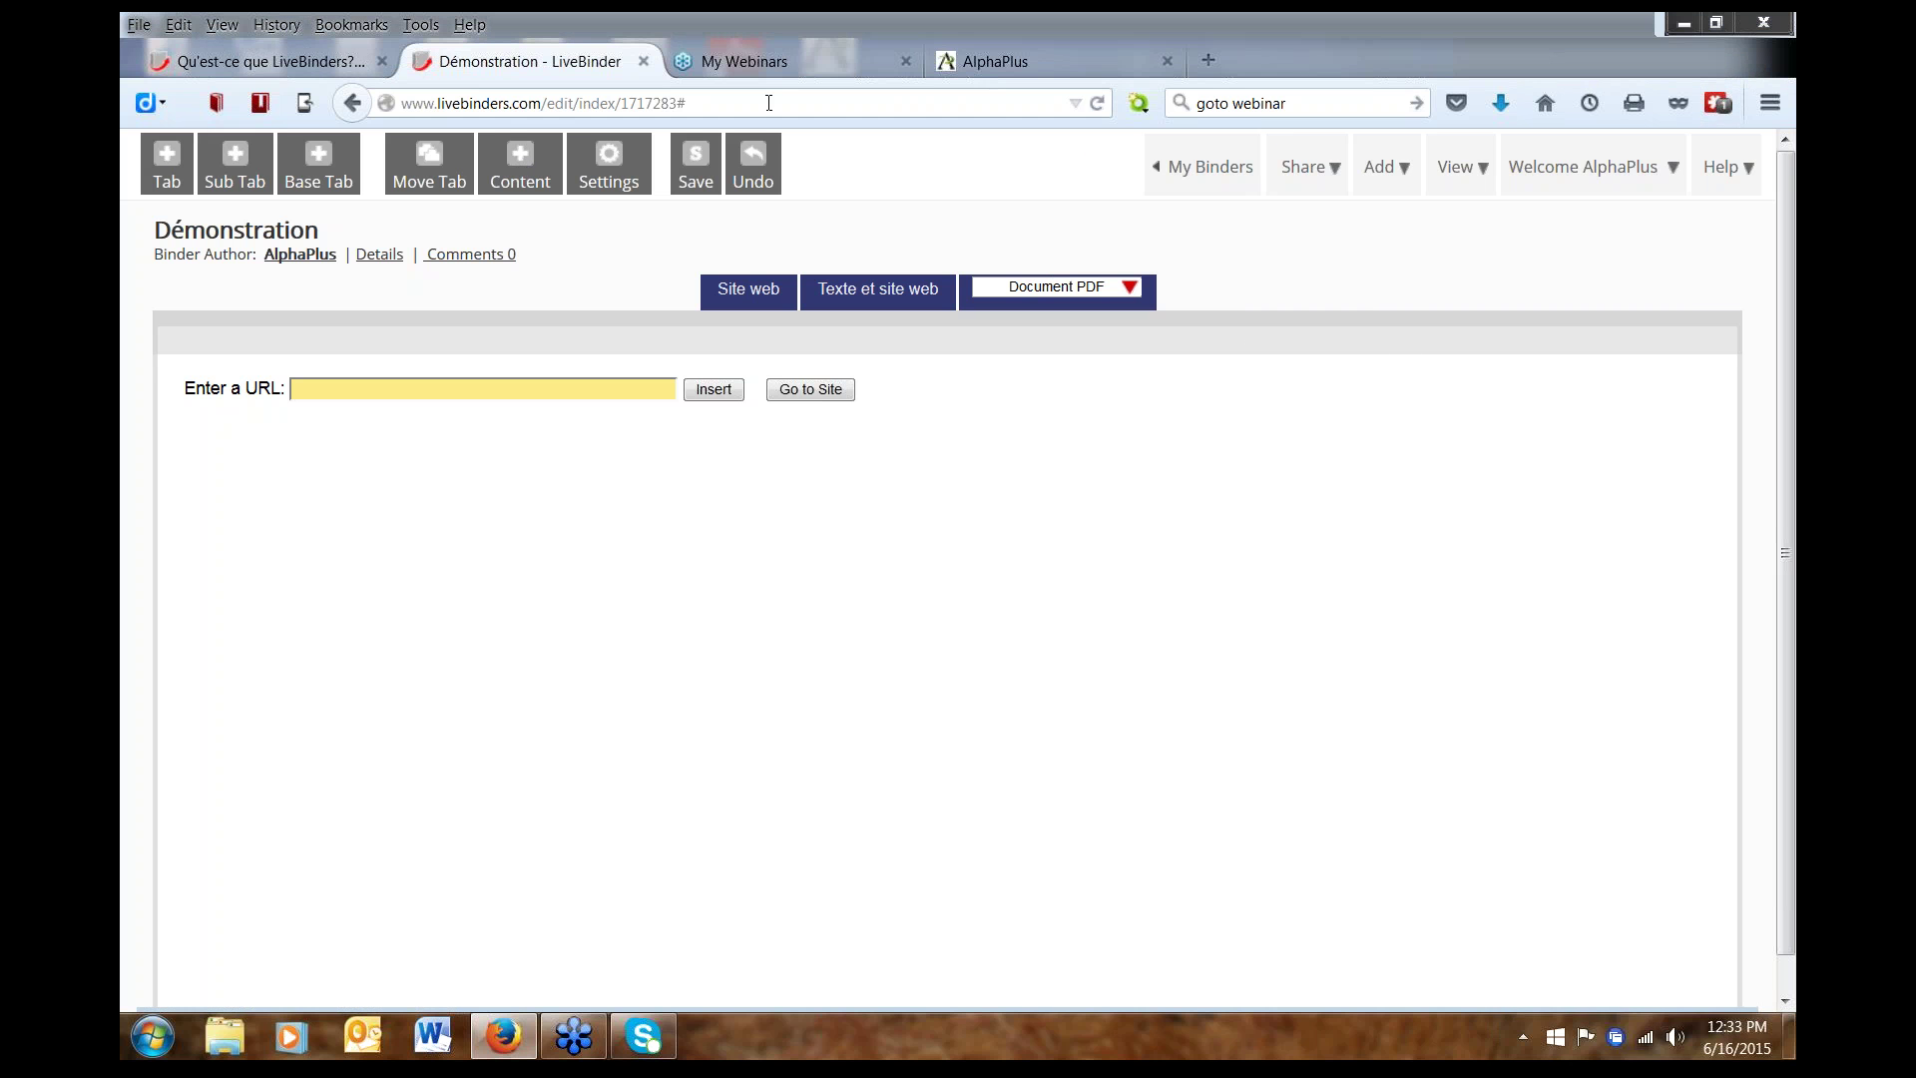
# Step: Choose Upload content and select Flambant_neuf_mars_15.pdf from the Downloads folder
pyautogui.click(517, 160)
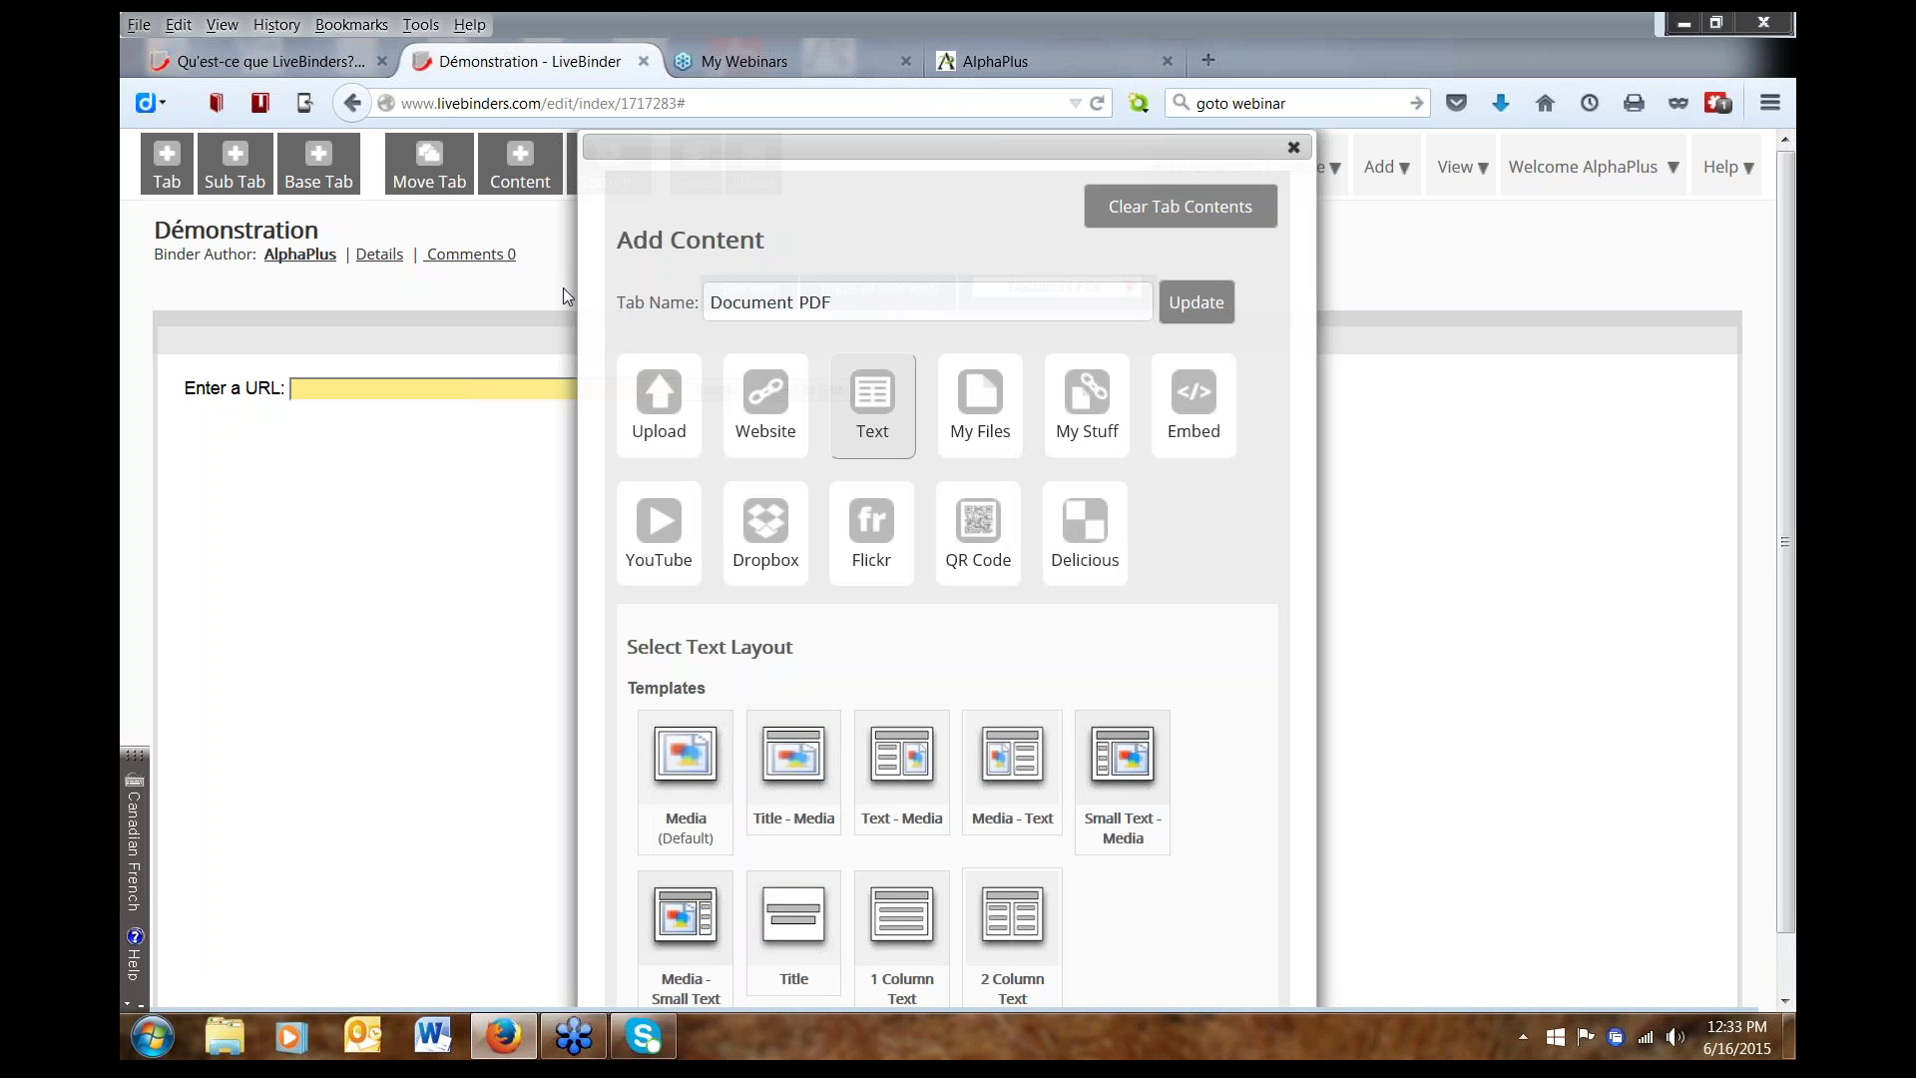
pyautogui.click(657, 403)
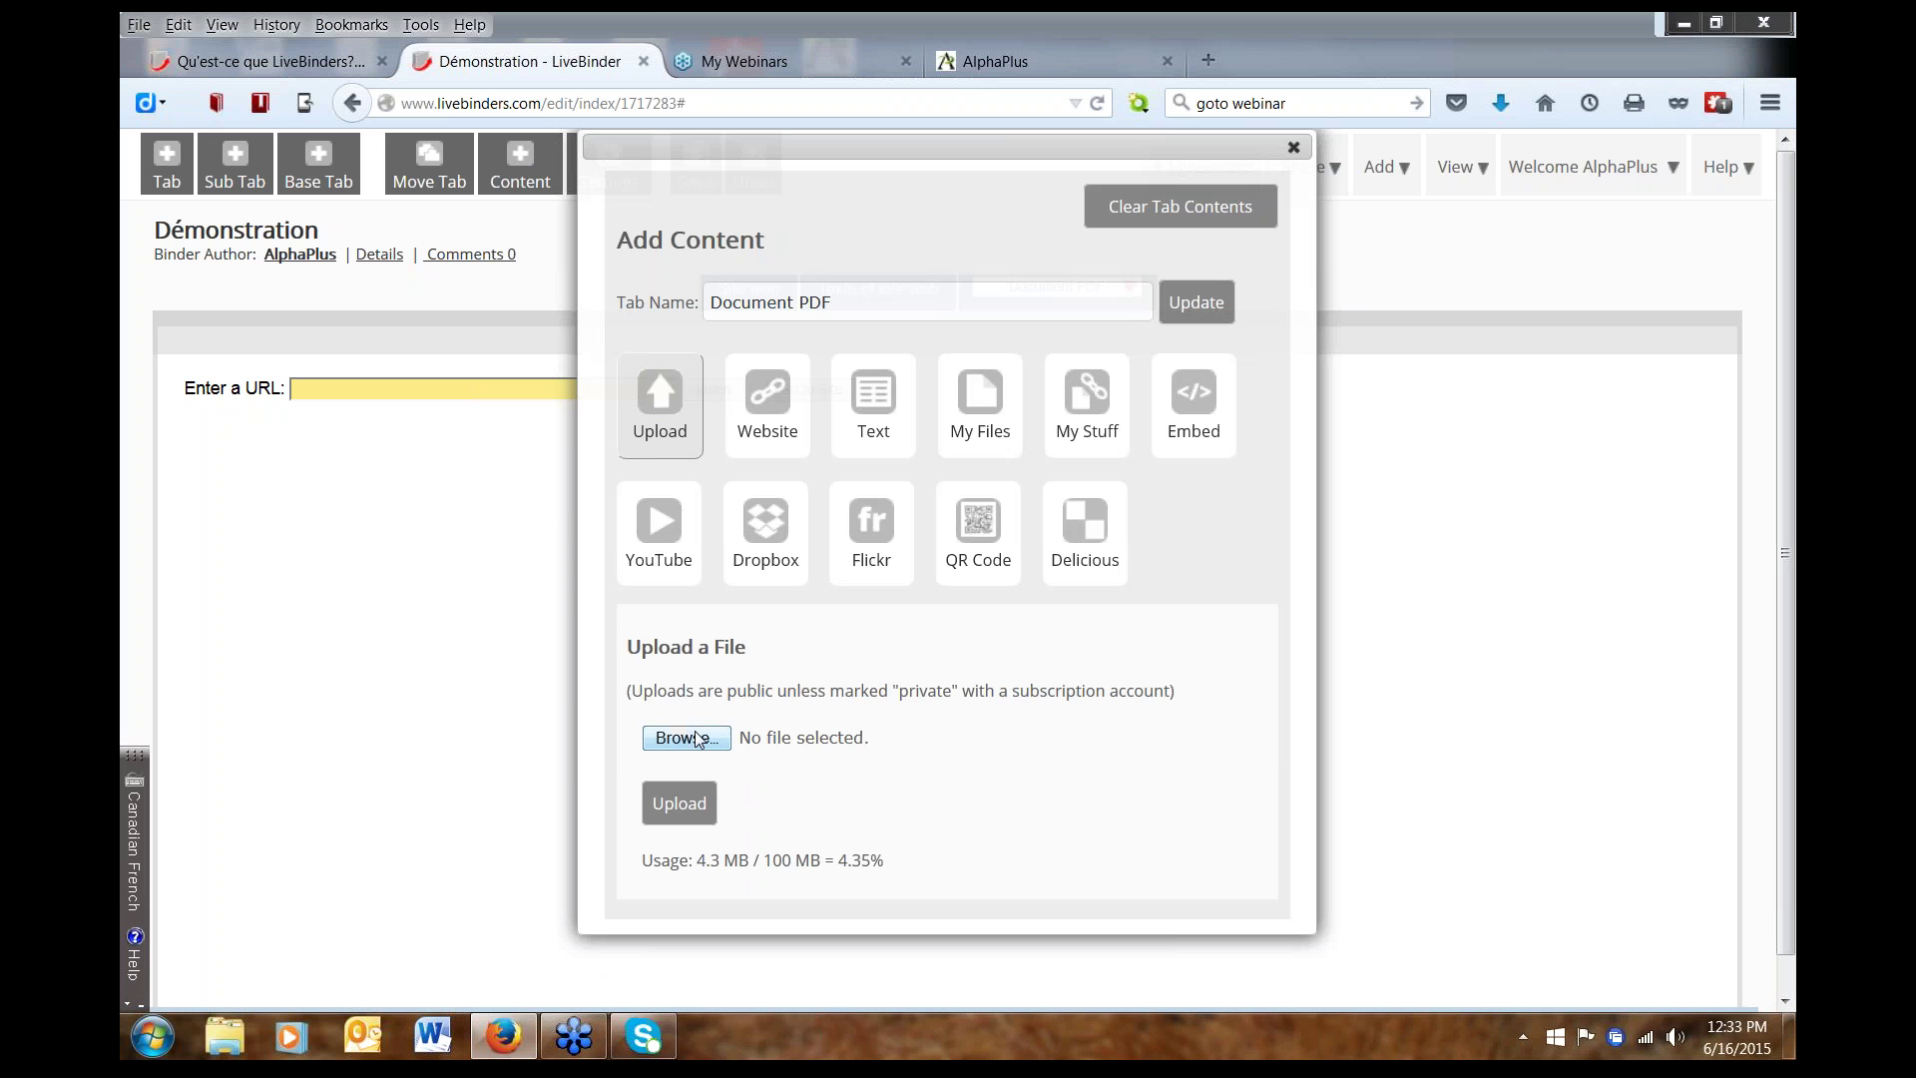
pyautogui.click(693, 739)
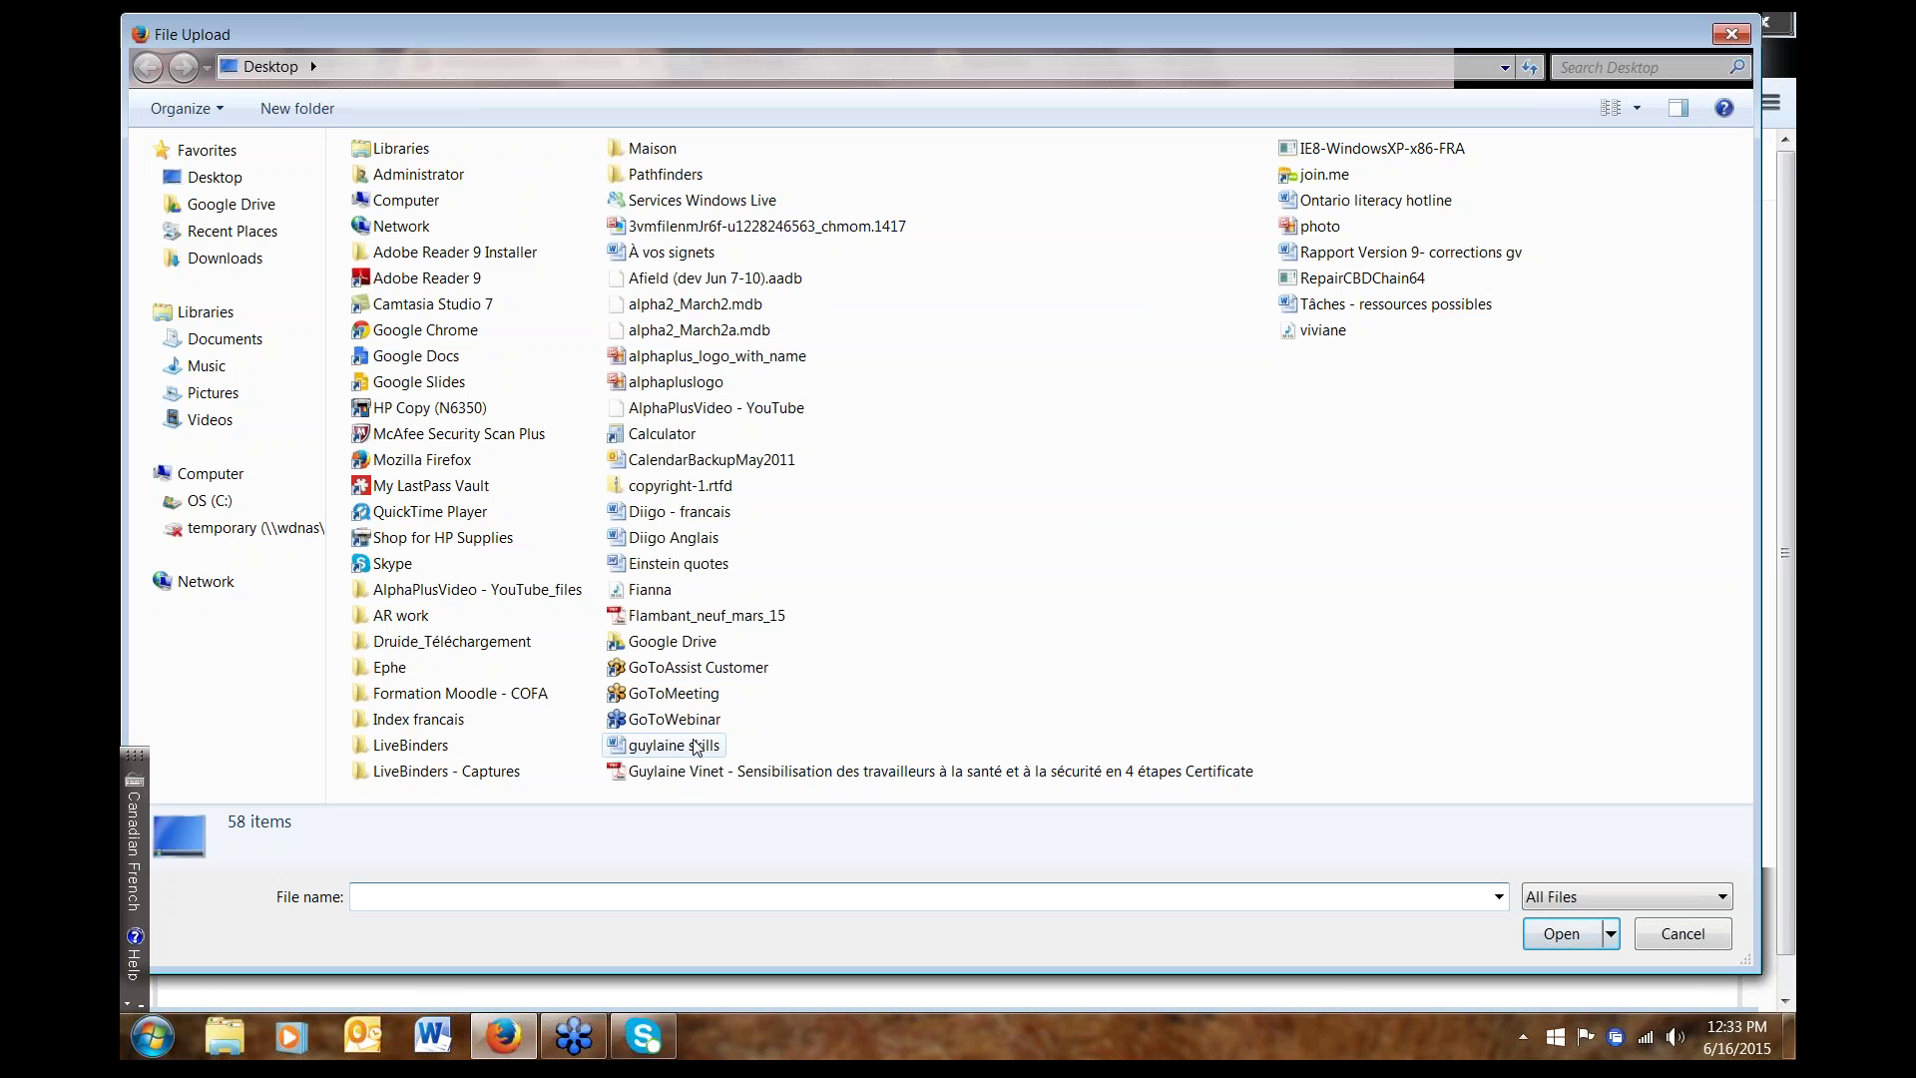
pyautogui.click(244, 266)
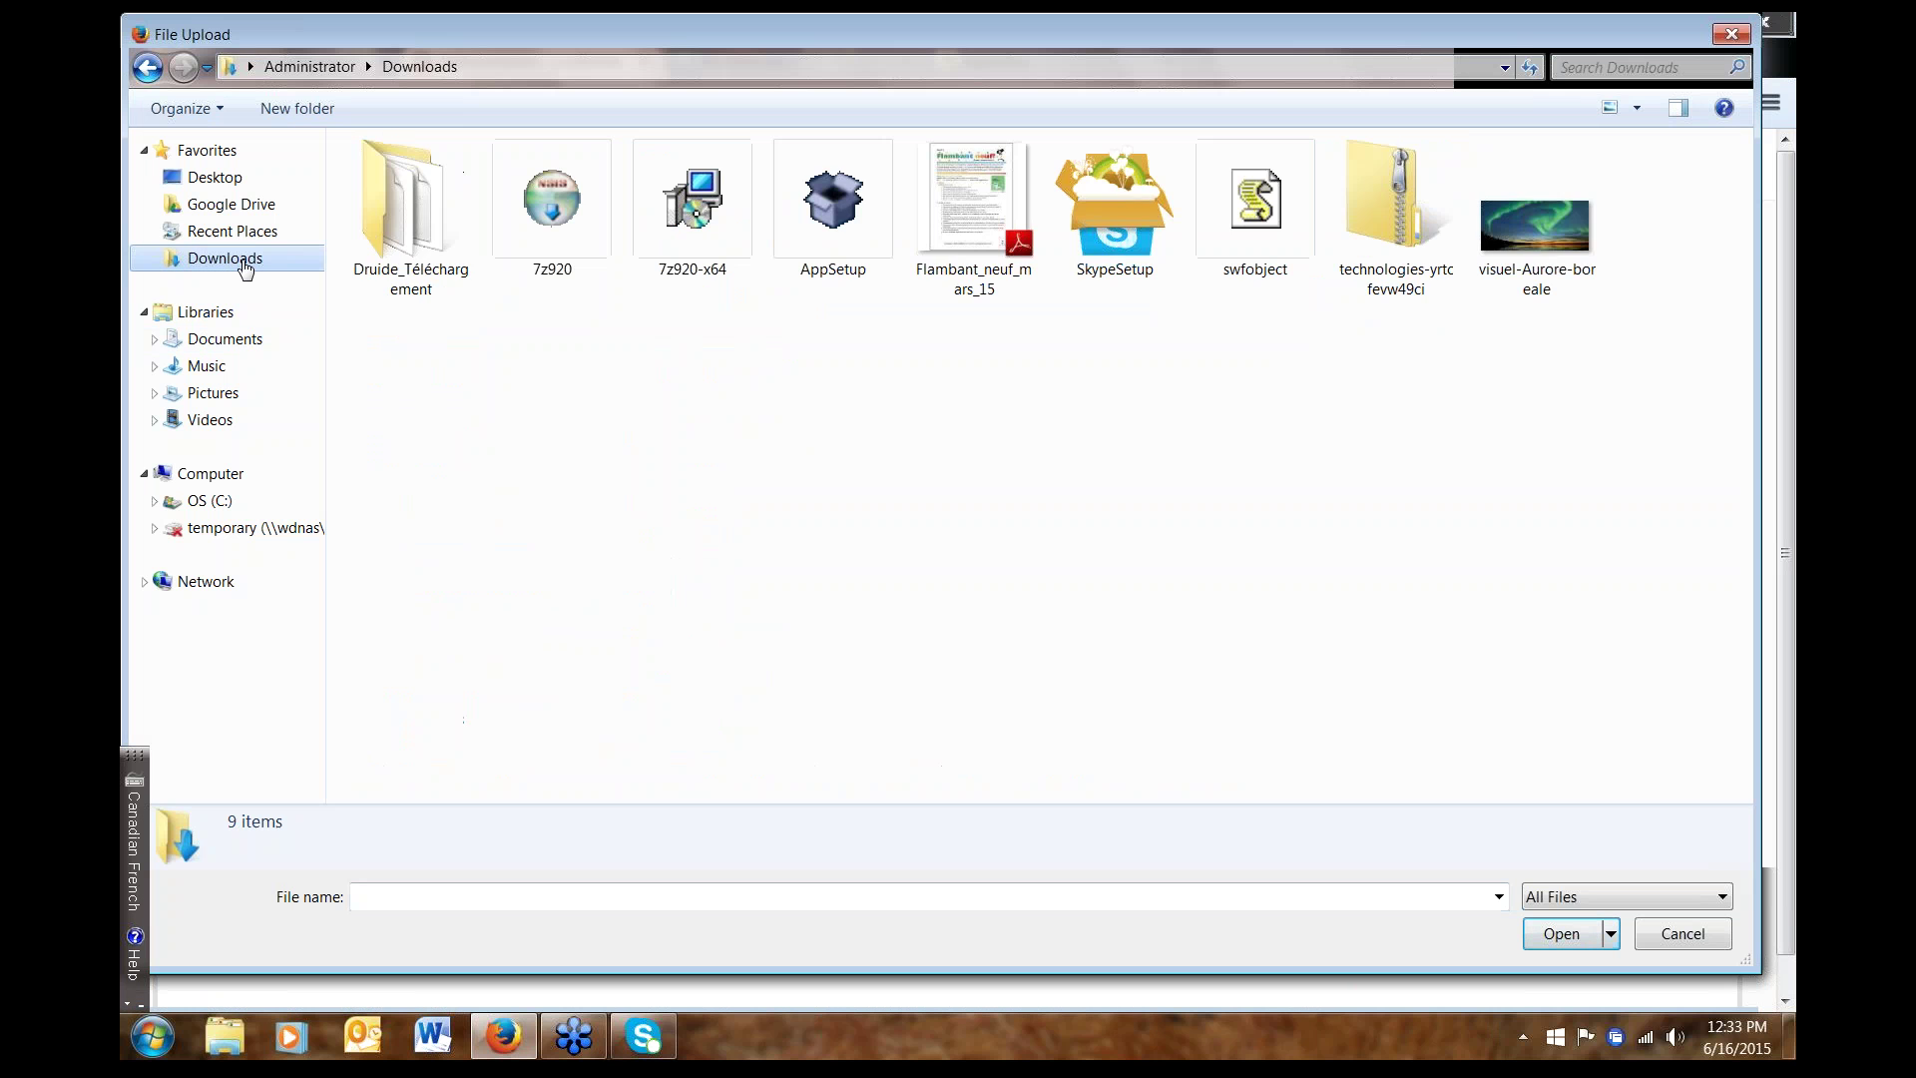
pyautogui.click(979, 210)
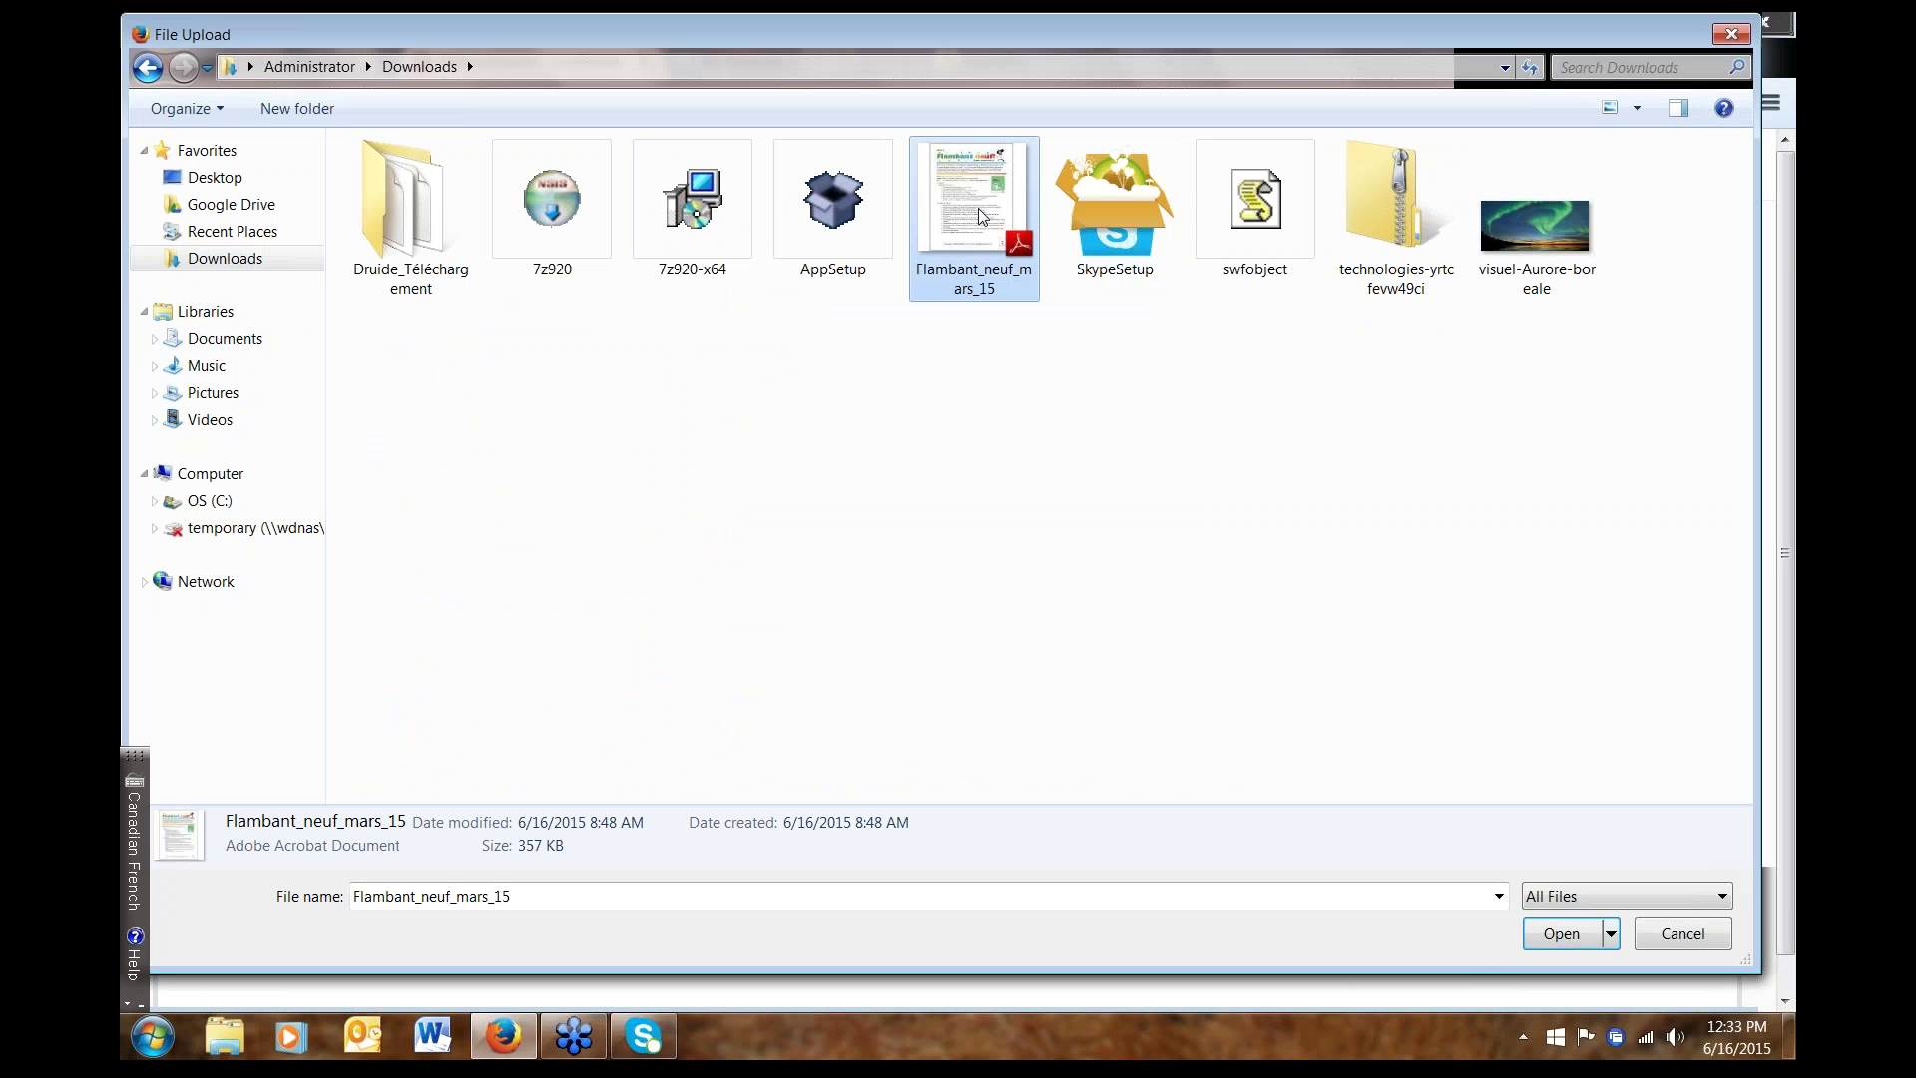
pyautogui.click(1565, 933)
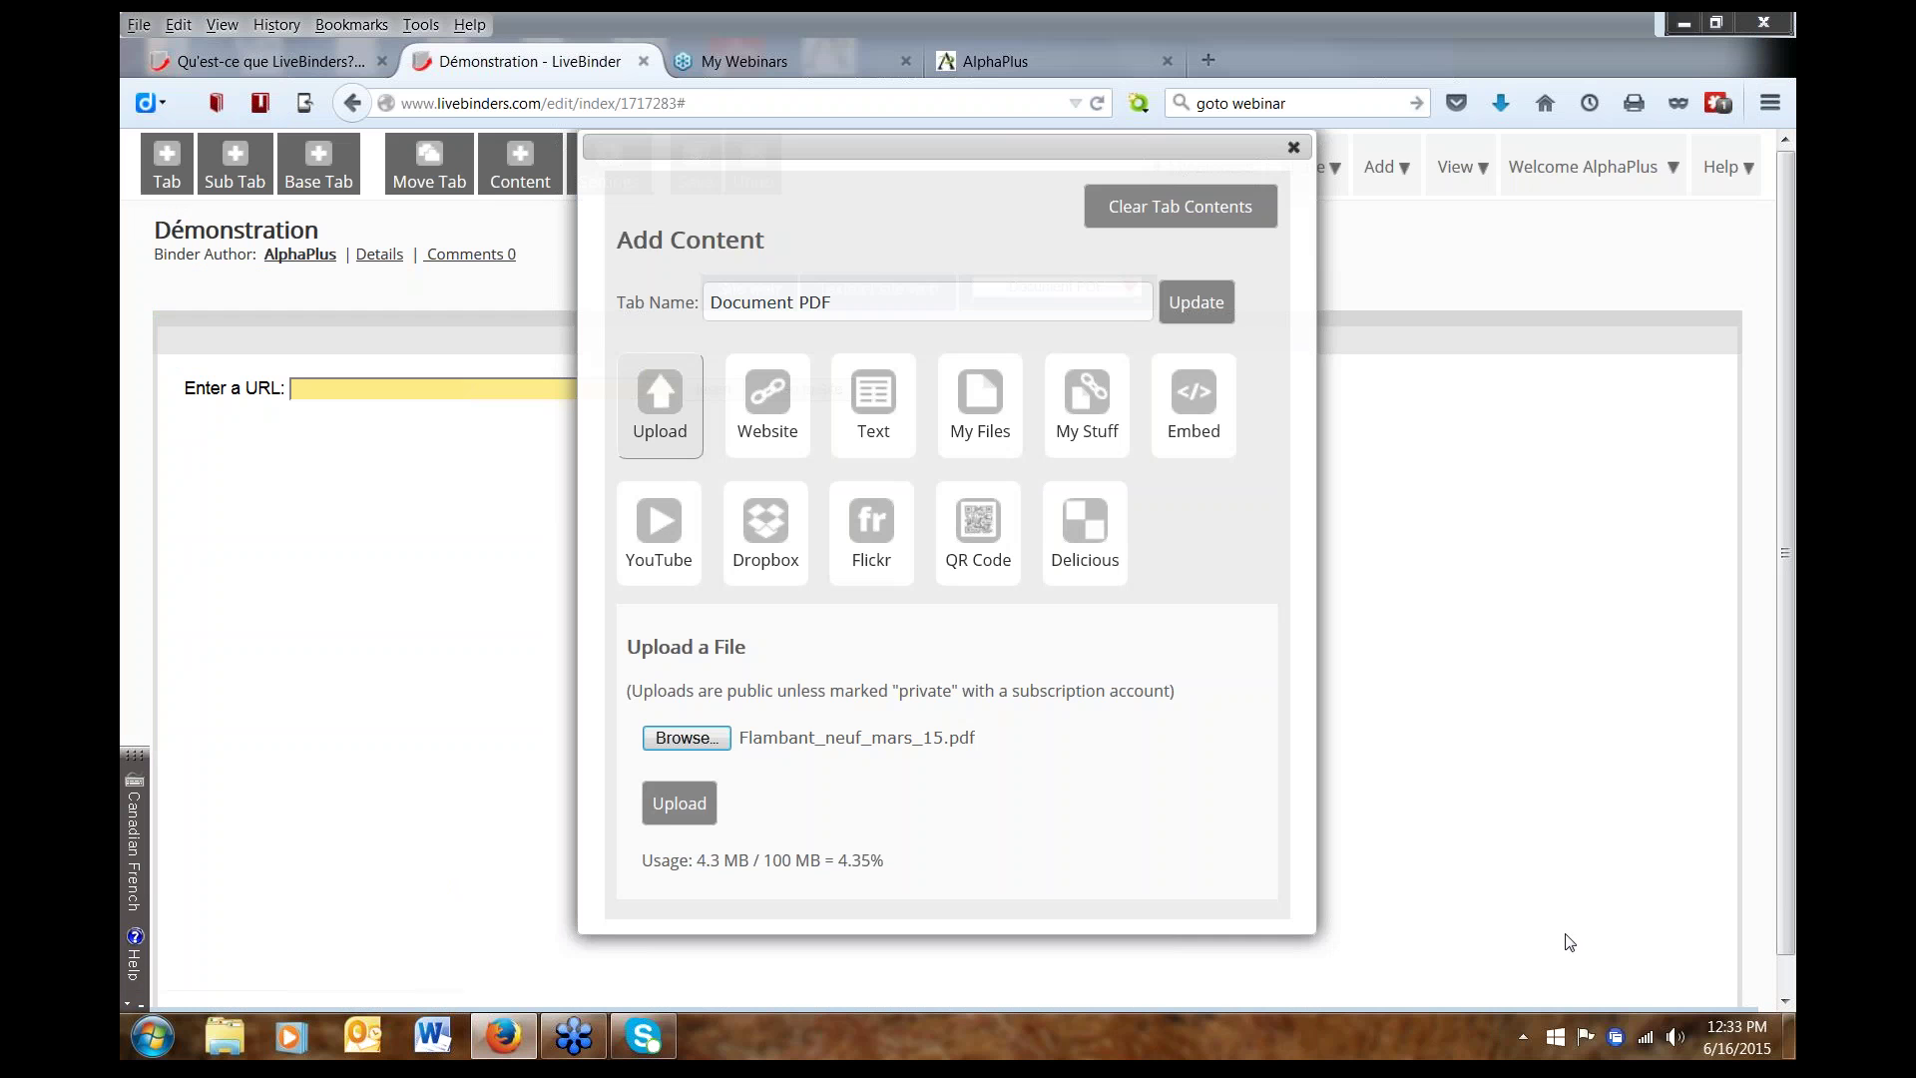
# Step: Upload the Flambant neuf PDF to the Document PDF tab and review the displayed document
pyautogui.click(679, 805)
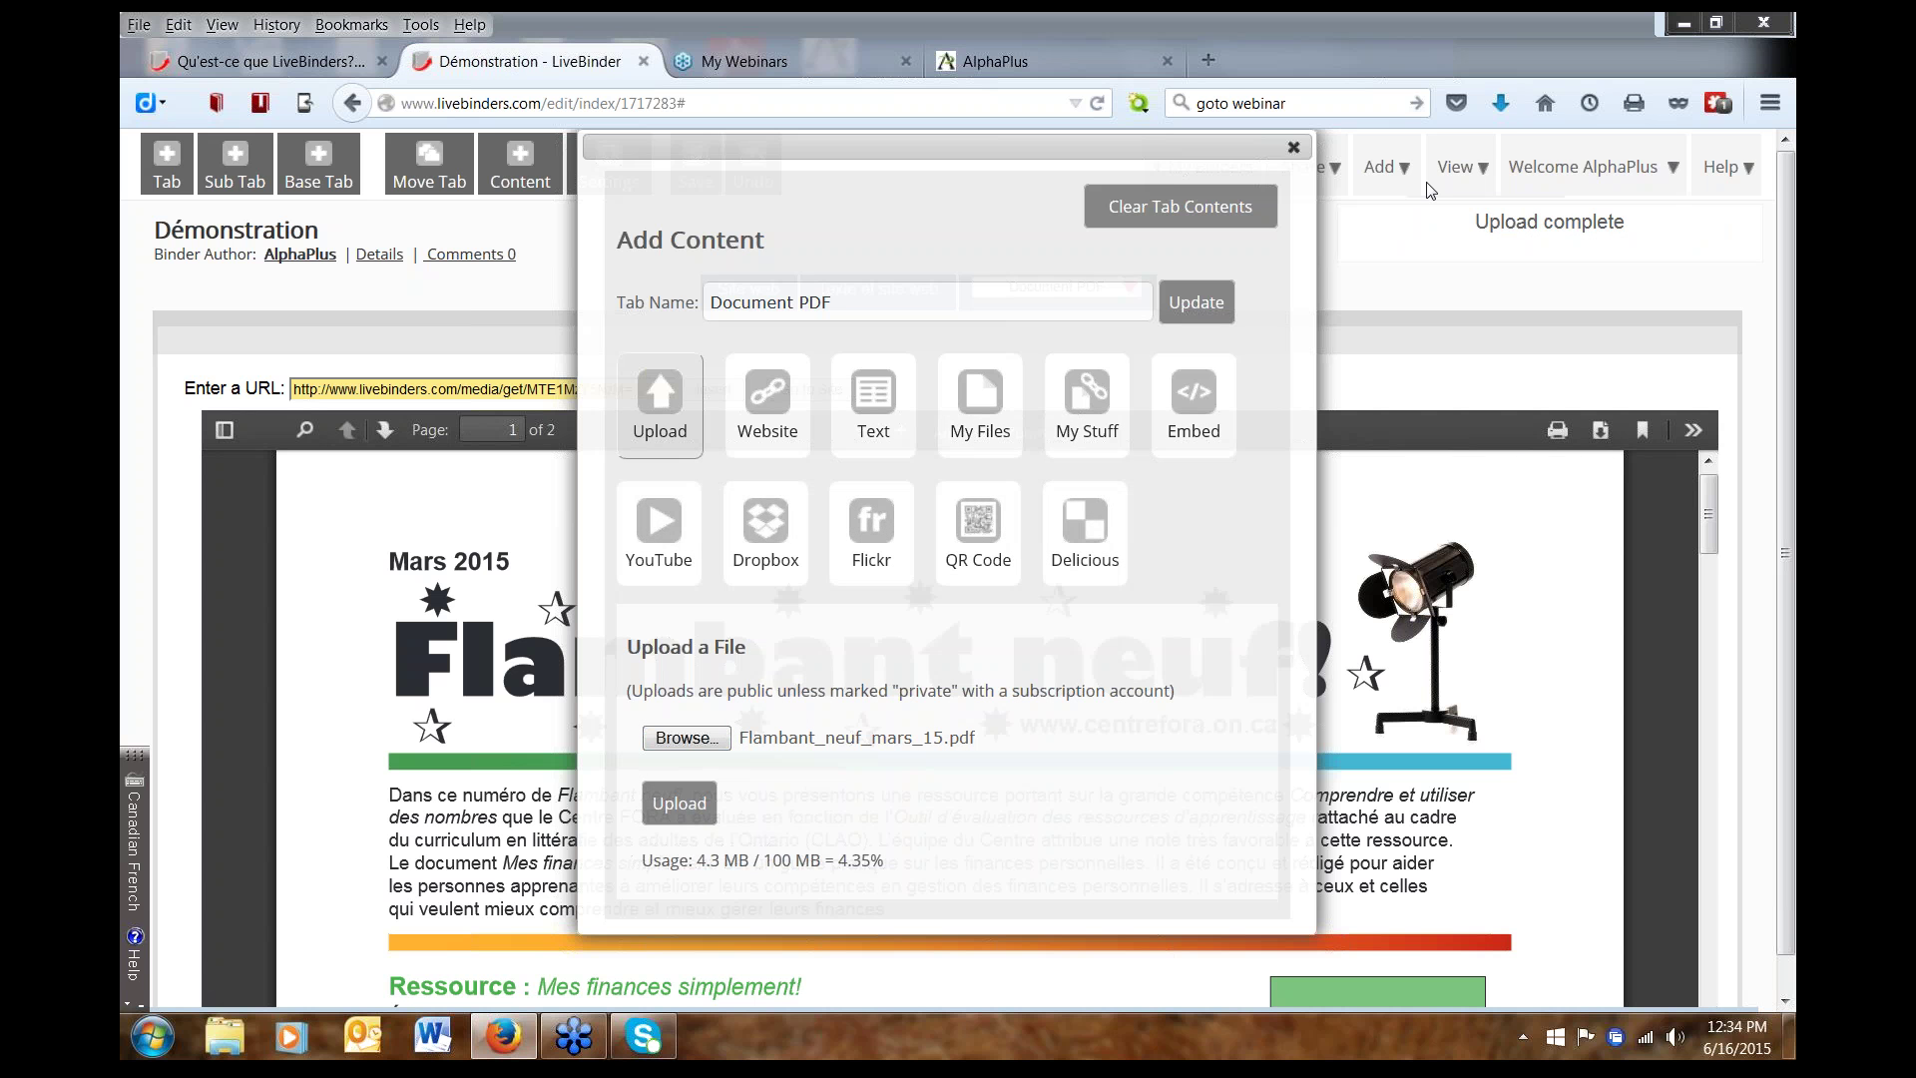
pyautogui.click(1294, 147)
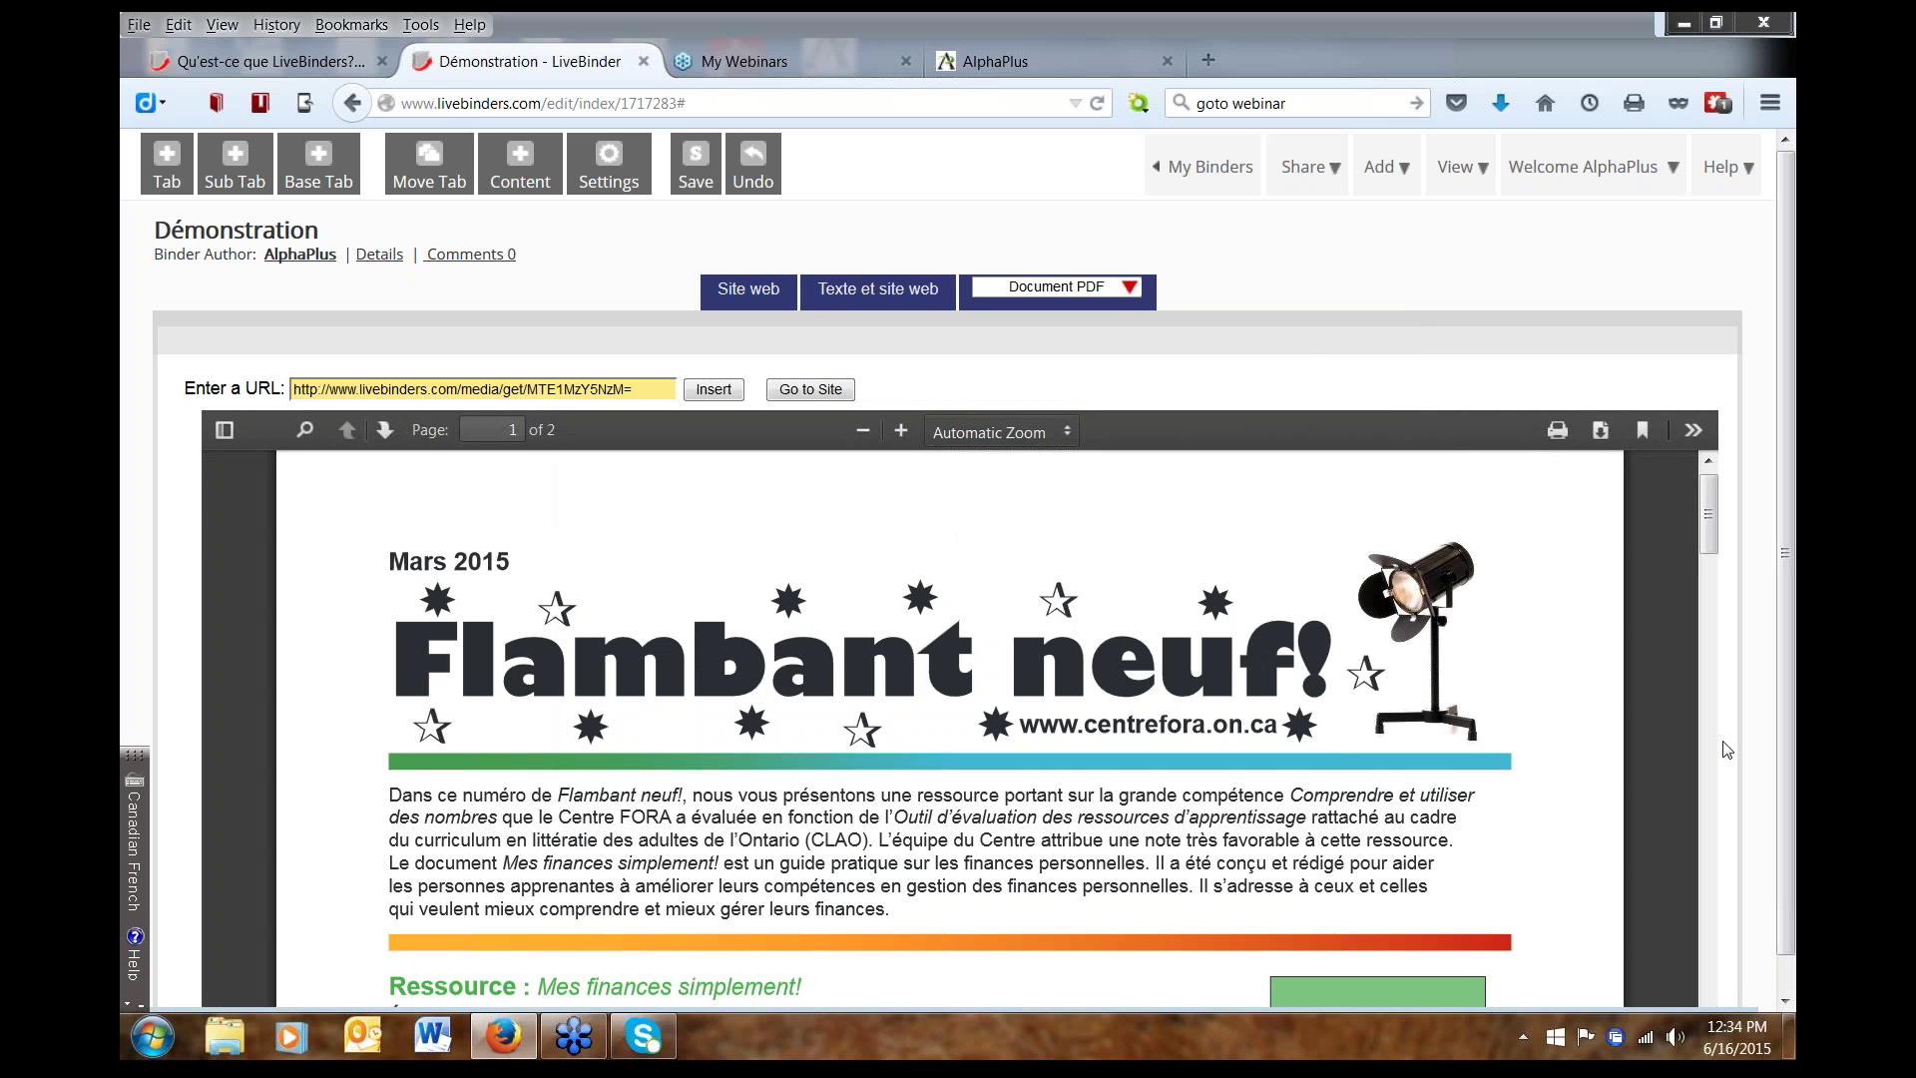
pyautogui.scroll(-2, 1790, 887)
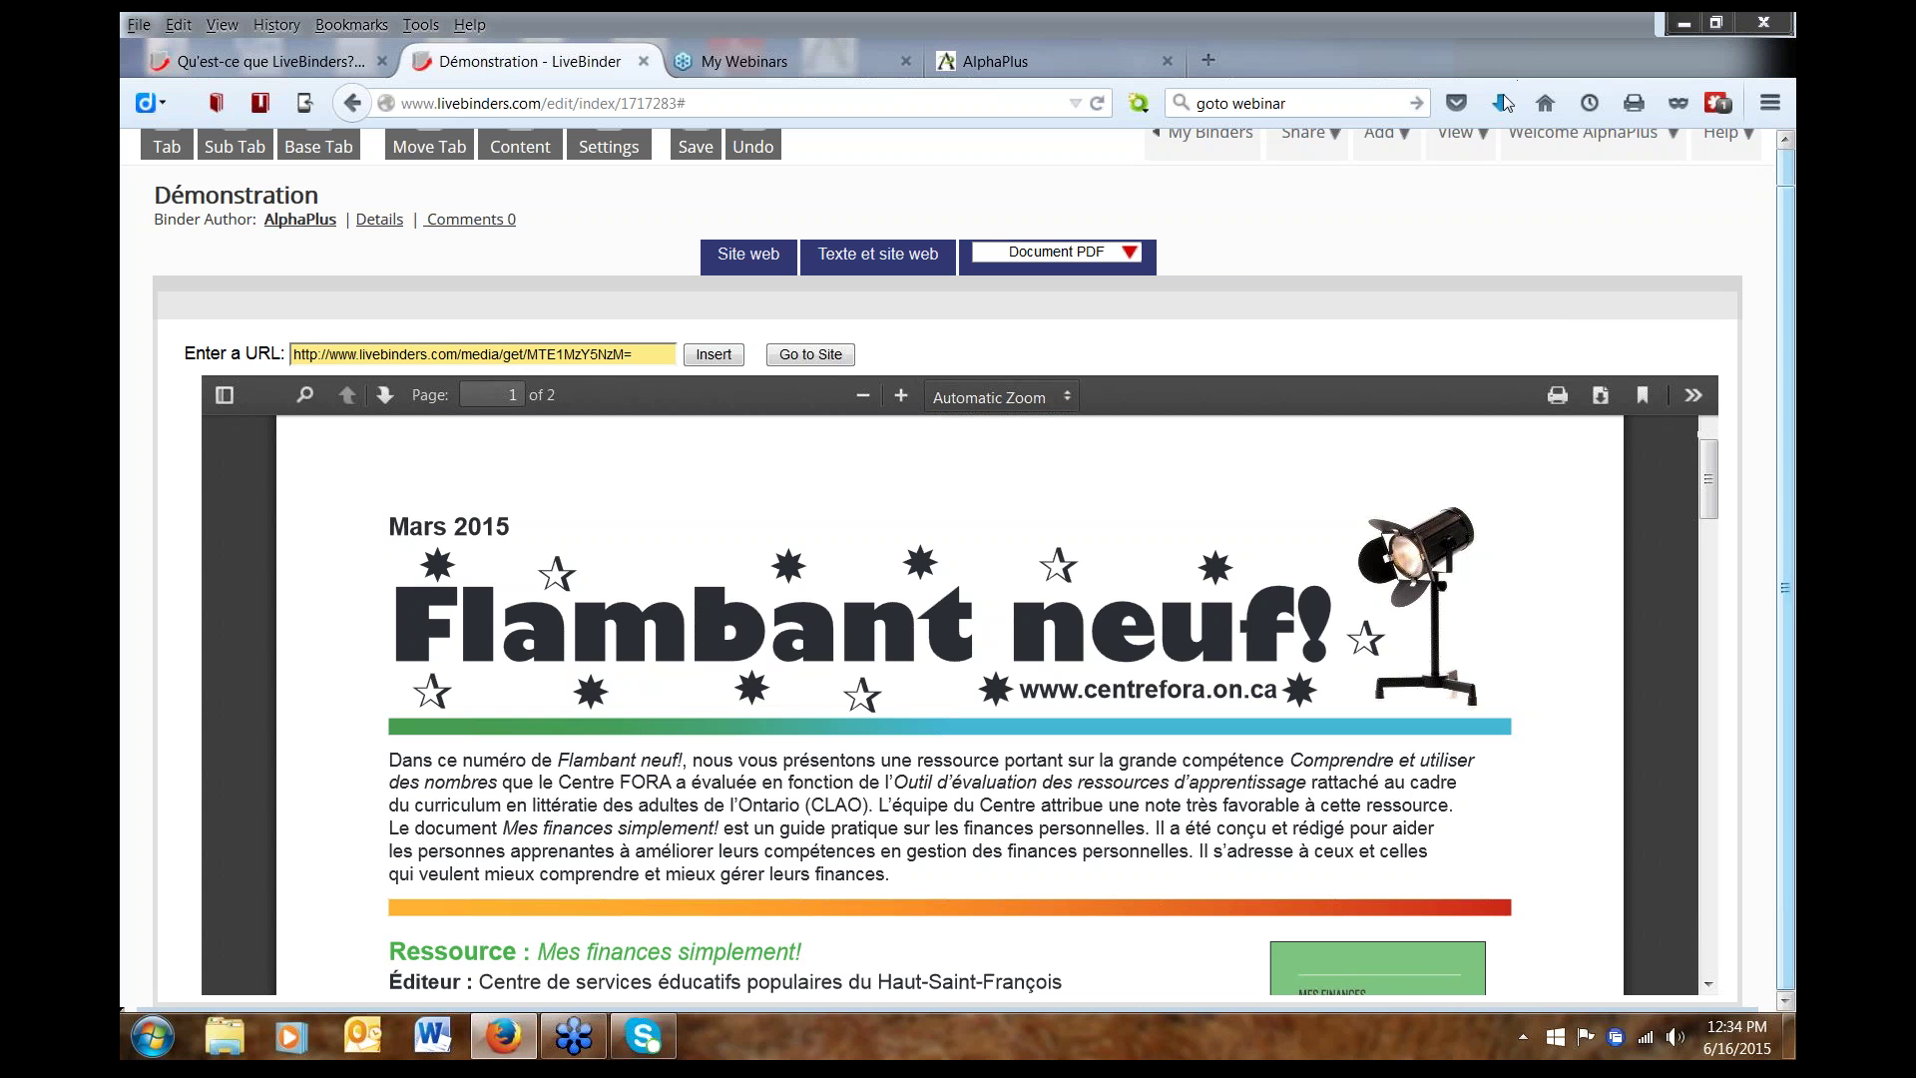
pyautogui.moveTo(1709, 495)
pyautogui.mouseDown()
pyautogui.moveTo(1679, 727)
pyautogui.moveTo(1706, 931)
pyautogui.moveTo(1735, 774)
pyautogui.moveTo(1702, 480)
pyautogui.mouseUp()
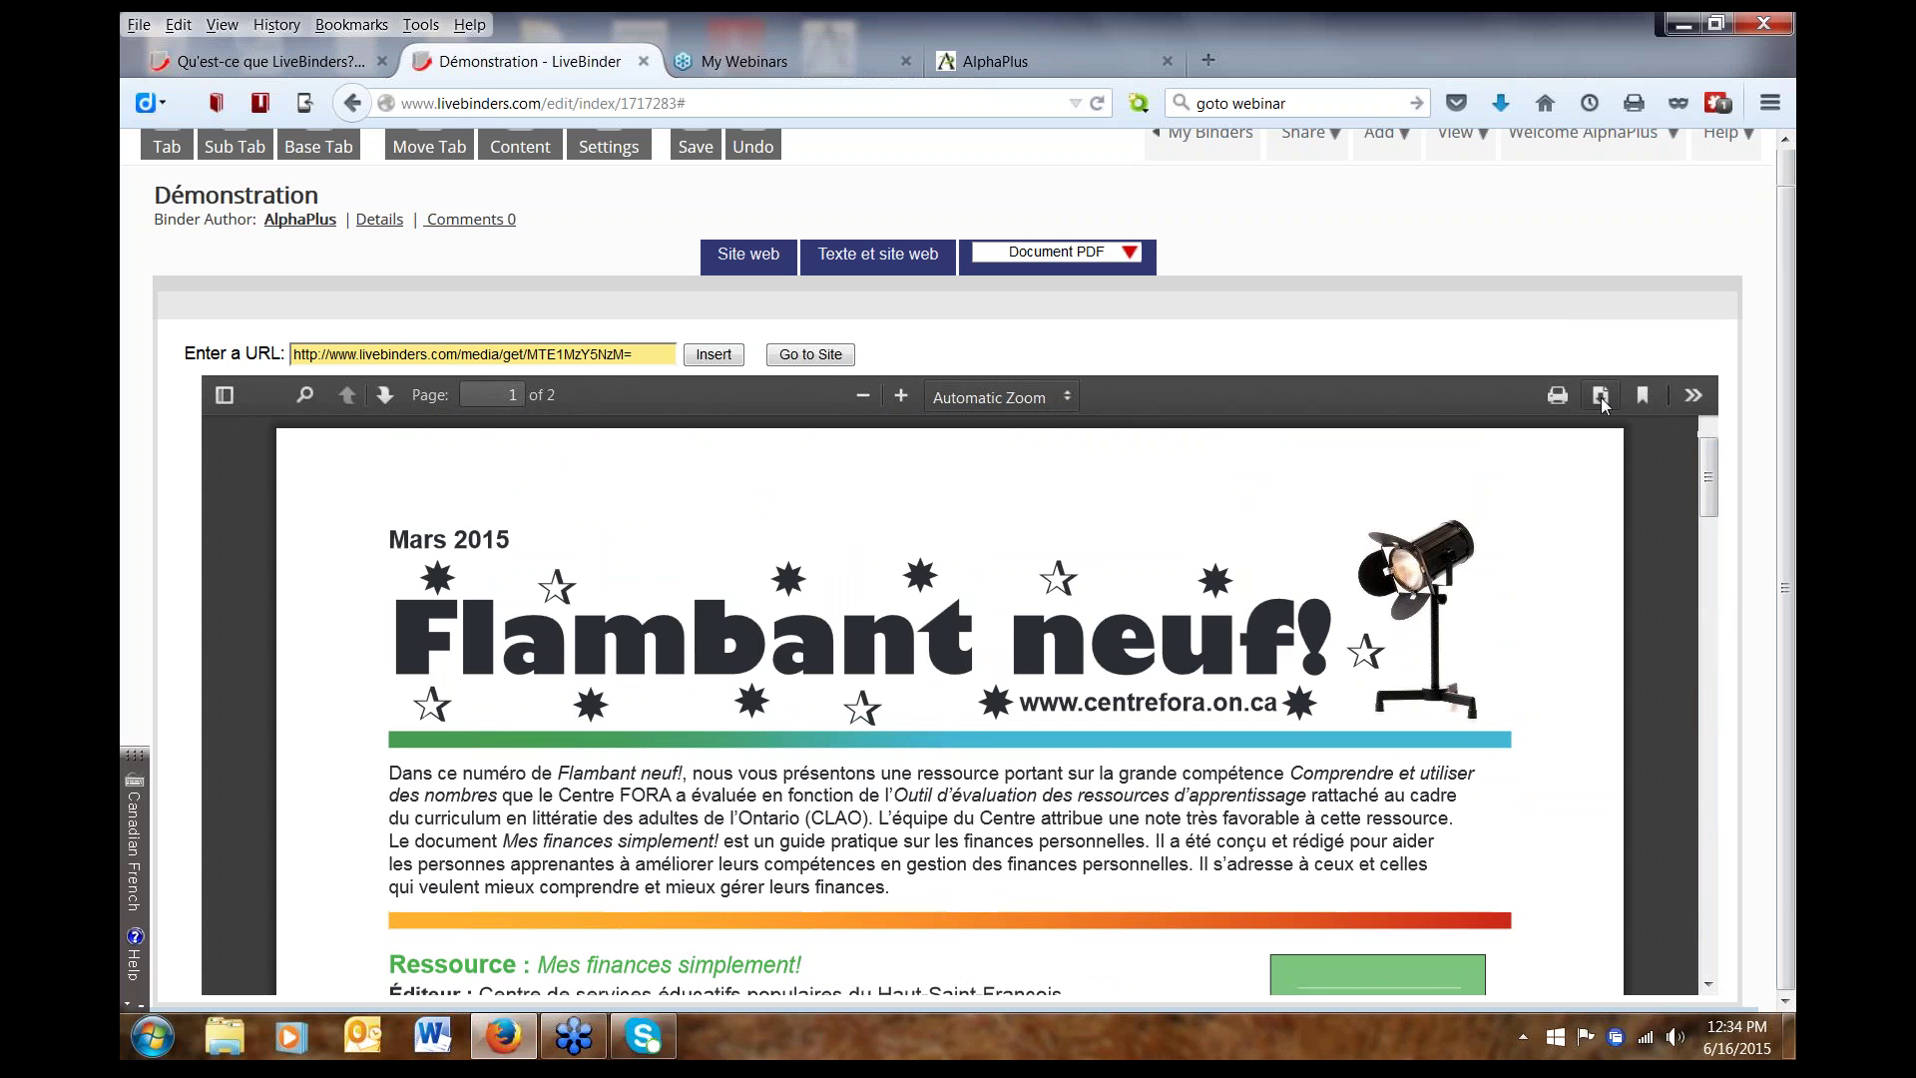
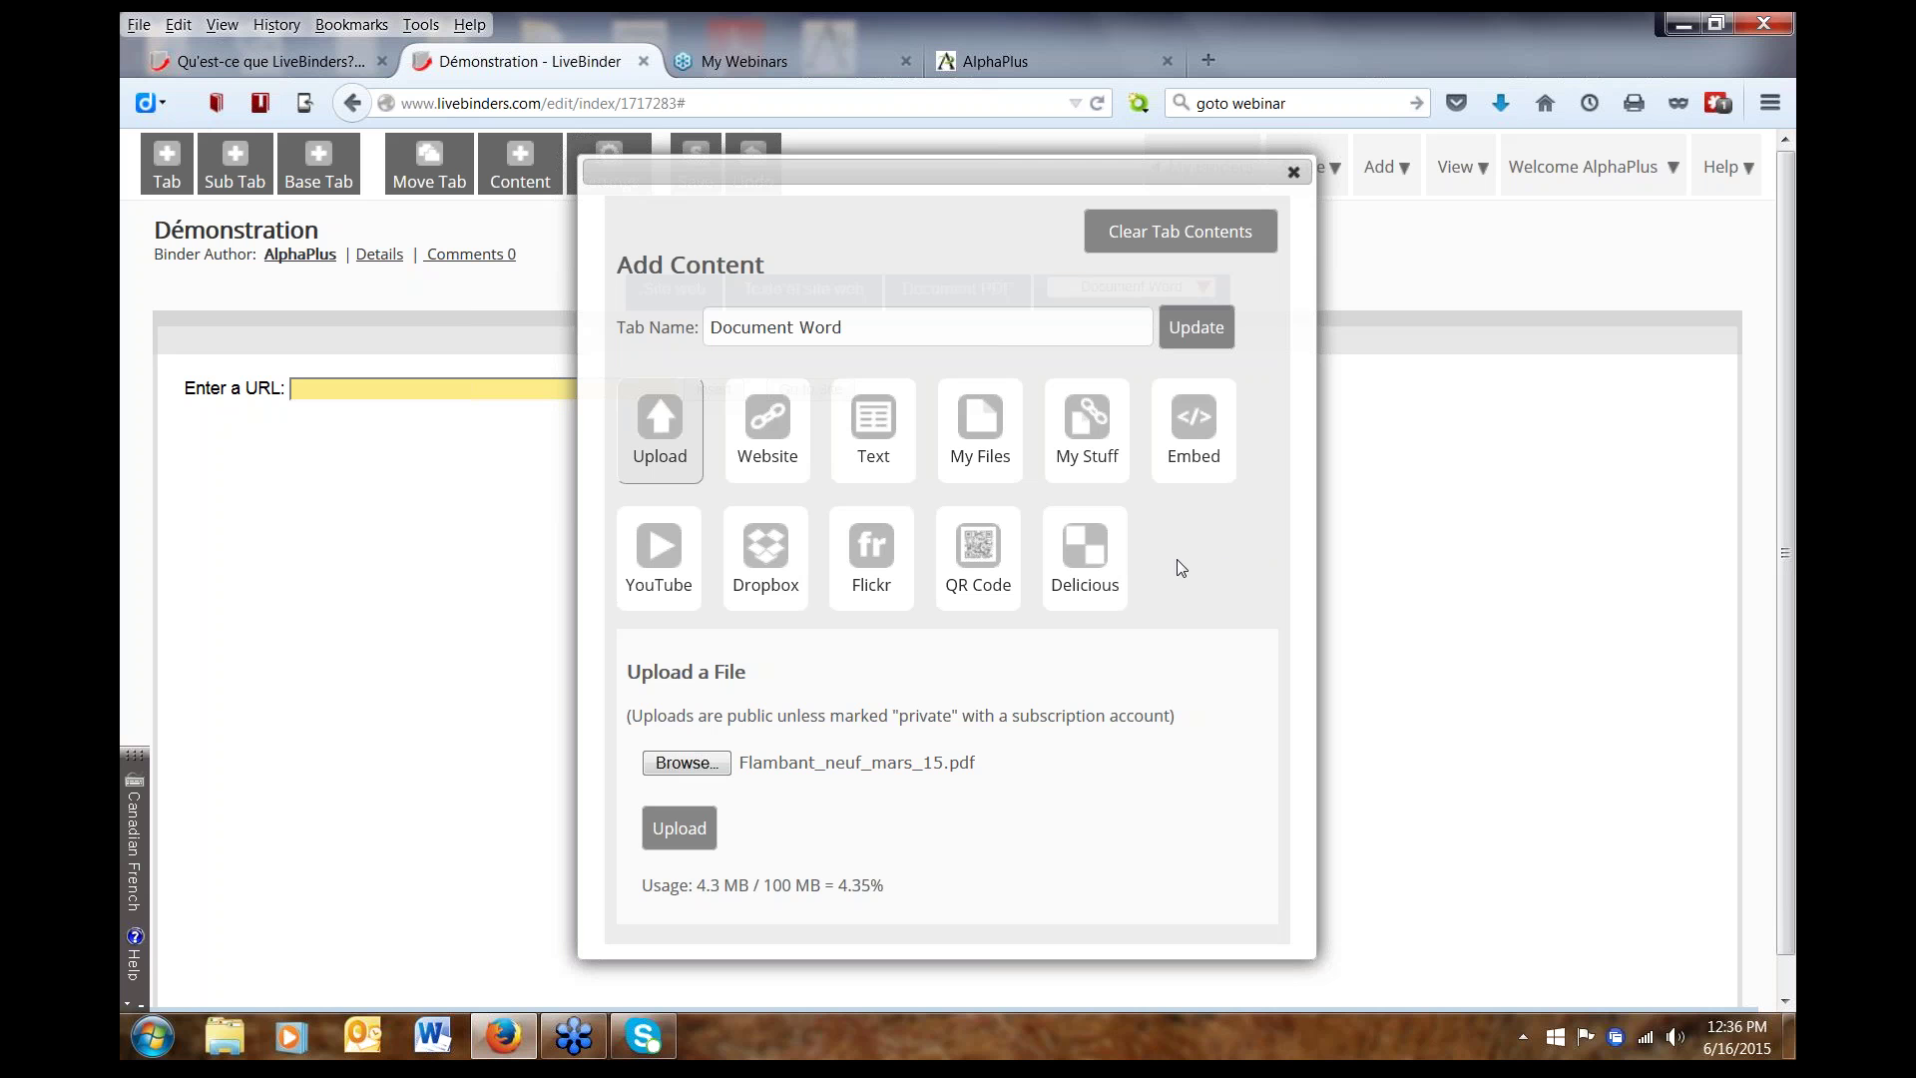
# Step: Search My Stuff for 'grille' and add Grille d'évaluation.docx to the Document Word tab
pyautogui.click(1089, 424)
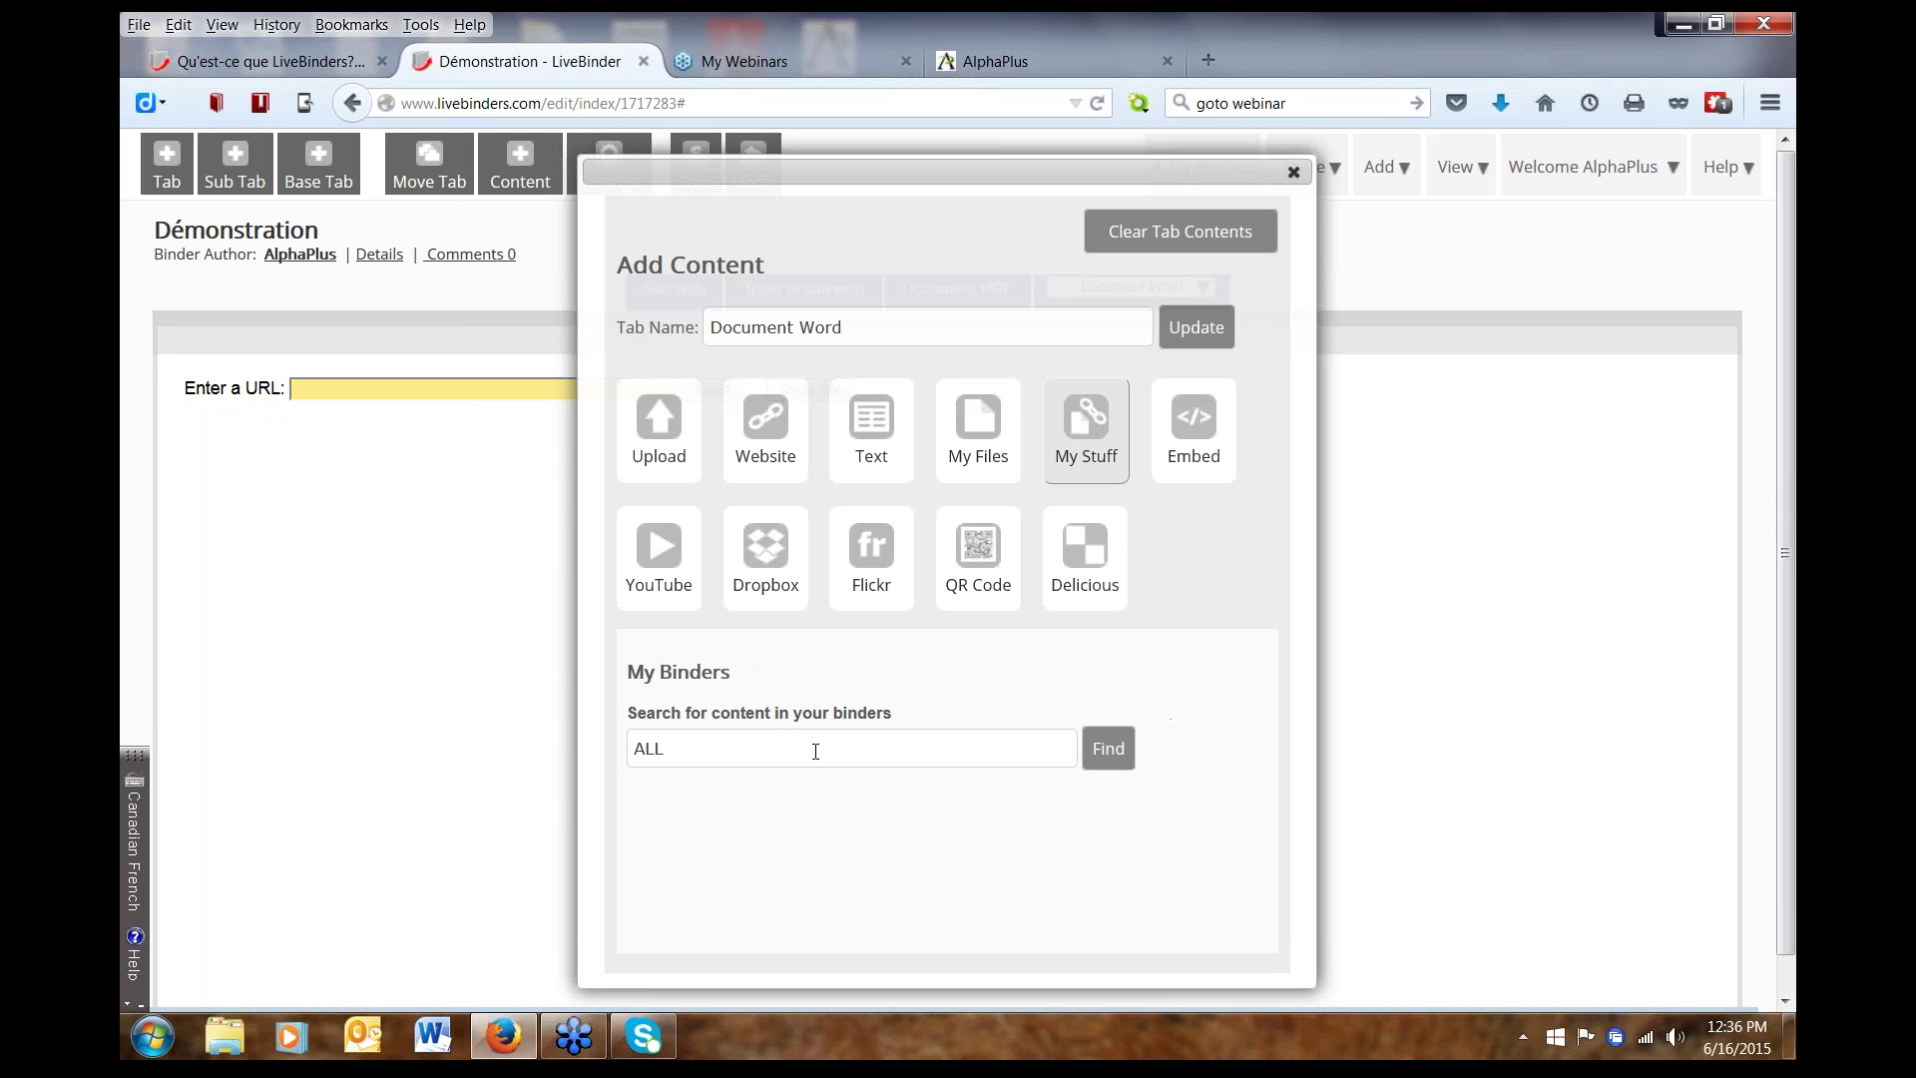
pyautogui.press('BackSpace')
pyautogui.press('BackSpace')
pyautogui.press('BackSpace')
pyautogui.write('grille')
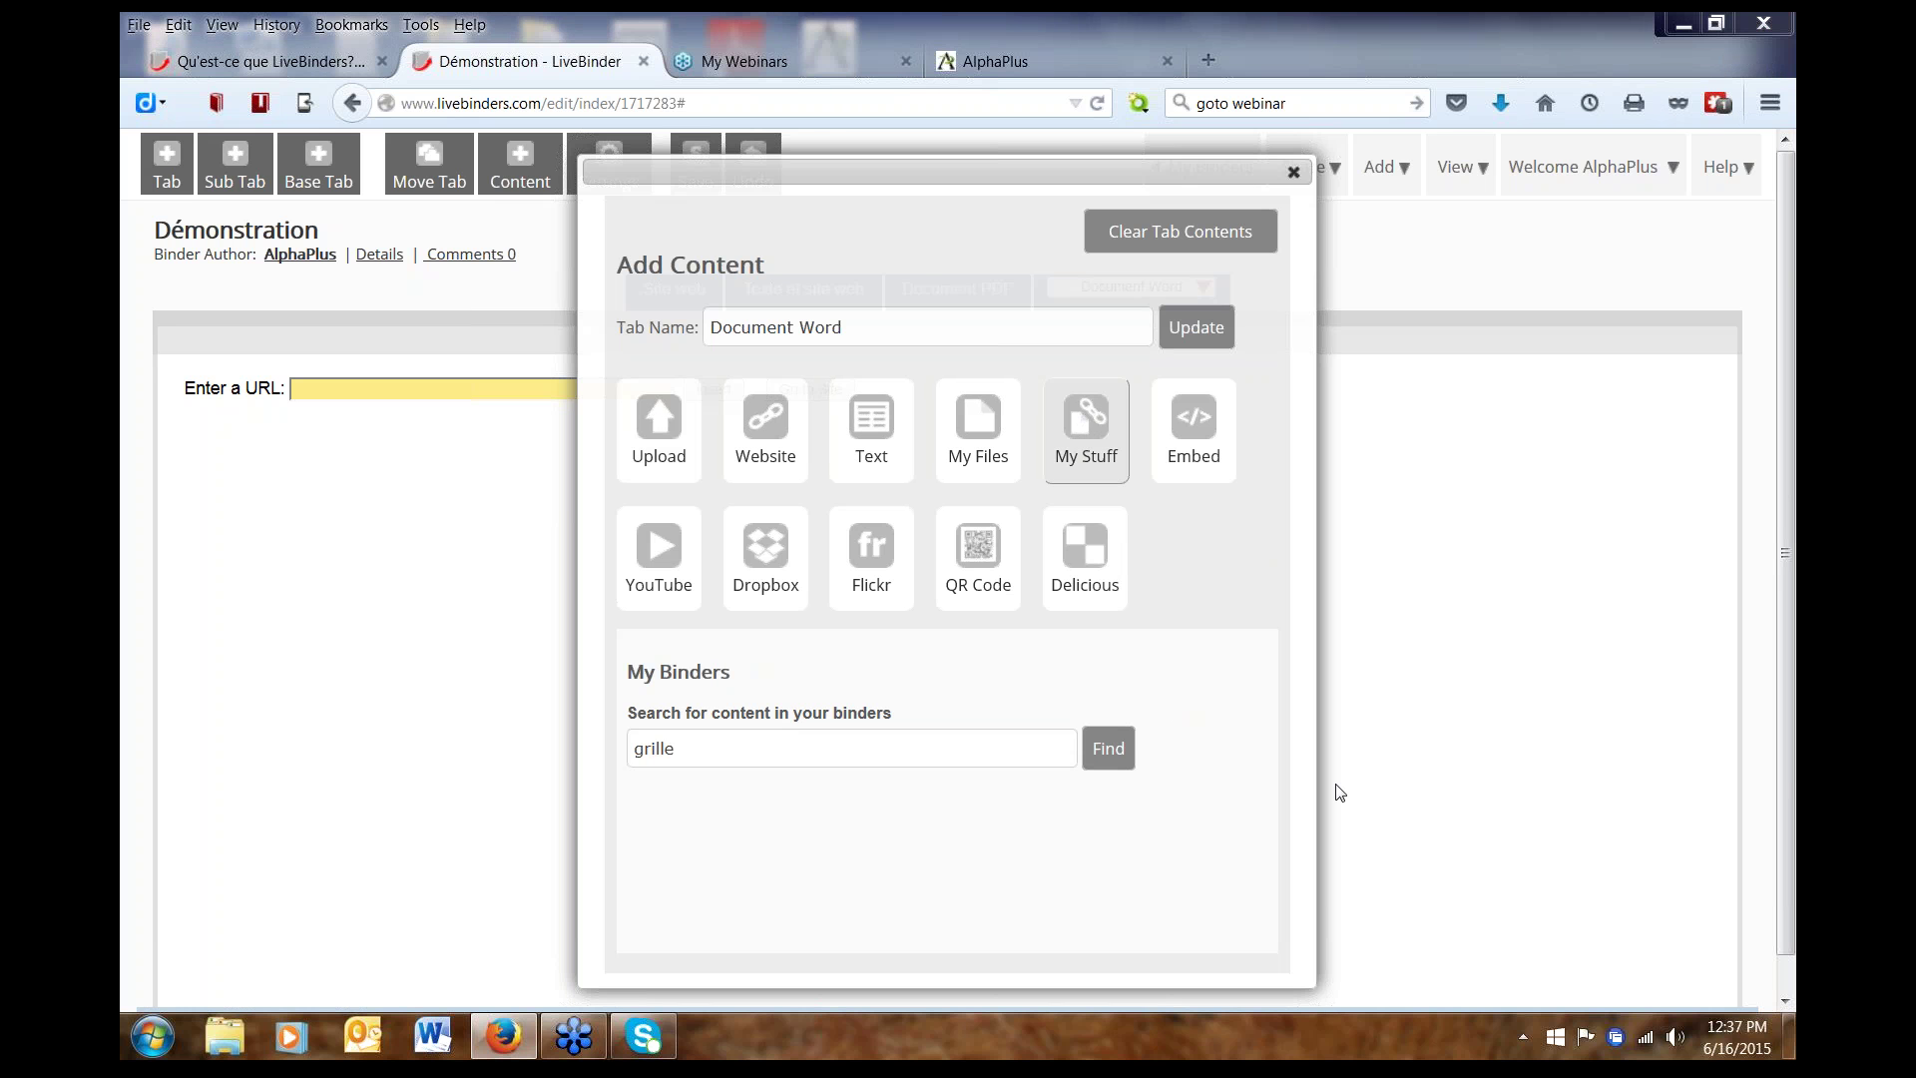
pyautogui.click(1120, 750)
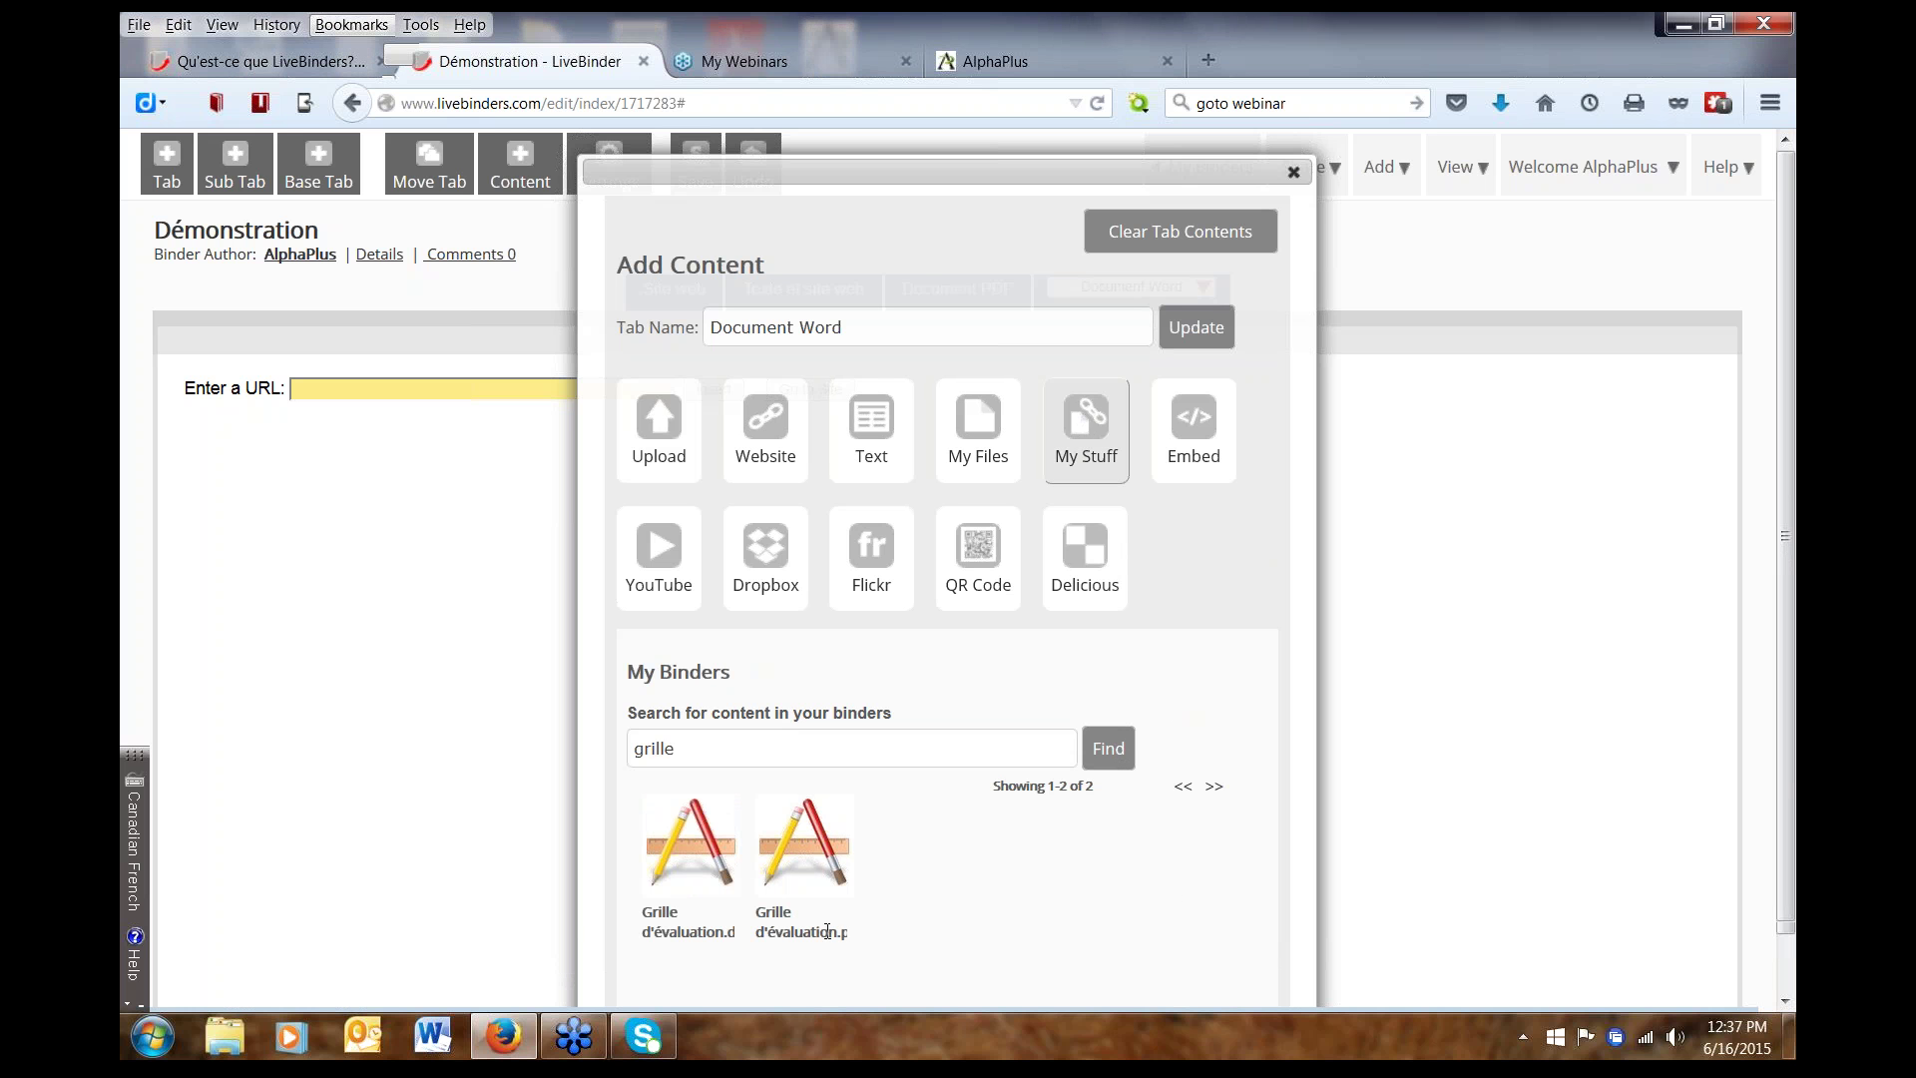
pyautogui.click(680, 852)
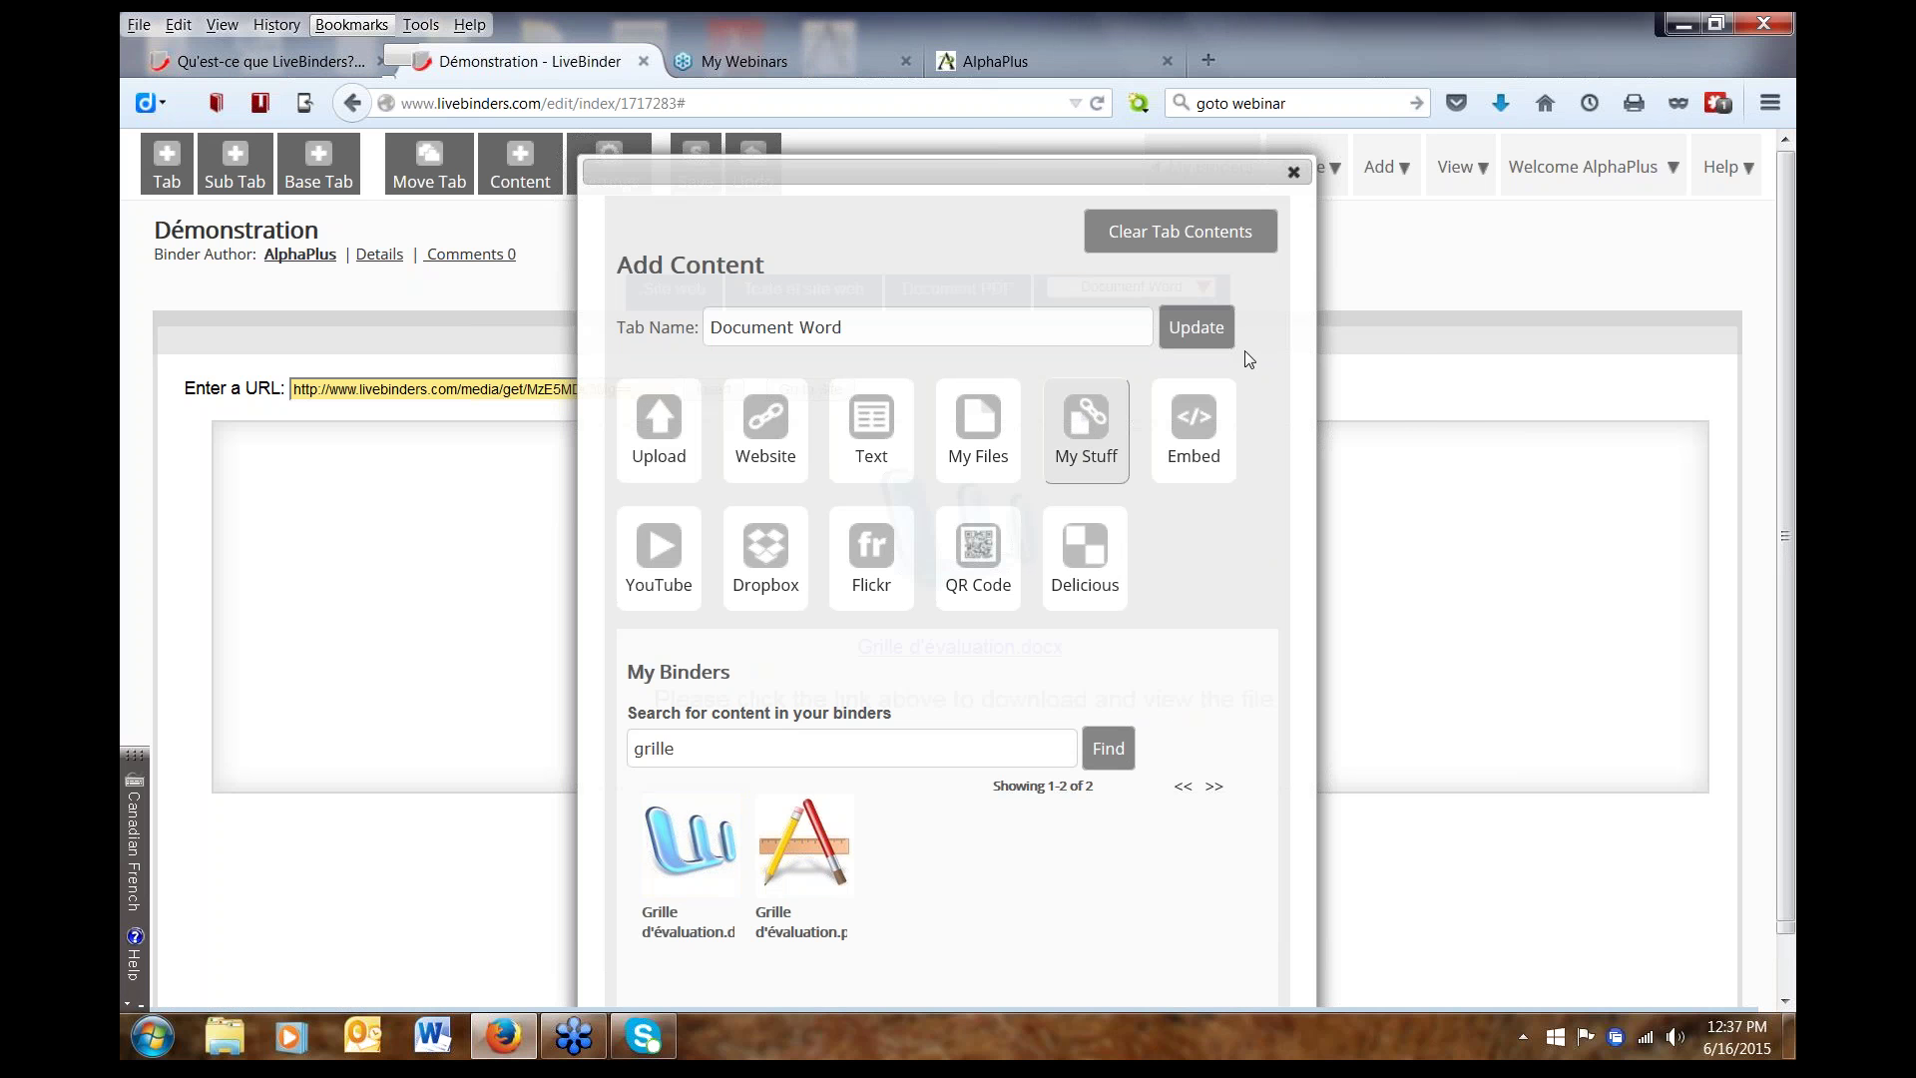
pyautogui.click(1293, 172)
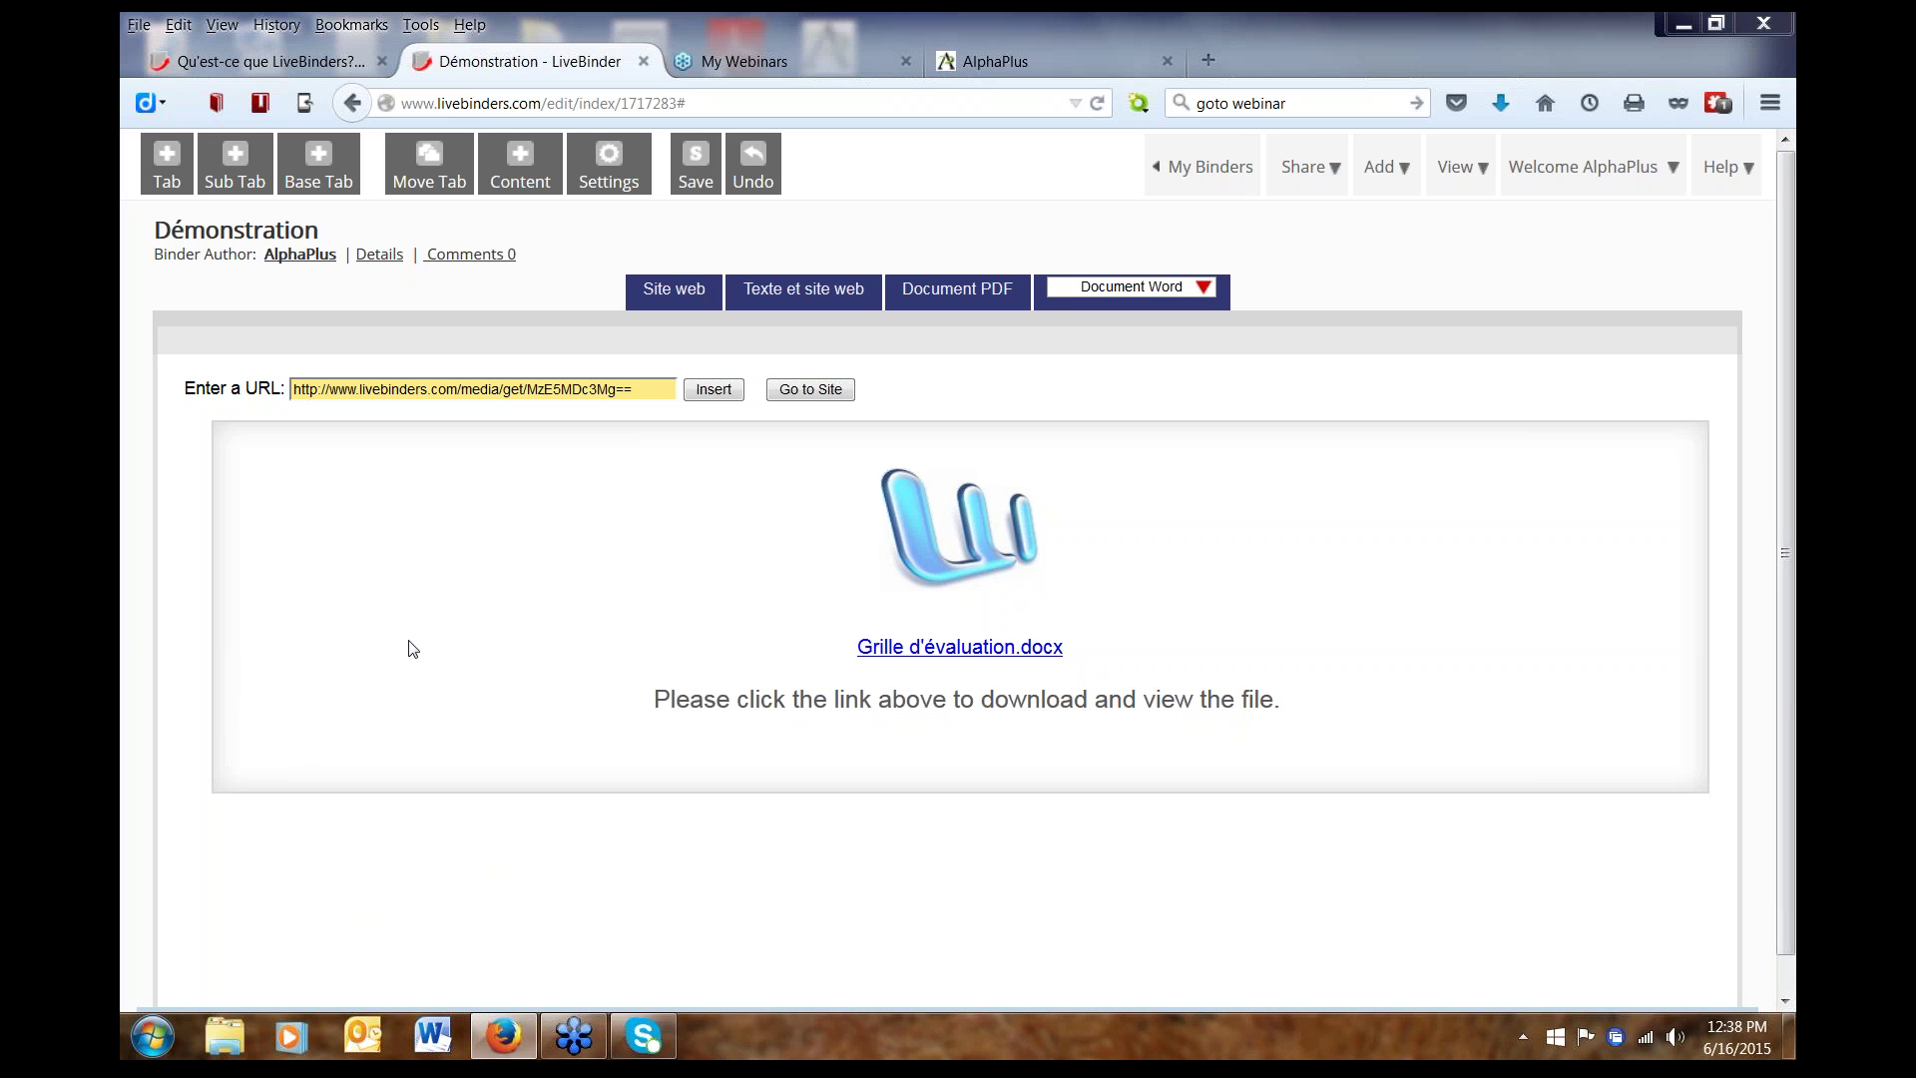
pyautogui.click(521, 163)
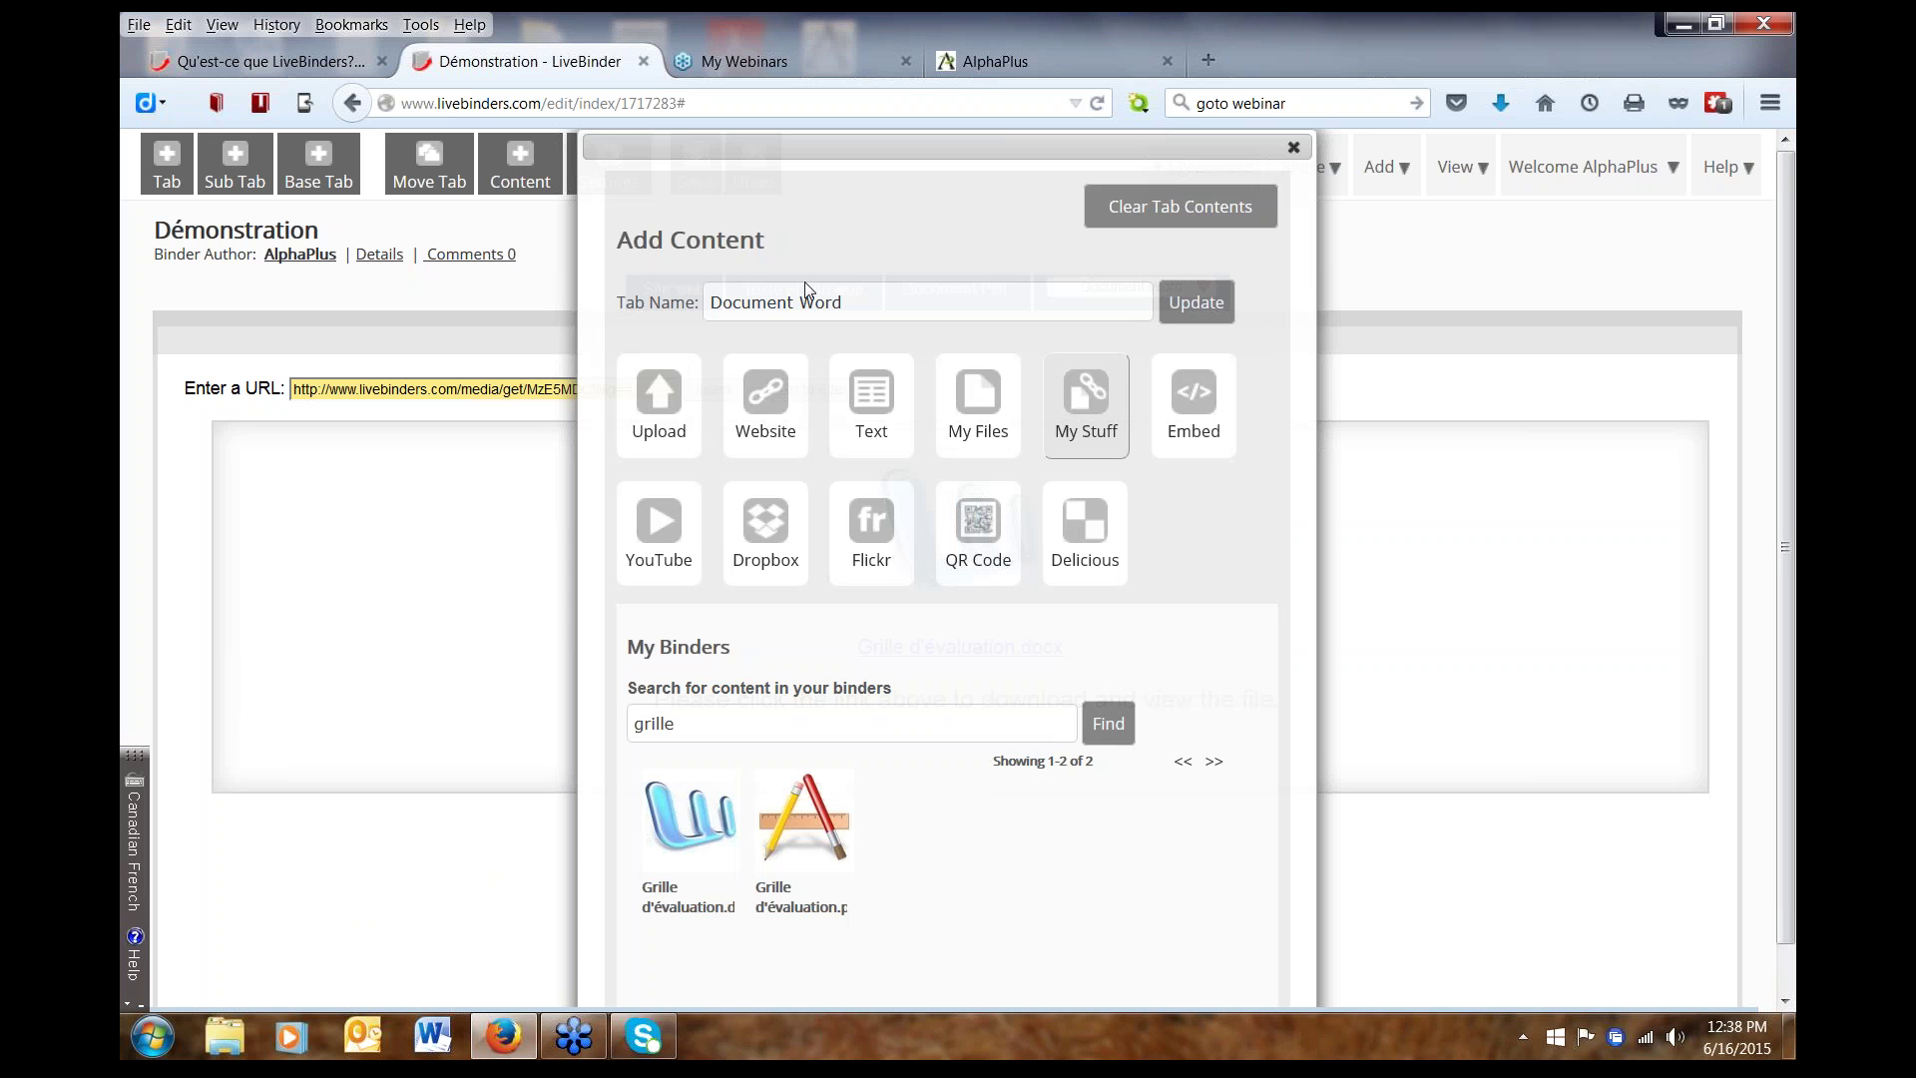
pyautogui.click(877, 399)
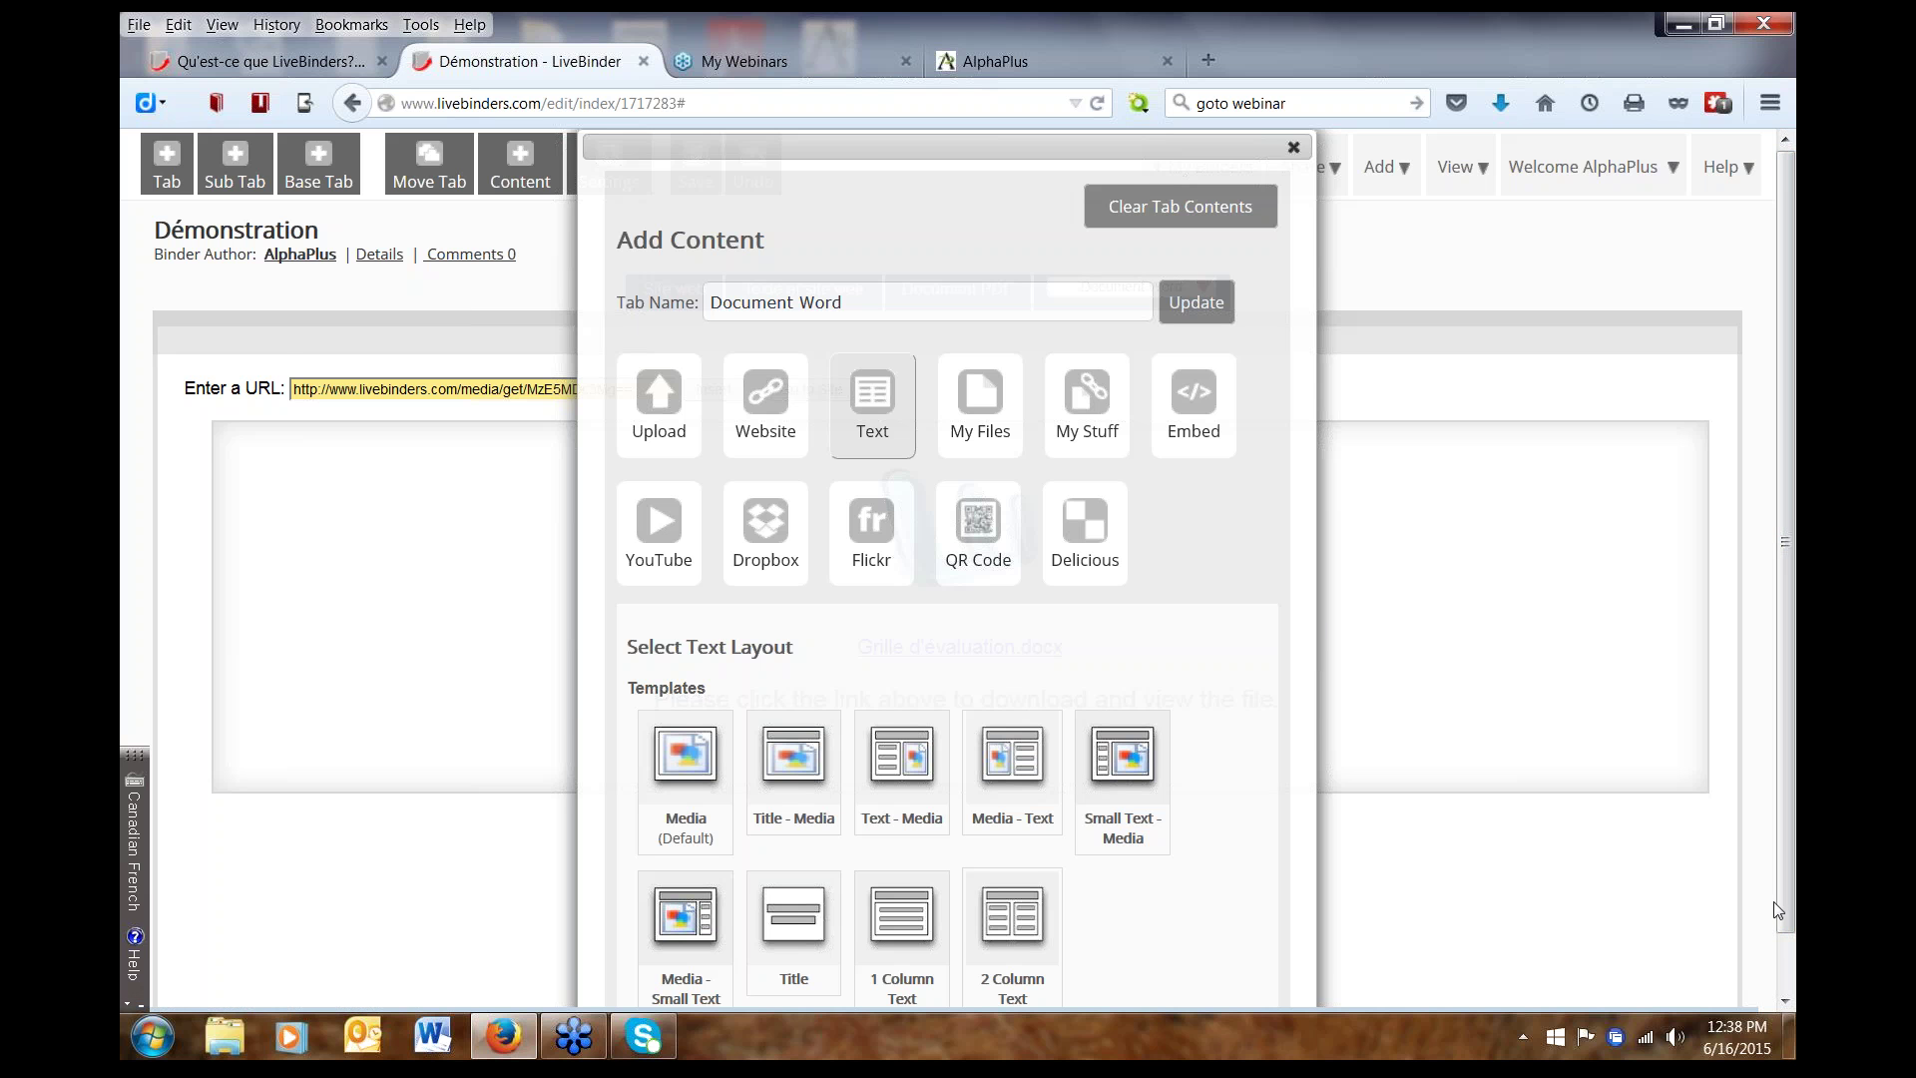
pyautogui.click(1785, 1001)
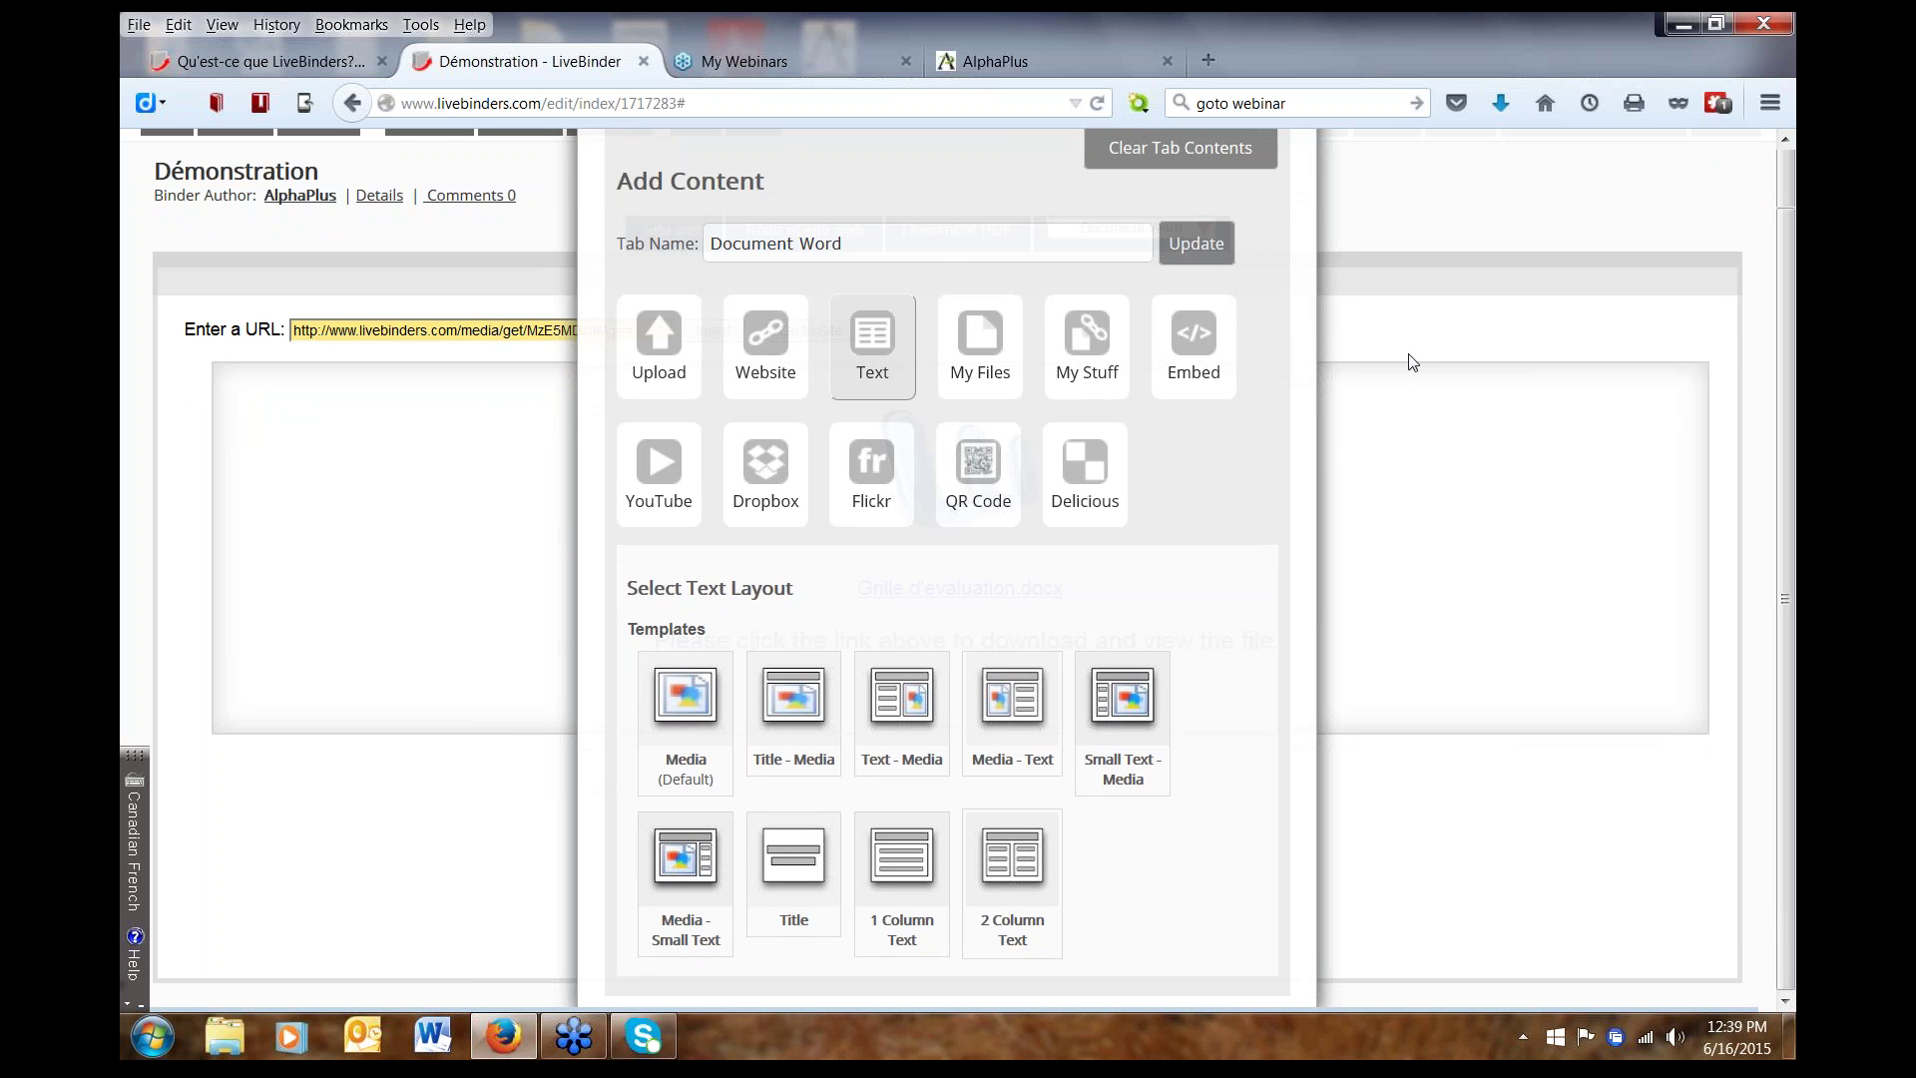
pyautogui.scroll(1, 1407, 359)
pyautogui.click(1293, 147)
pyautogui.moveTo(1295, 152)
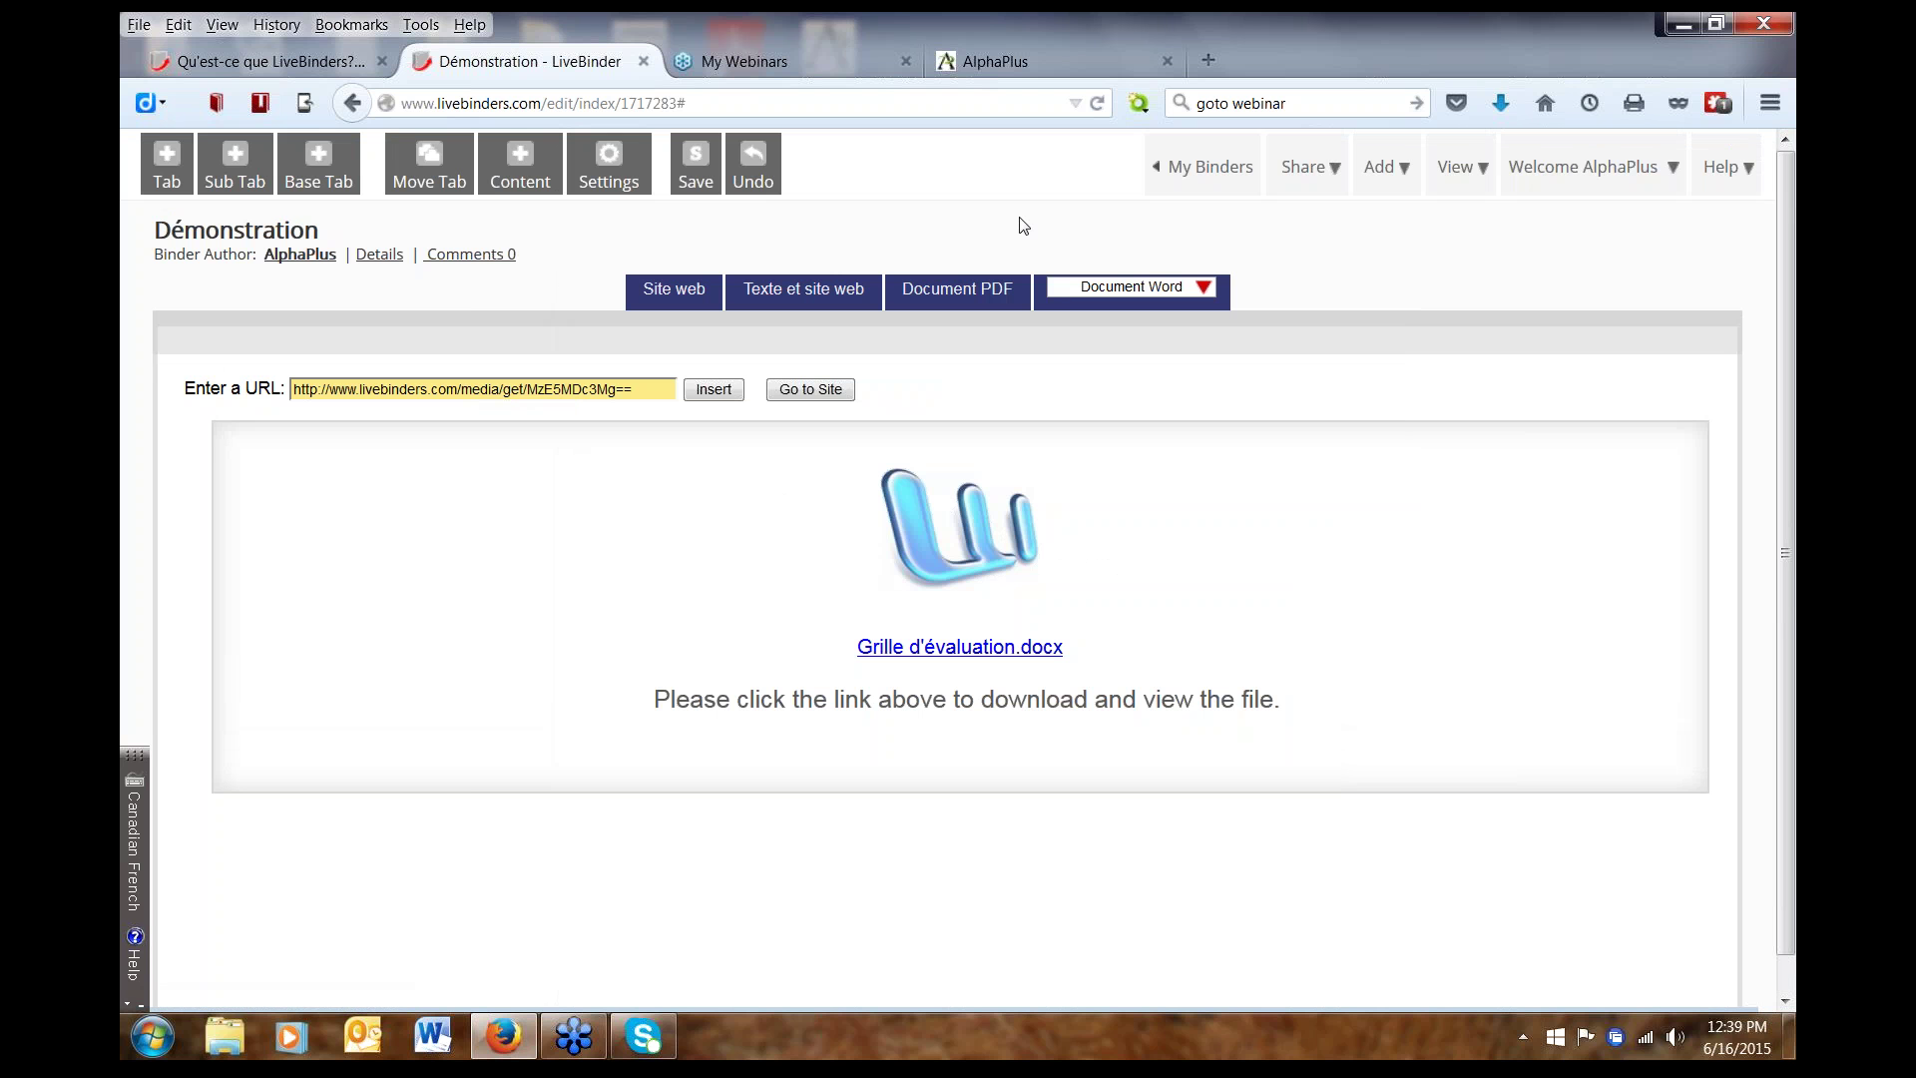
# Step: Add a new tab right after Document Word and title it 'Image'
pyautogui.click(1205, 287)
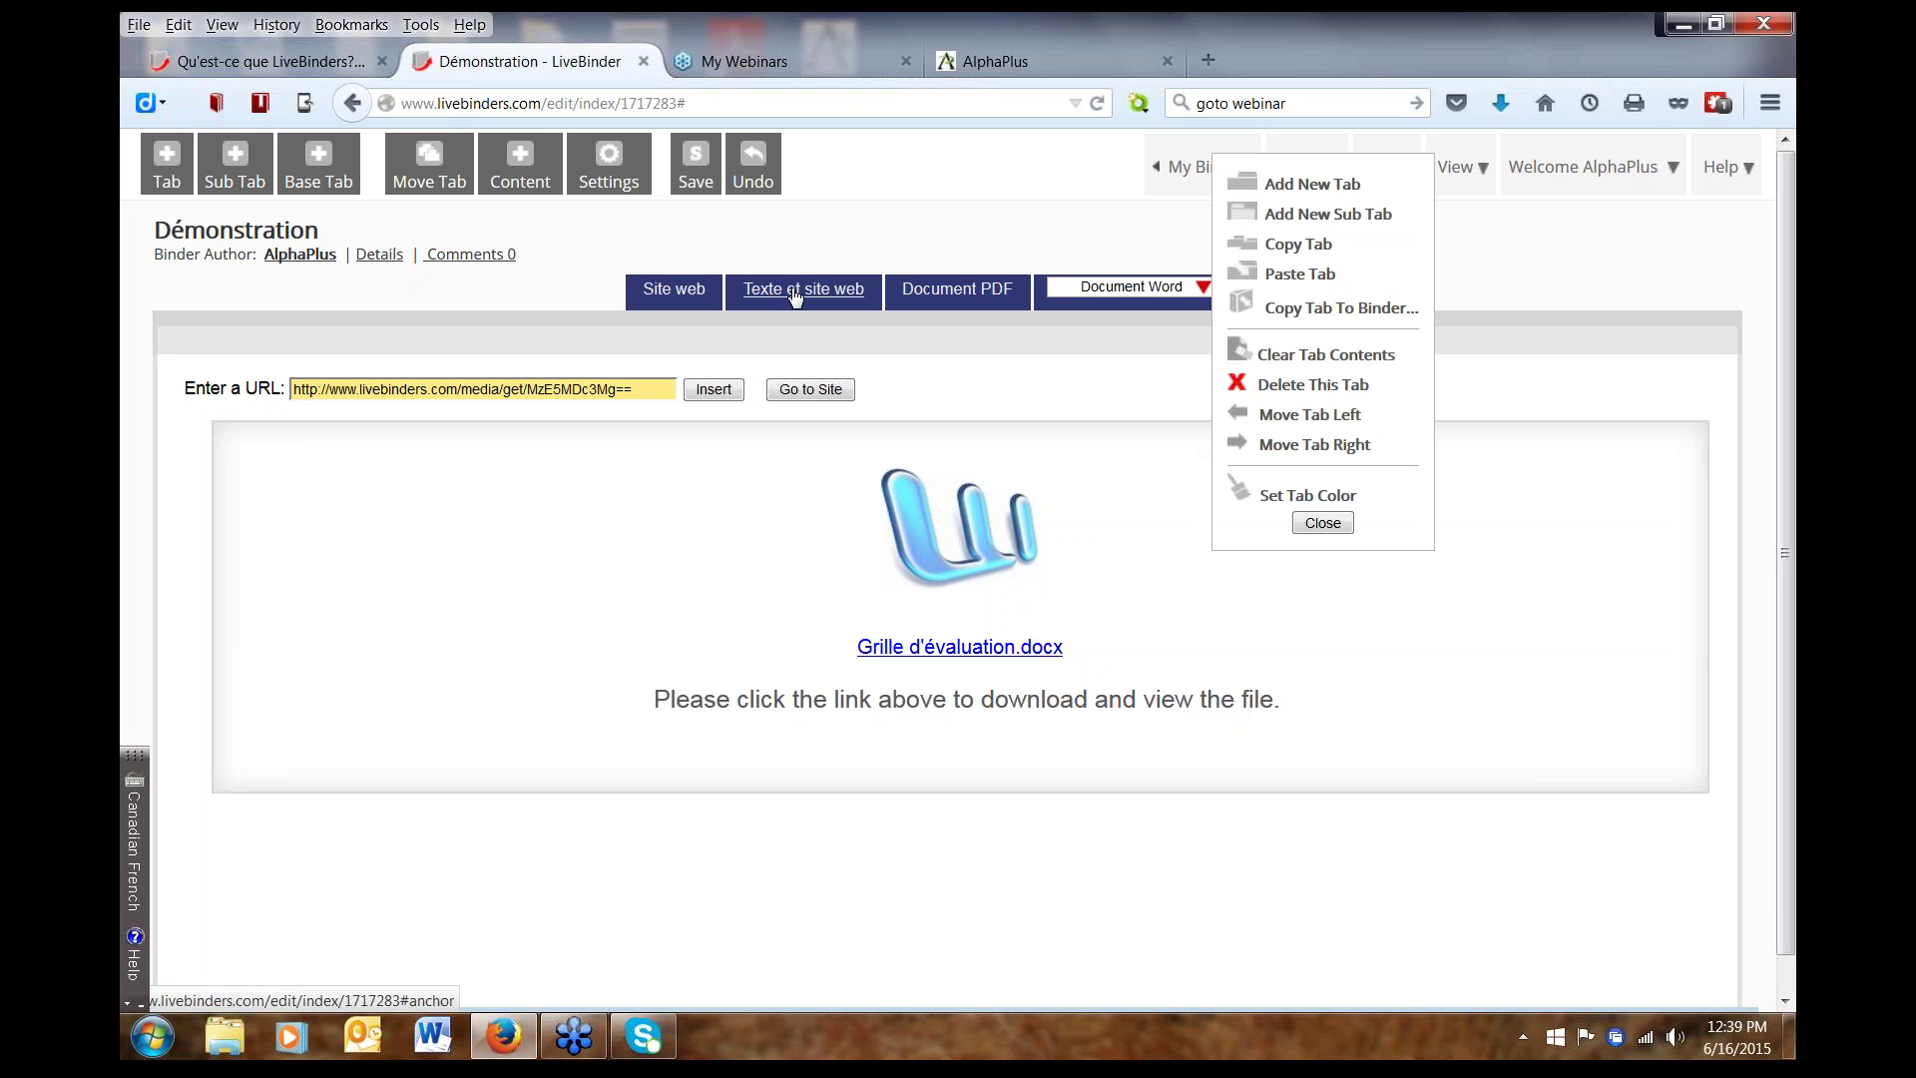
pyautogui.click(1297, 185)
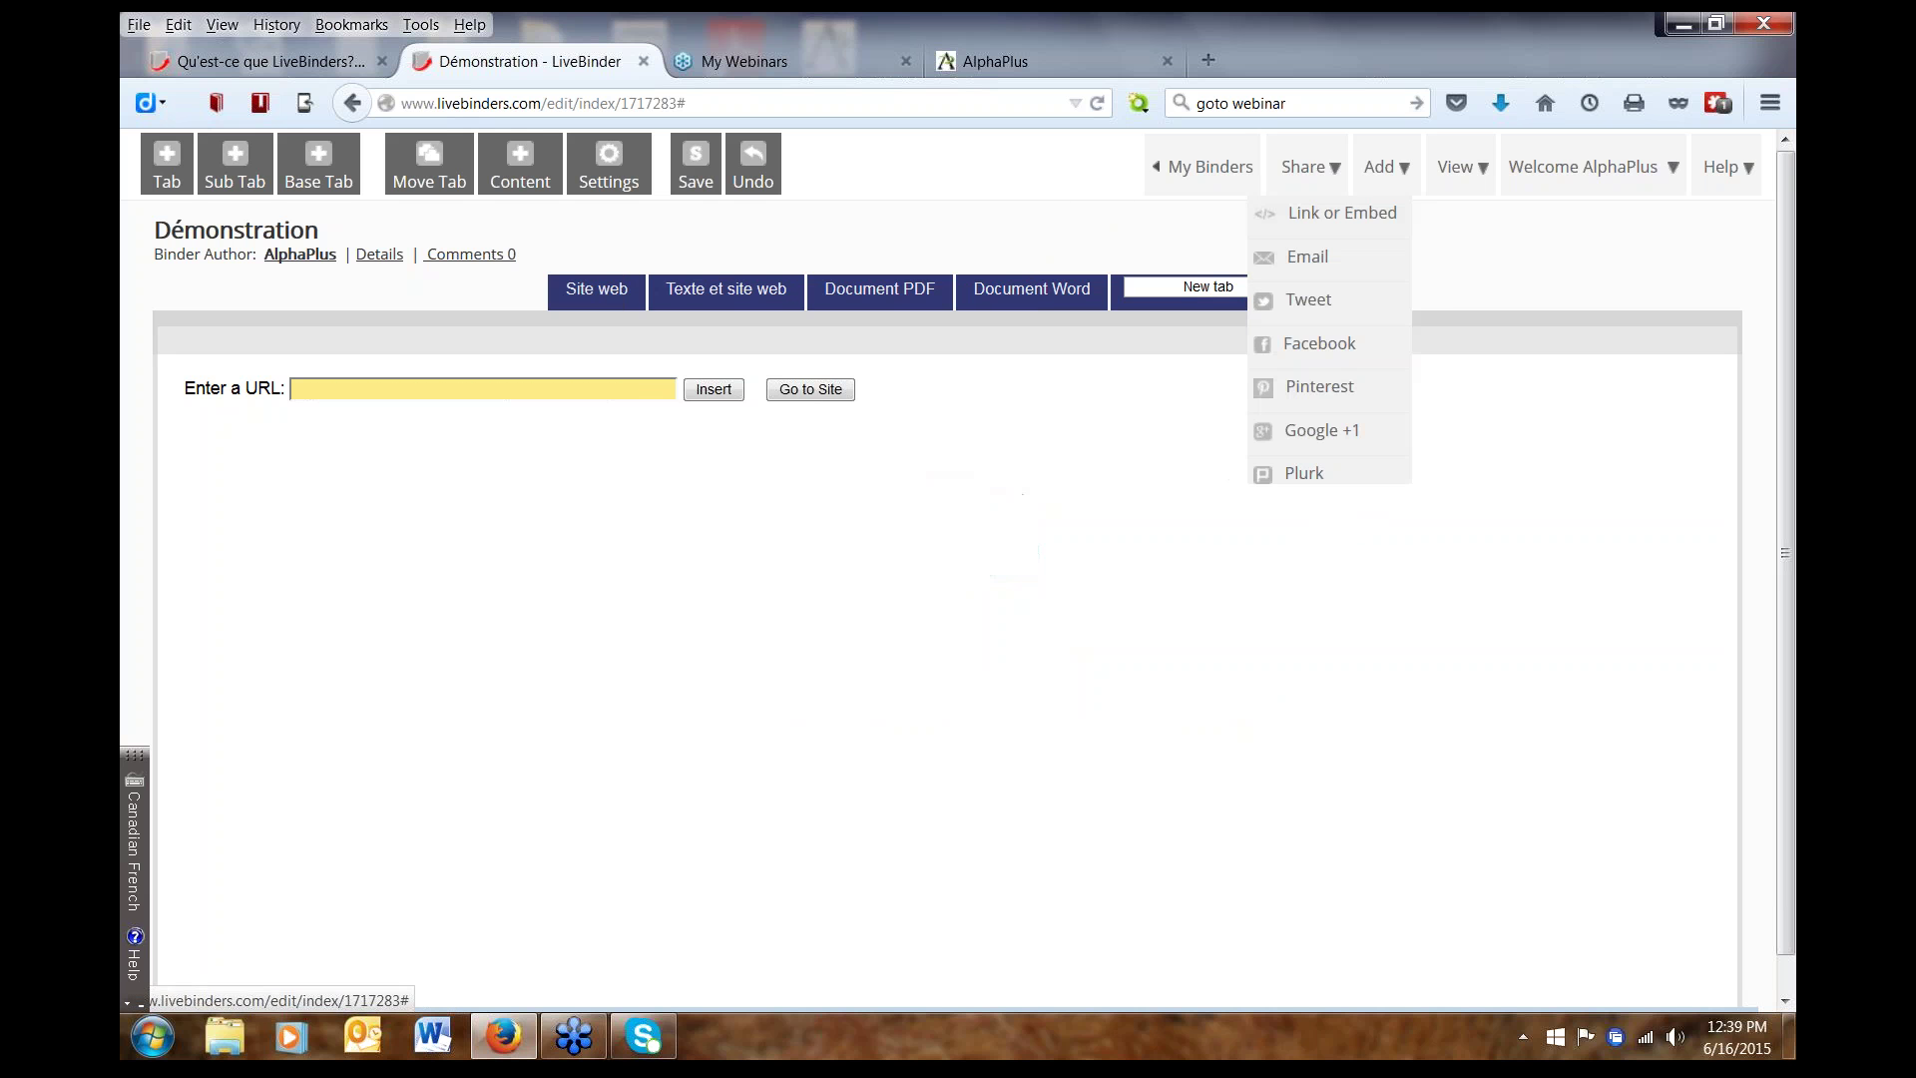
pyautogui.click(1236, 285)
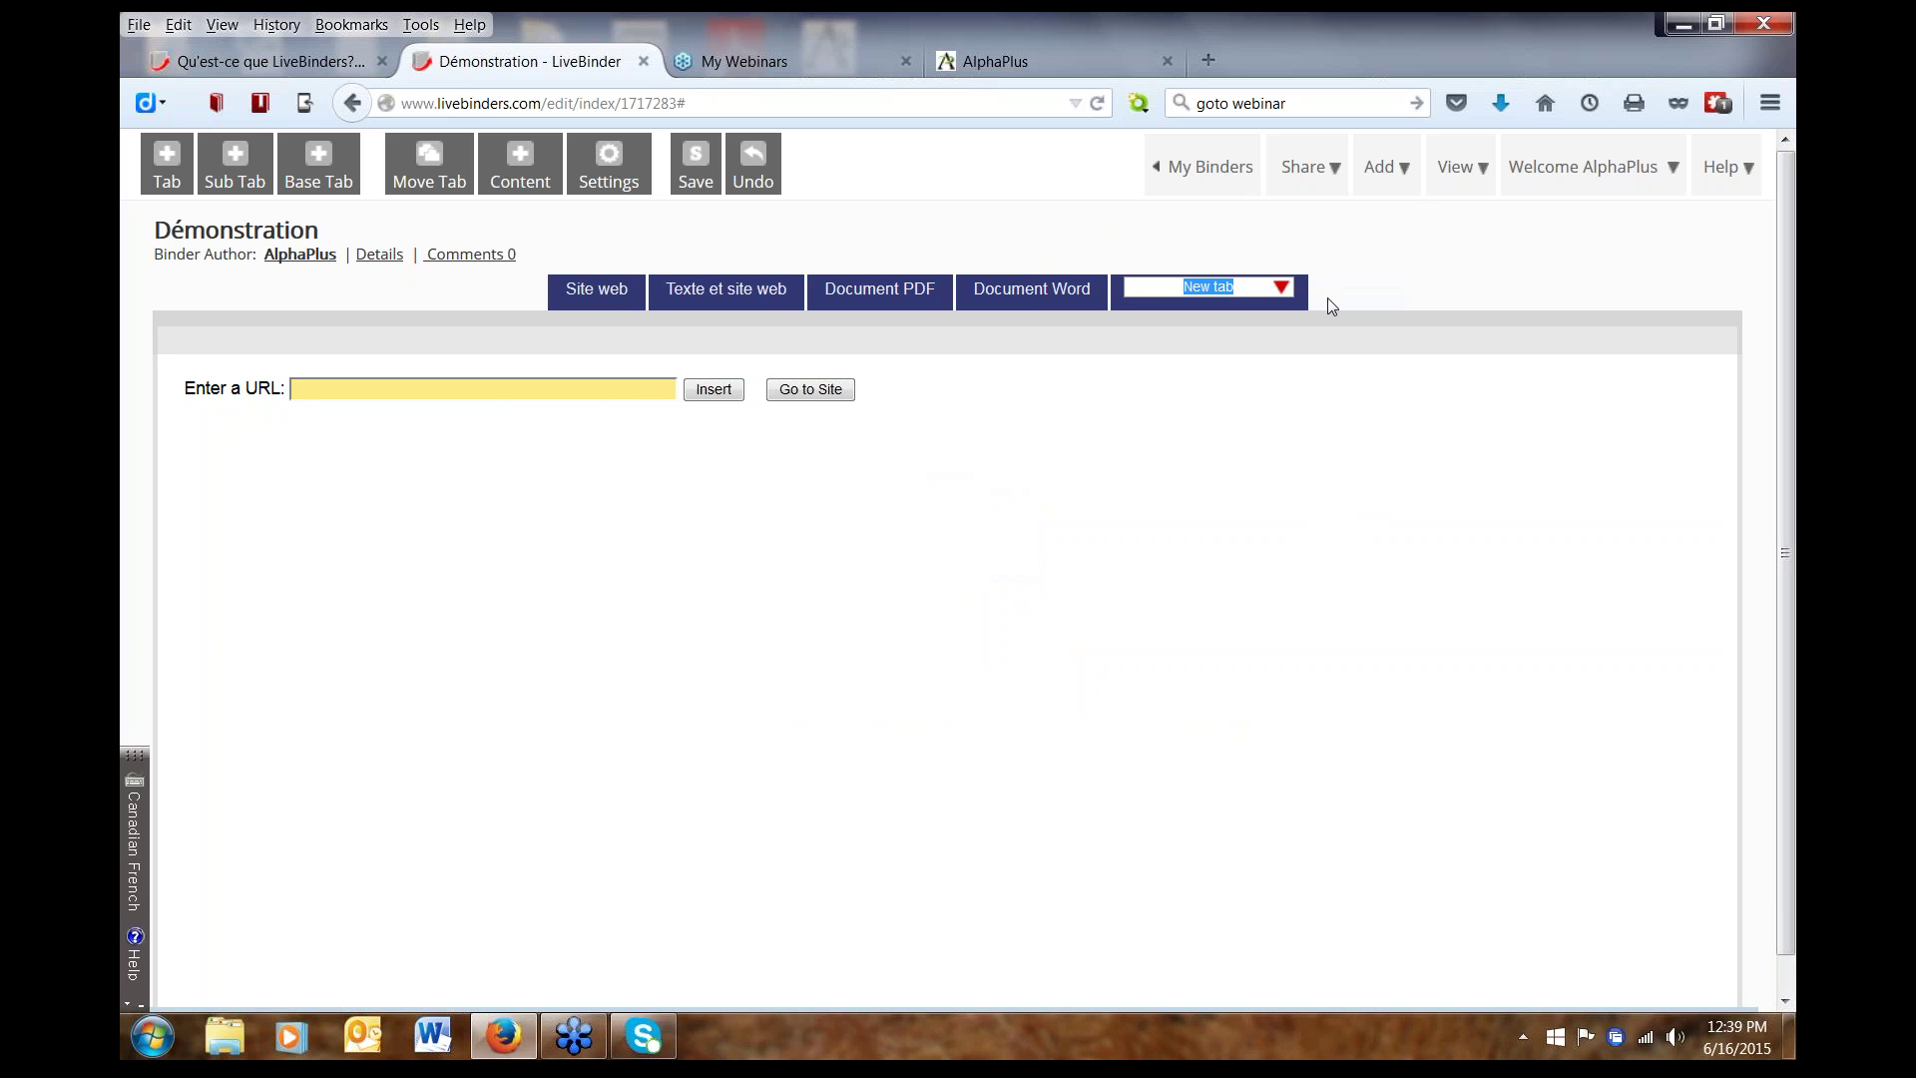
pyautogui.write('Image')
pyautogui.doubleClick(1264, 288)
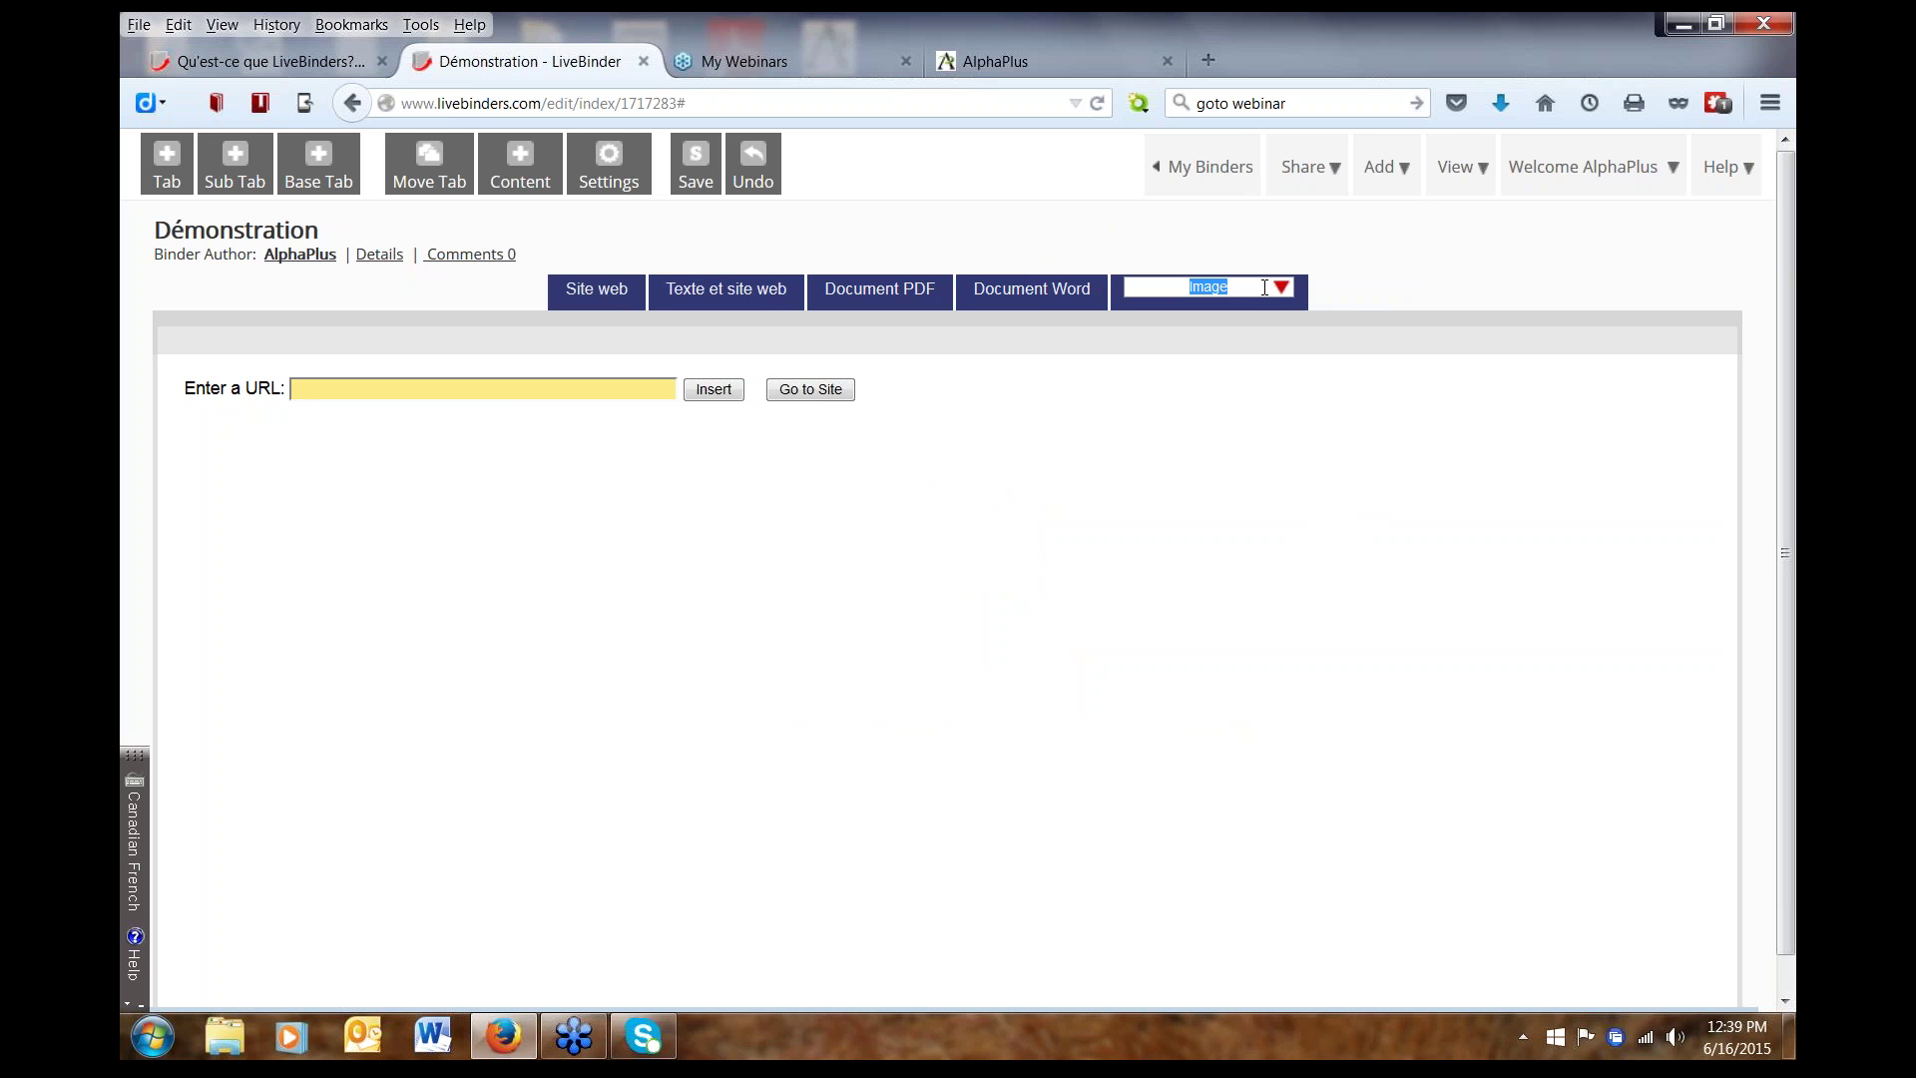
# Step: Upload visuel-Aurore-boreale.jpg from the Downloads folder onto the Image tab
pyautogui.click(520, 165)
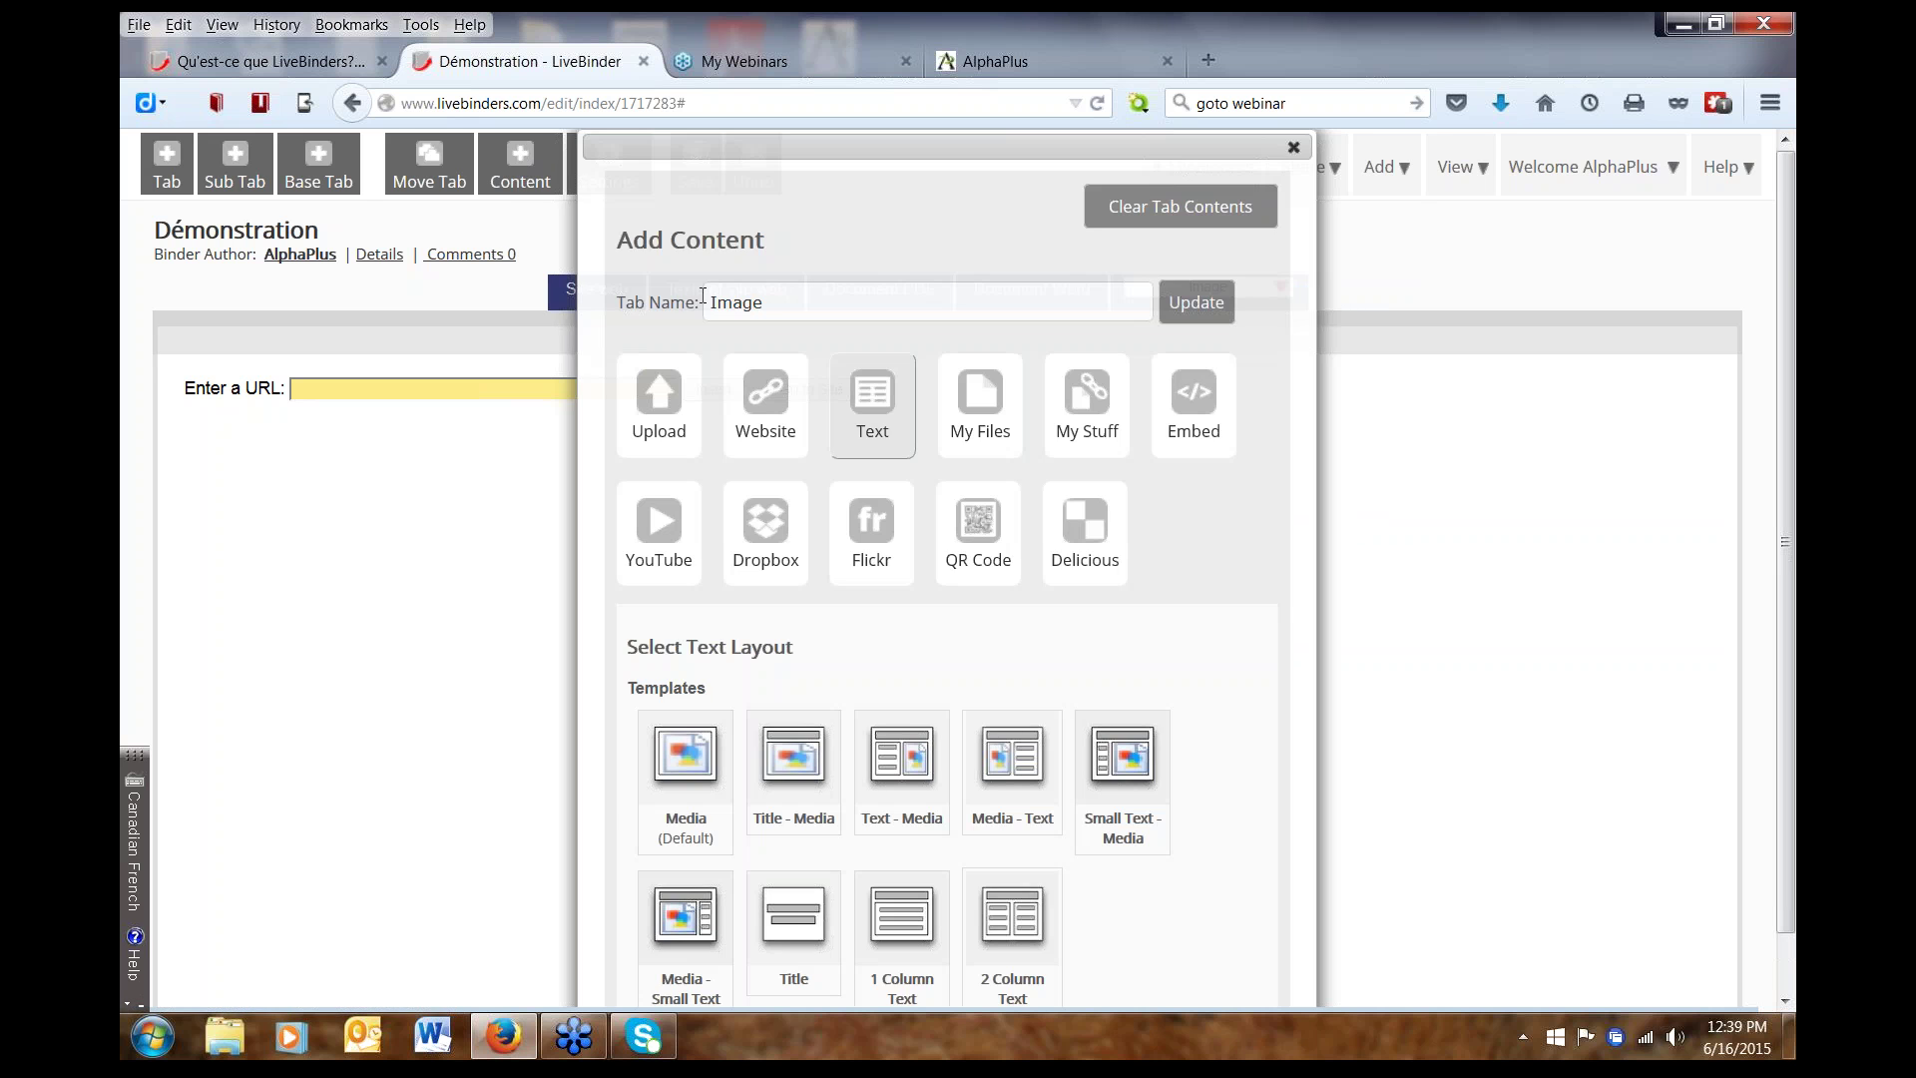
pyautogui.click(662, 400)
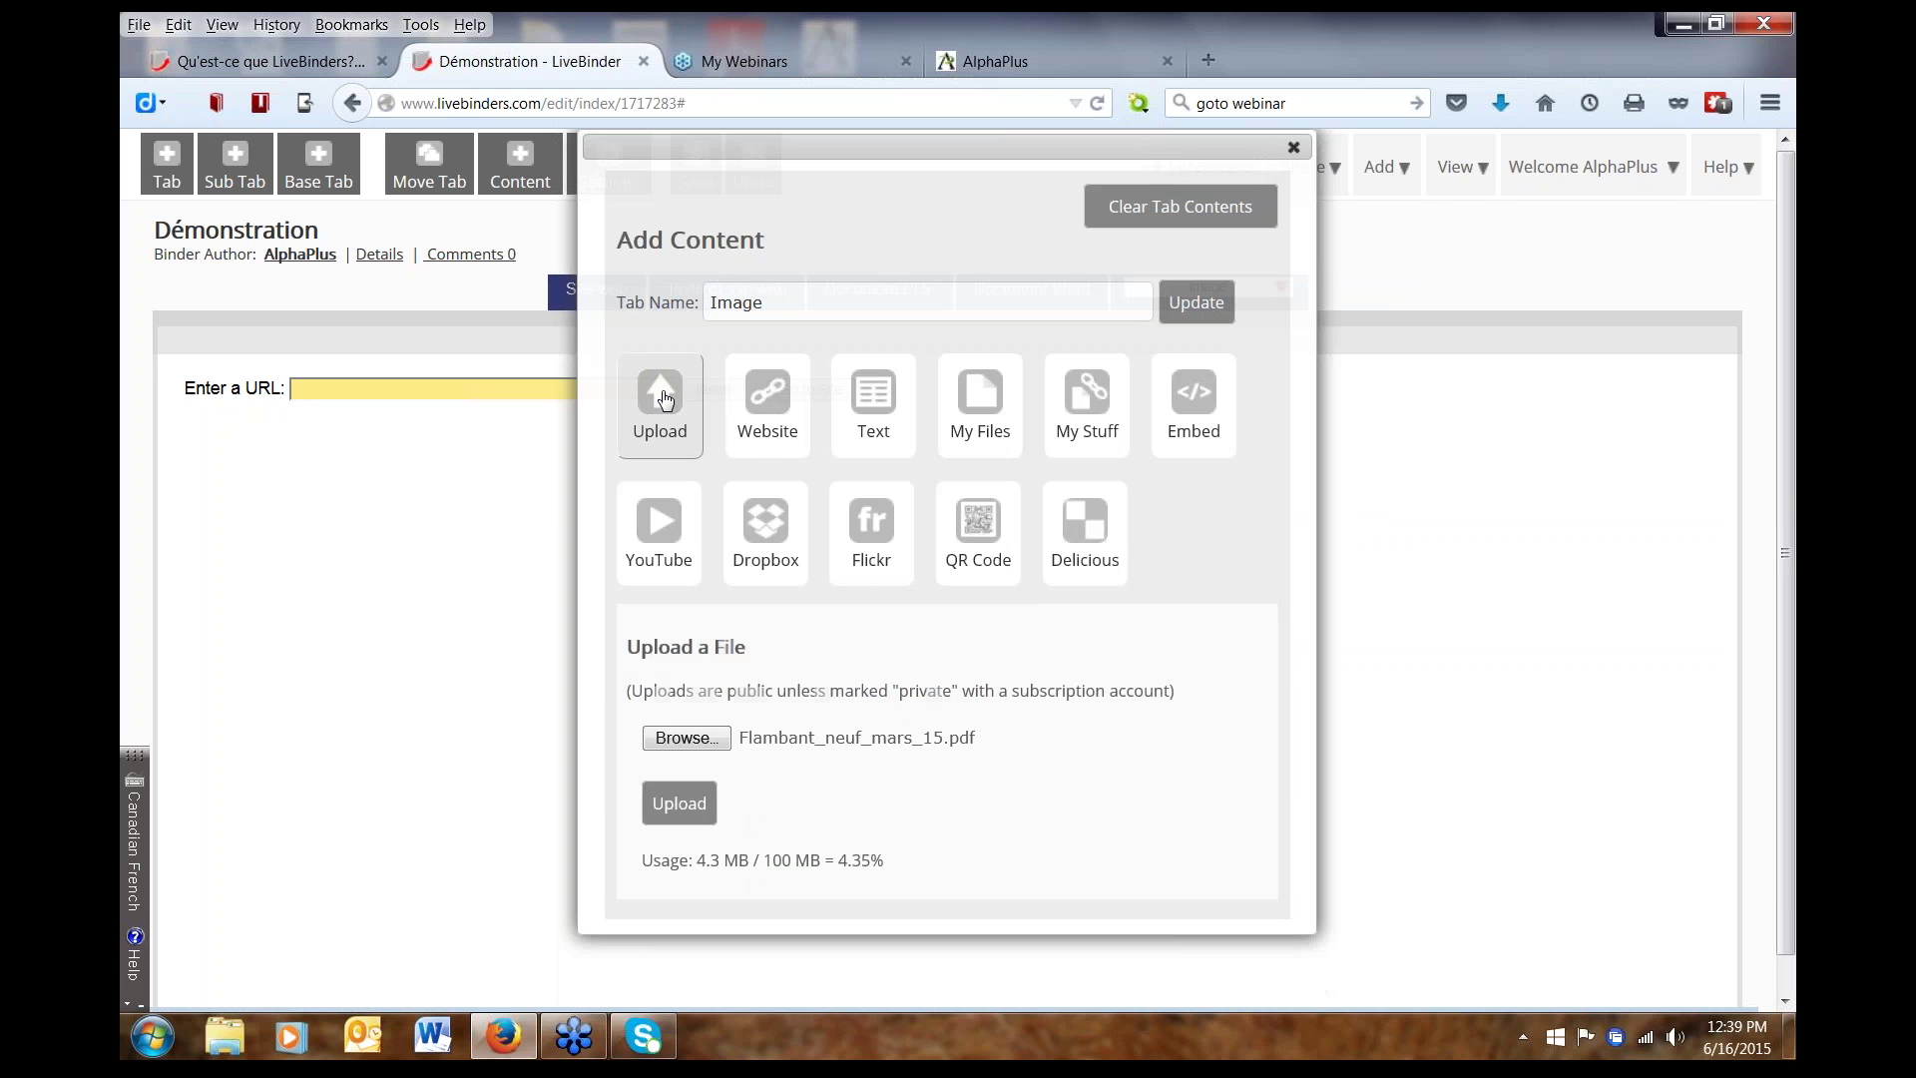
pyautogui.click(686, 738)
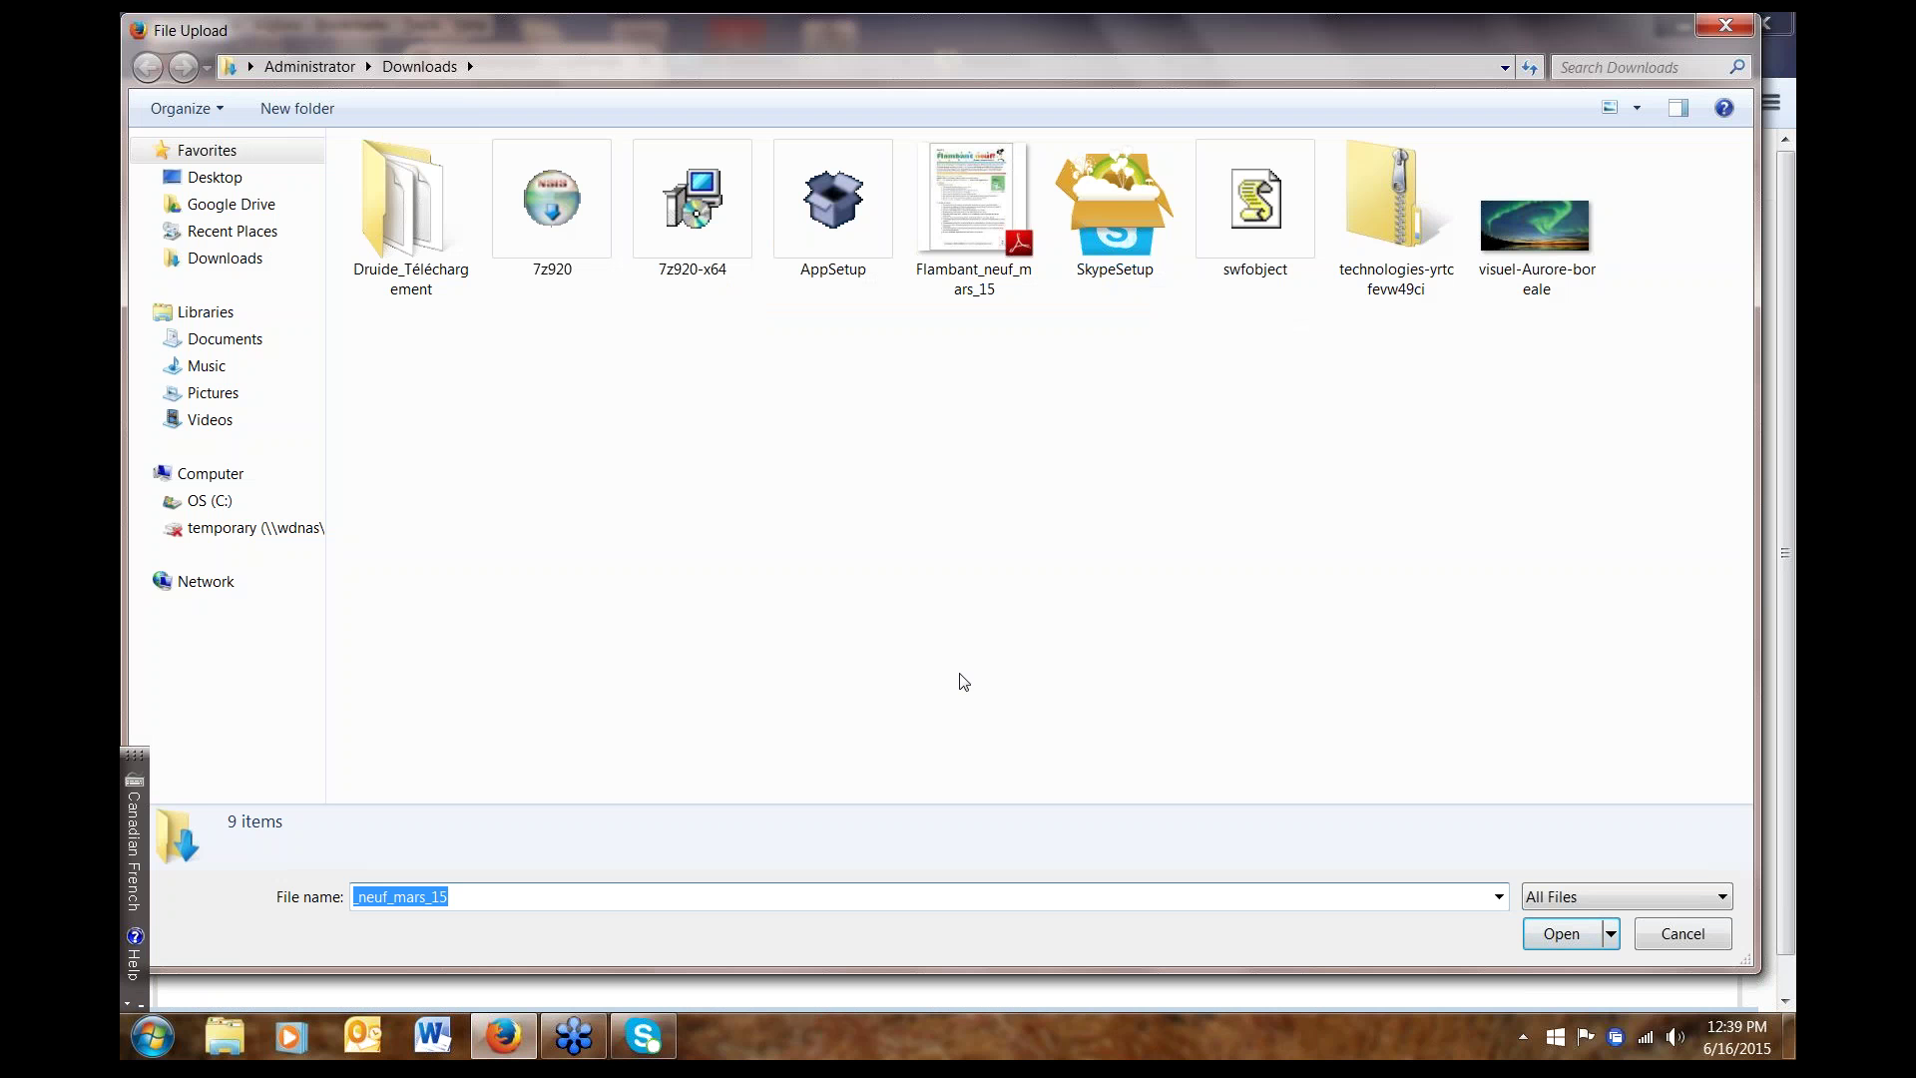
pyautogui.click(1519, 64)
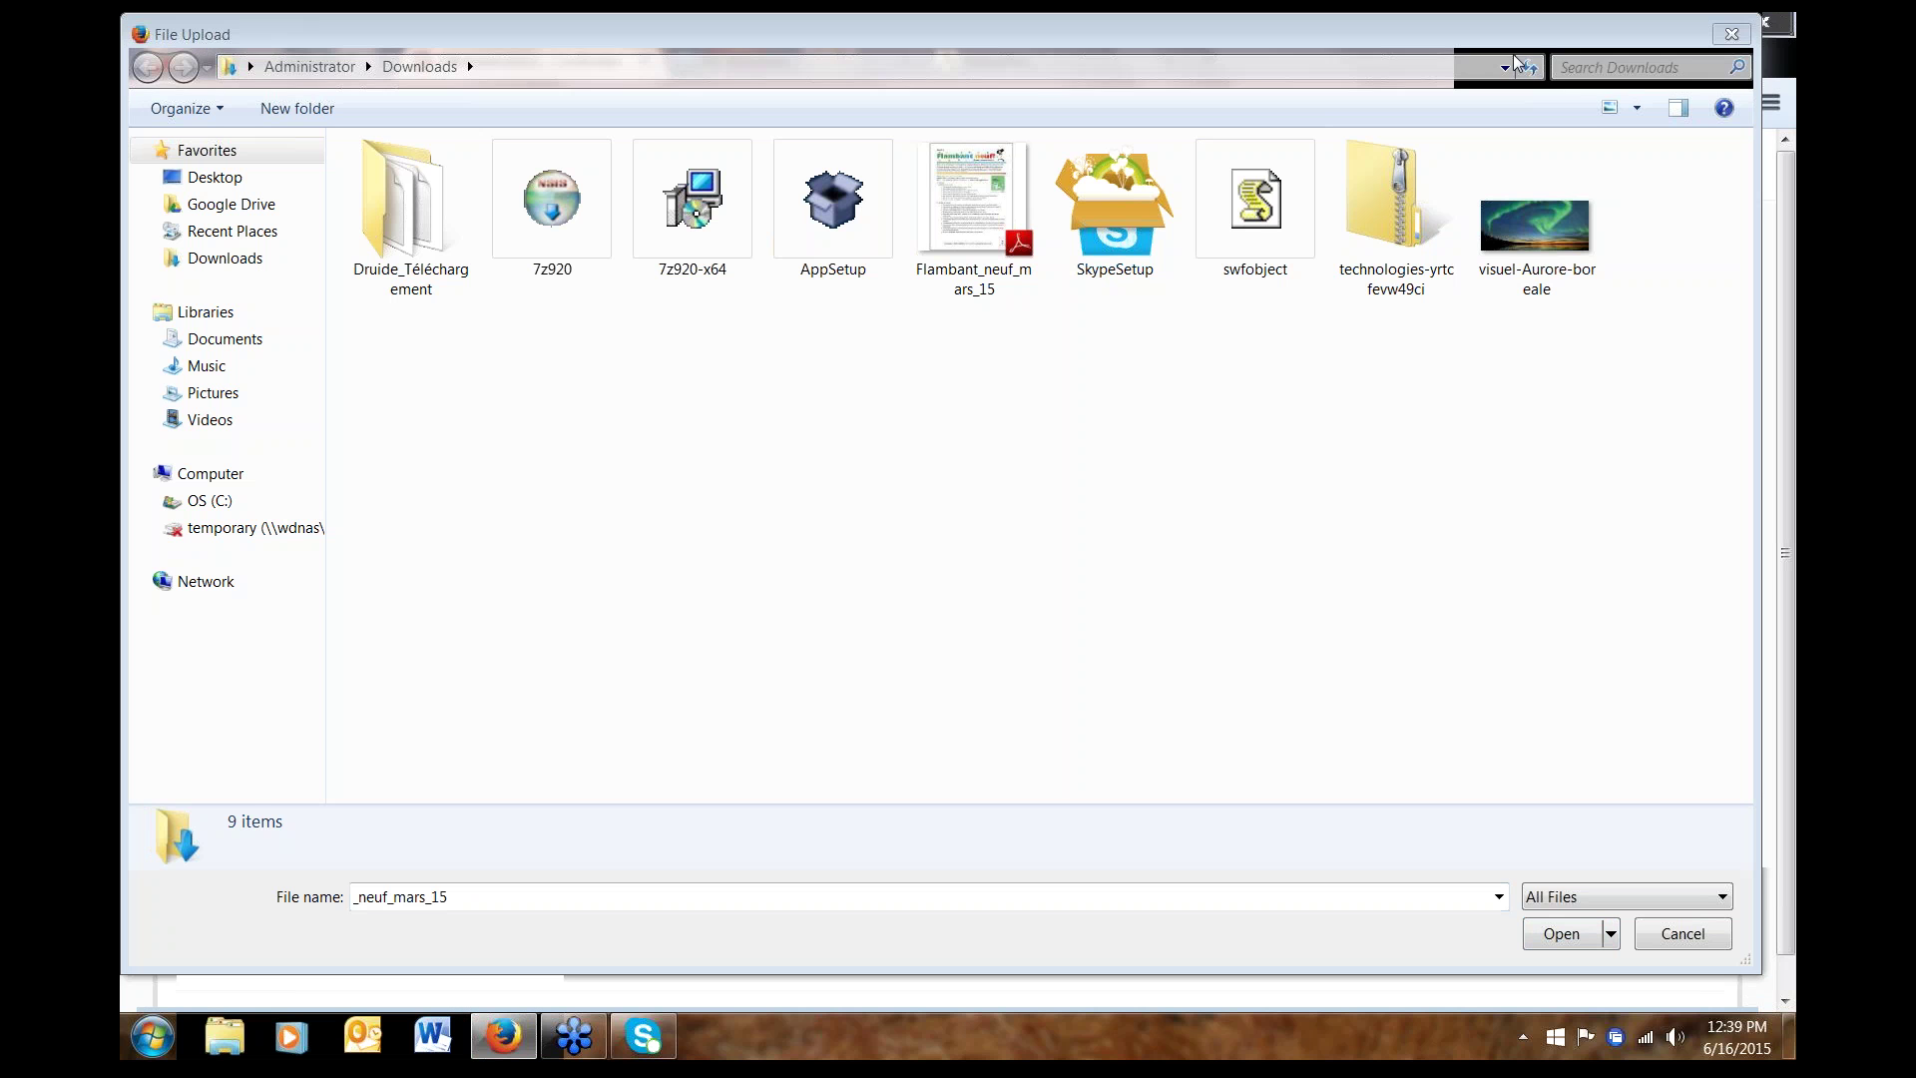
pyautogui.click(1546, 240)
pyautogui.click(1561, 933)
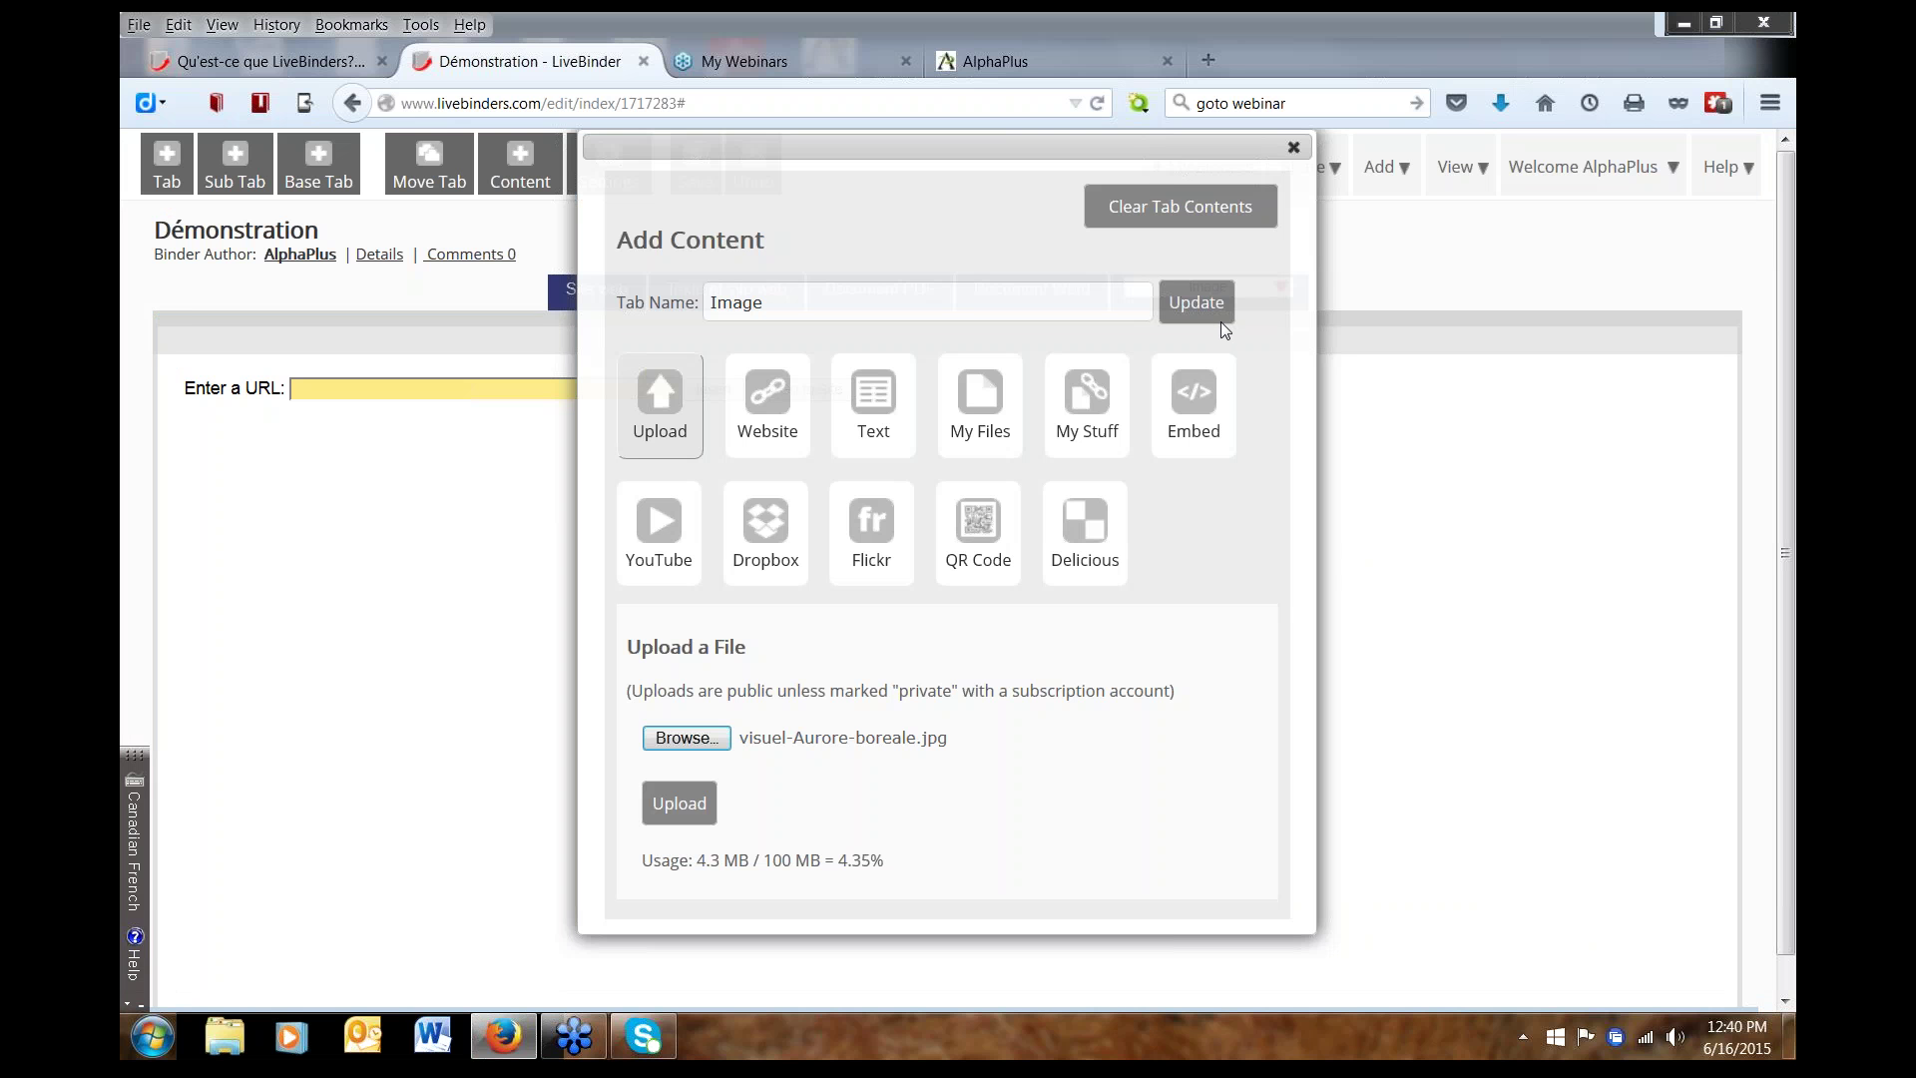
pyautogui.click(679, 804)
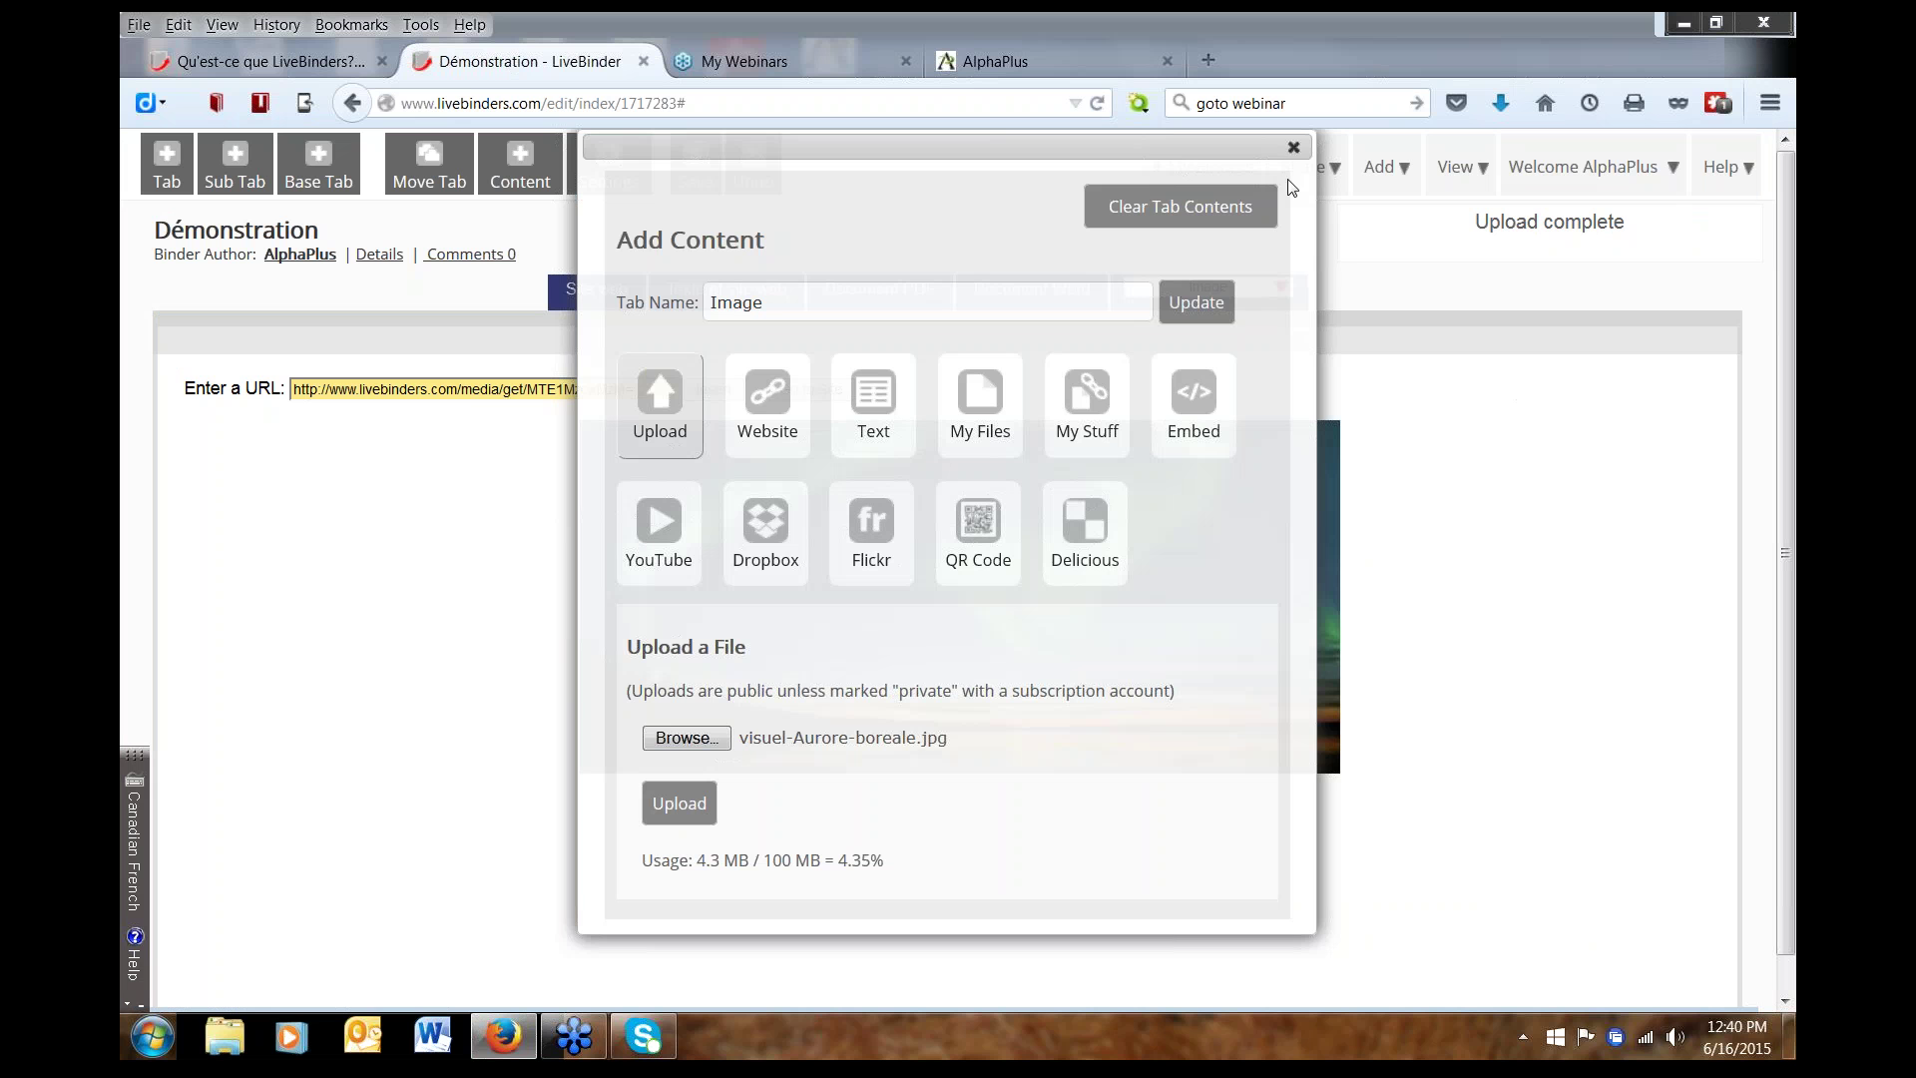
pyautogui.click(1296, 148)
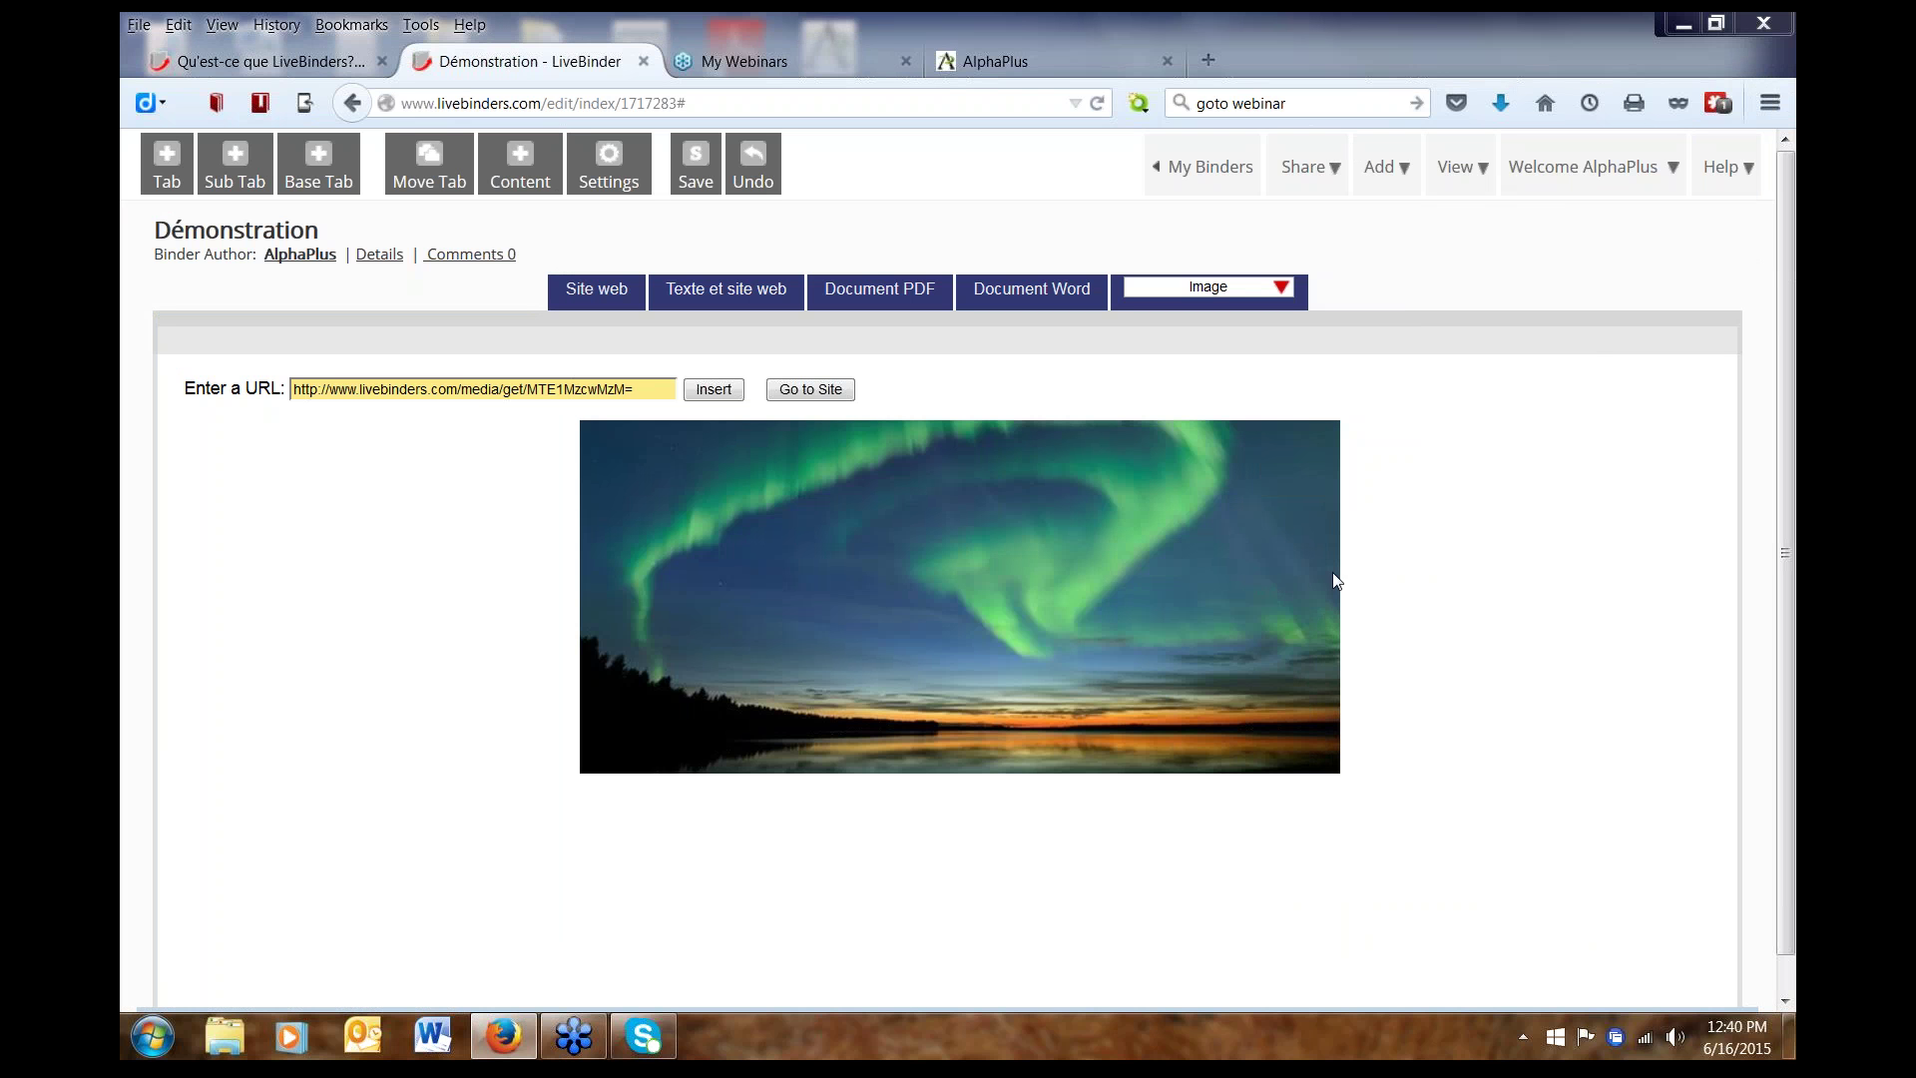
# Step: Apply the Text - Media template to the Image tab and save the binder
pyautogui.click(519, 163)
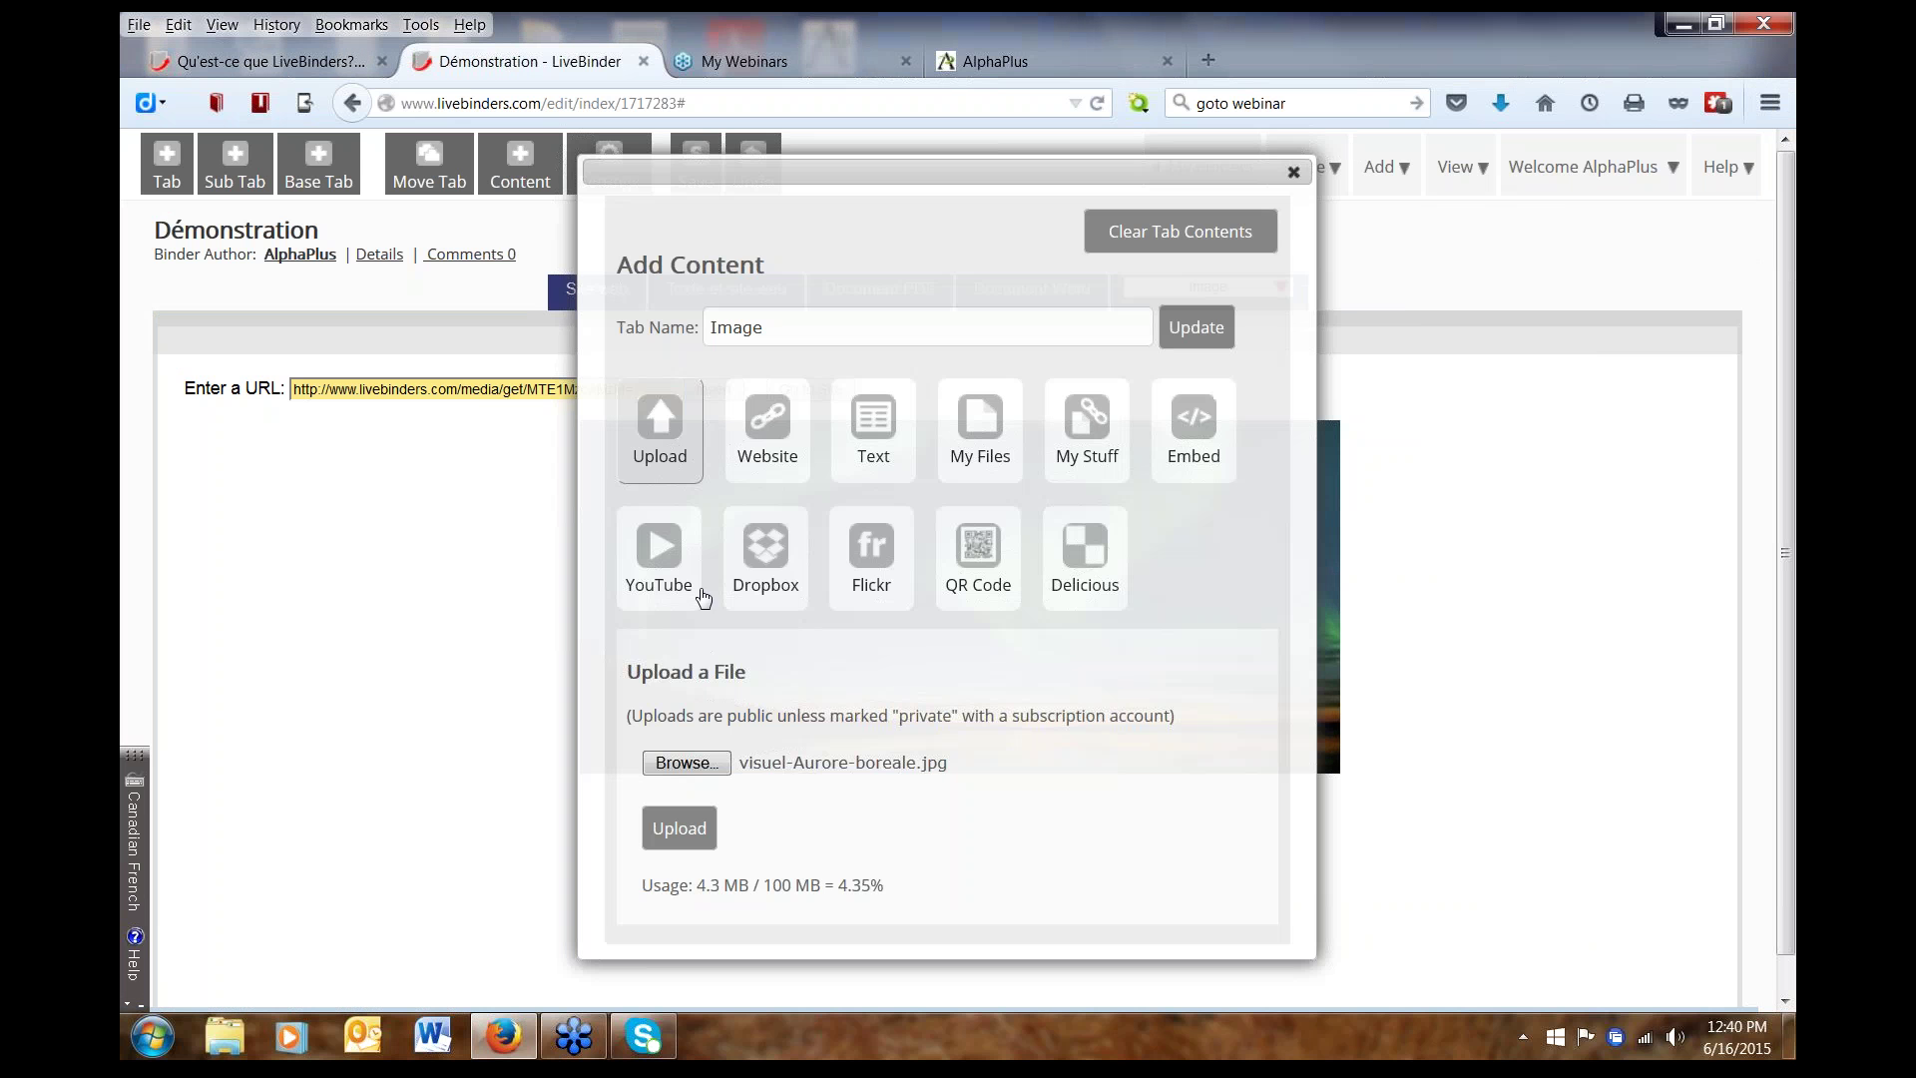
pyautogui.click(880, 433)
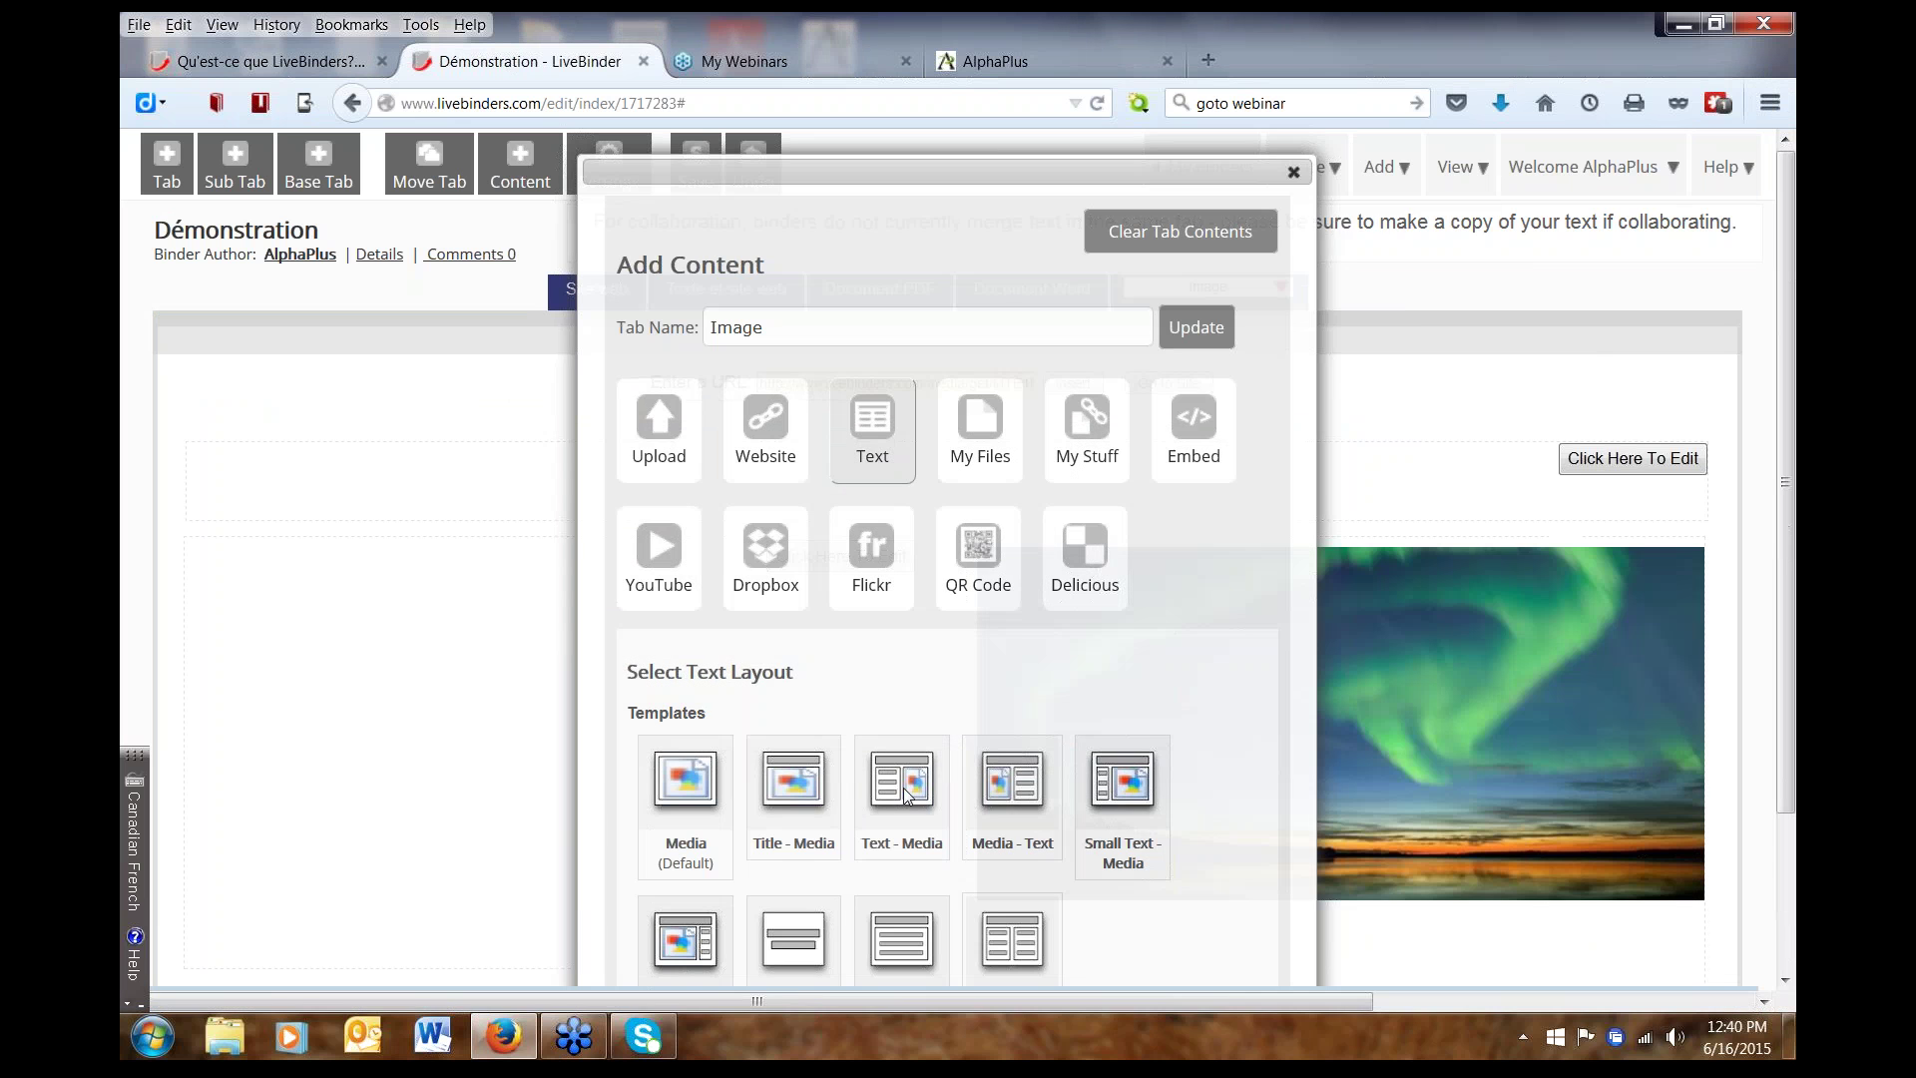
pyautogui.click(1293, 171)
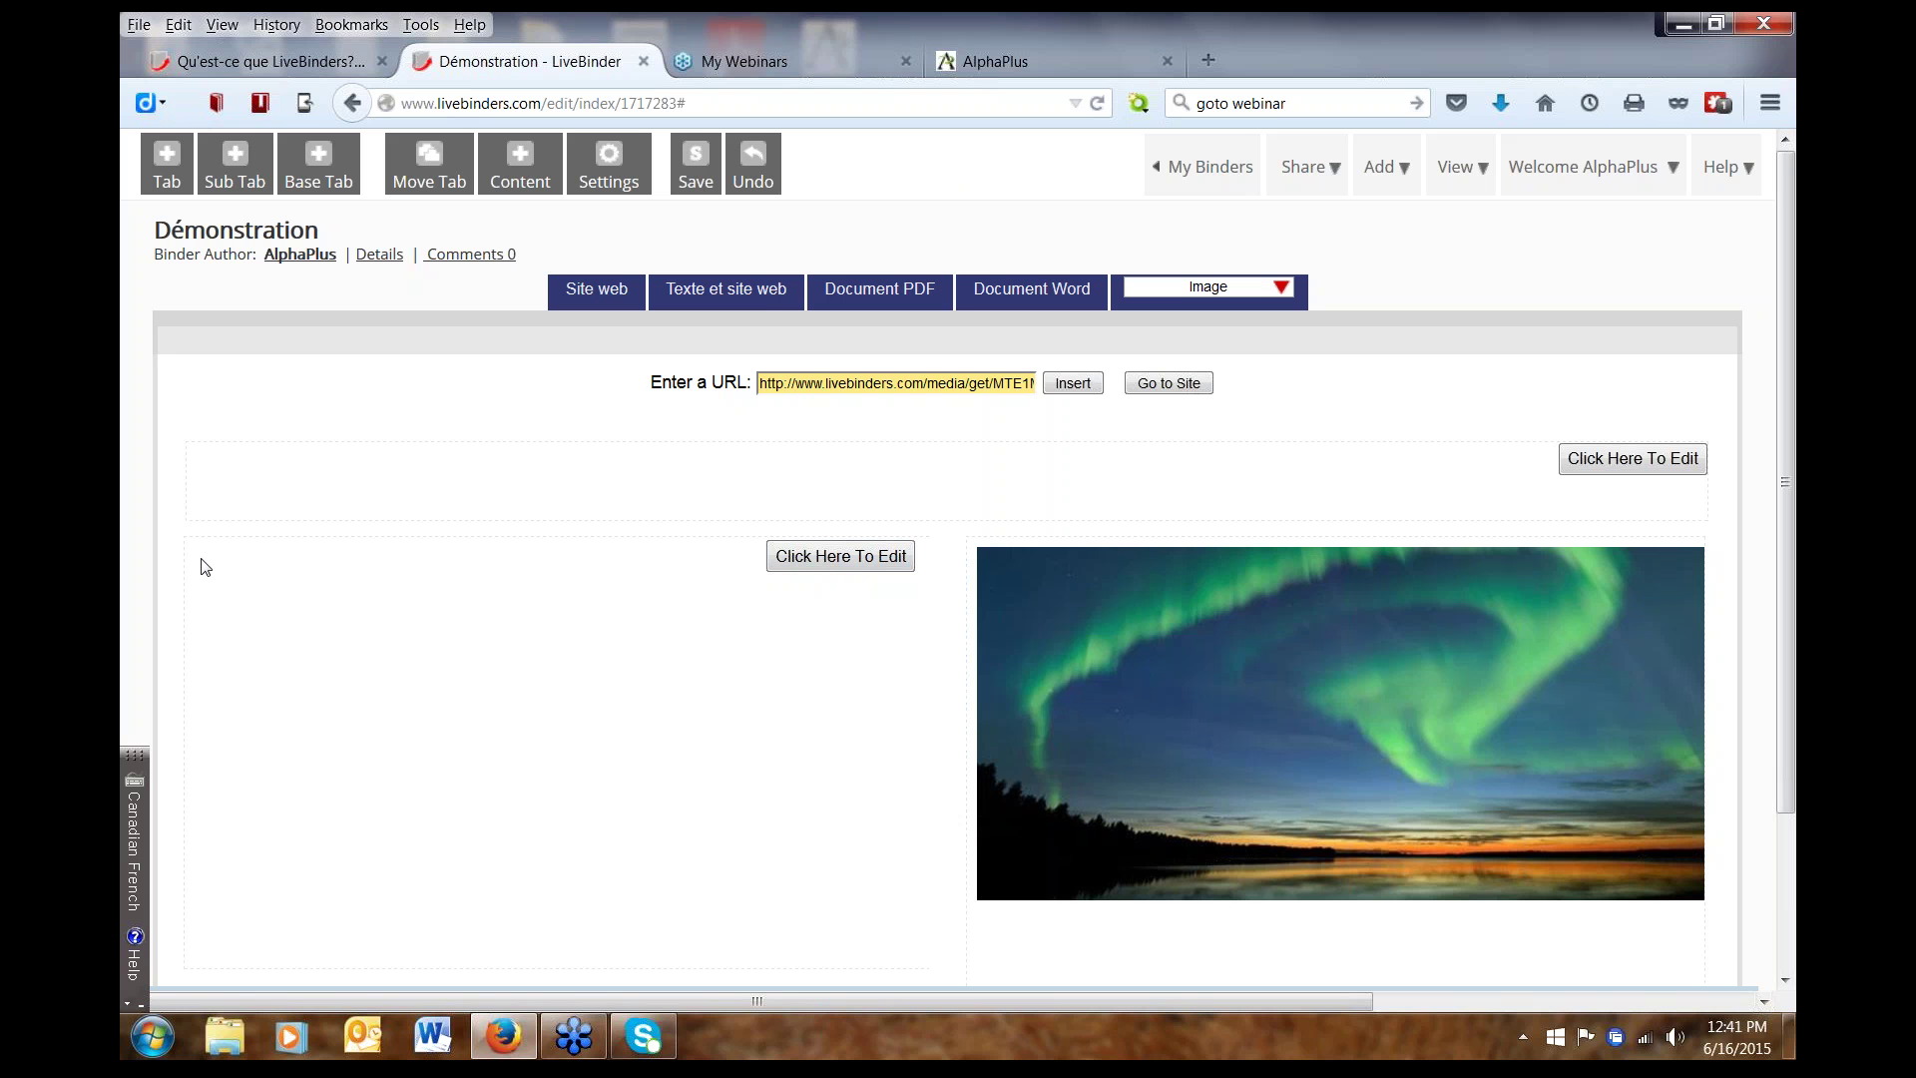
pyautogui.click(697, 167)
# Step: Delete the Site web tab from the Démonstration binder, confirming the deletion
pyautogui.click(628, 306)
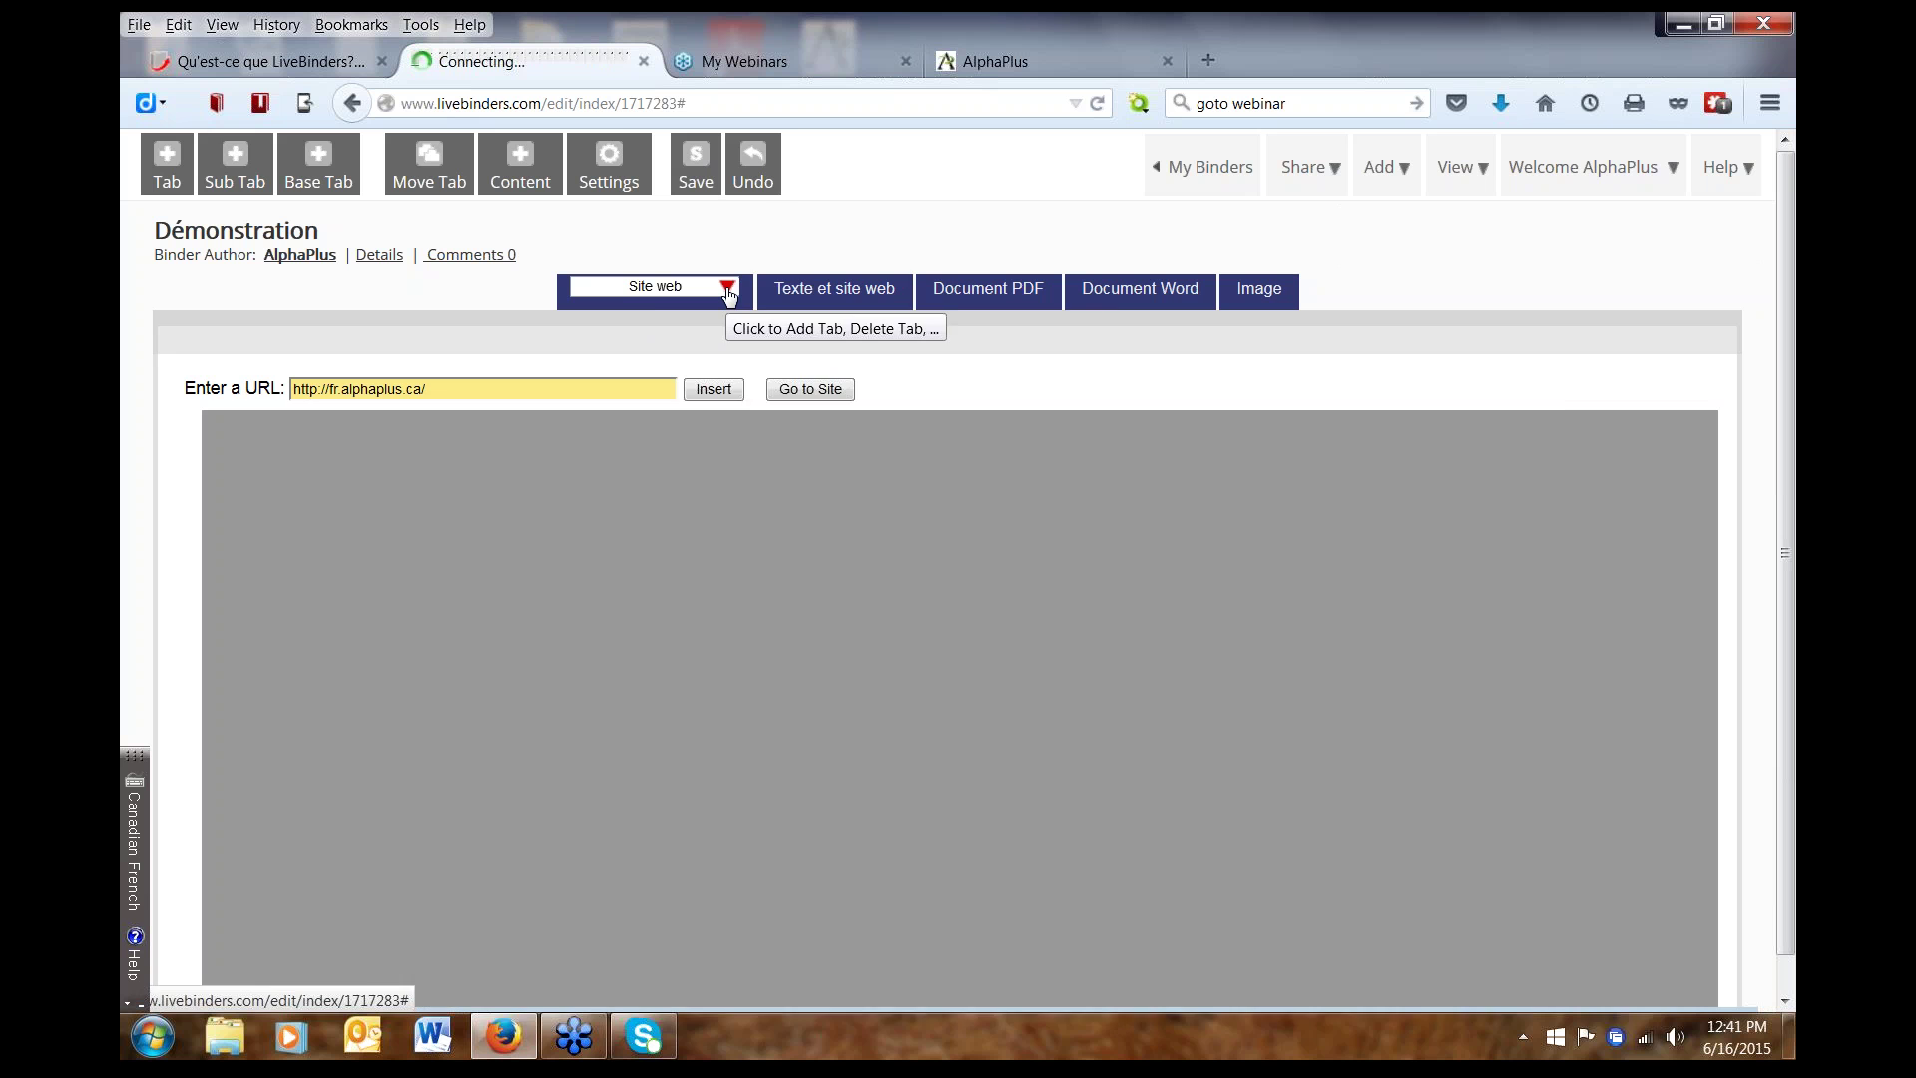
pyautogui.click(728, 291)
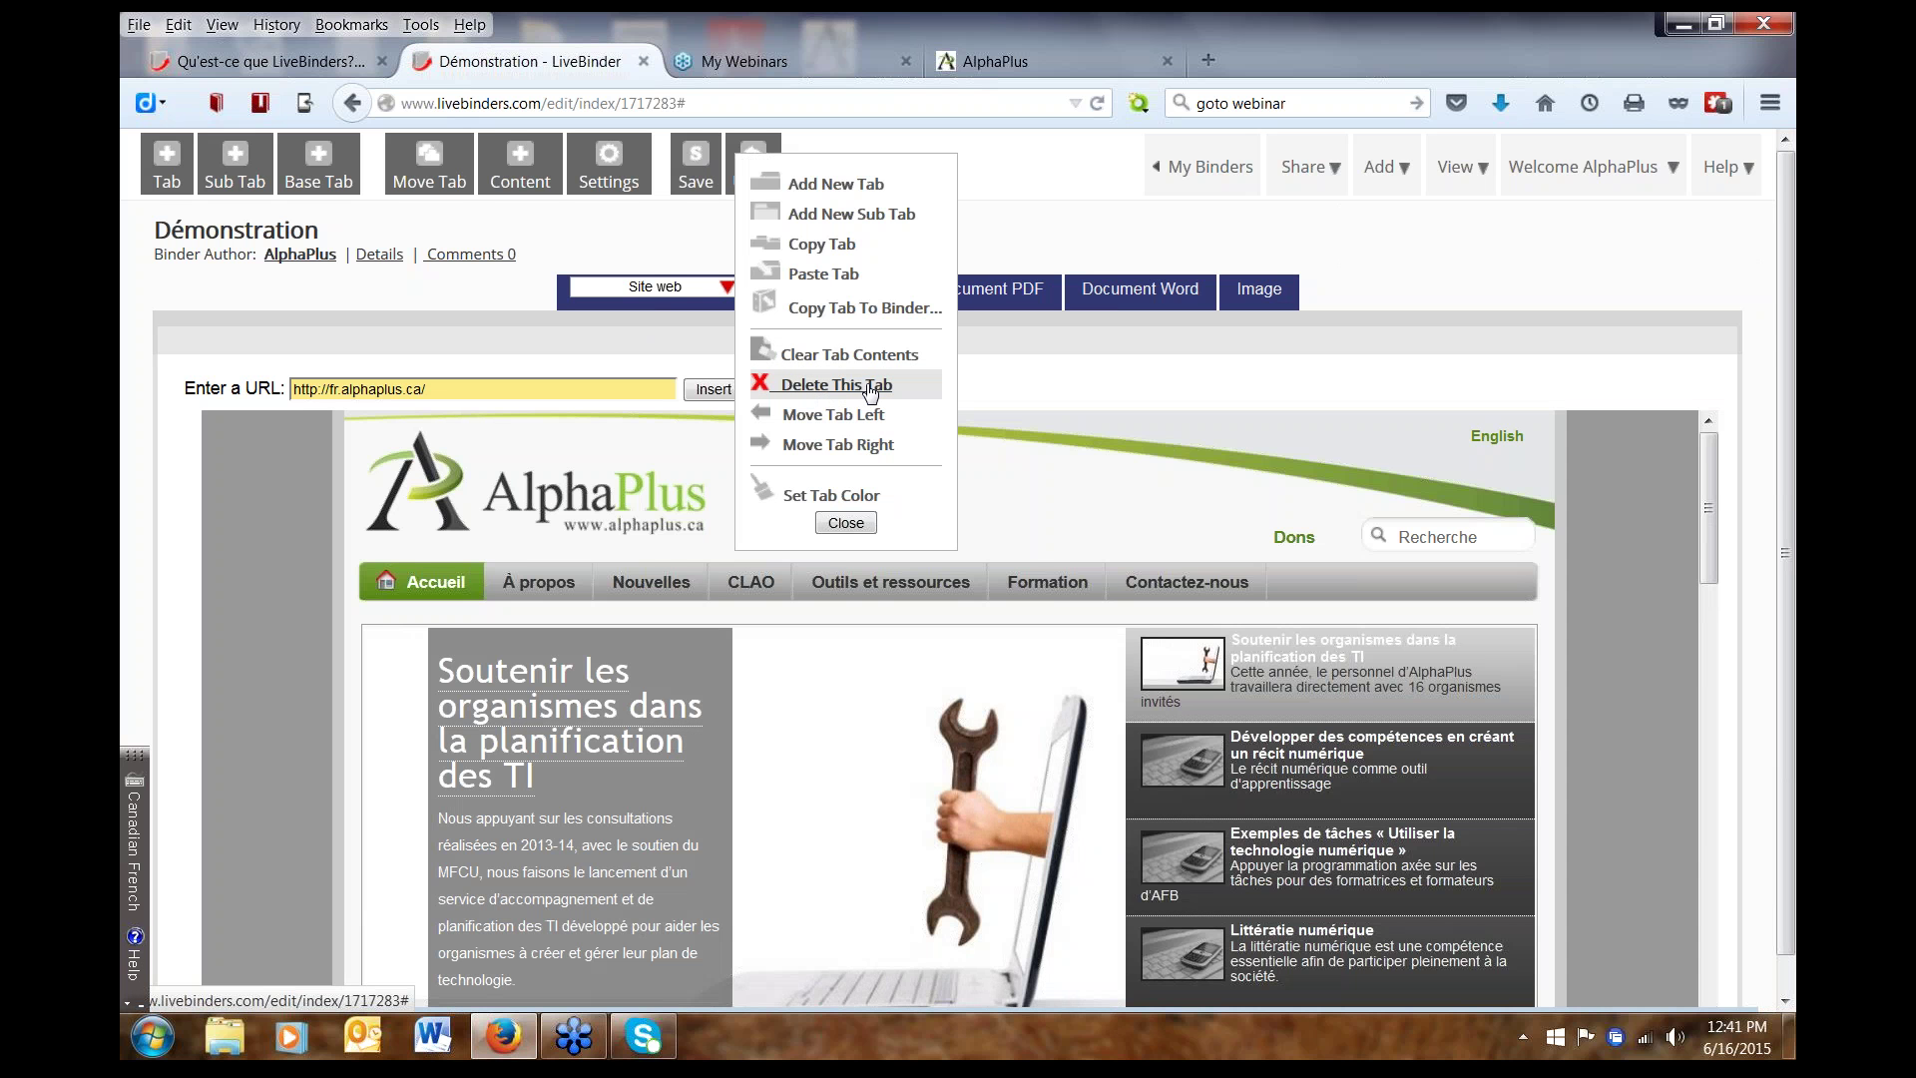
pyautogui.click(867, 386)
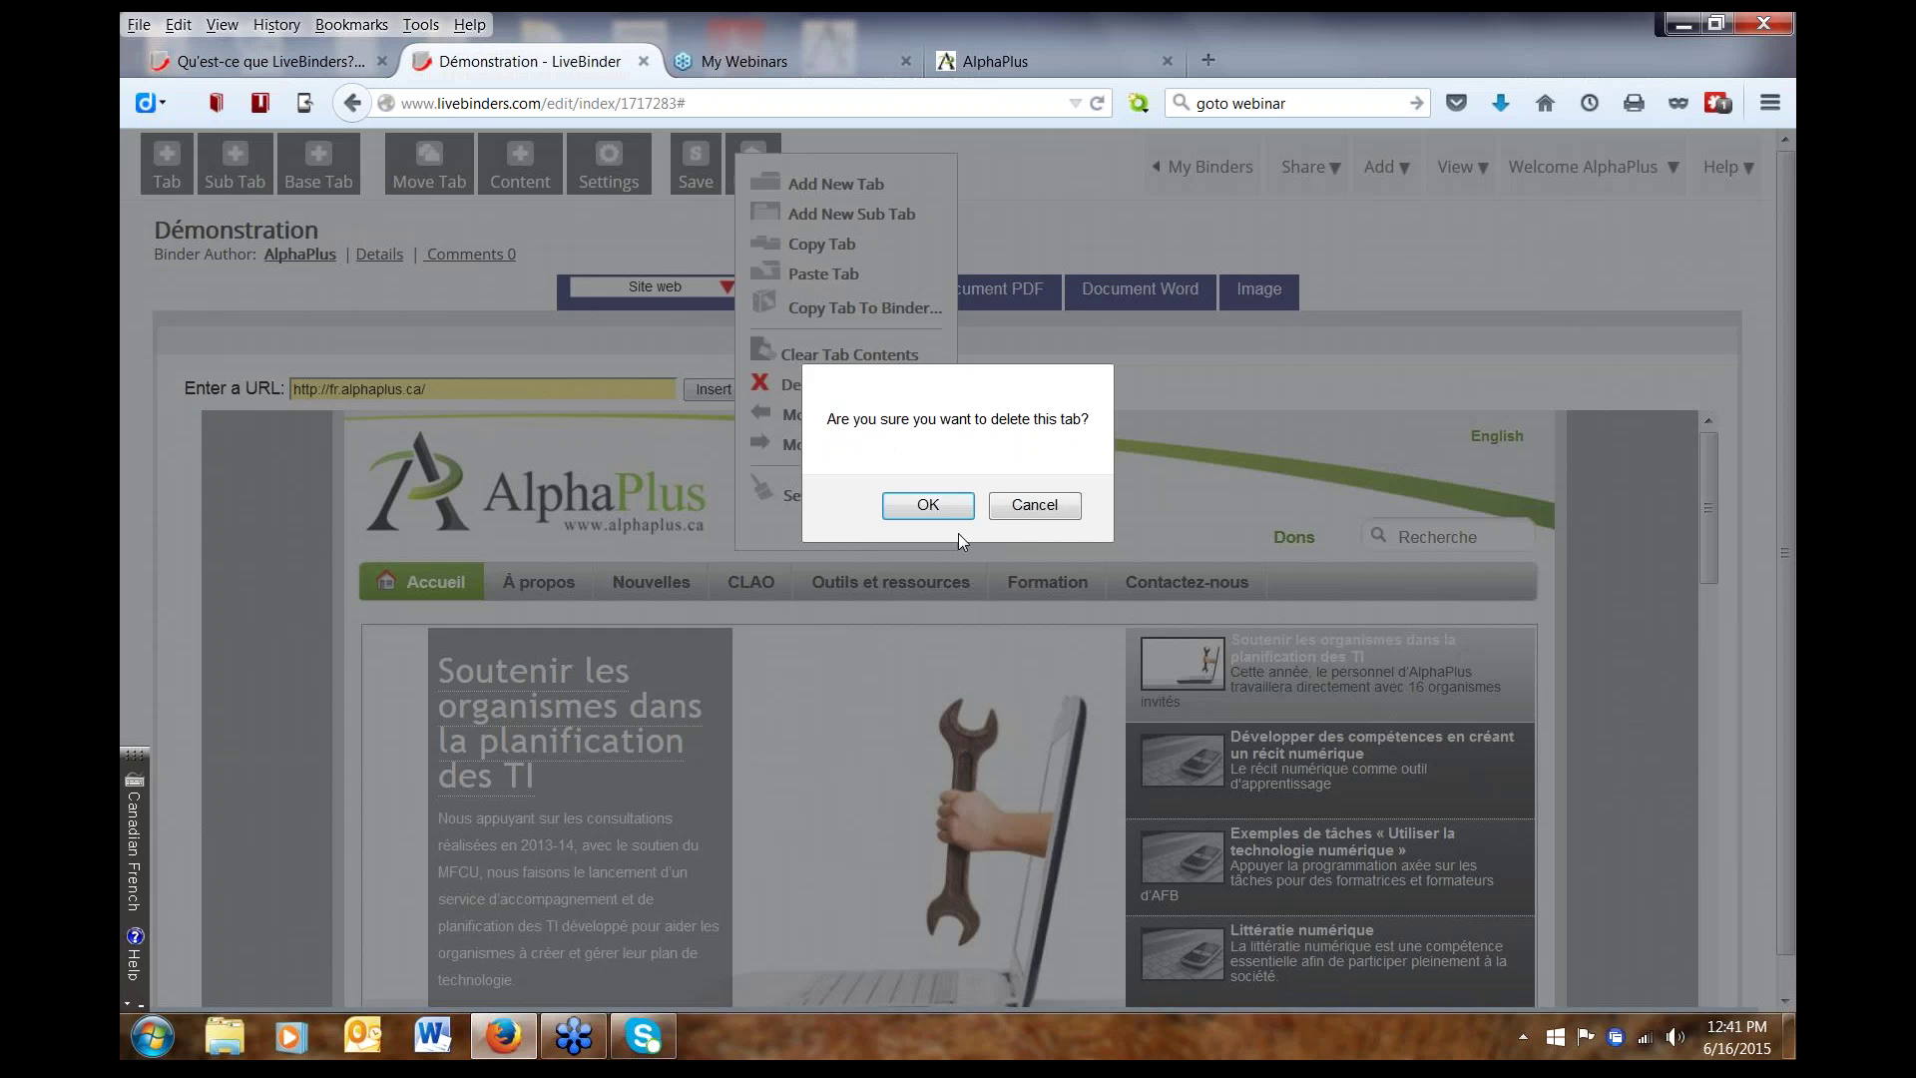
pyautogui.click(942, 511)
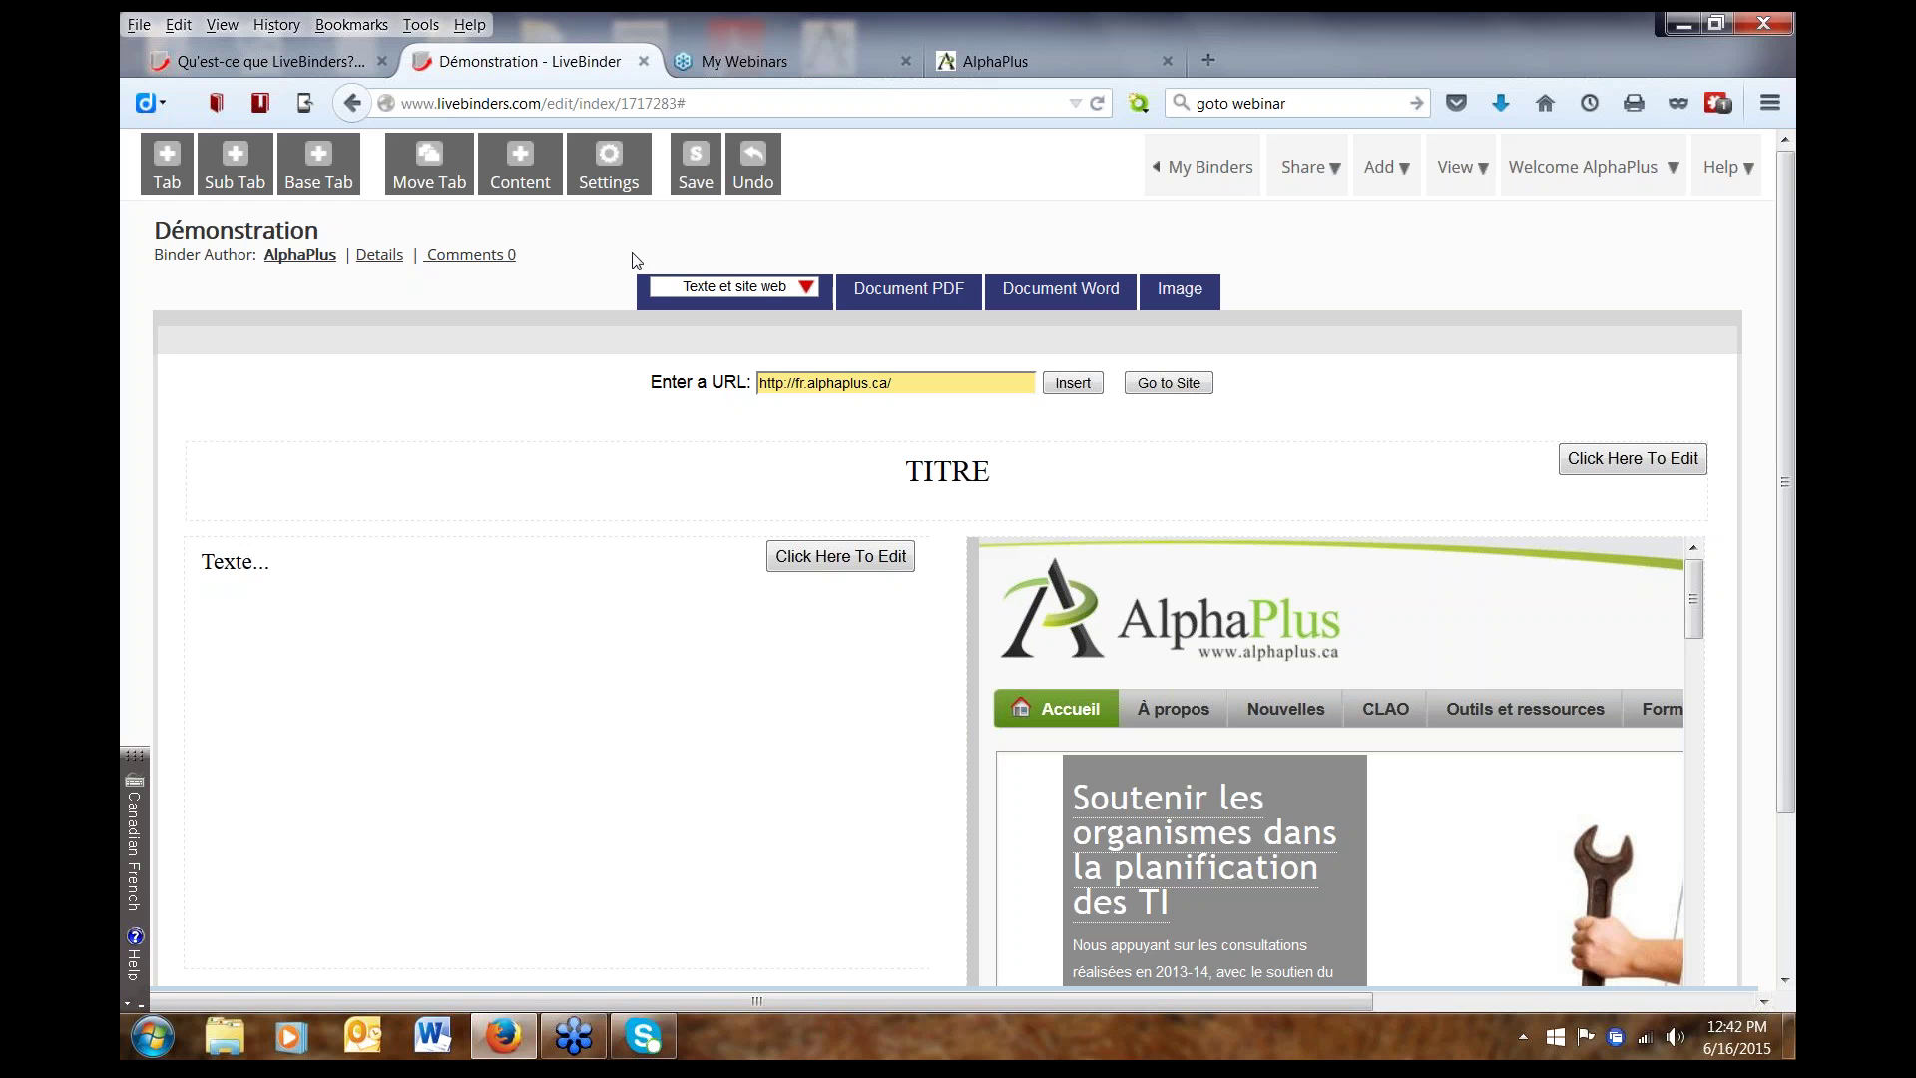
pyautogui.click(140, 24)
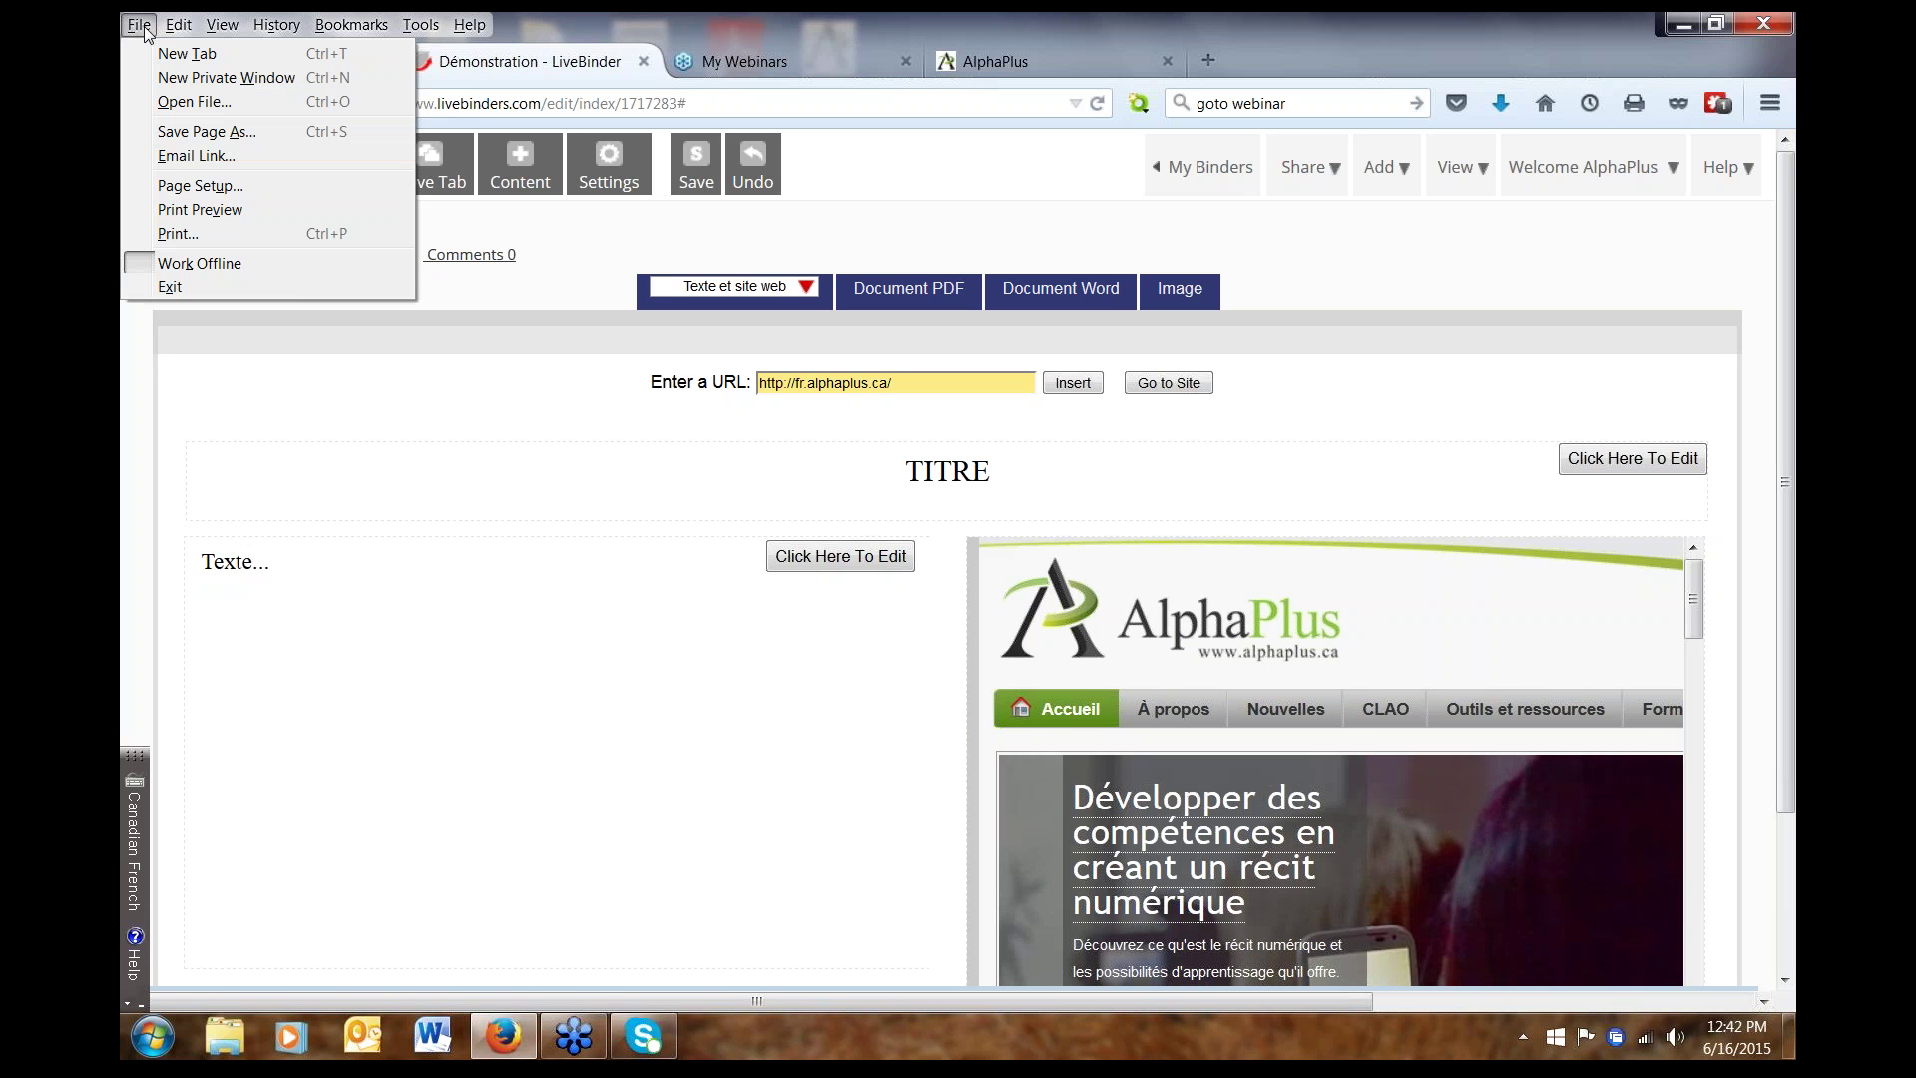
pyautogui.click(249, 213)
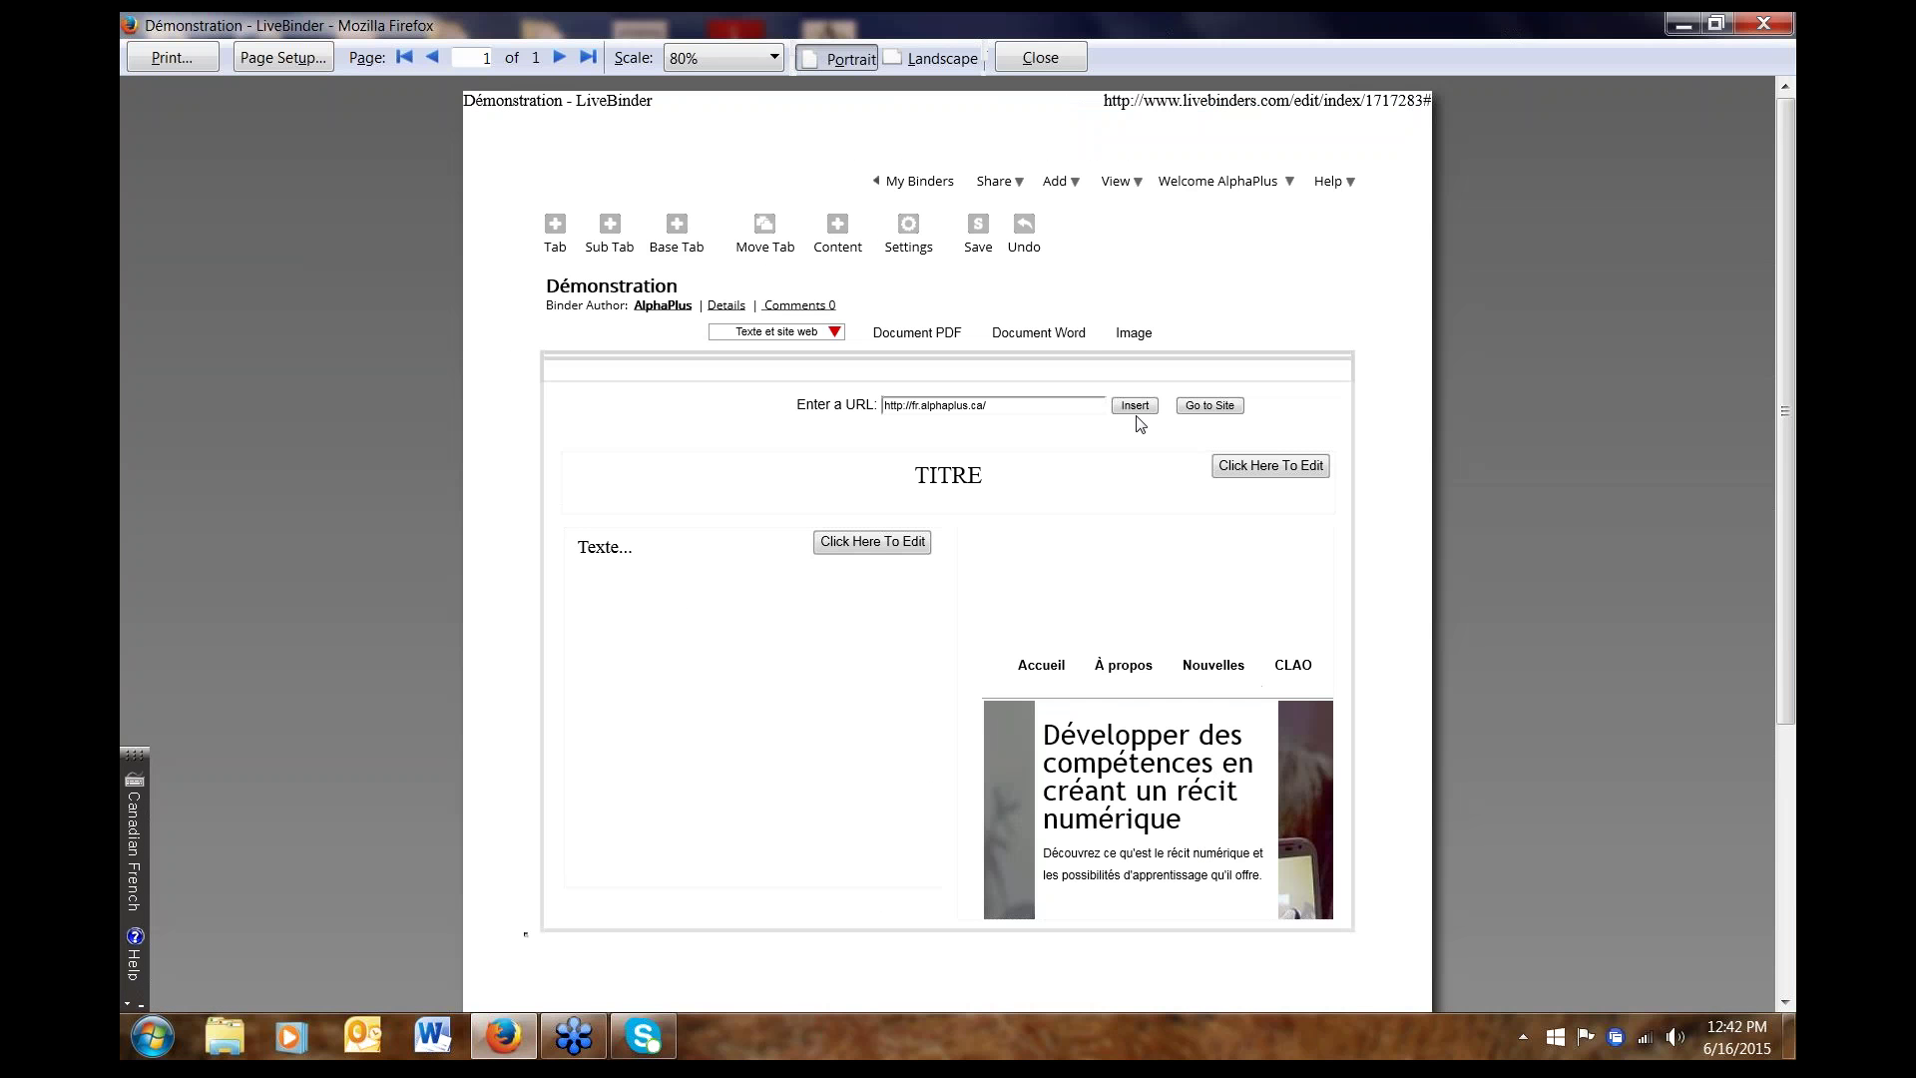
pyautogui.click(1041, 58)
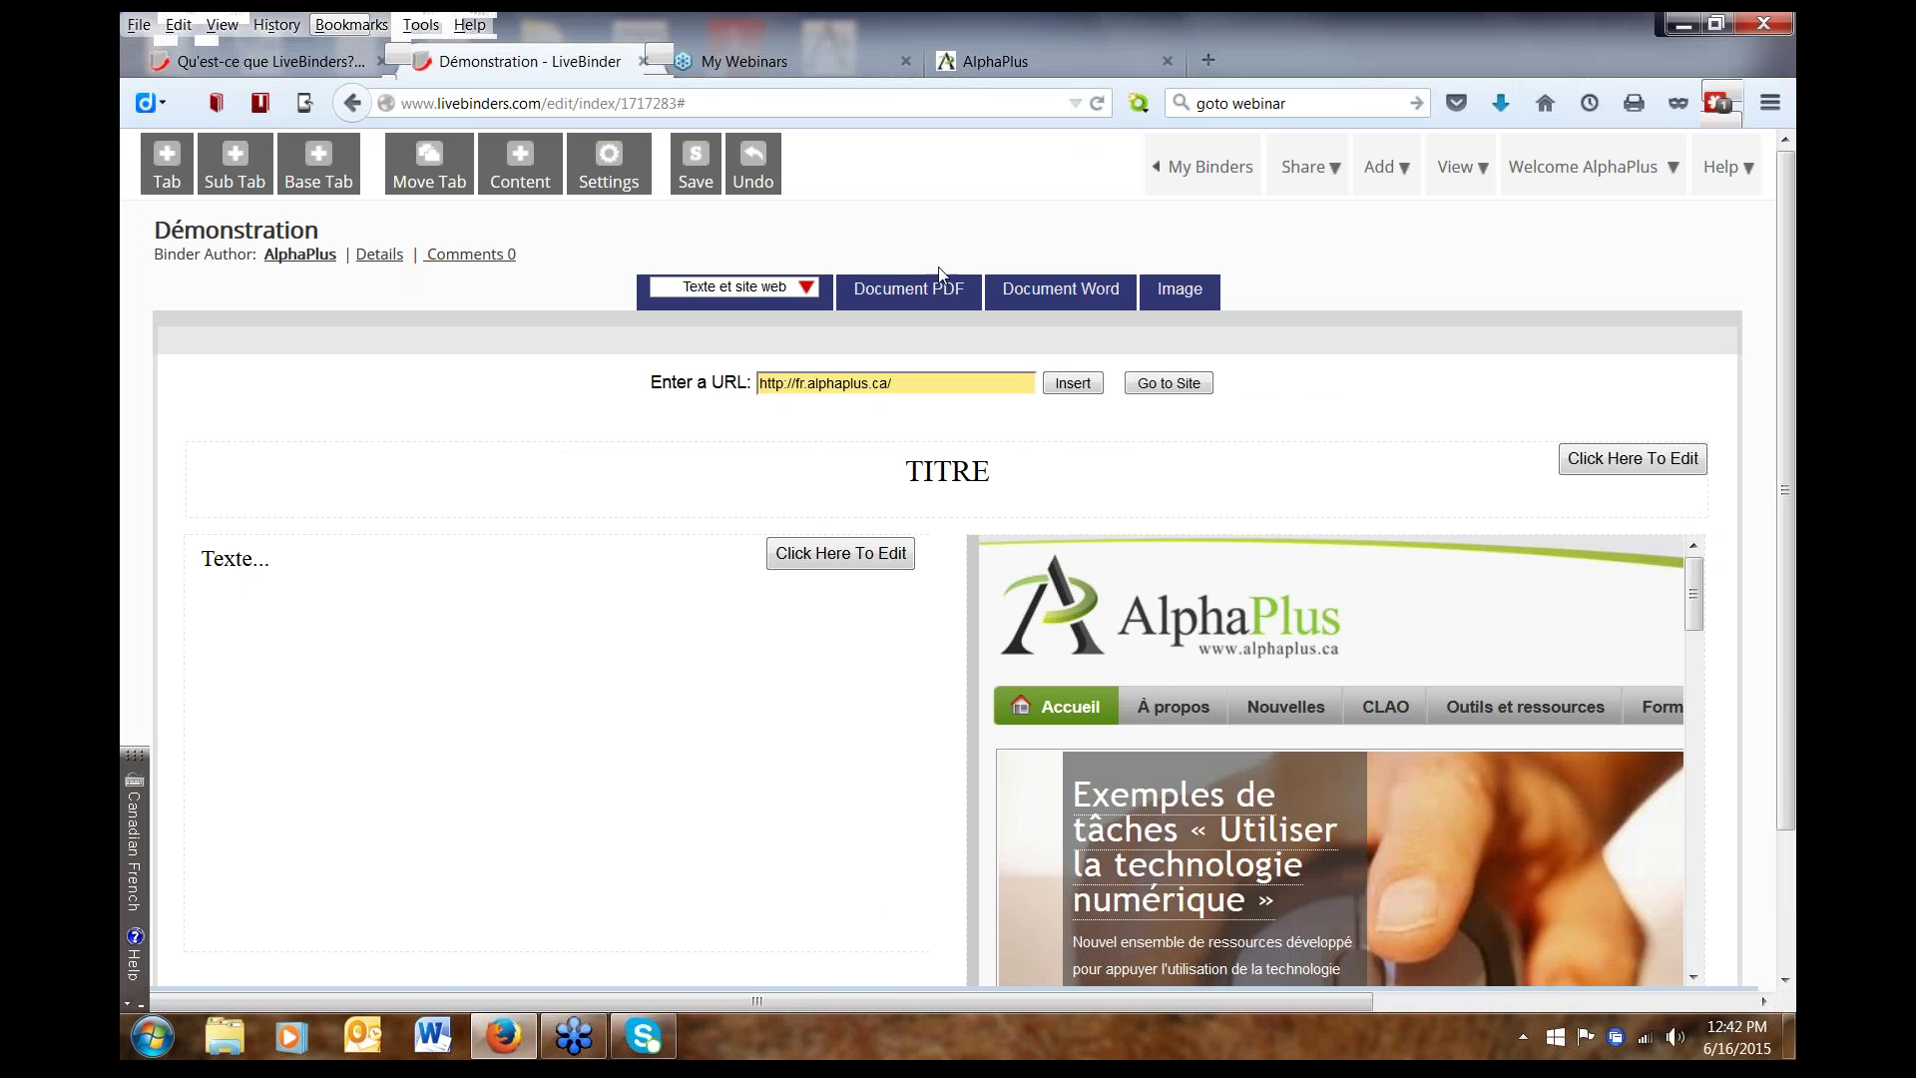
# Step: Close the Démonstration browser tab and switch back to the Qu'est-ce que LiveBinders? tab
pyautogui.click(645, 64)
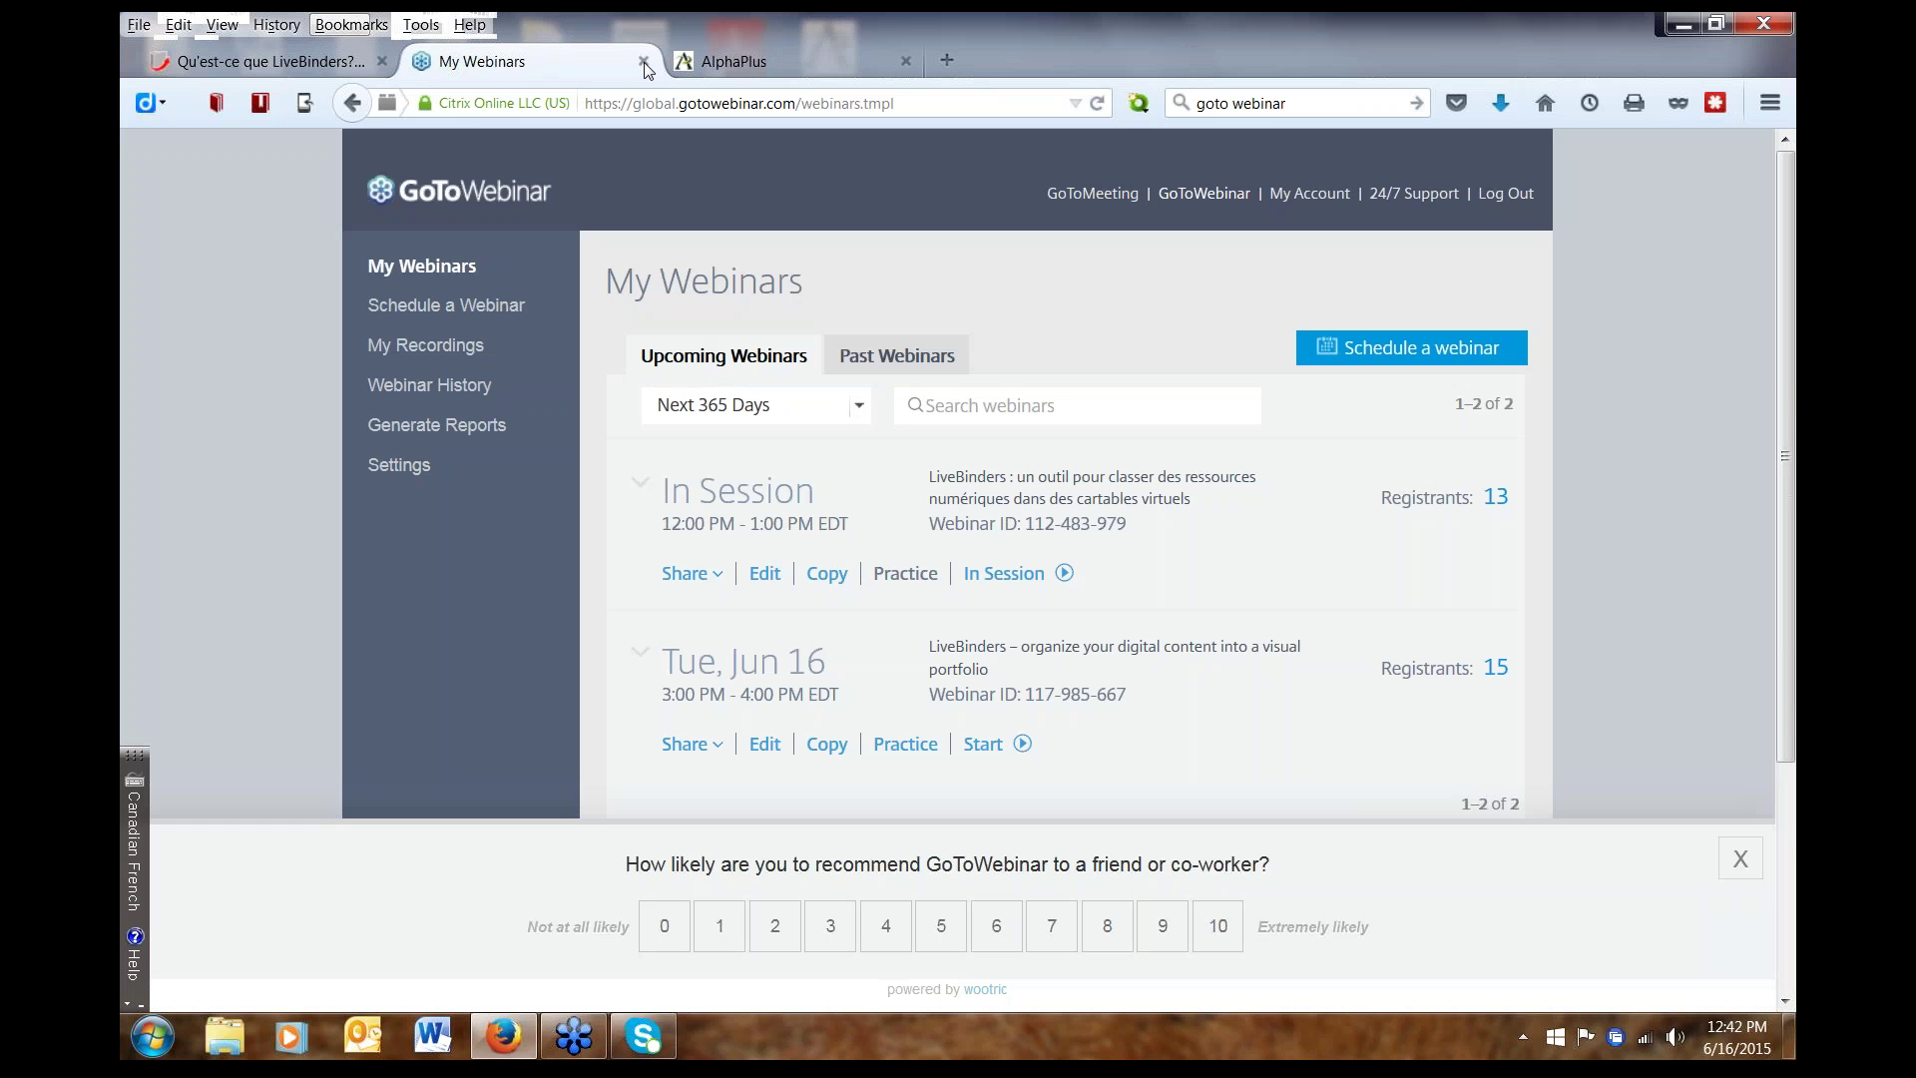
pyautogui.click(271, 58)
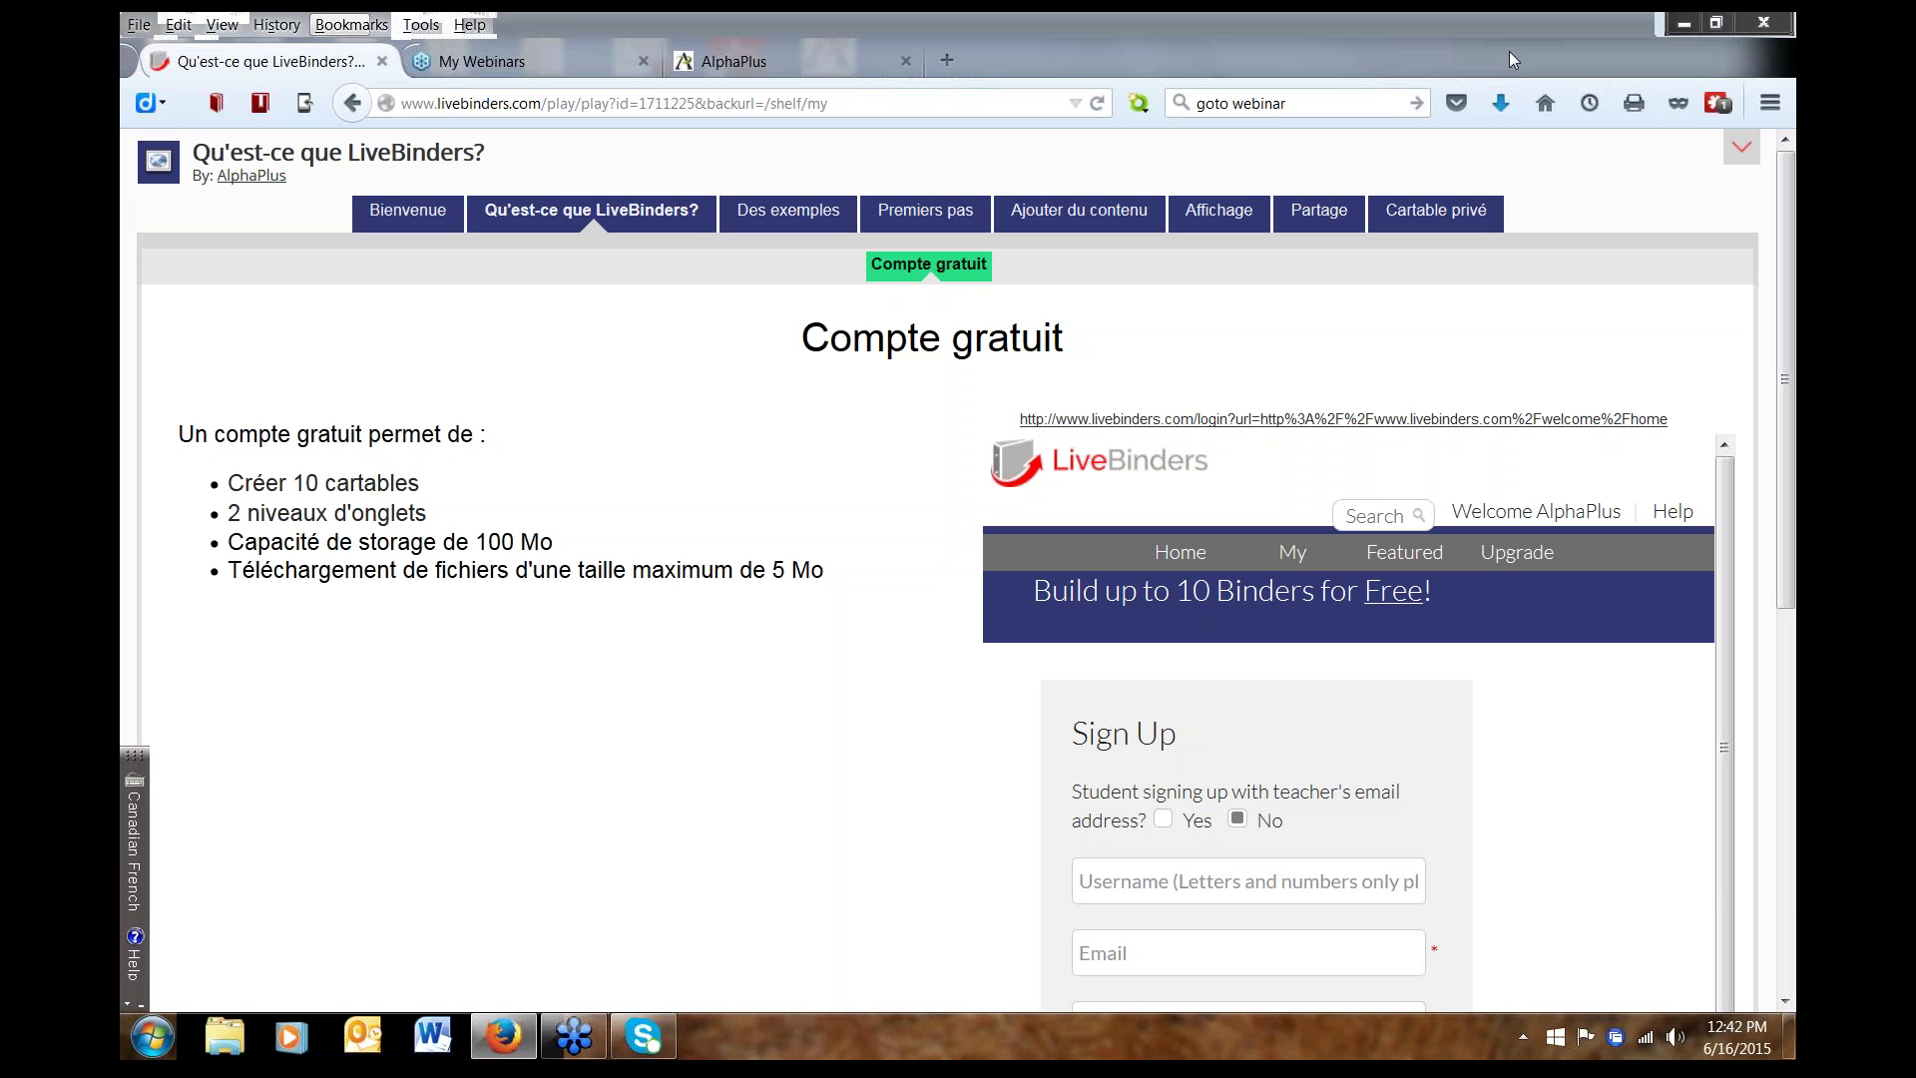
# Step: Open the Partage tab explaining sharing via links, embed code and social networks
pyautogui.click(1317, 212)
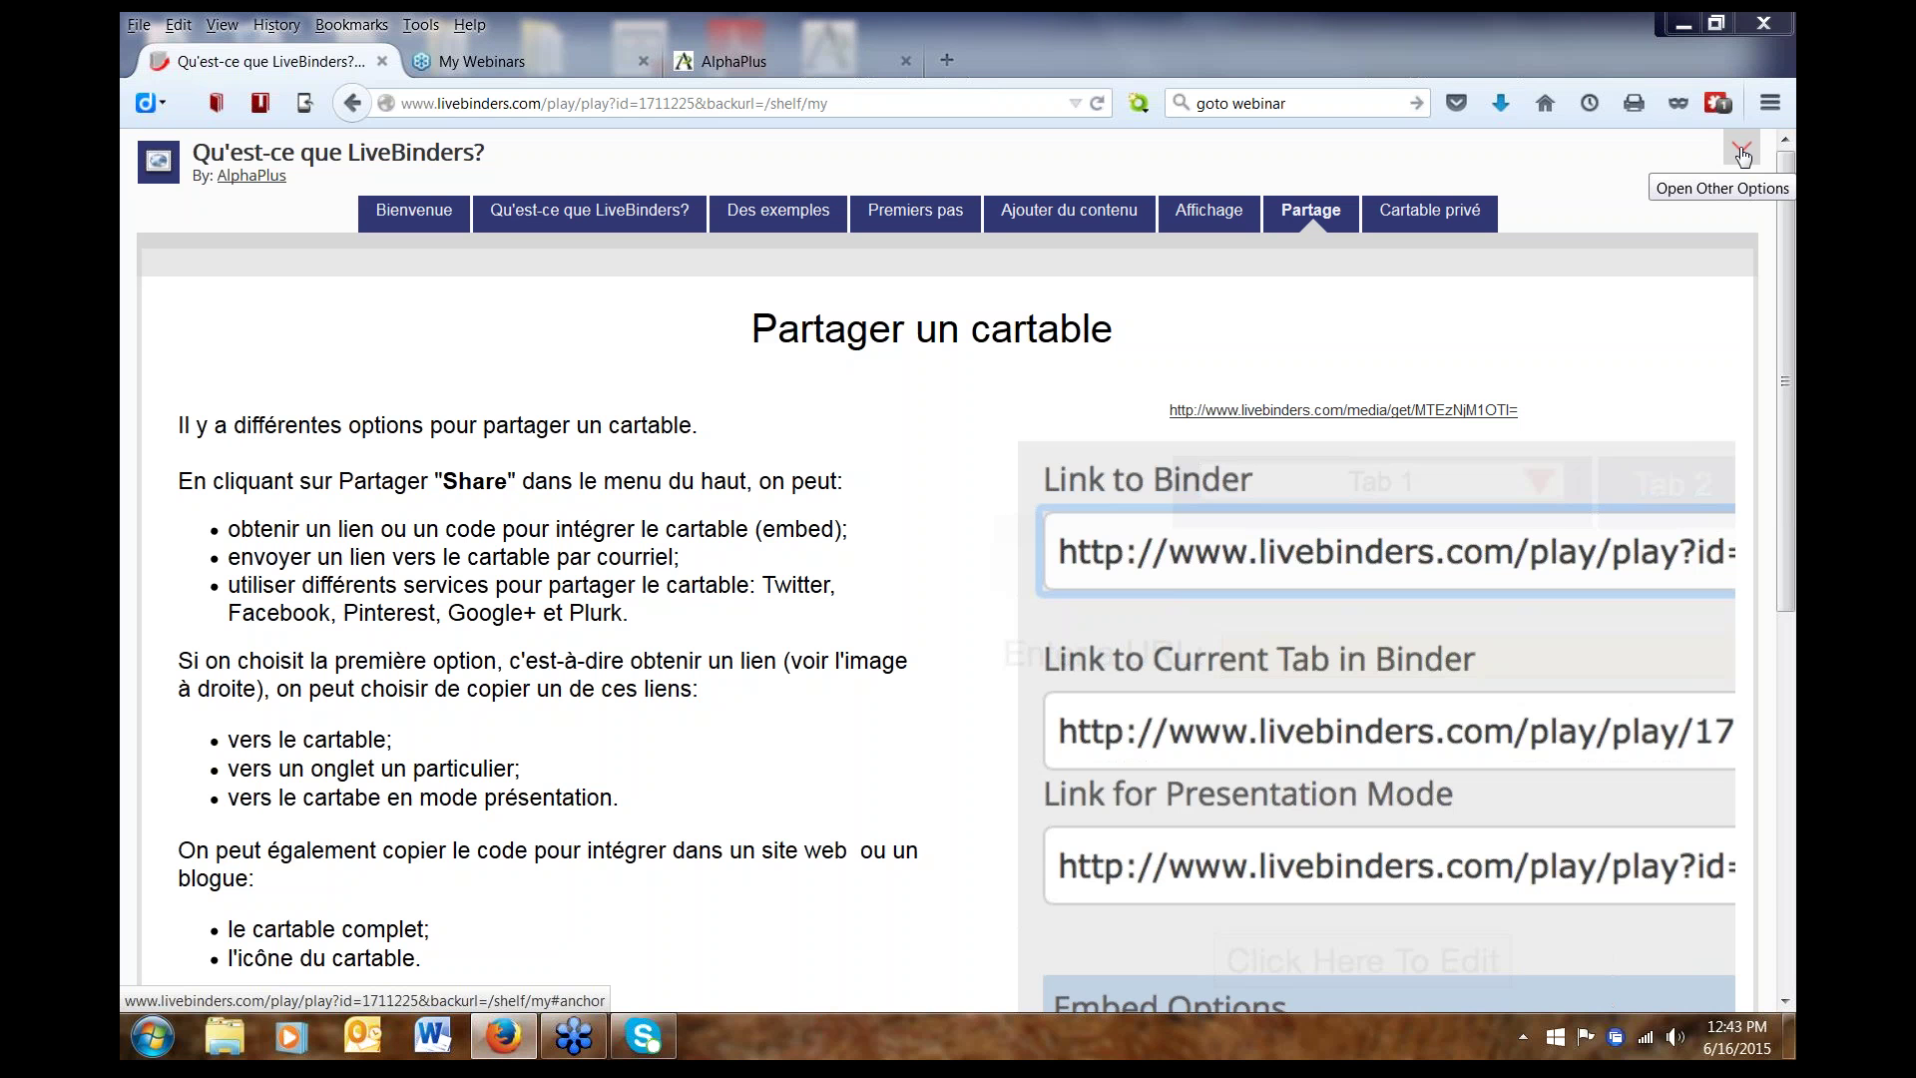
# Step: Expand the viewer toolbar and display the Share options: Link or Embed, Email, Tweet, Facebook
pyautogui.click(1742, 152)
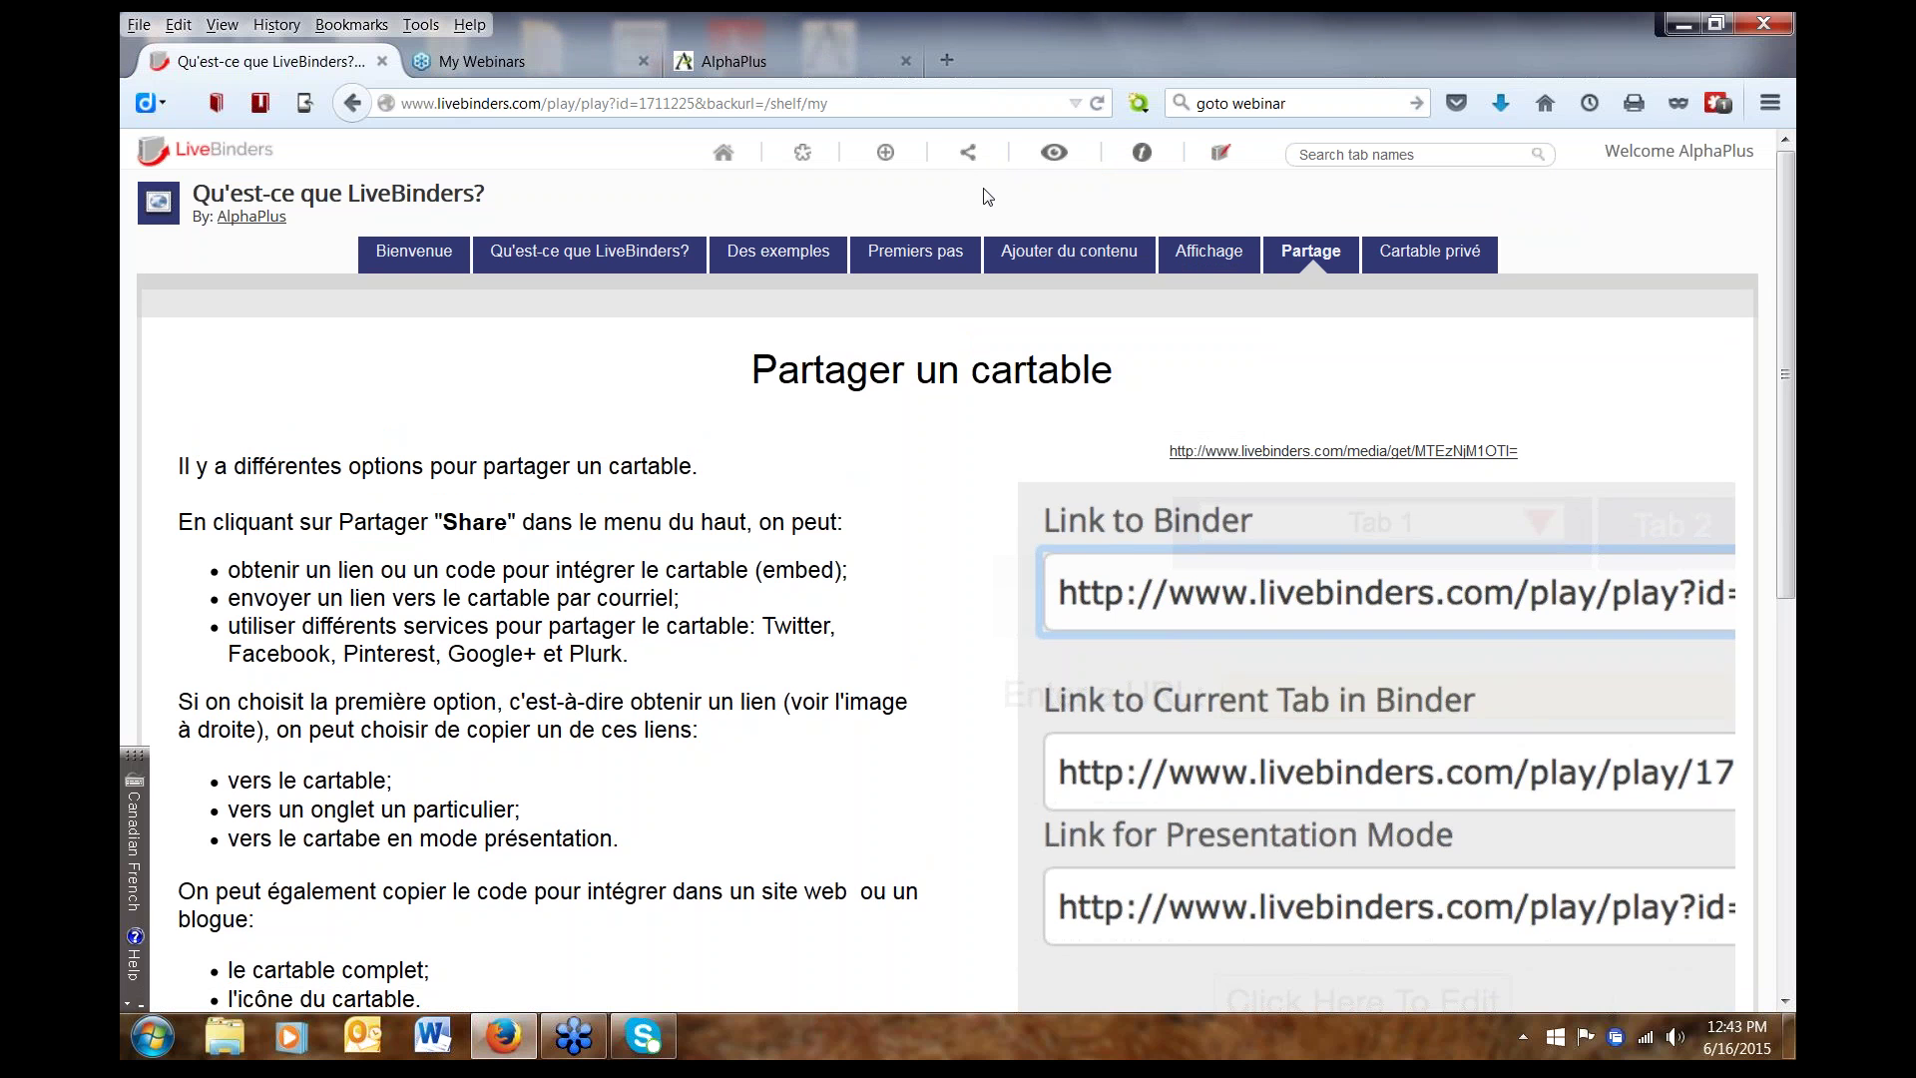
pyautogui.moveTo(966, 157)
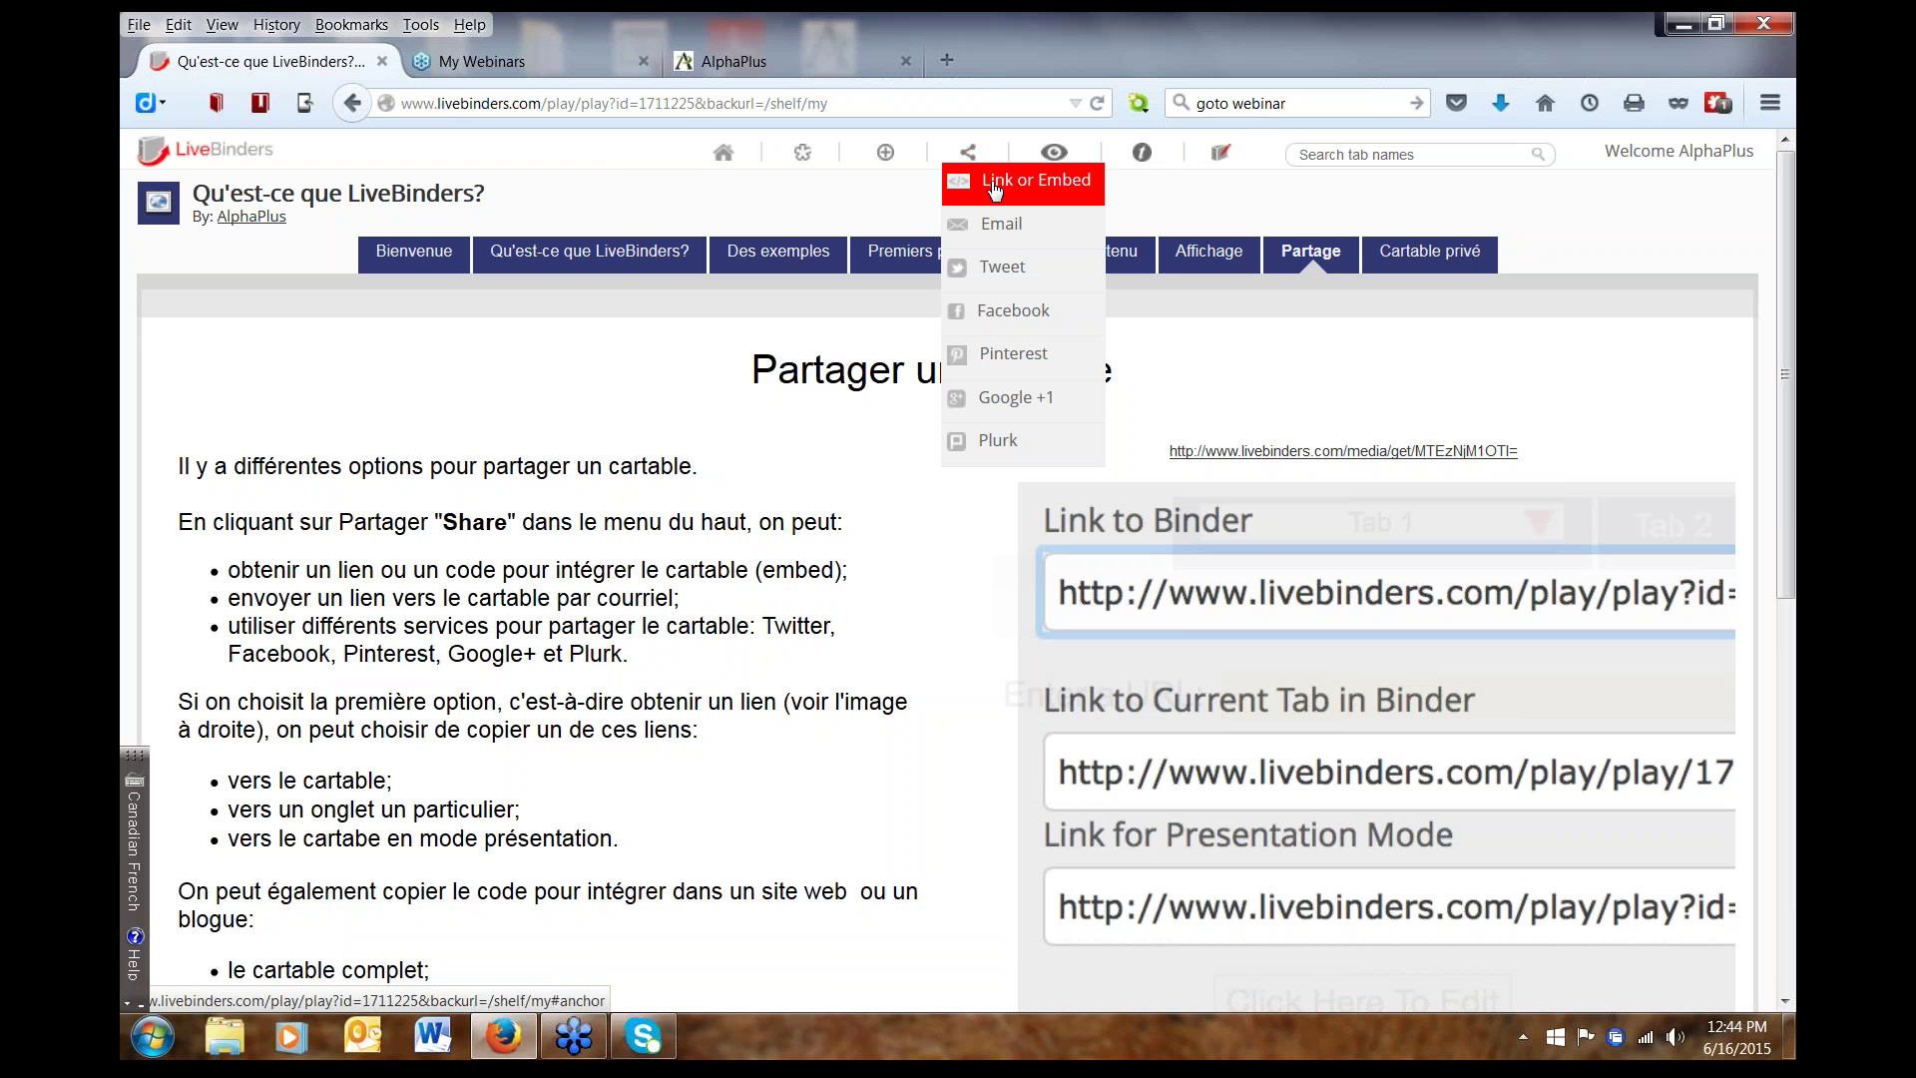
pyautogui.click(995, 190)
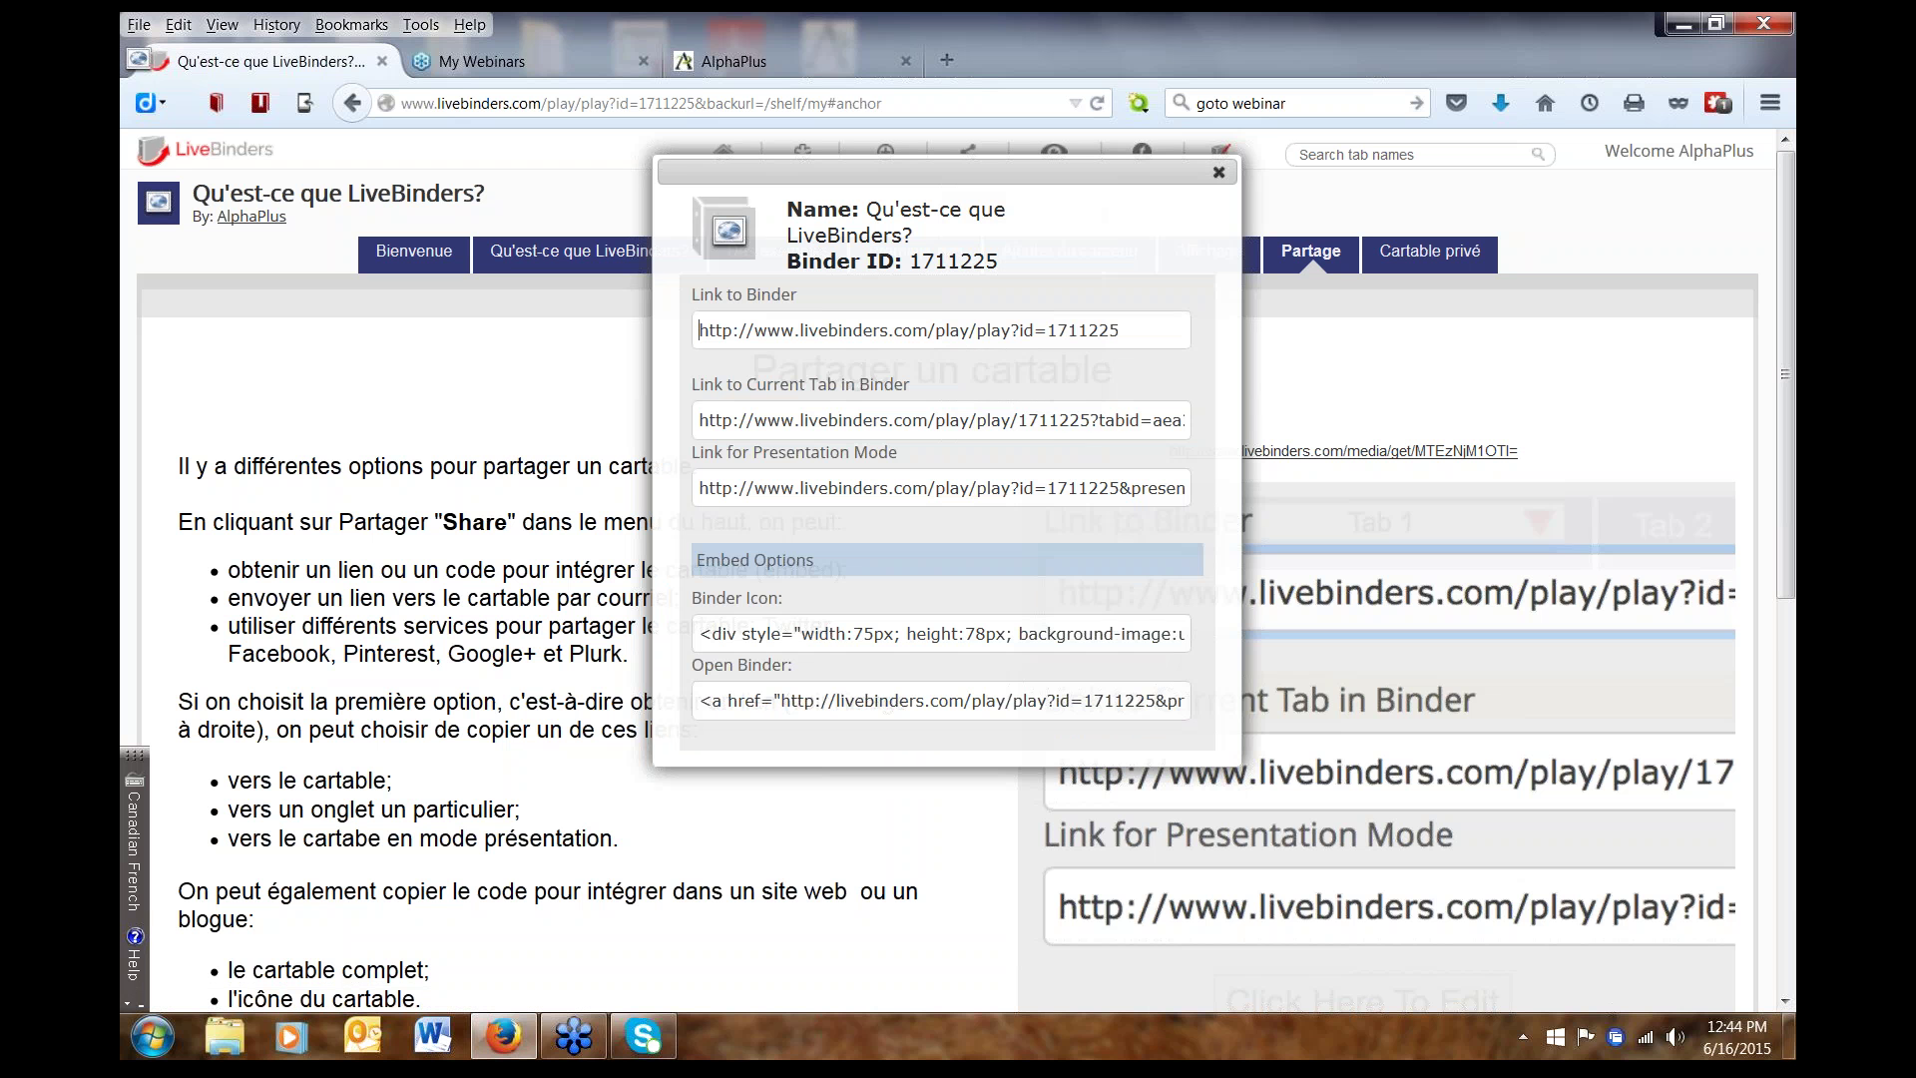
pyautogui.click(1164, 329)
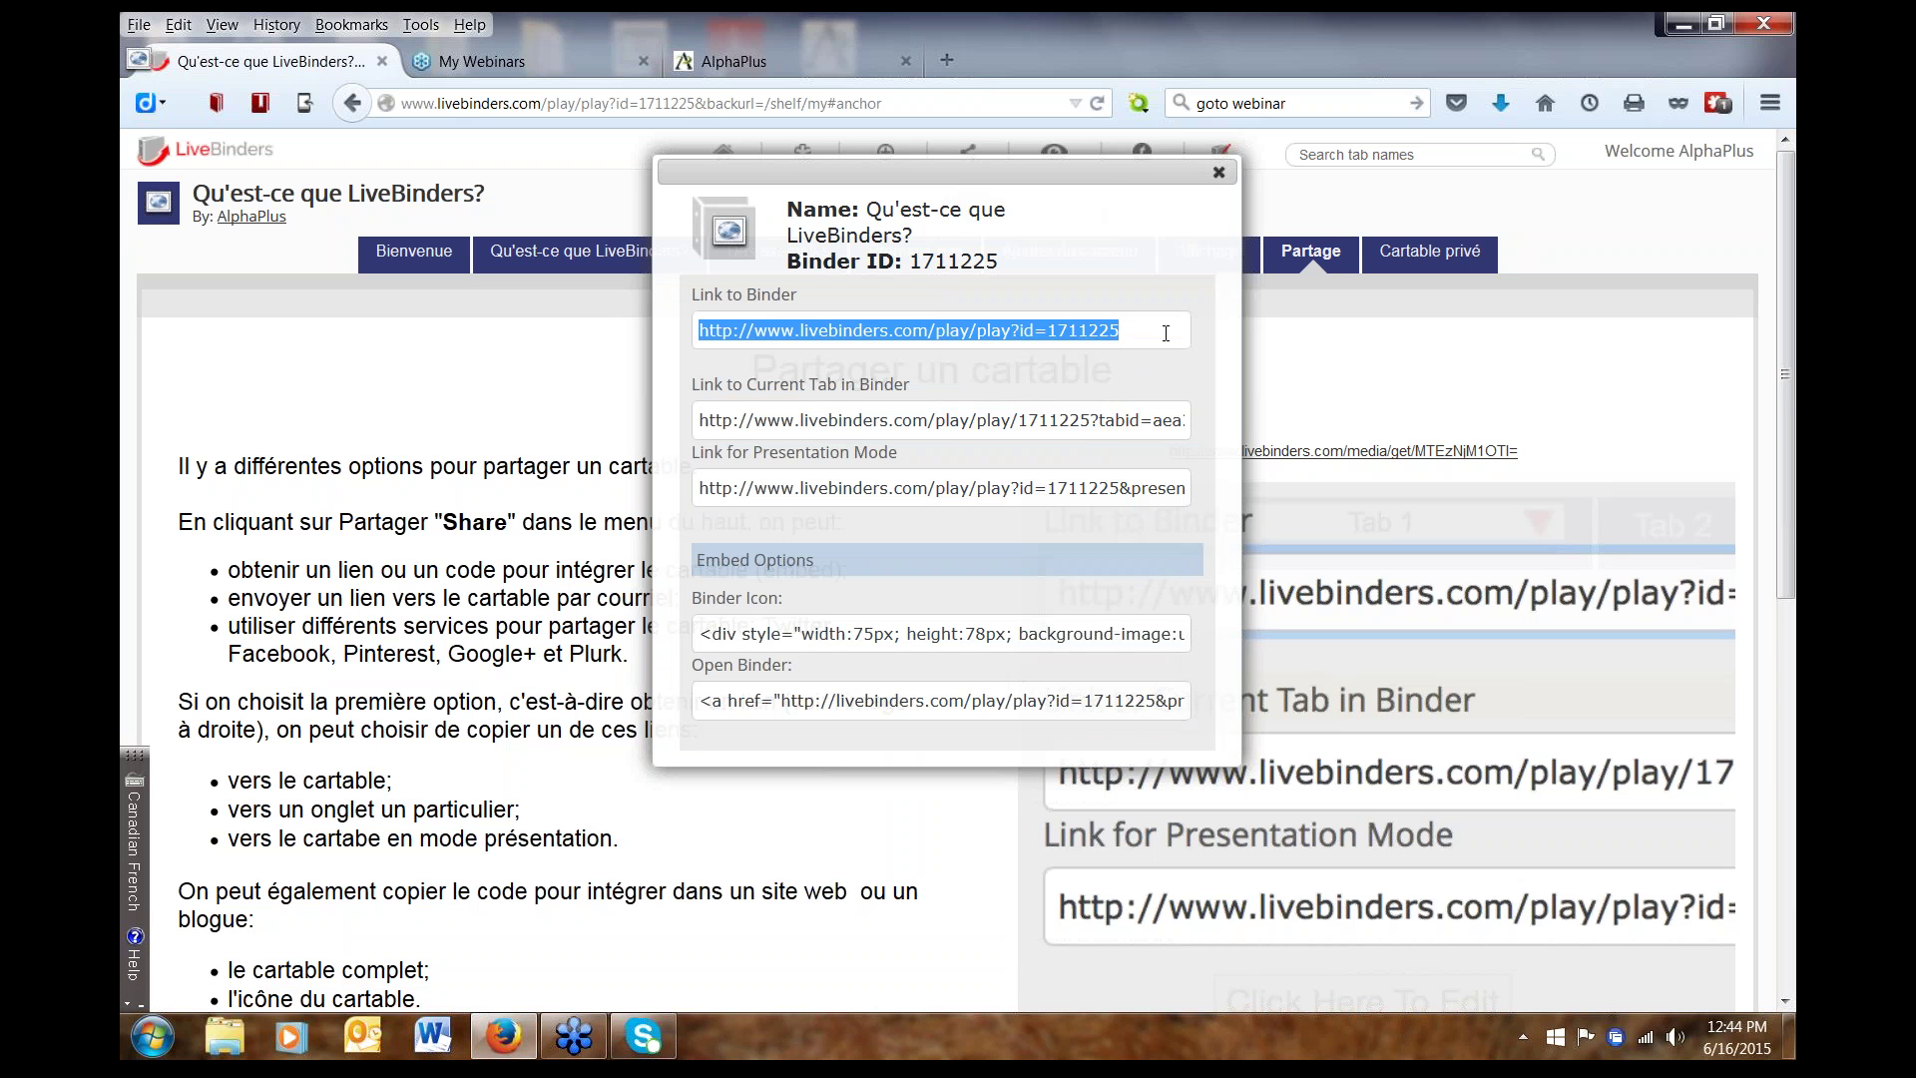
pyautogui.click(1117, 423)
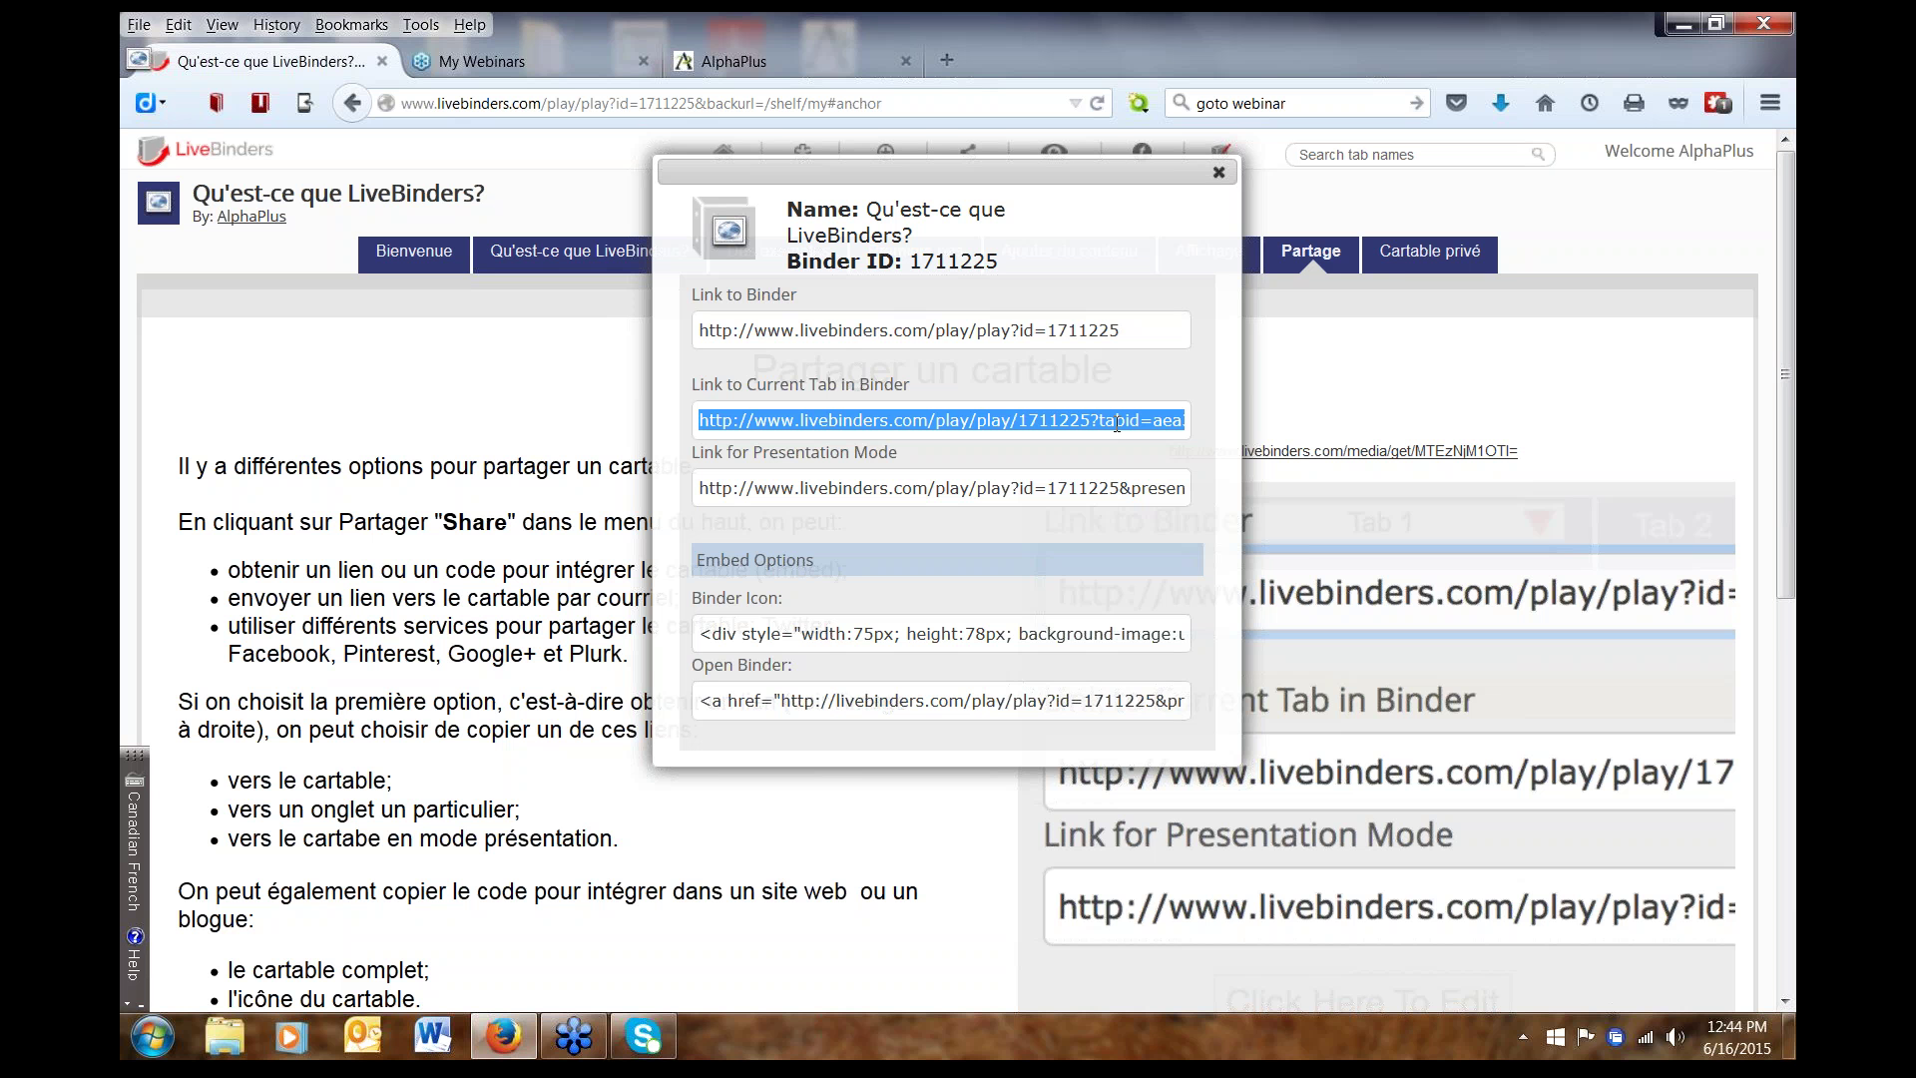
pyautogui.click(1008, 489)
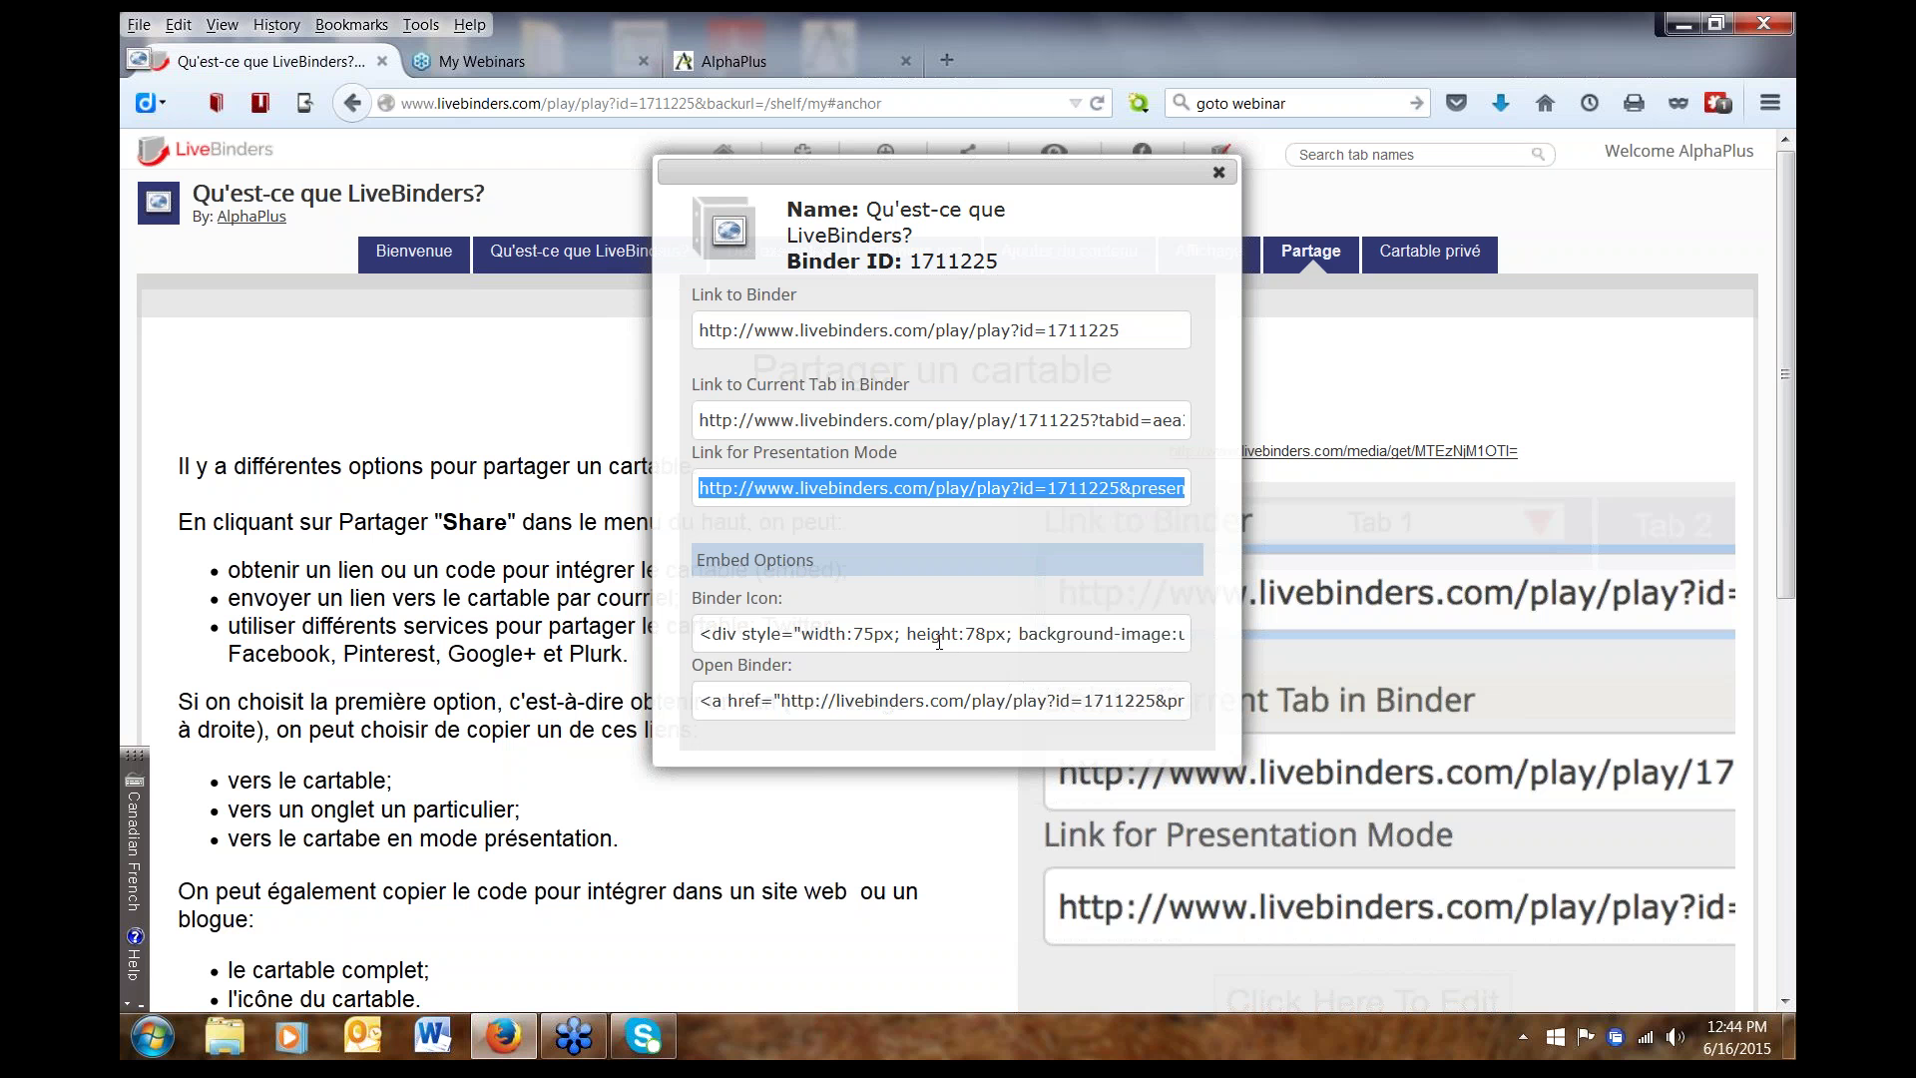
pyautogui.click(905, 638)
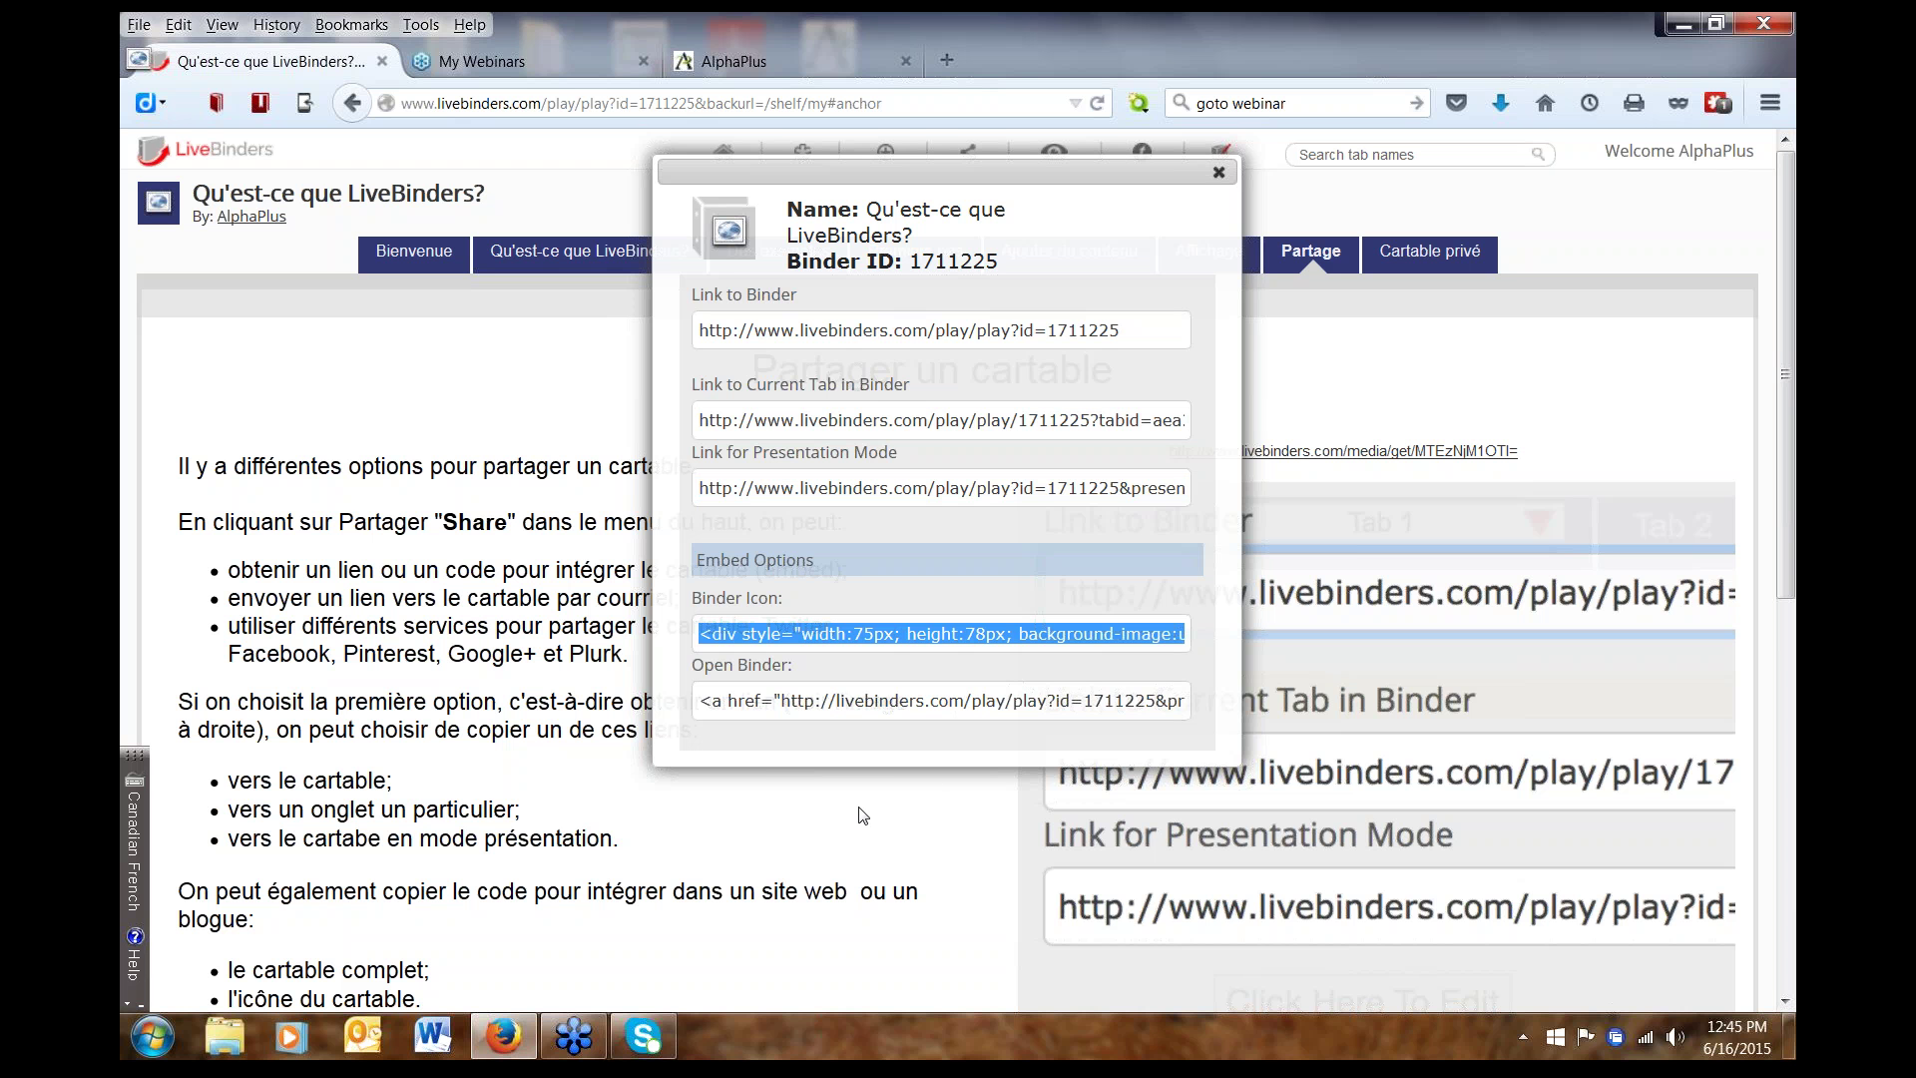
pyautogui.click(1219, 171)
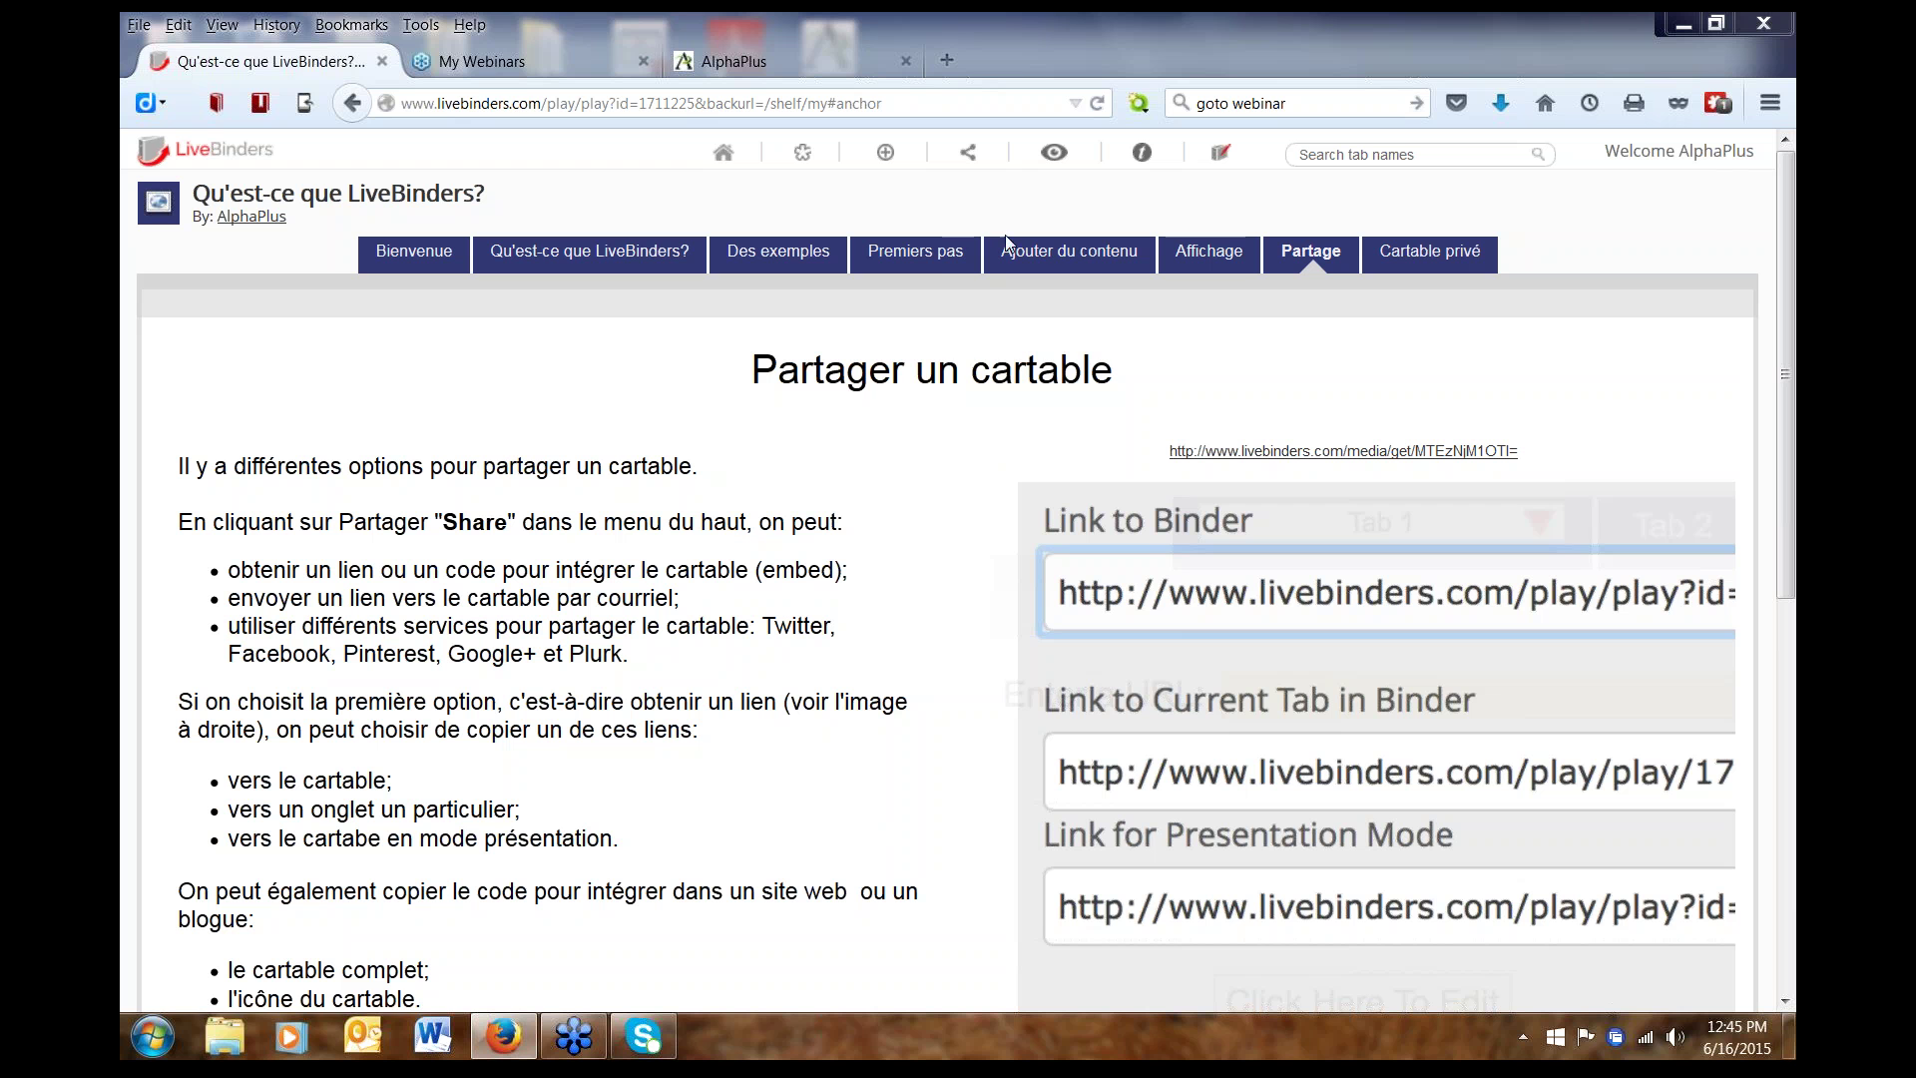
pyautogui.click(968, 153)
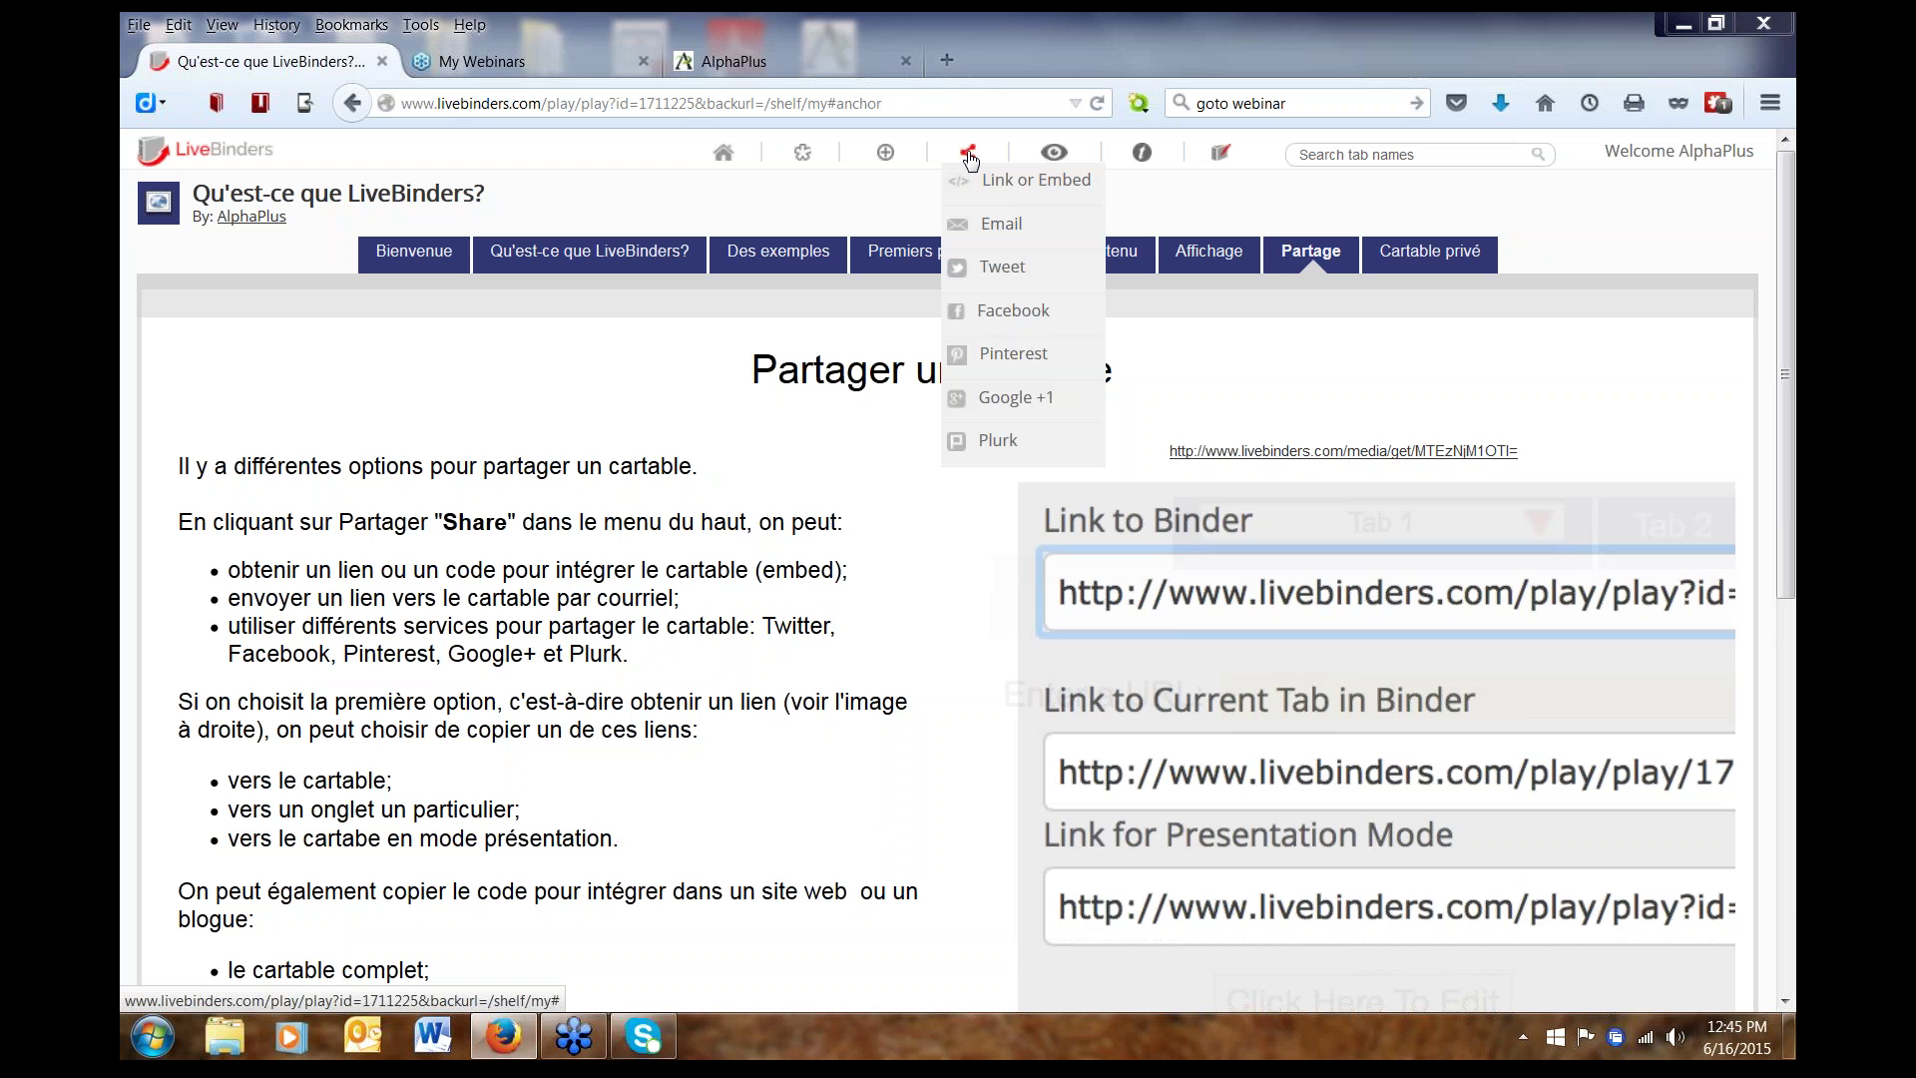
pyautogui.click(966, 154)
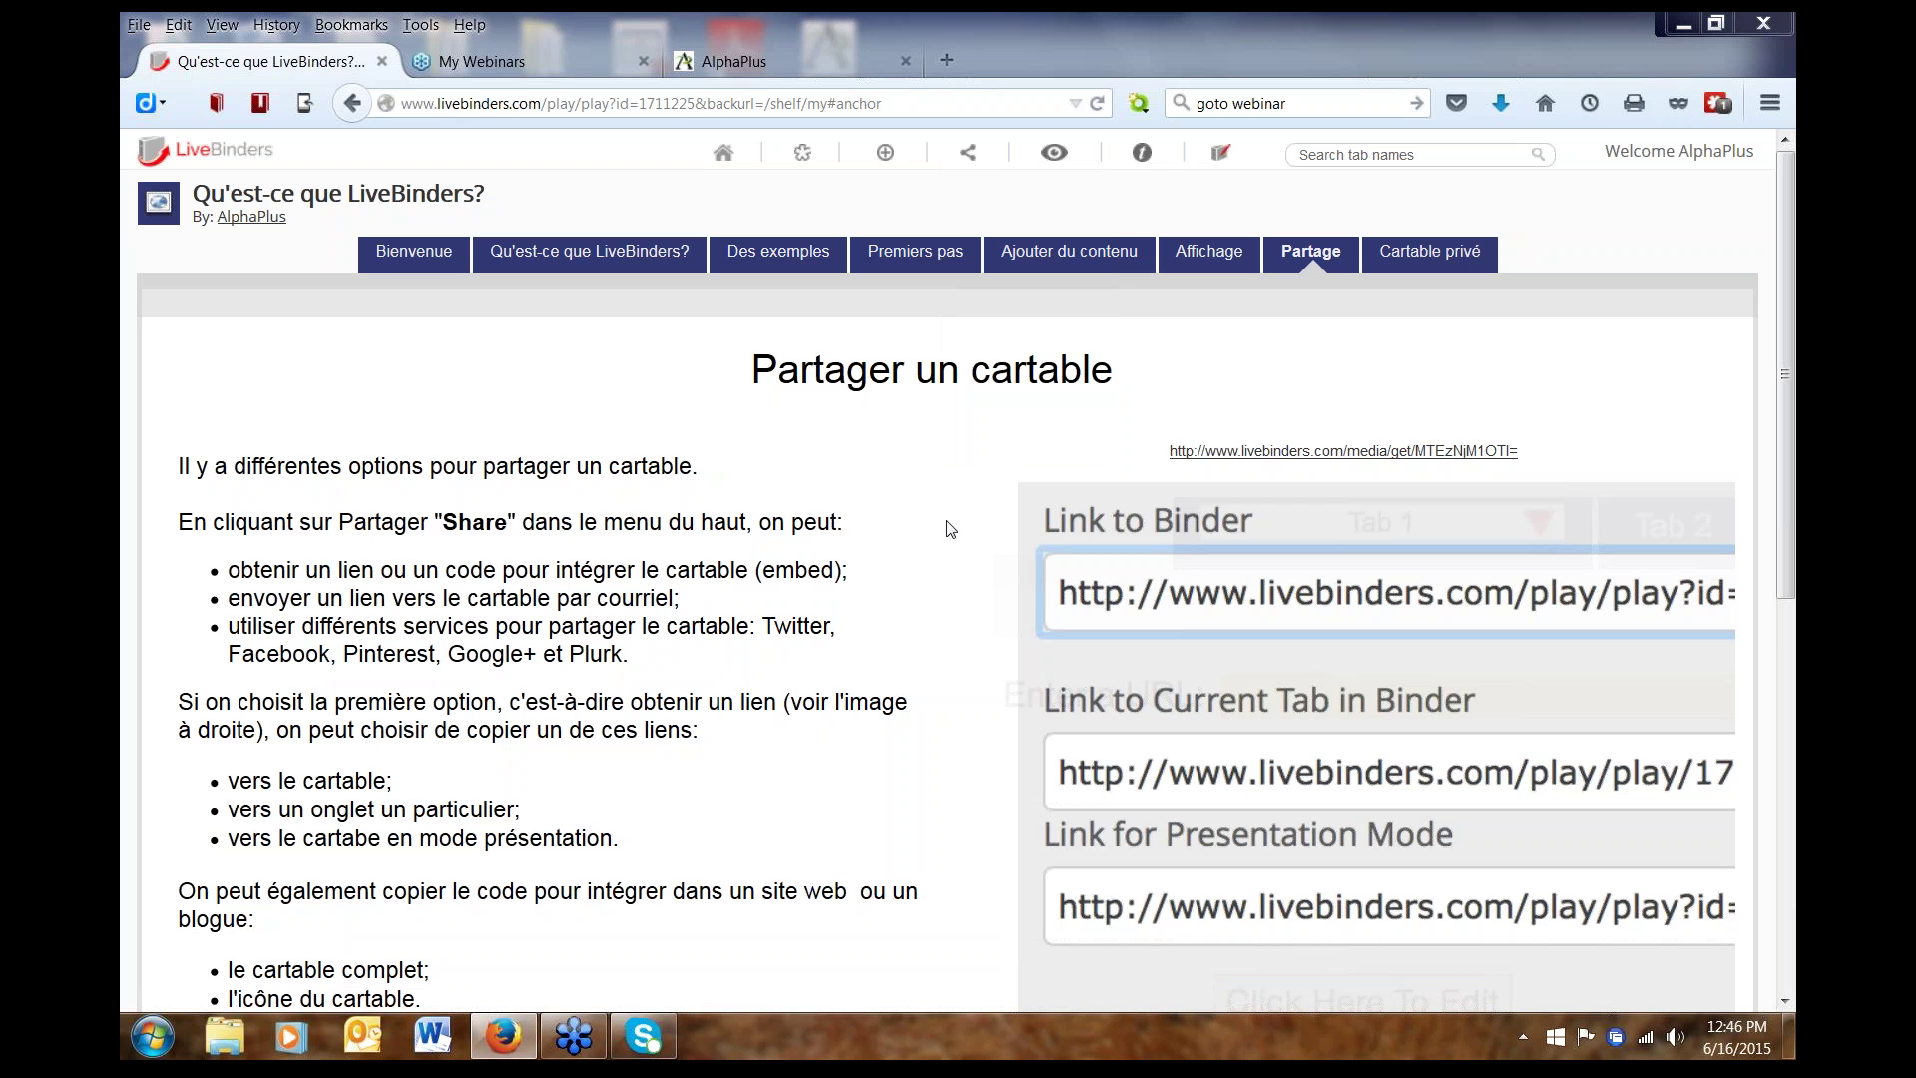
# Step: Open the Cartable privé tab on making a binder private, sharing it and securing files
pyautogui.click(1435, 255)
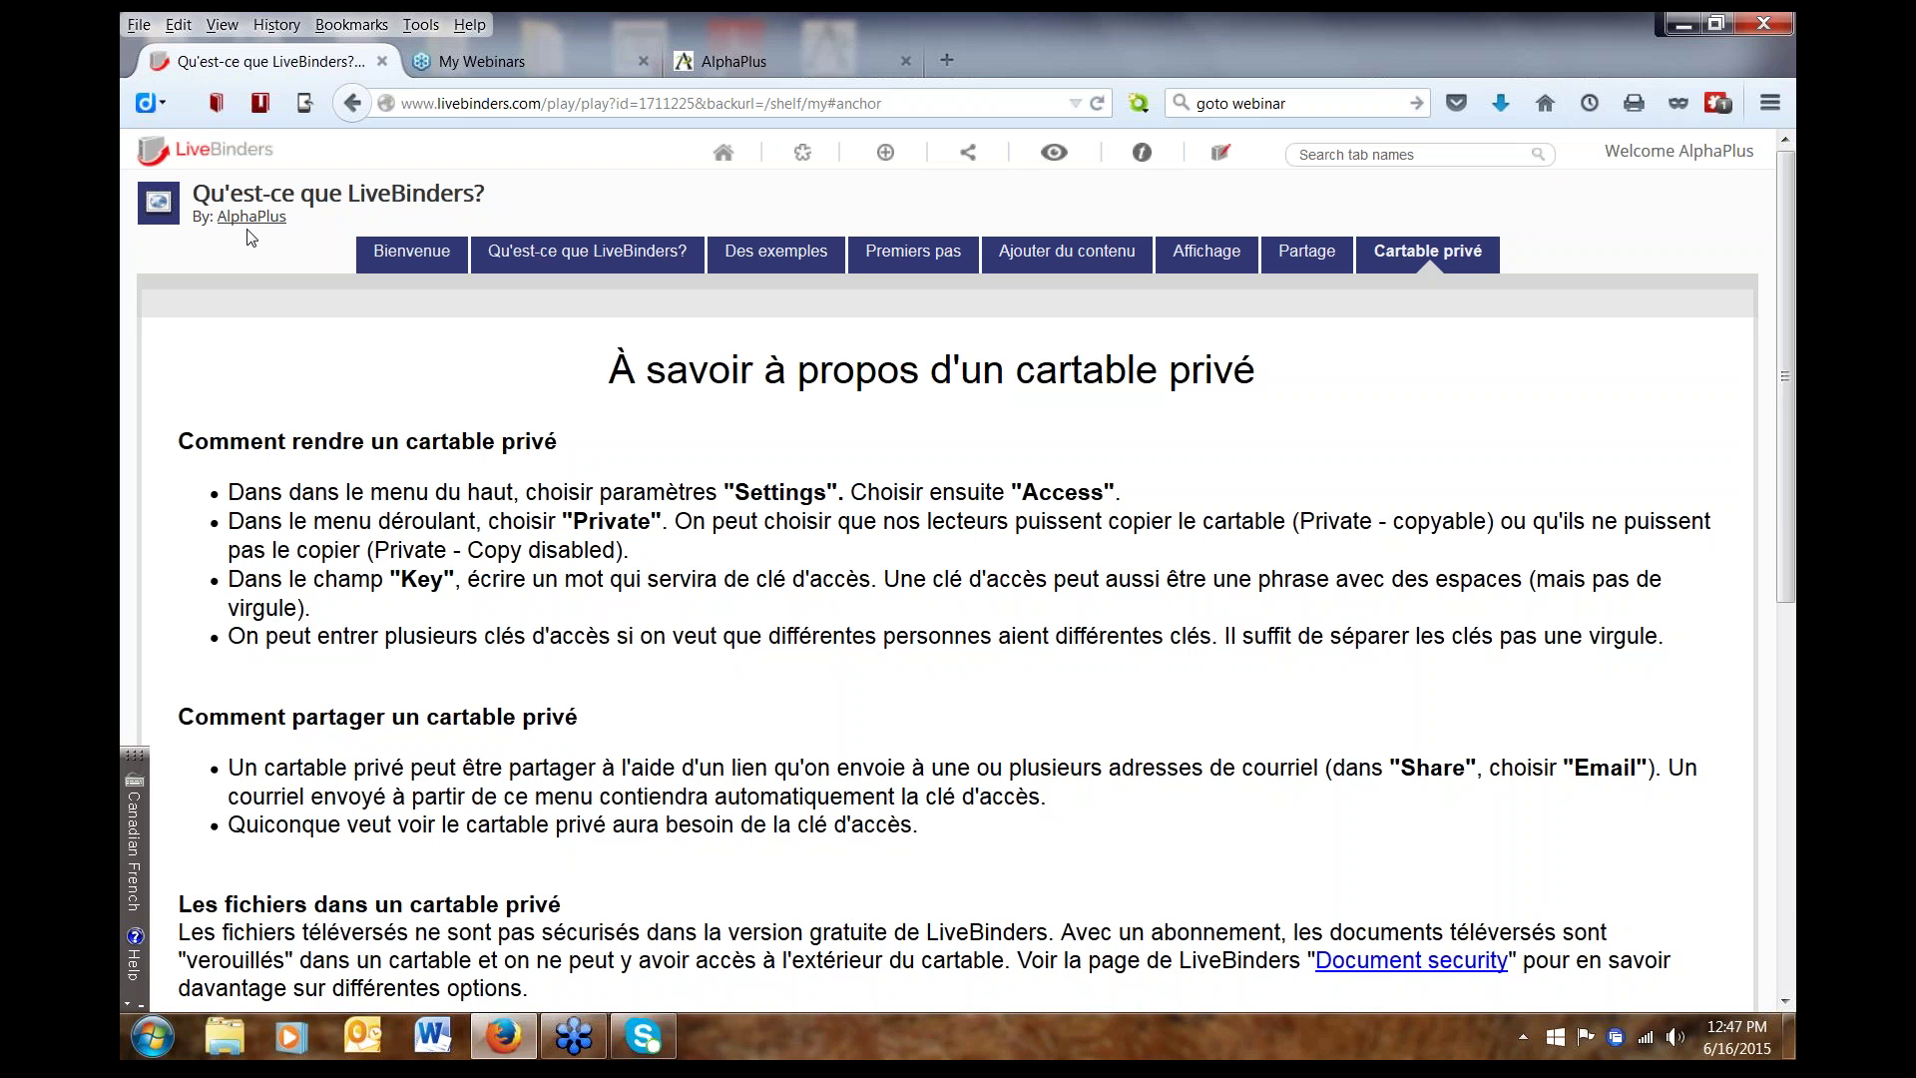
# Step: Load livebinders.com in the AlphaPlus tab to show the All My Binders shelf
pyautogui.click(818, 64)
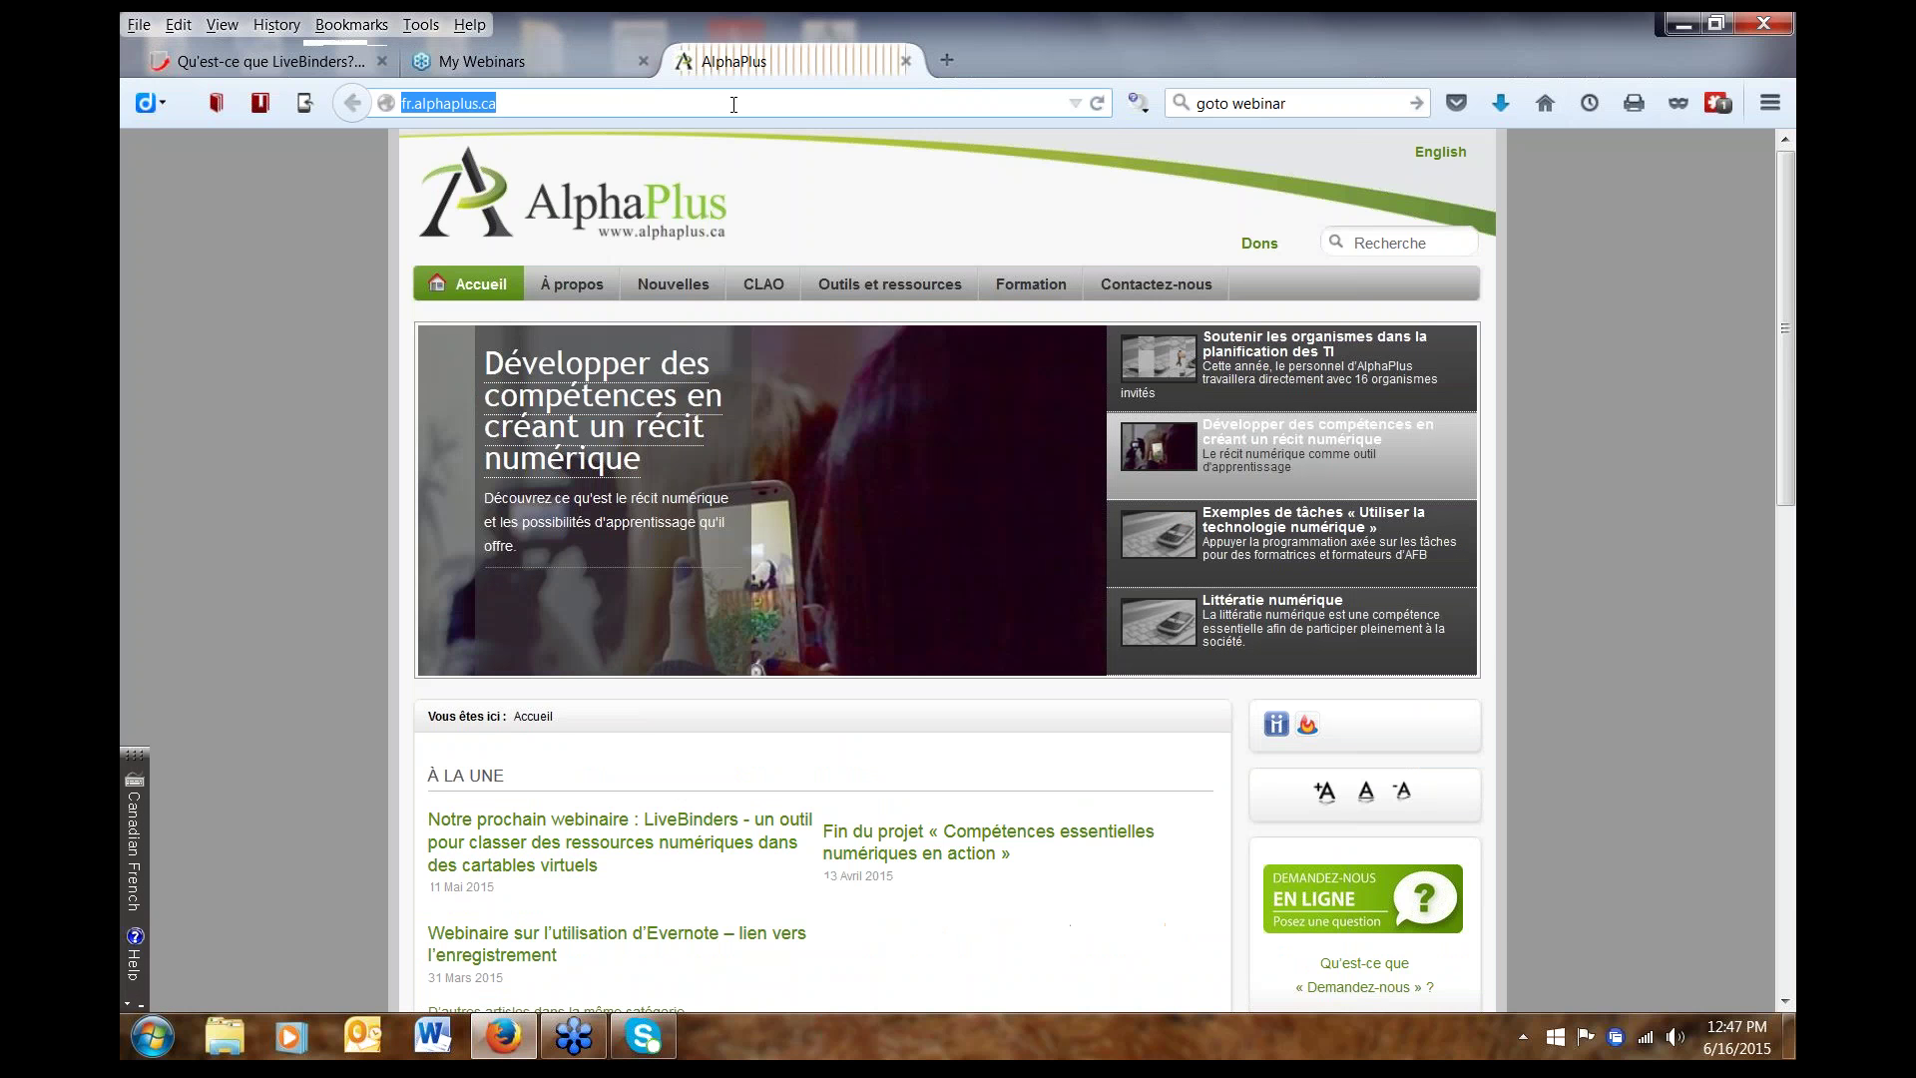
pyautogui.click(609, 101)
pyautogui.press('BackSpace')
pyautogui.press('BackSpace')
pyautogui.press('BackSpace')
pyautogui.press('BackSpace')
pyautogui.press('BackSpace')
pyautogui.press('BackSpace')
pyautogui.press('BackSpace')
pyautogui.press('BackSpace')
pyautogui.press('BackSpace')
pyautogui.press('BackSpace')
pyautogui.press('BackSpace')
pyautogui.press('BackSpace')
pyautogui.press('BackSpace')
pyautogui.press('BackSpace')
pyautogui.press('BackSpace')
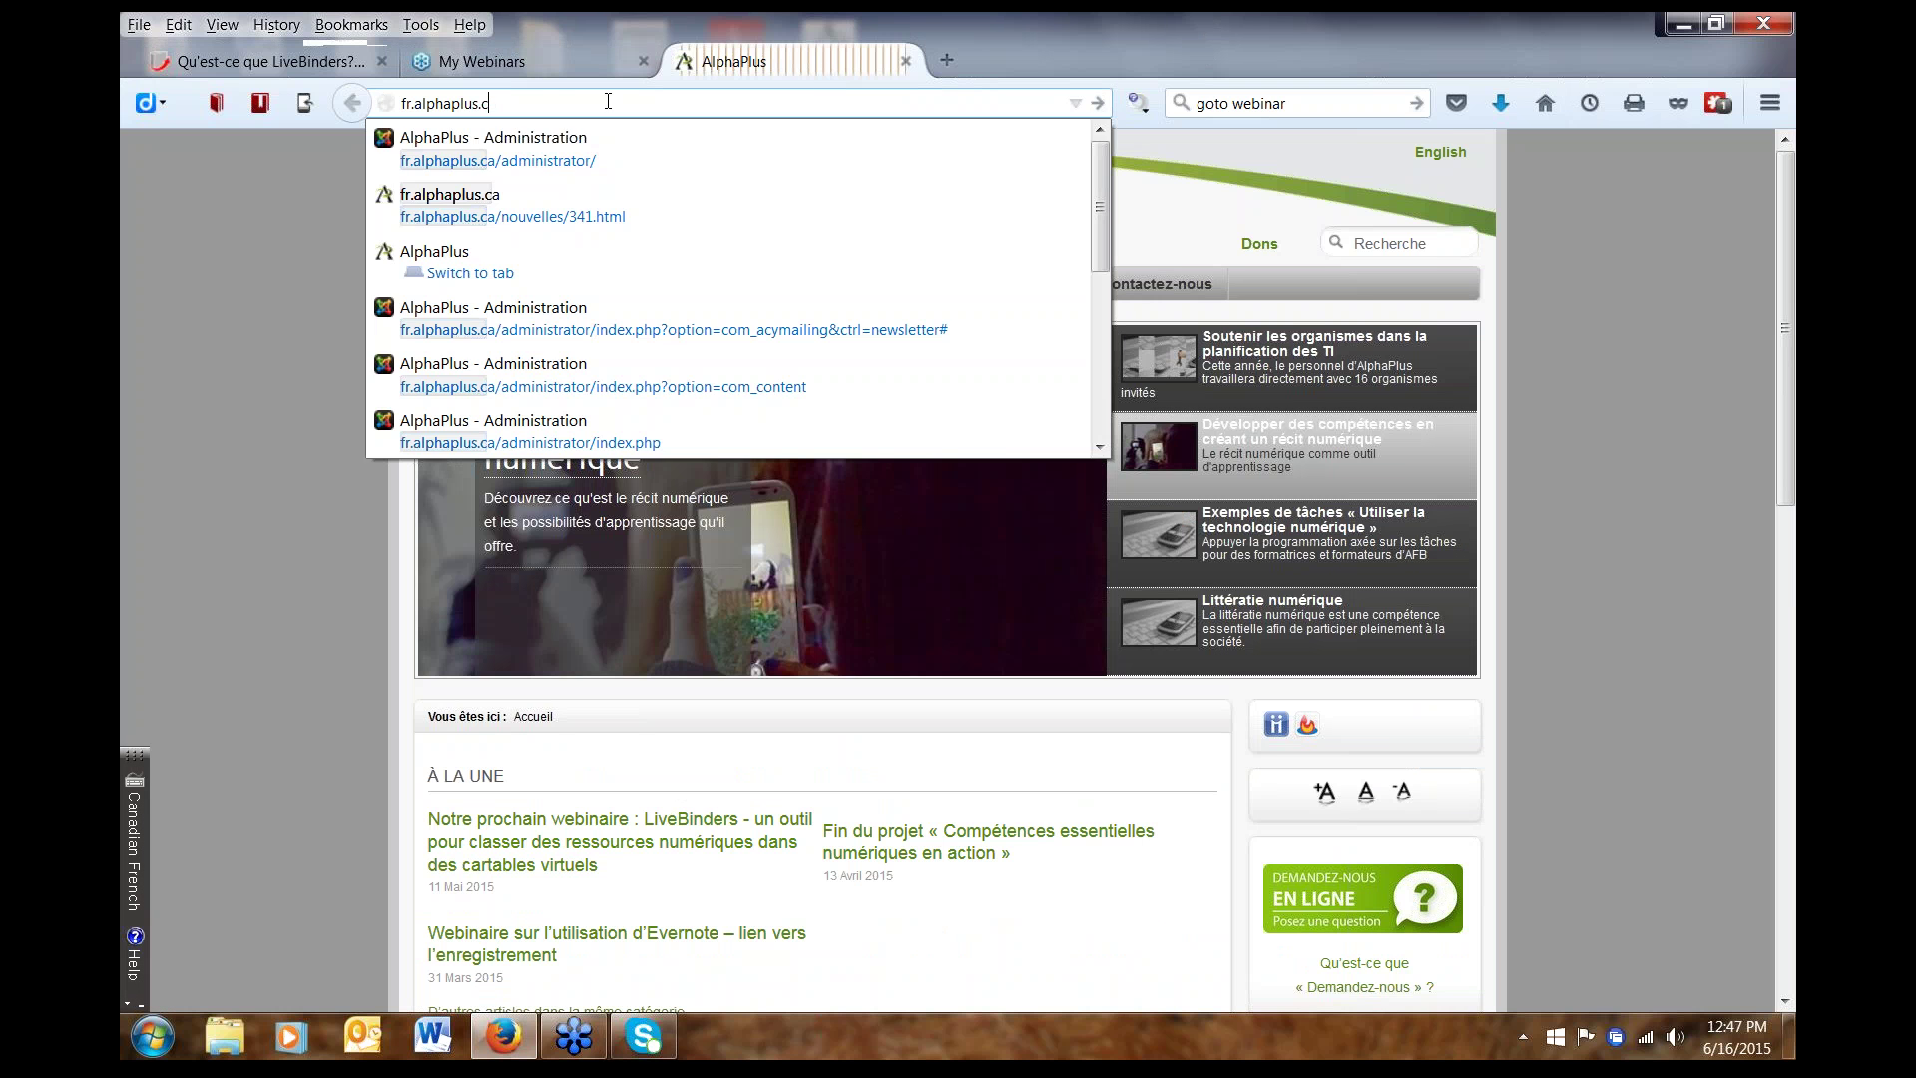
pyautogui.write('livebiners')
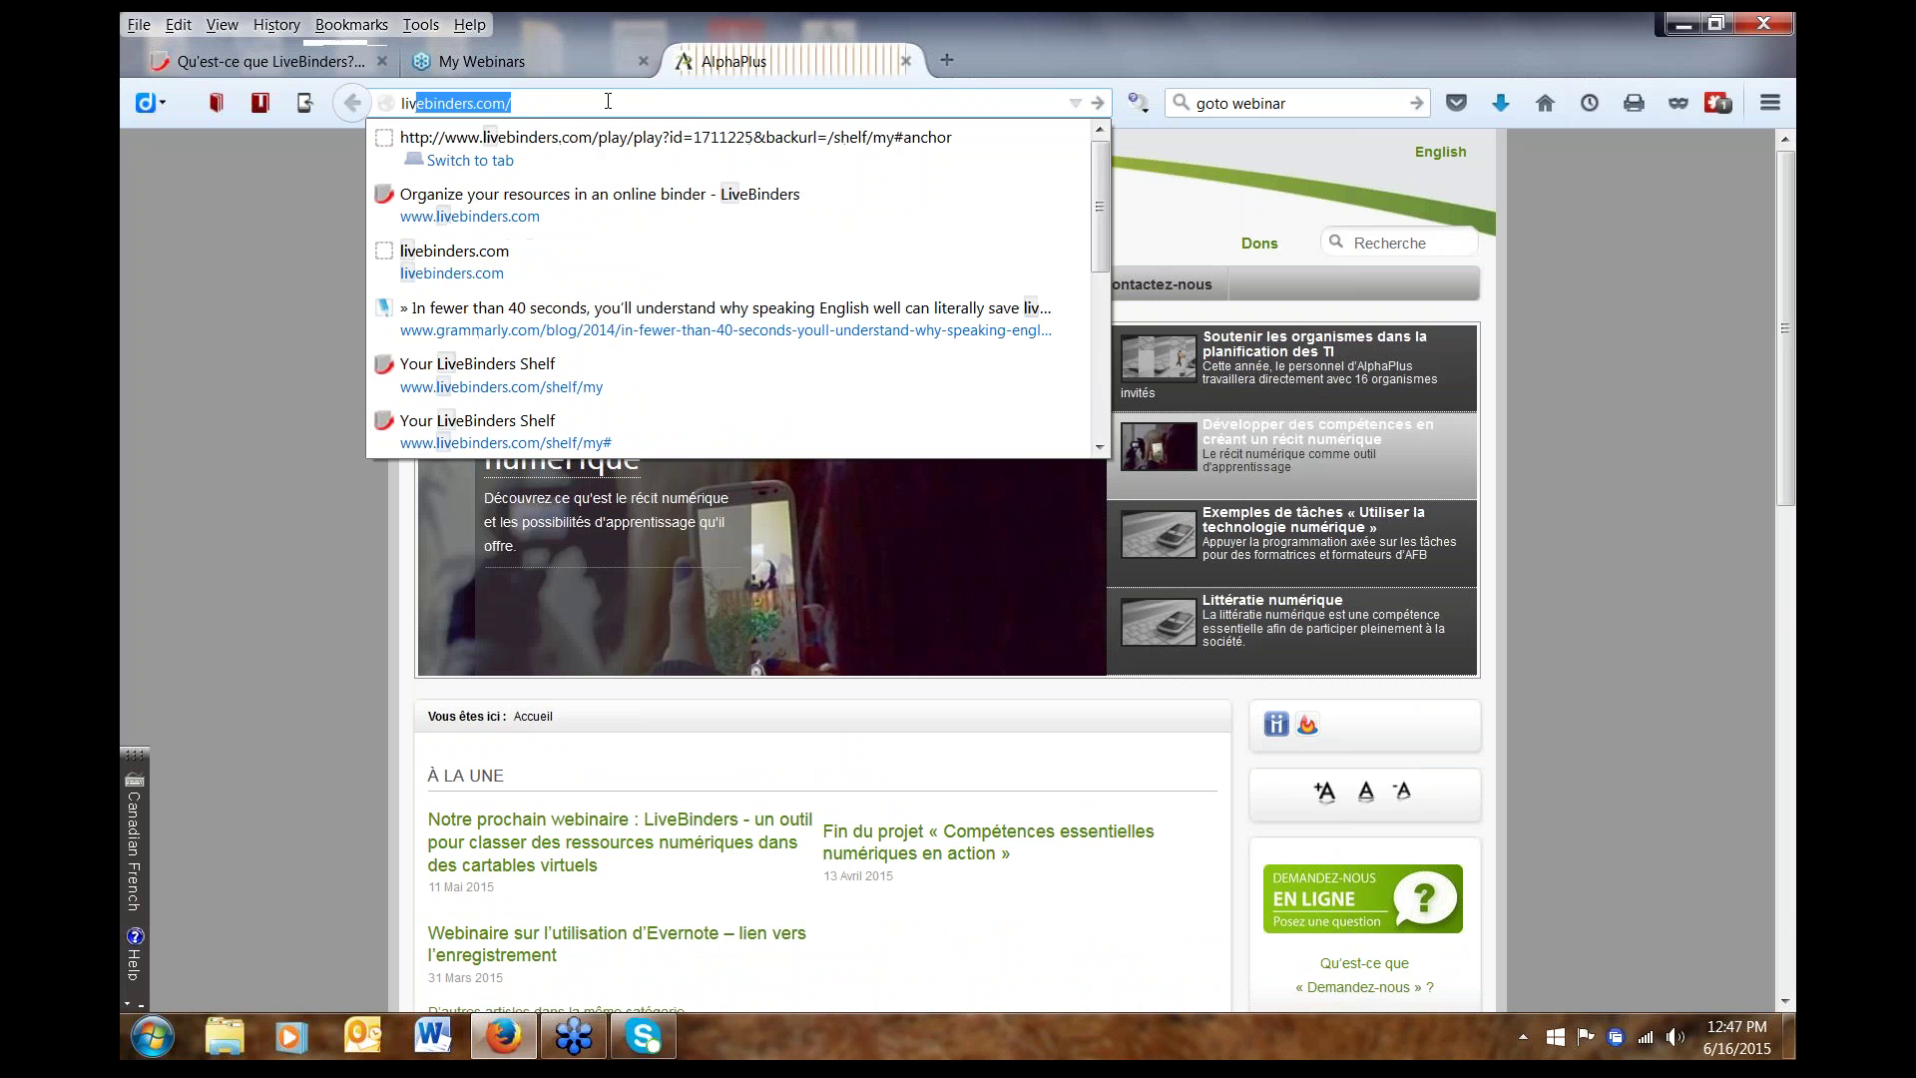
pyautogui.press('BackSpace')
pyautogui.press('BackSpace')
pyautogui.press('BackSpace')
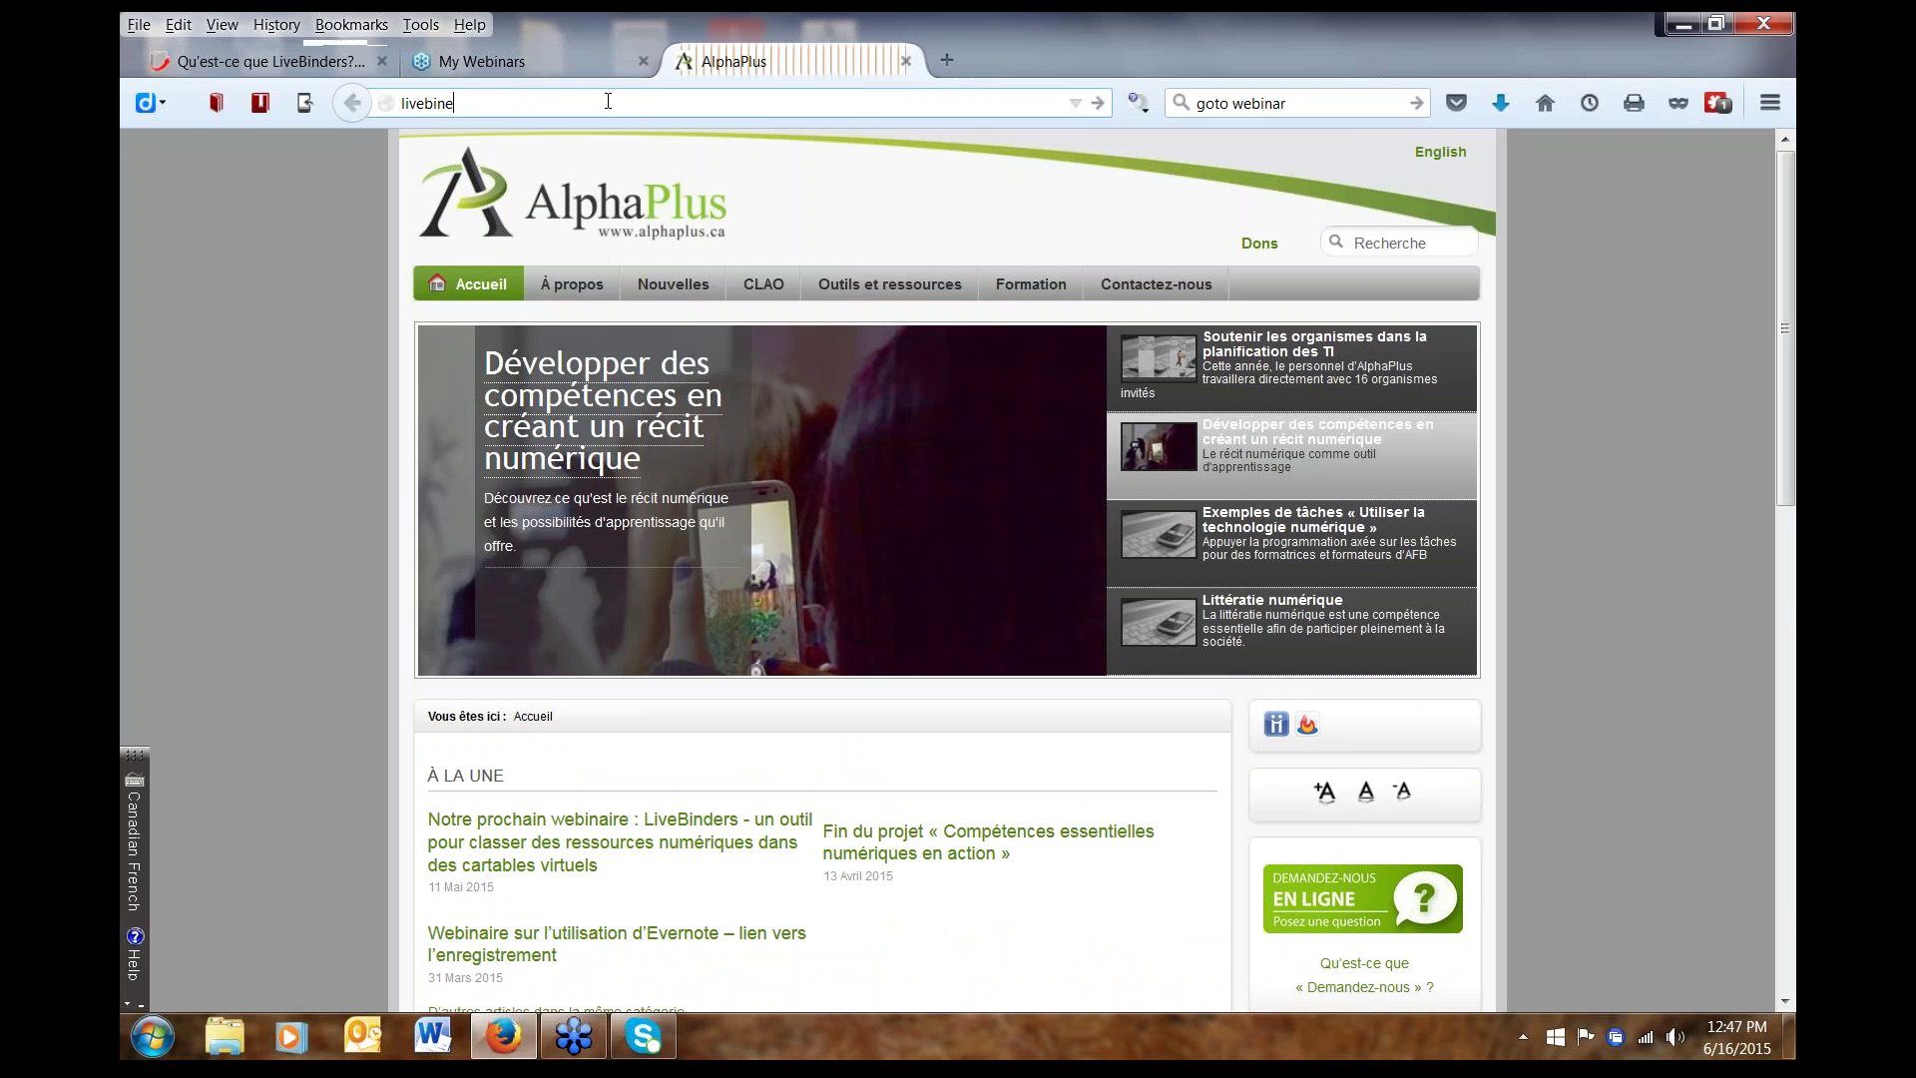
pyautogui.write('ders.com/')
pyautogui.press('Return')
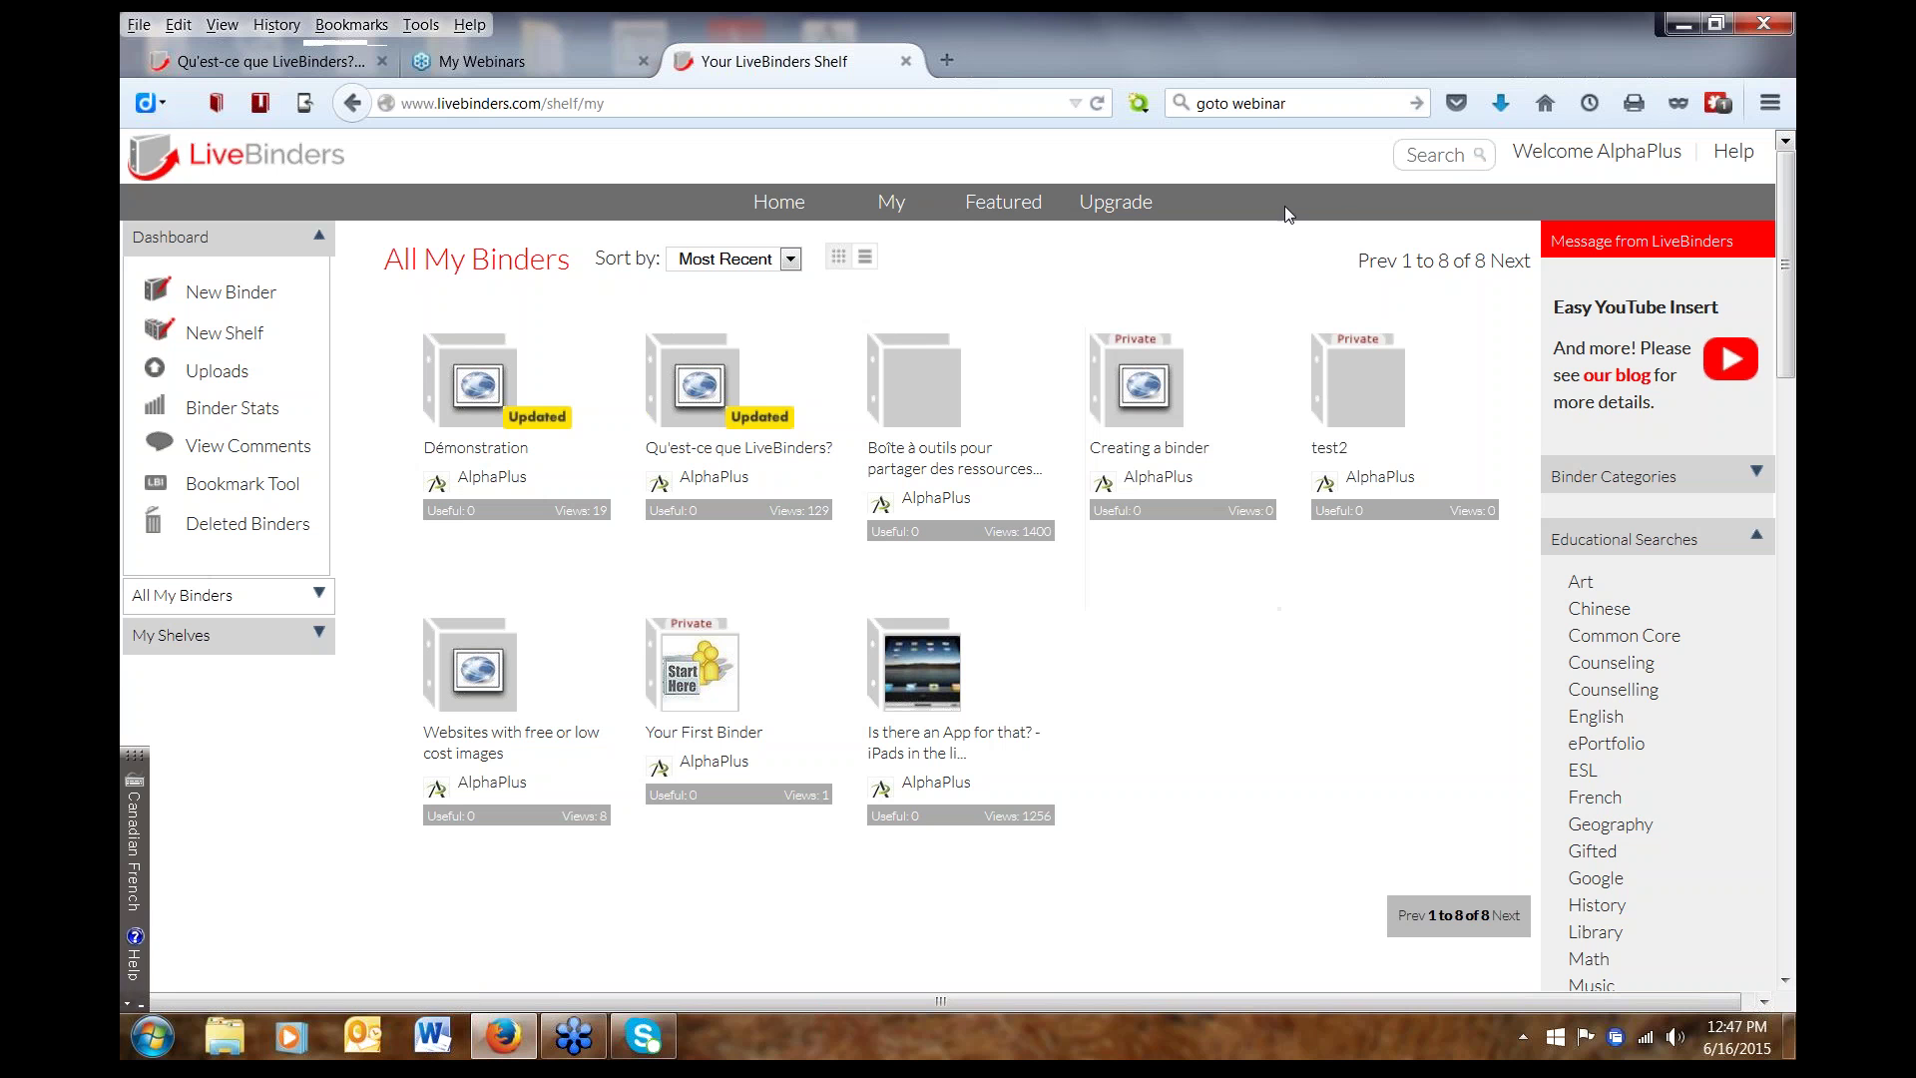
# Step: Search all public binders for 'mathétiques'
pyautogui.click(1421, 160)
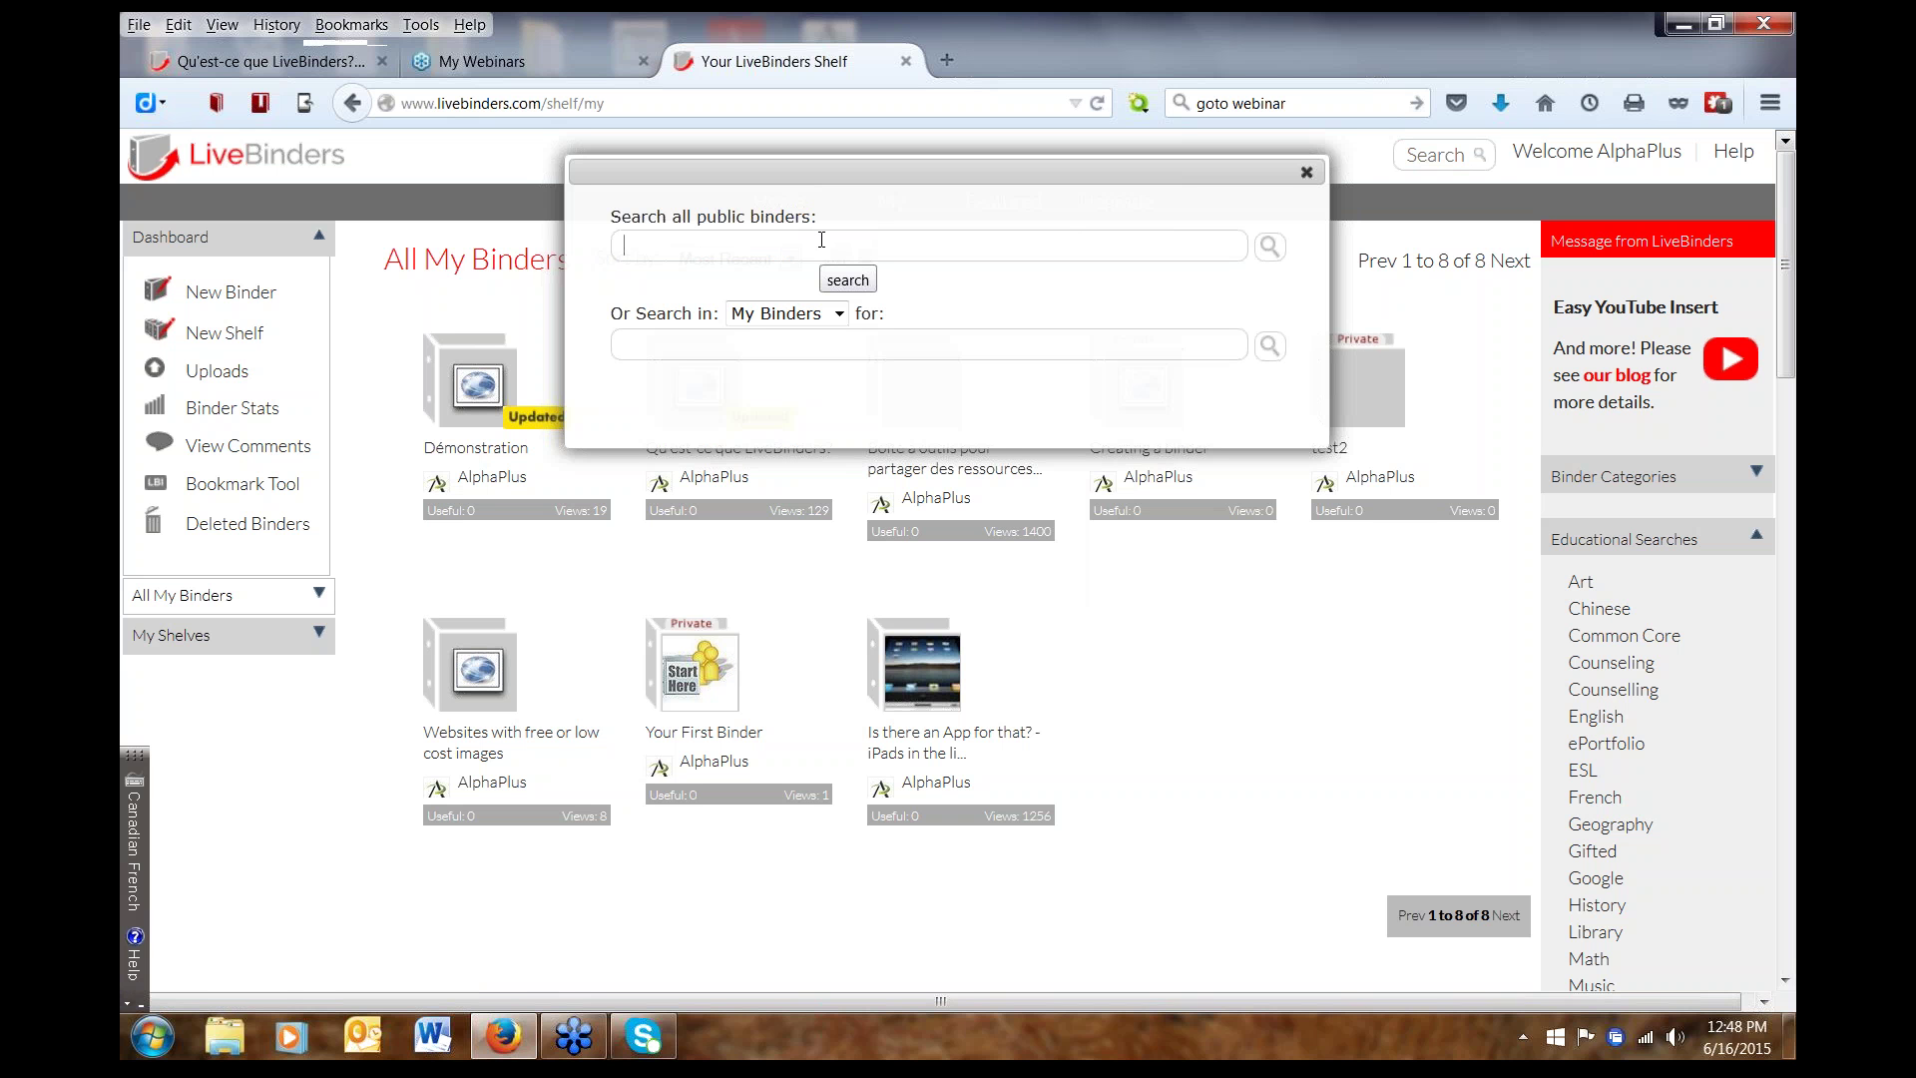
pyautogui.write('mathétiques')
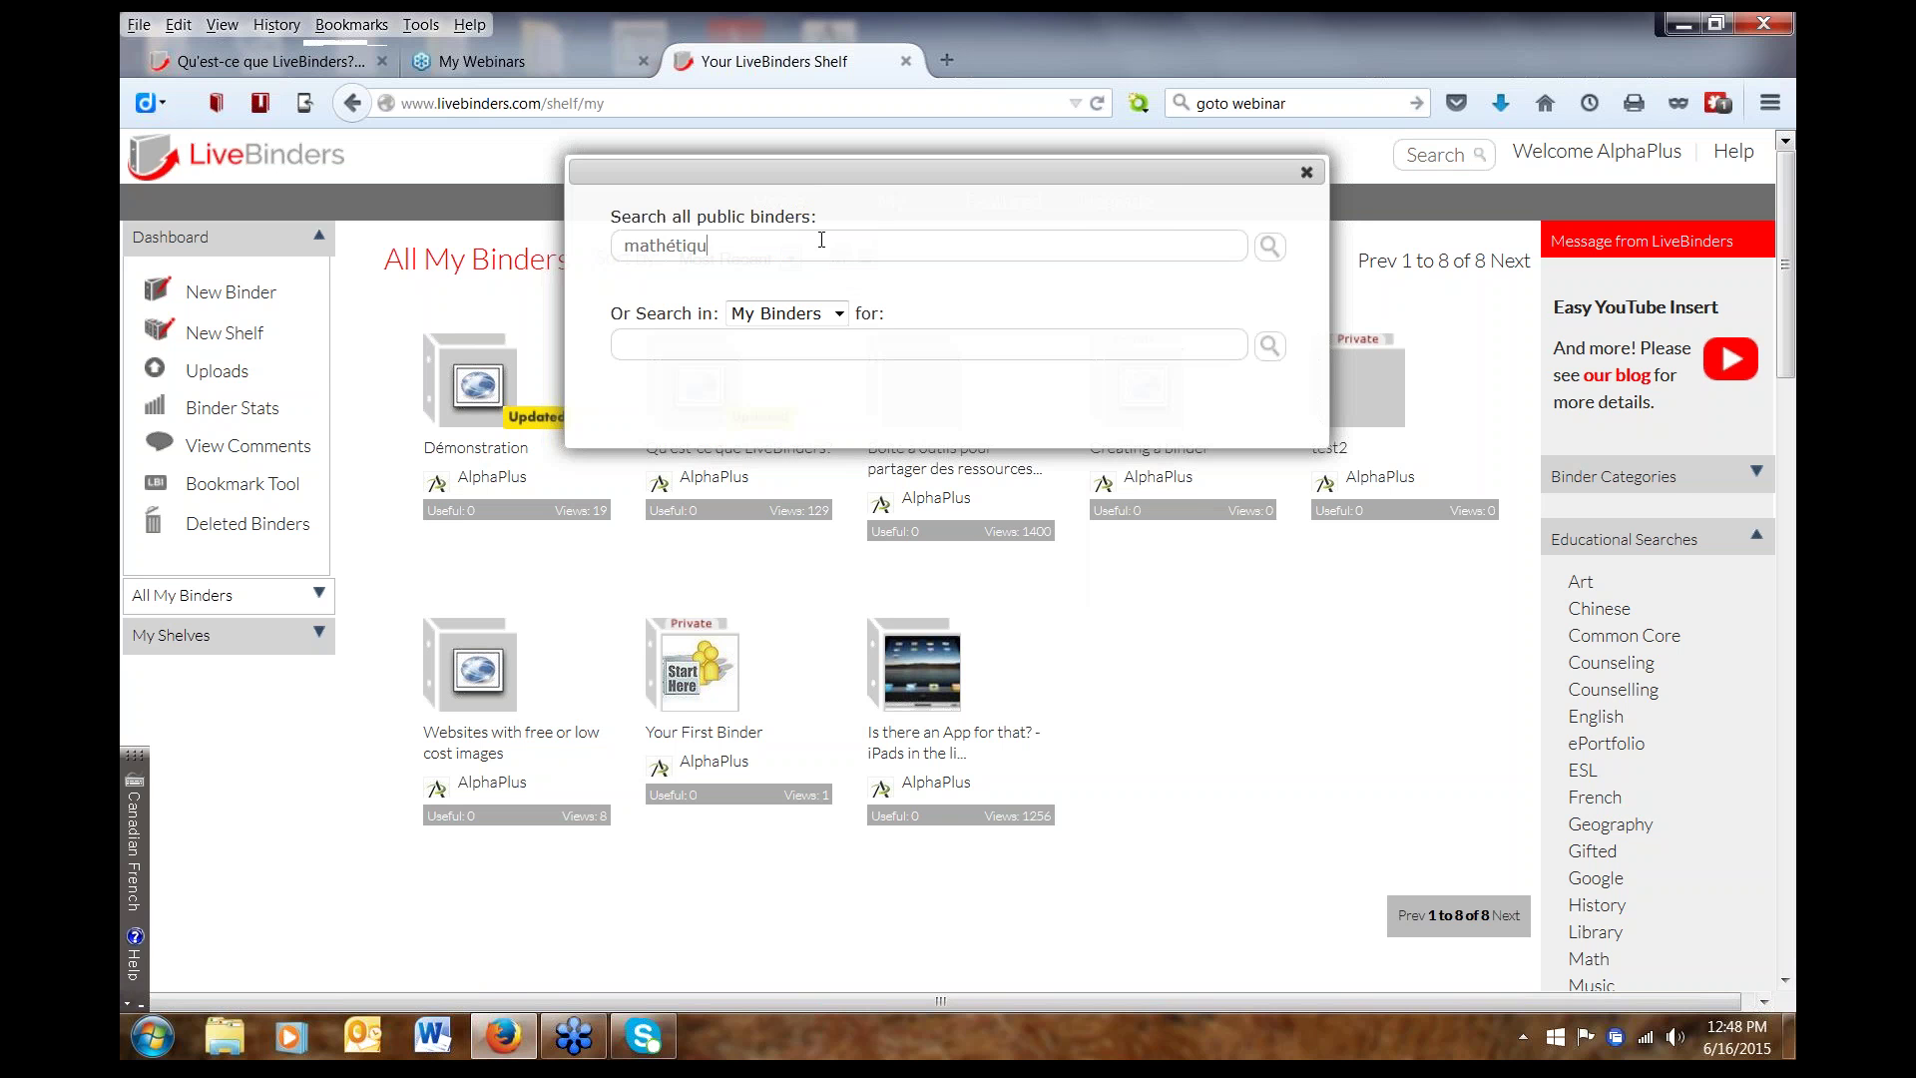
pyautogui.click(1270, 247)
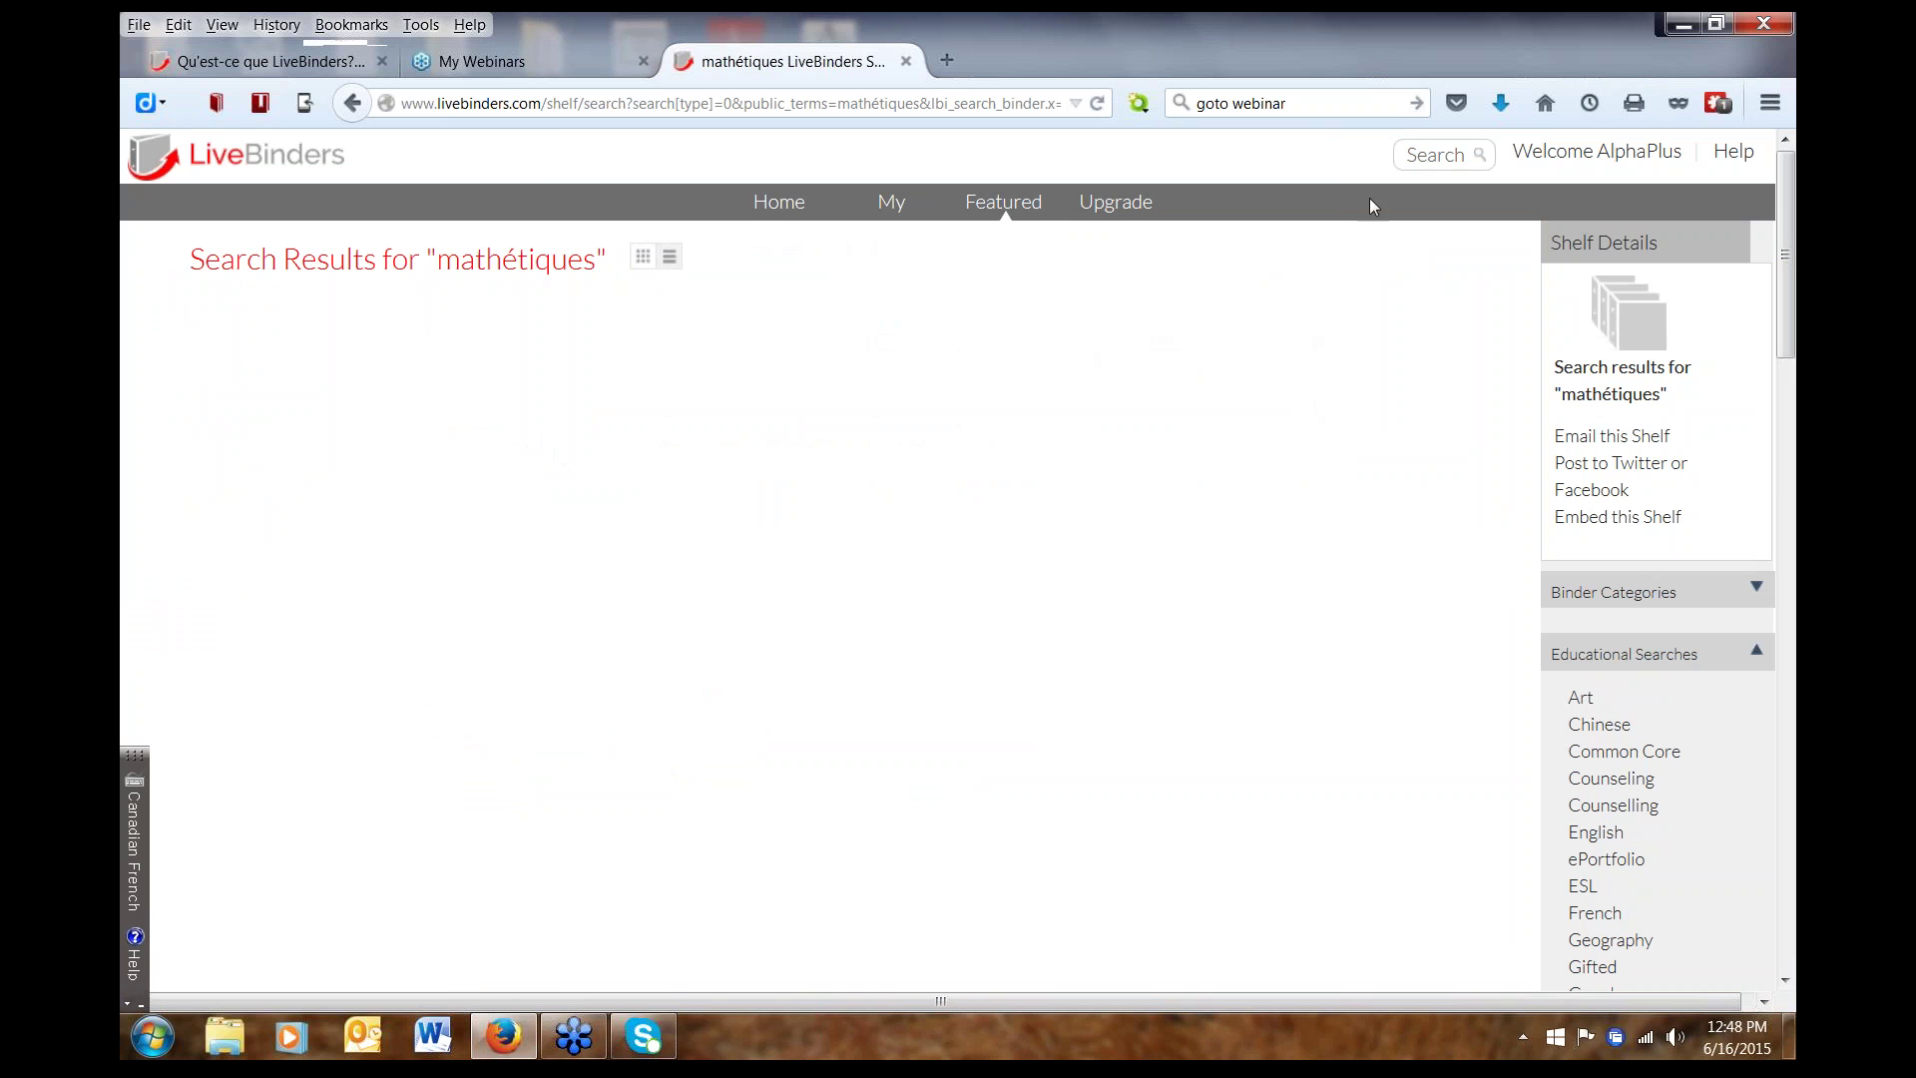
# Step: Search public binders for 'math' and browse results such as Math, MATHS and ISBE Model Math Curriculum
pyautogui.click(1457, 158)
pyautogui.write('math')
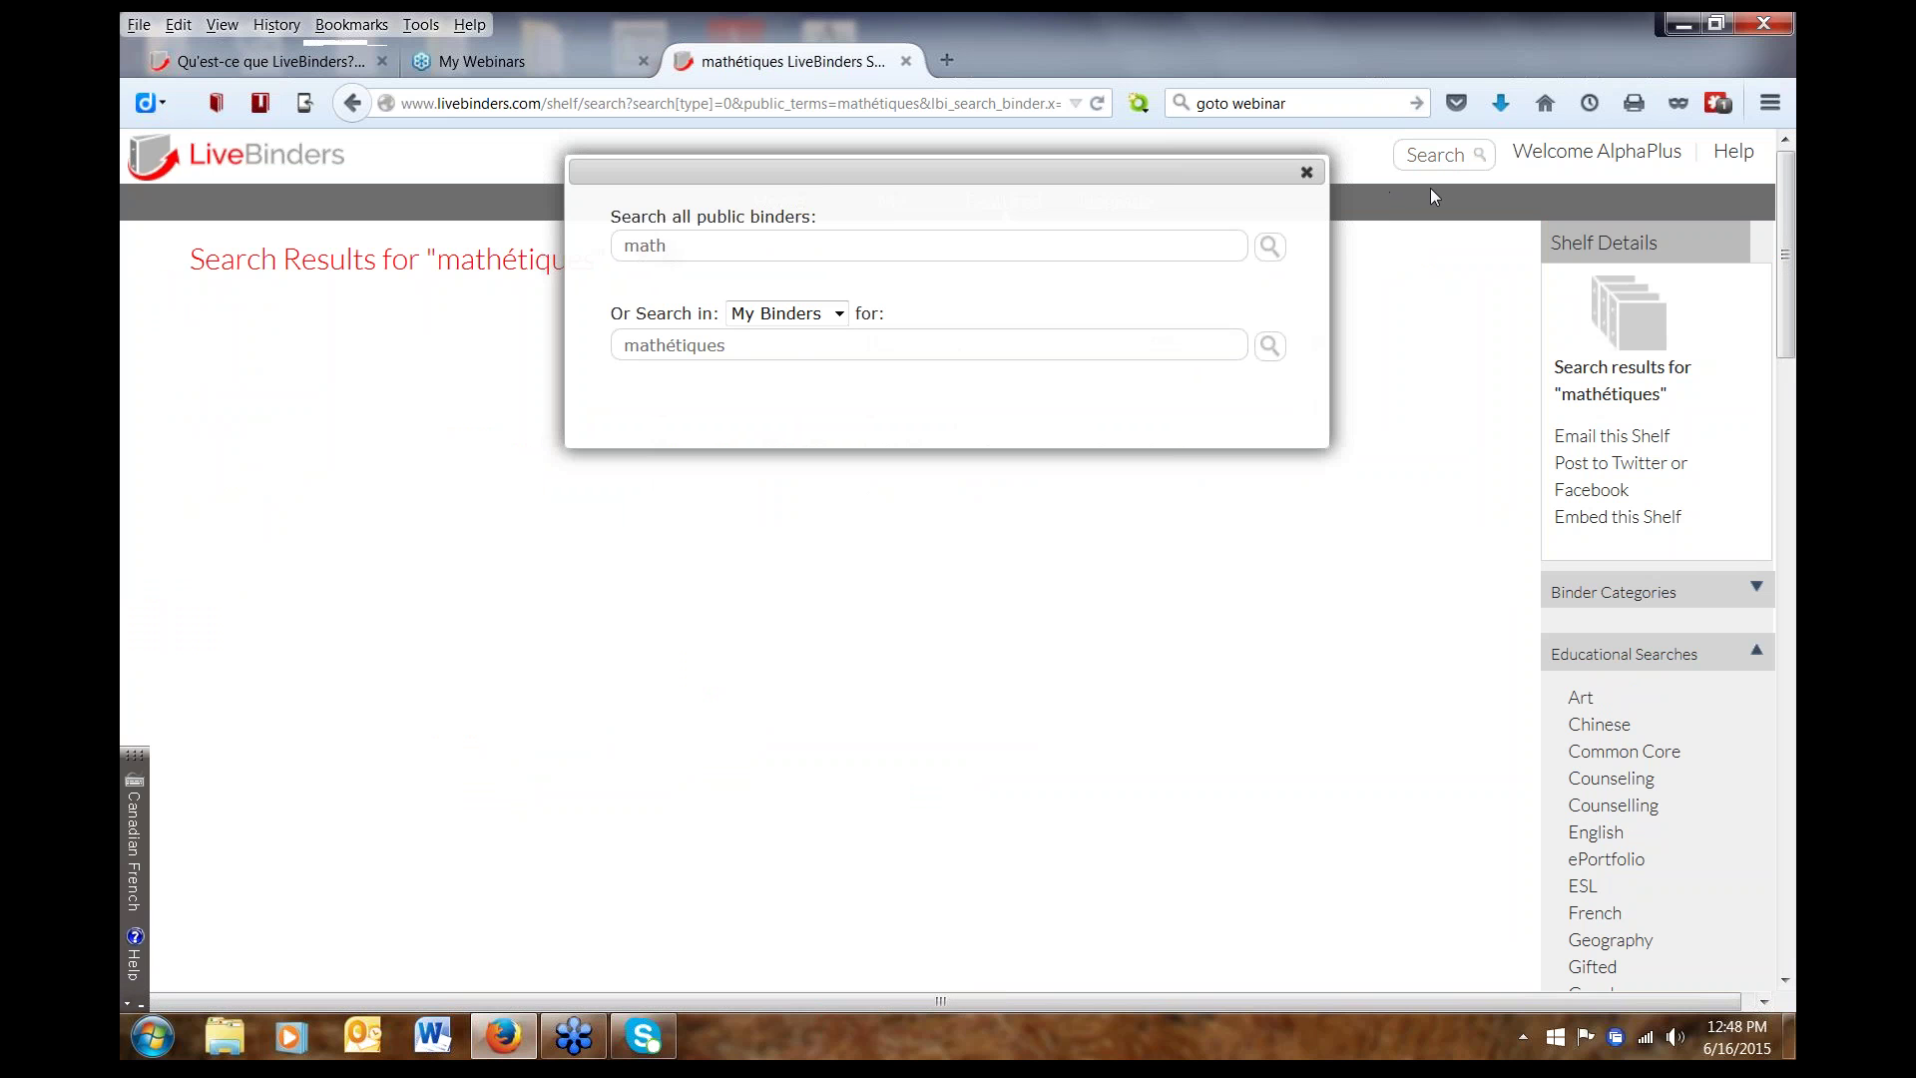
pyautogui.click(1270, 247)
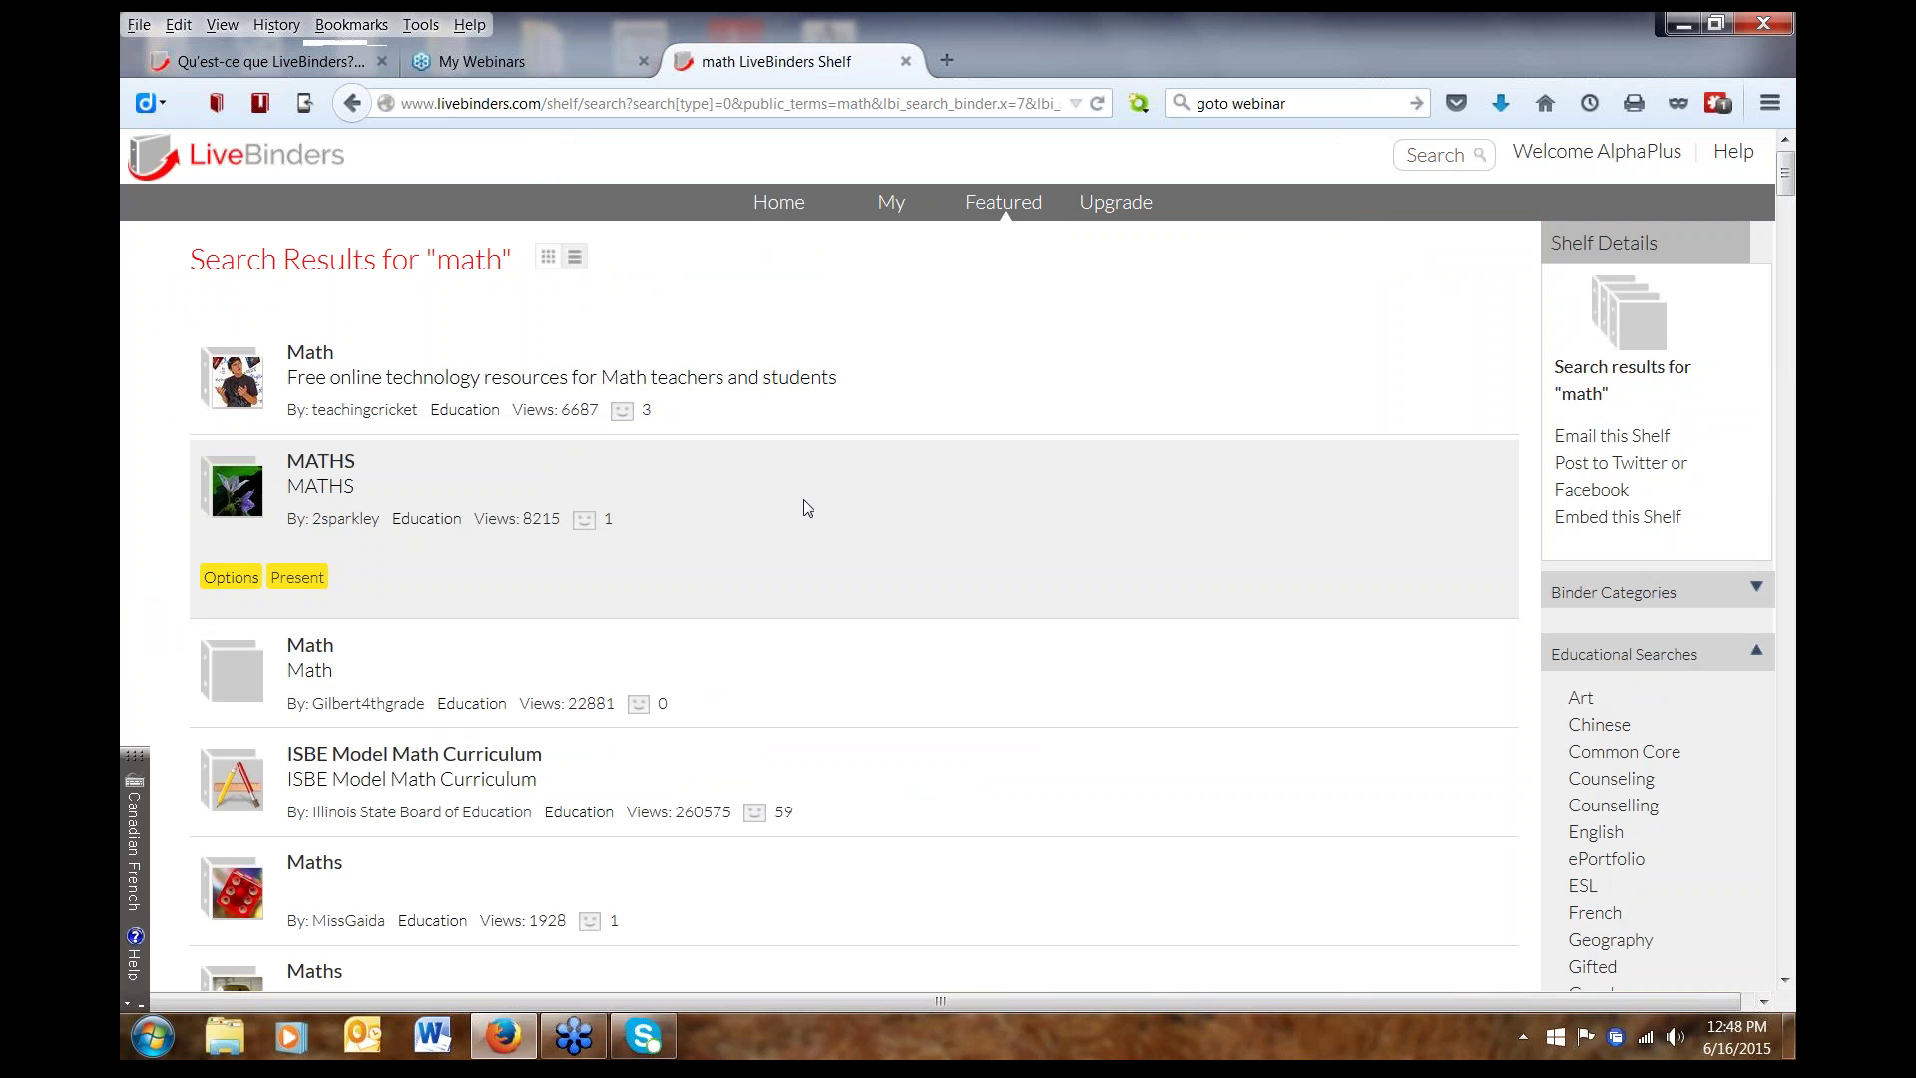
pyautogui.scroll(-2, 777, 584)
pyautogui.scroll(-2, 777, 589)
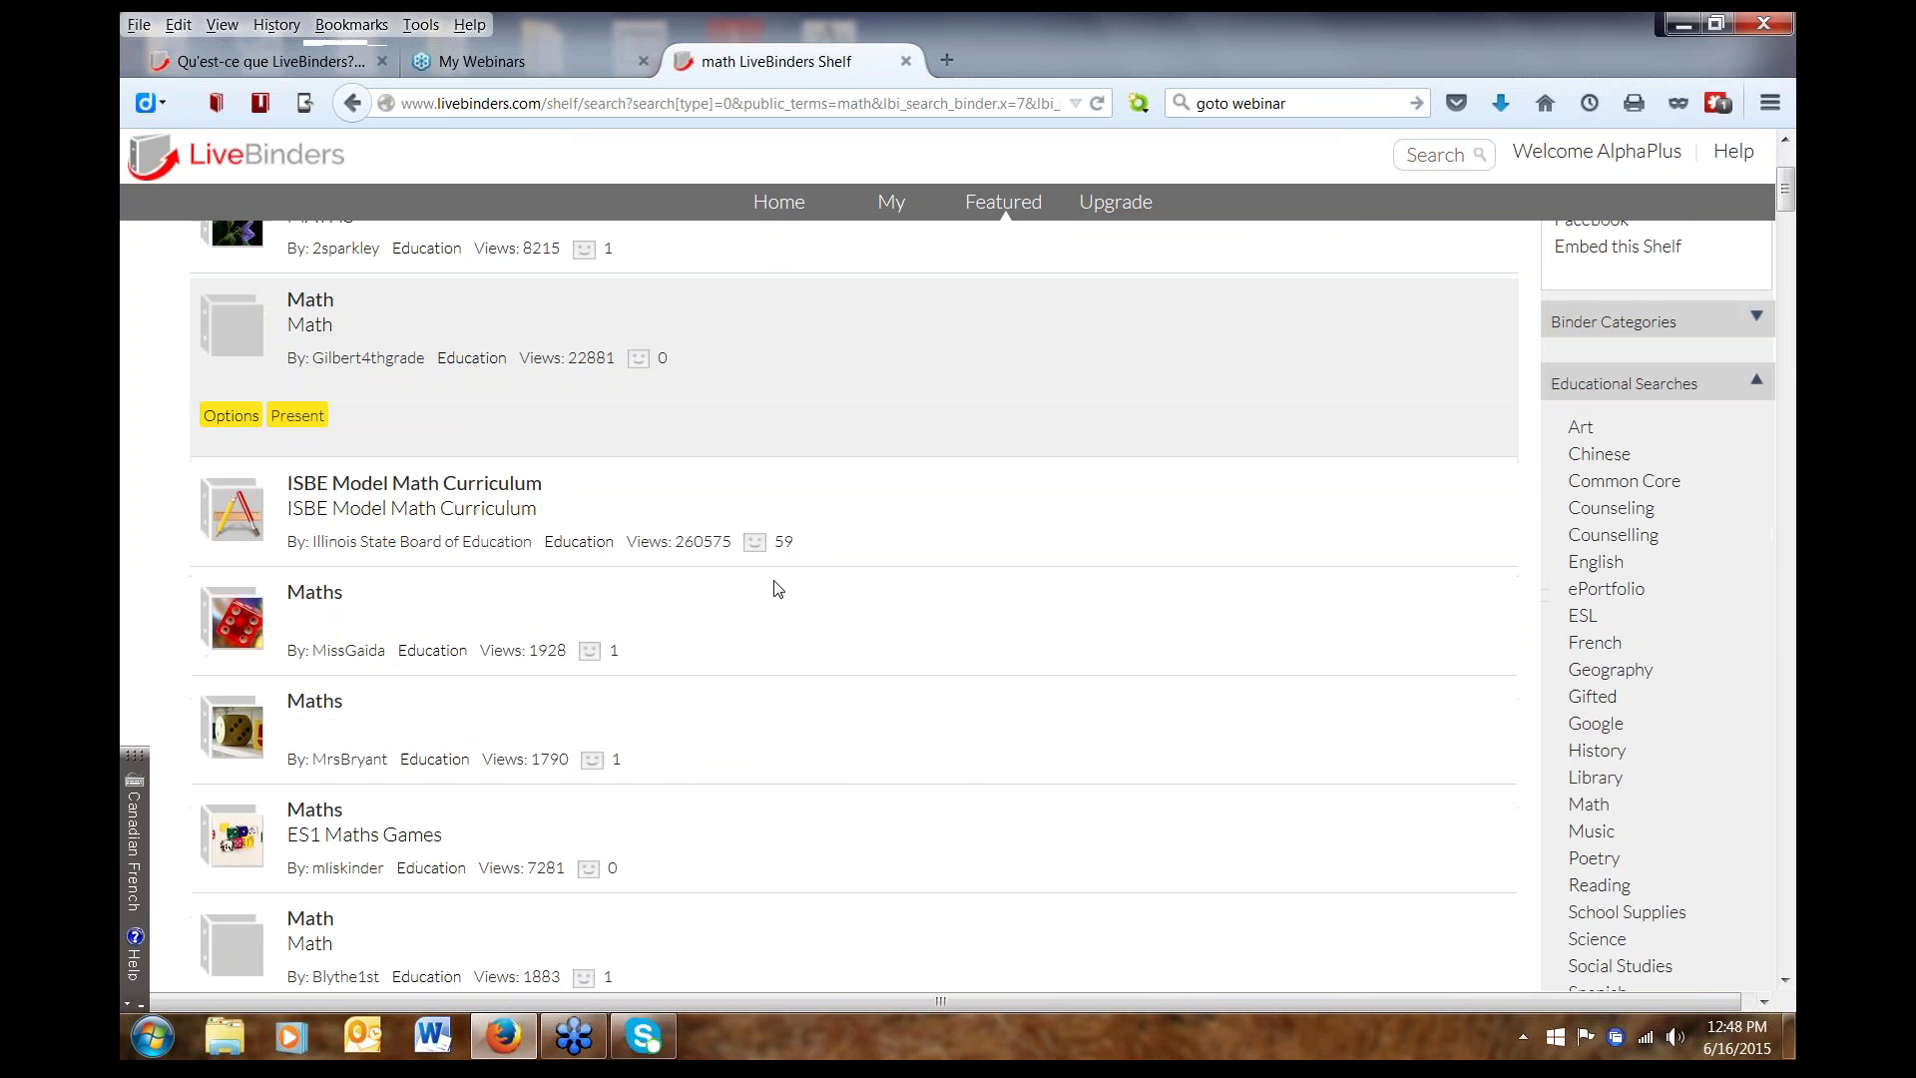
pyautogui.scroll(-7, 778, 589)
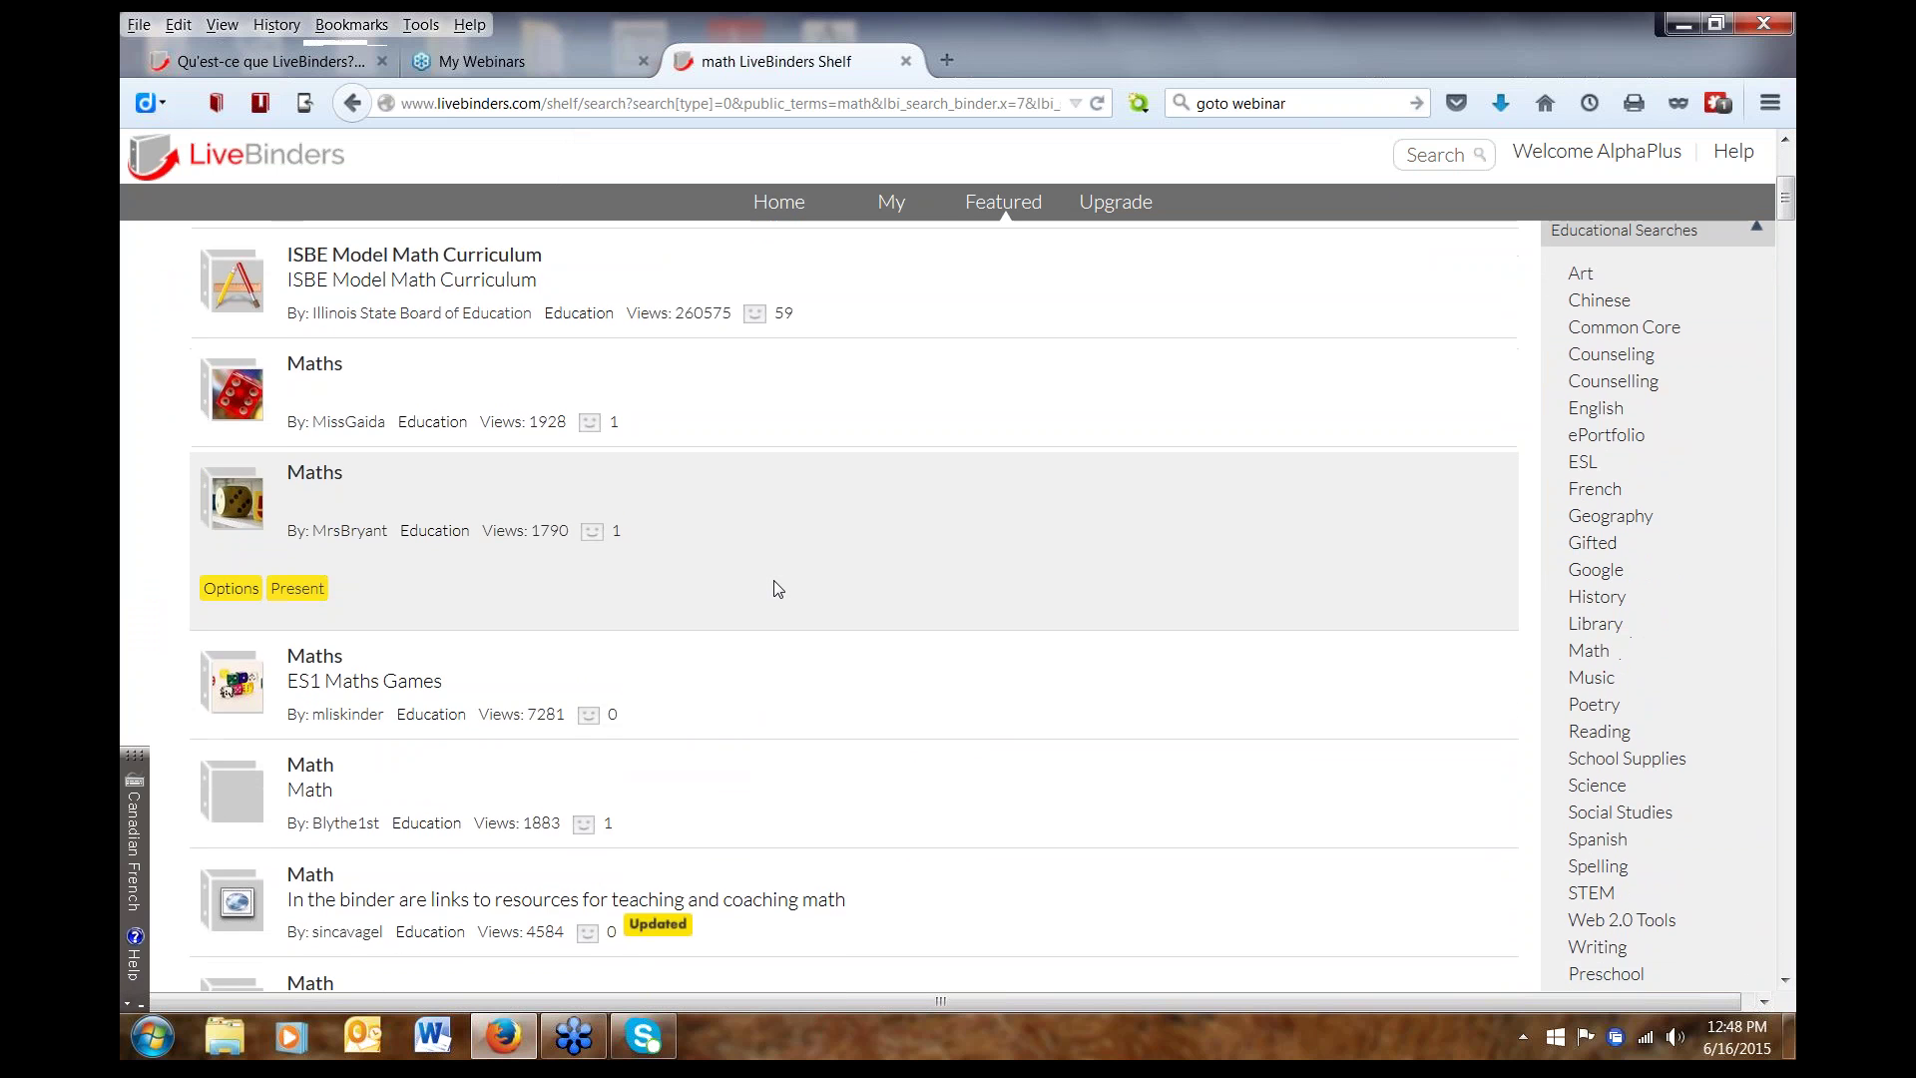
pyautogui.scroll(-6, 776, 589)
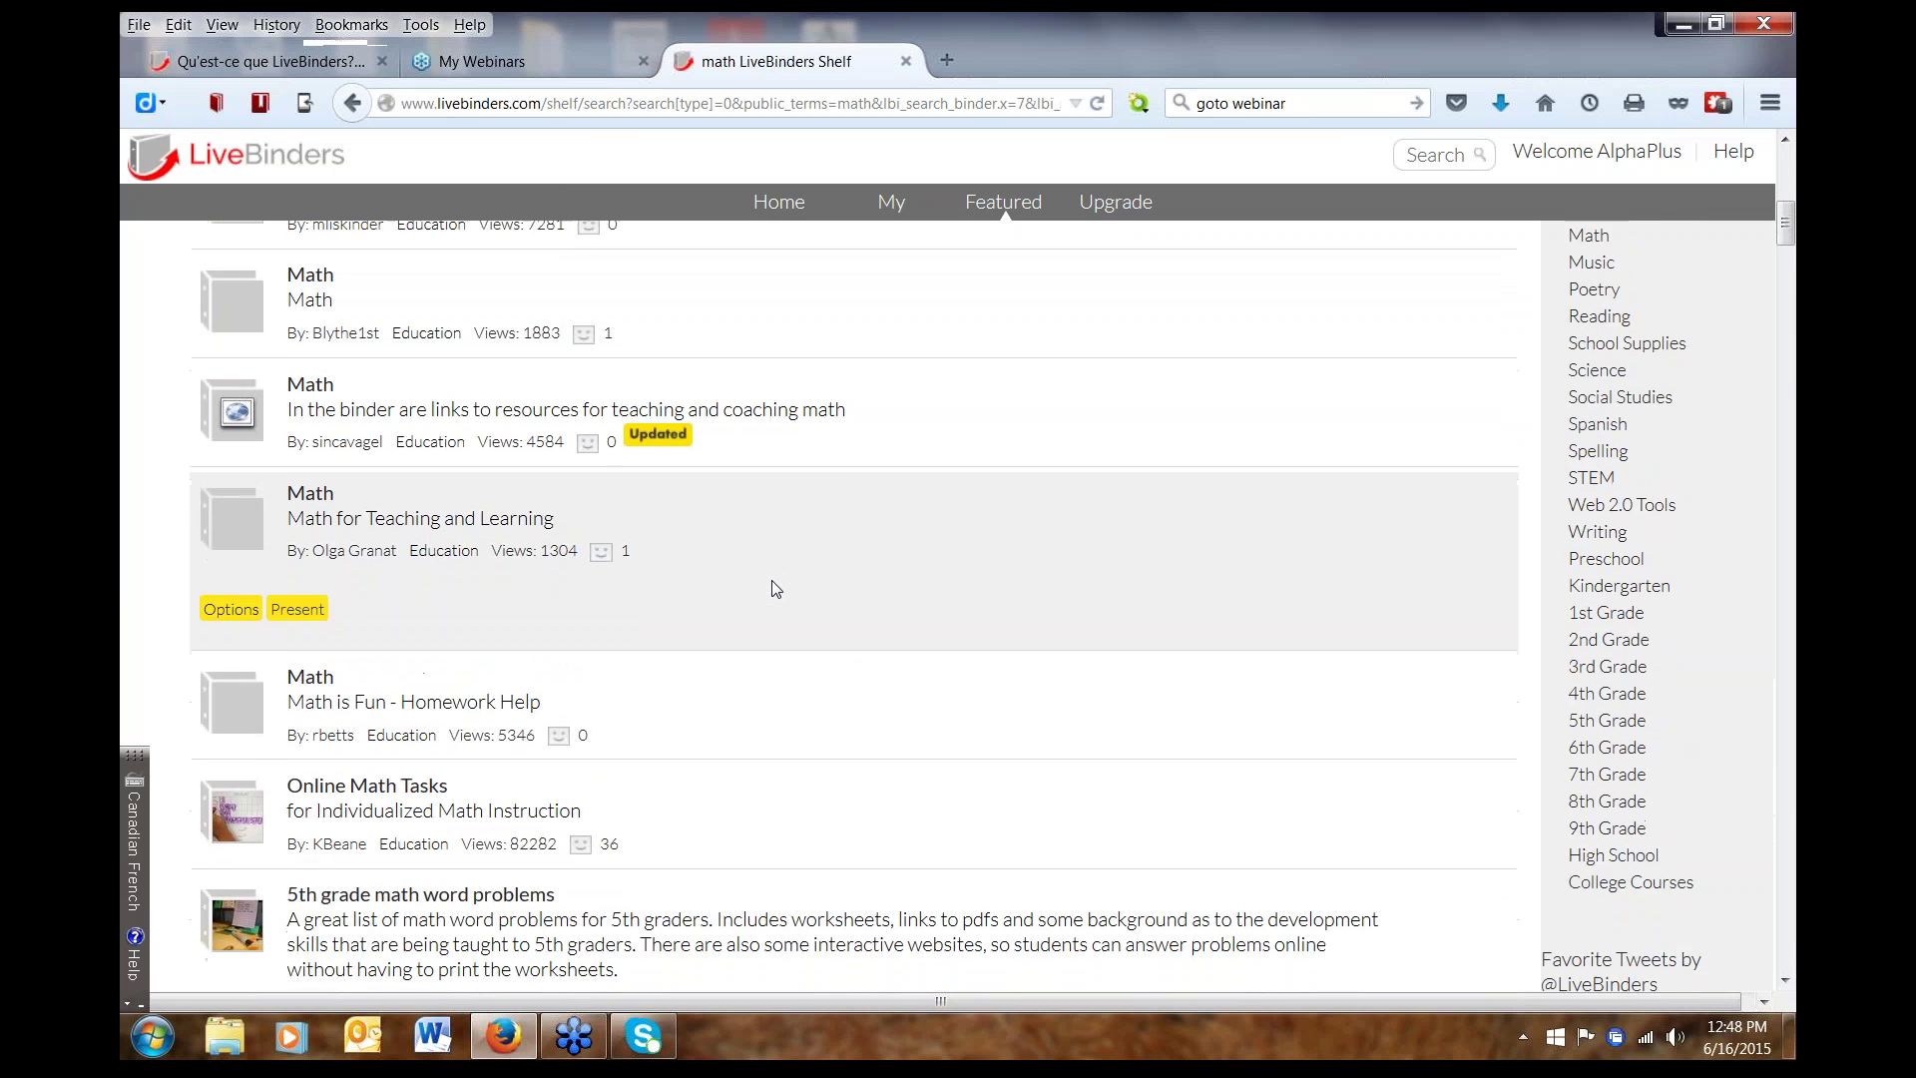
pyautogui.scroll(-6, 776, 589)
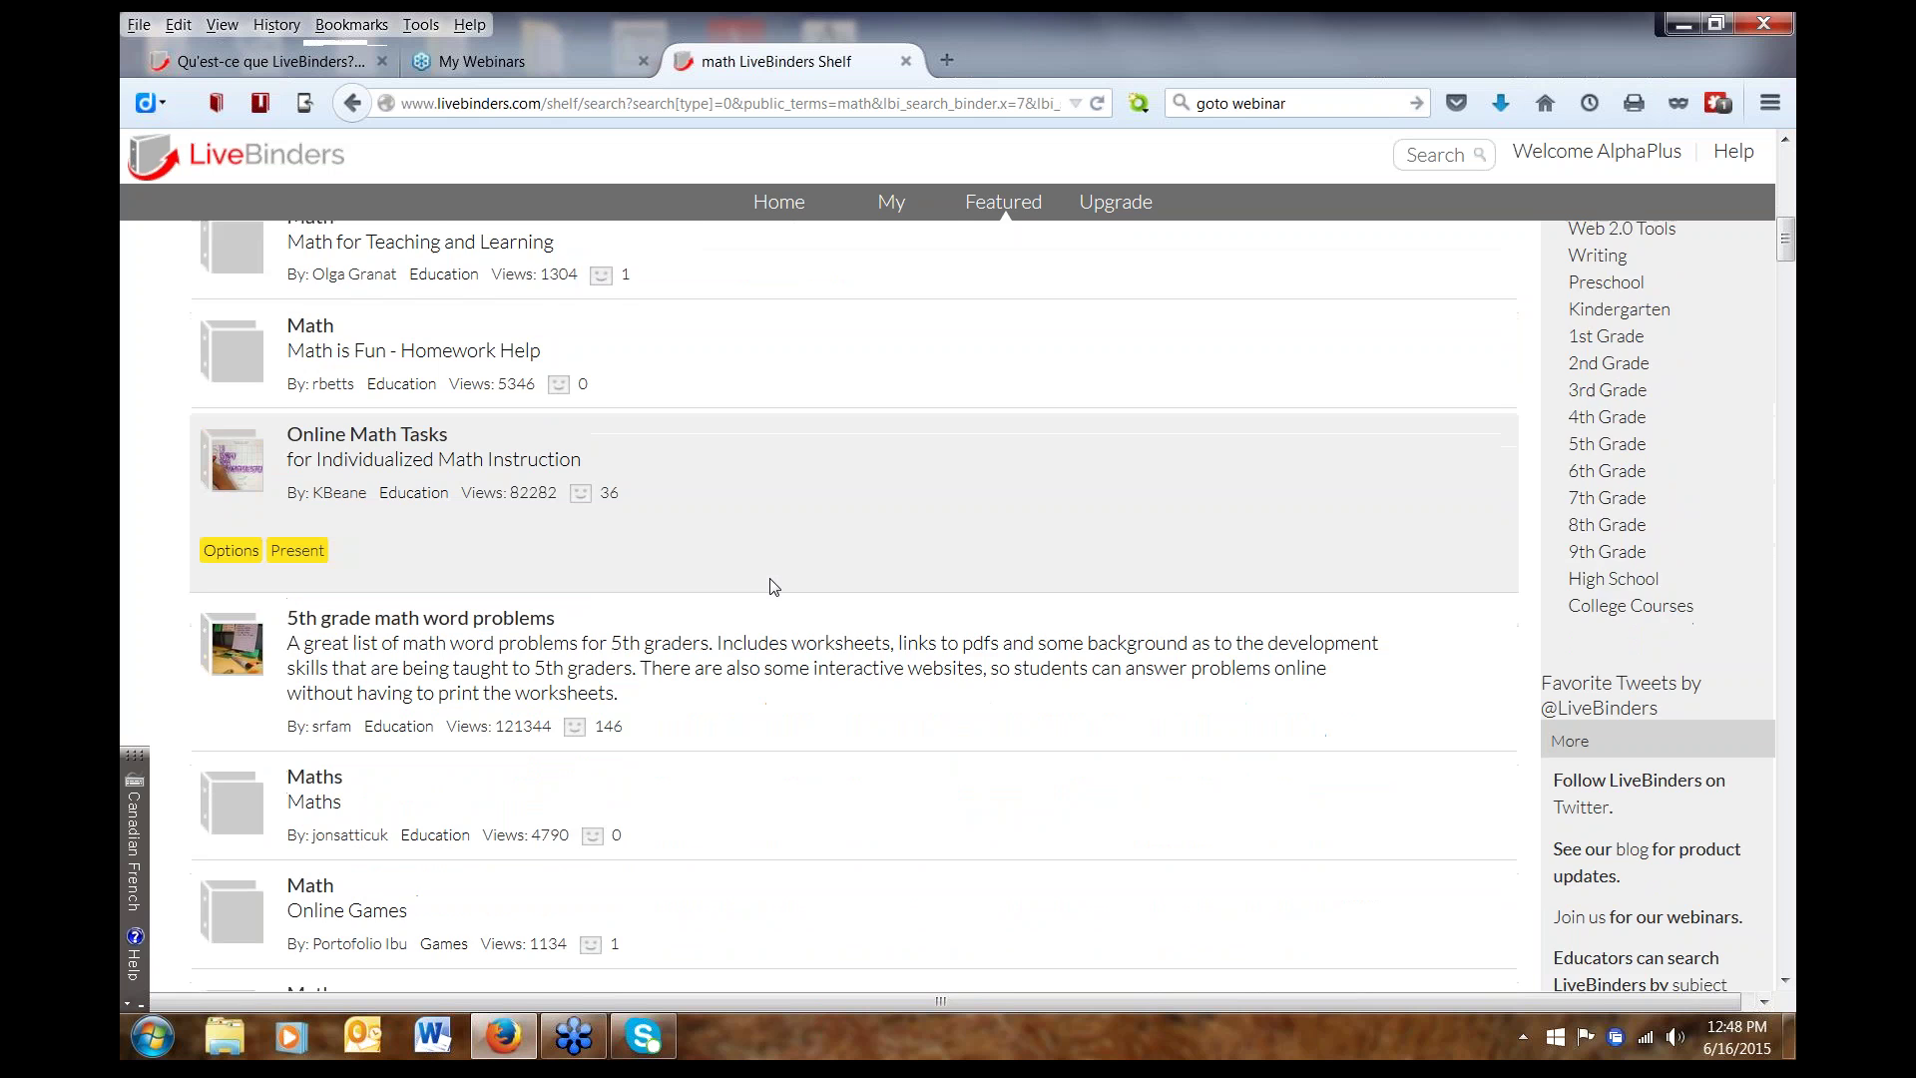
pyautogui.scroll(5, 775, 587)
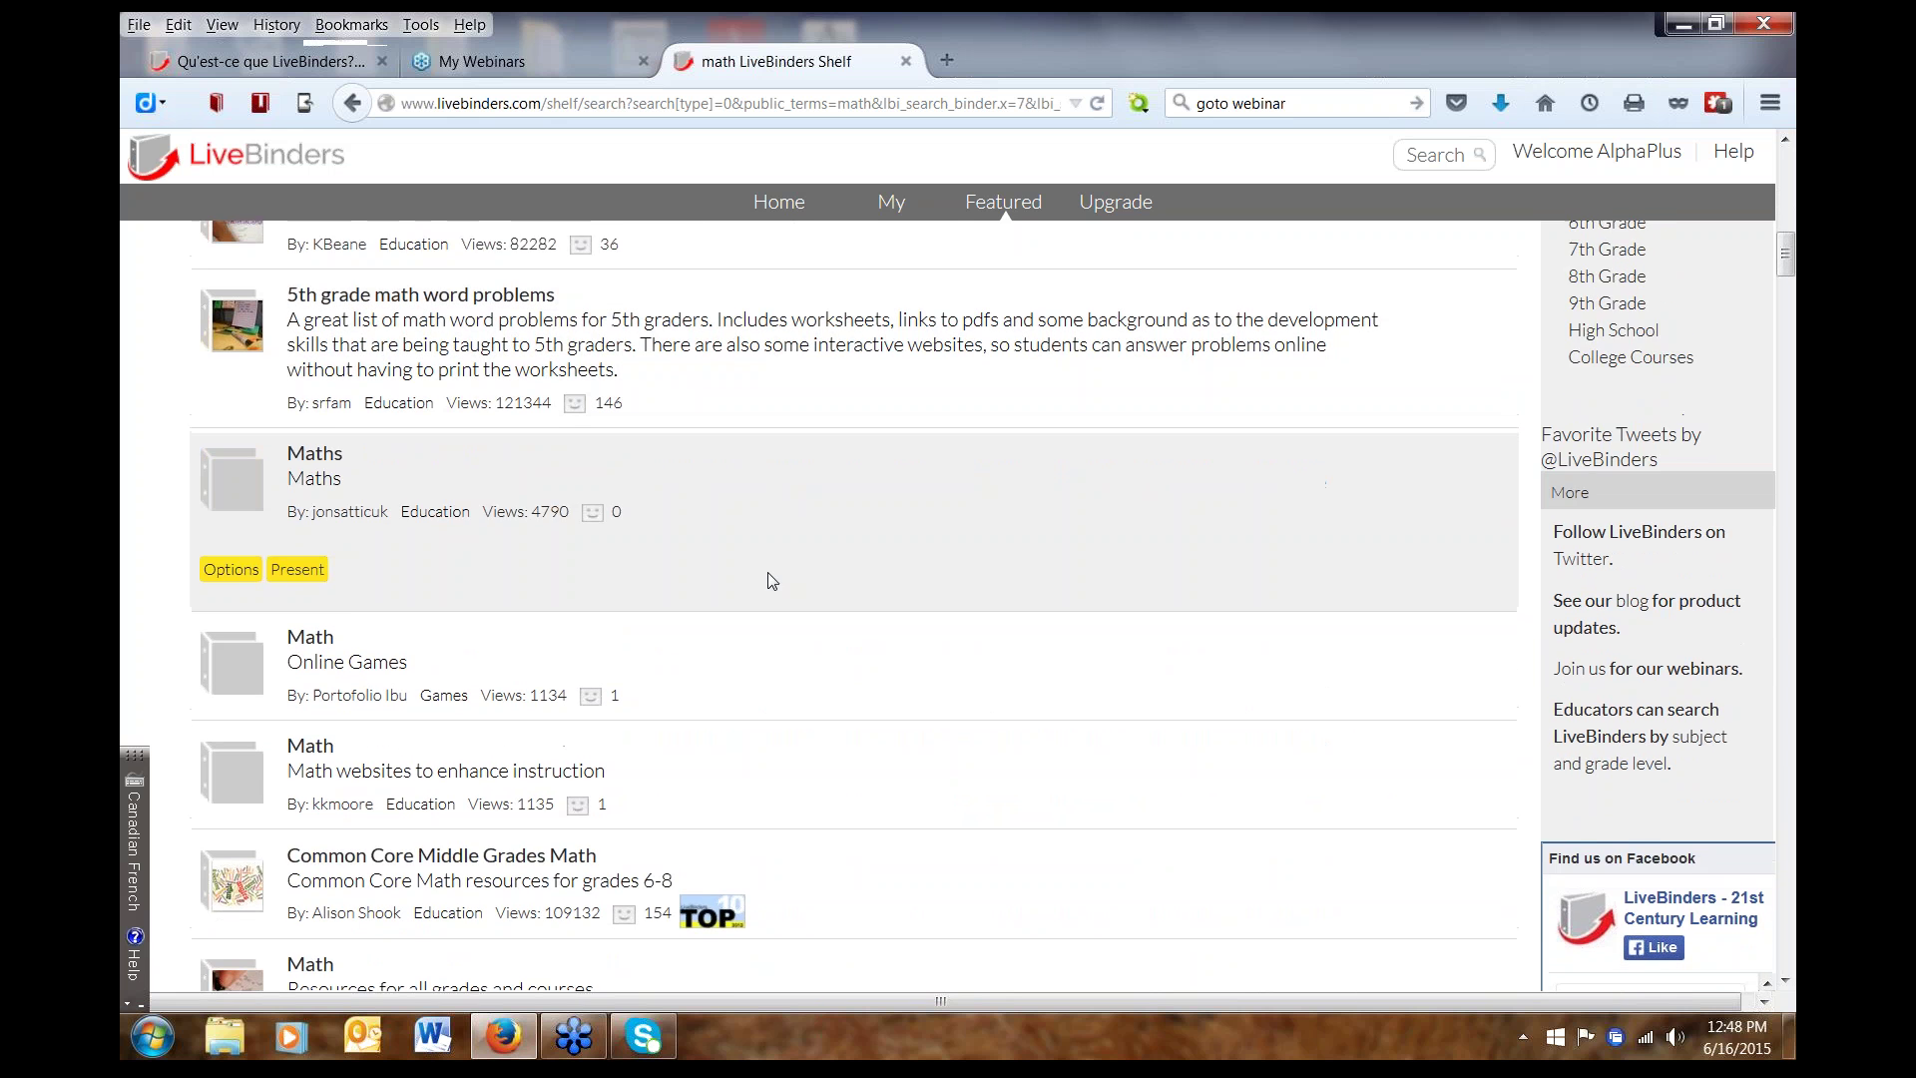
pyautogui.scroll(15, 773, 578)
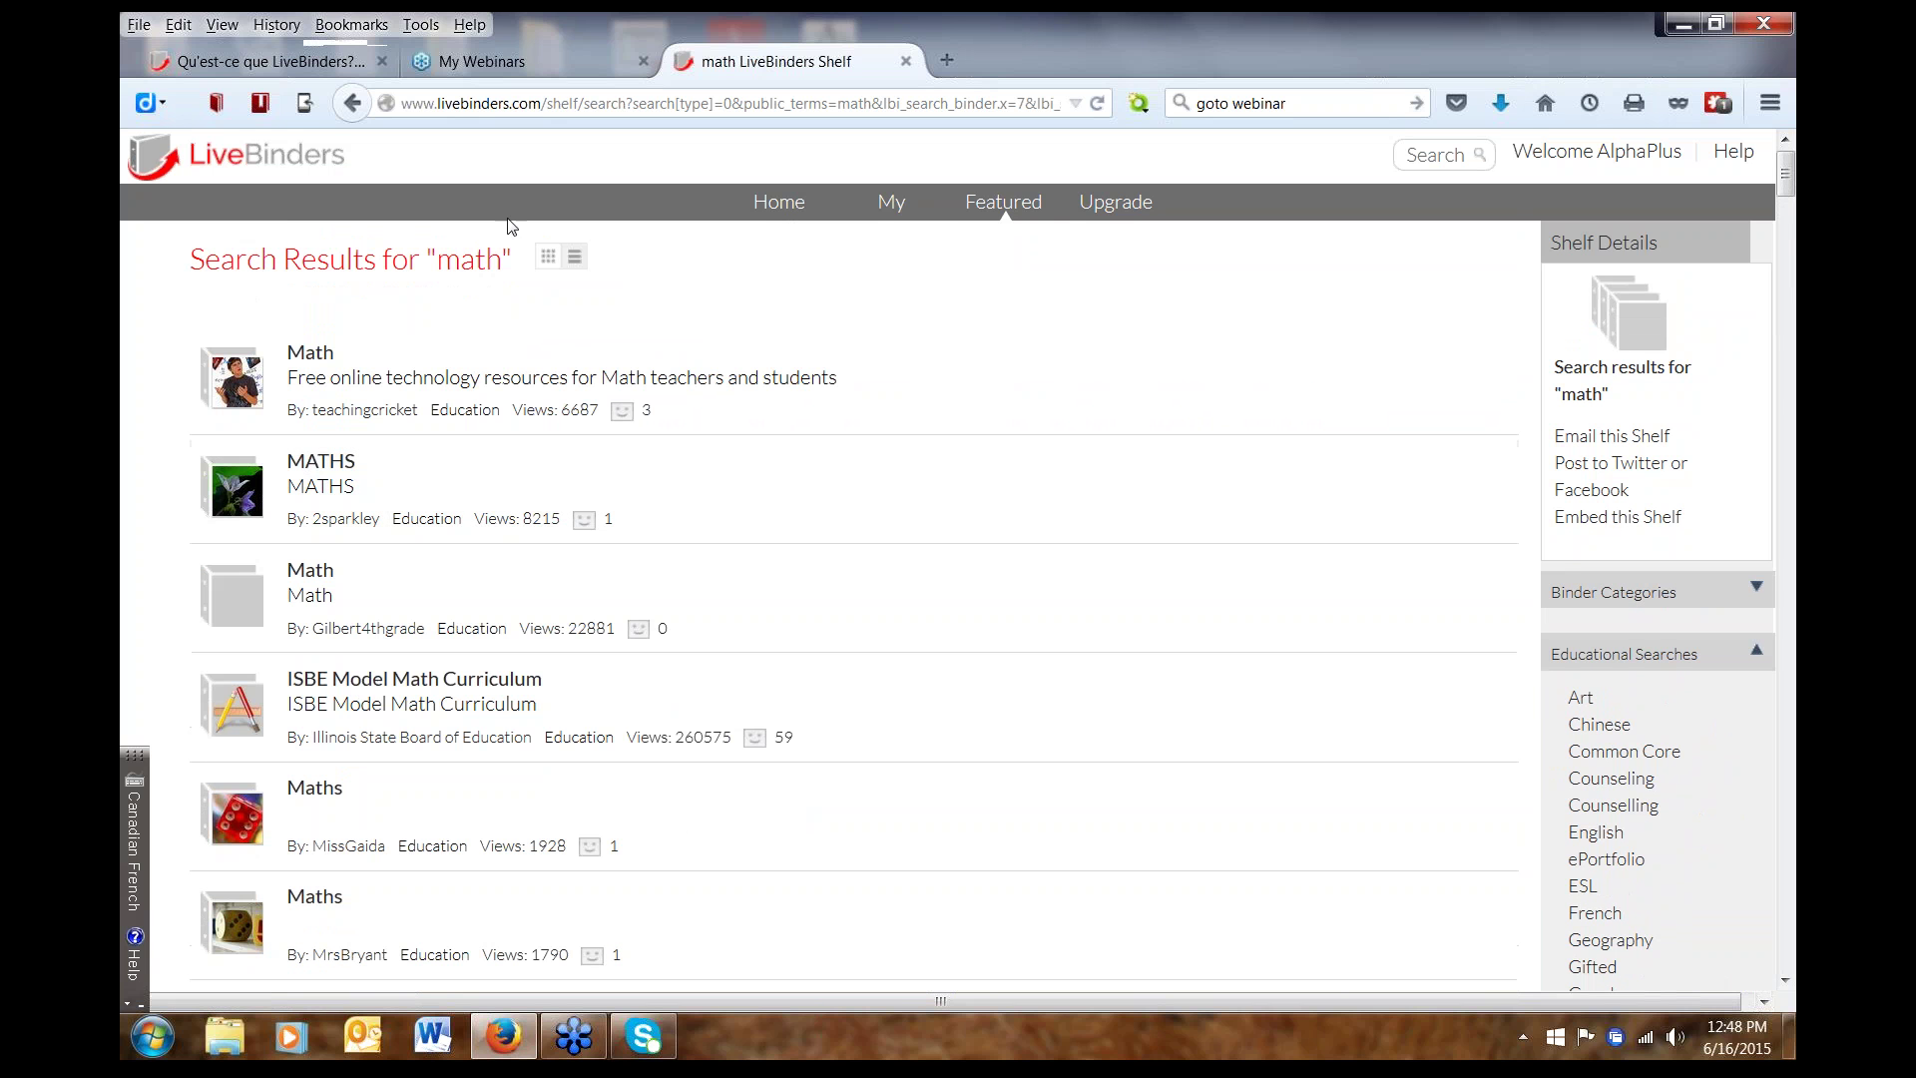
# Step: Return to the 'Qu'est-ce que LiveBinders?' binder and put it into edit mode
pyautogui.click(285, 66)
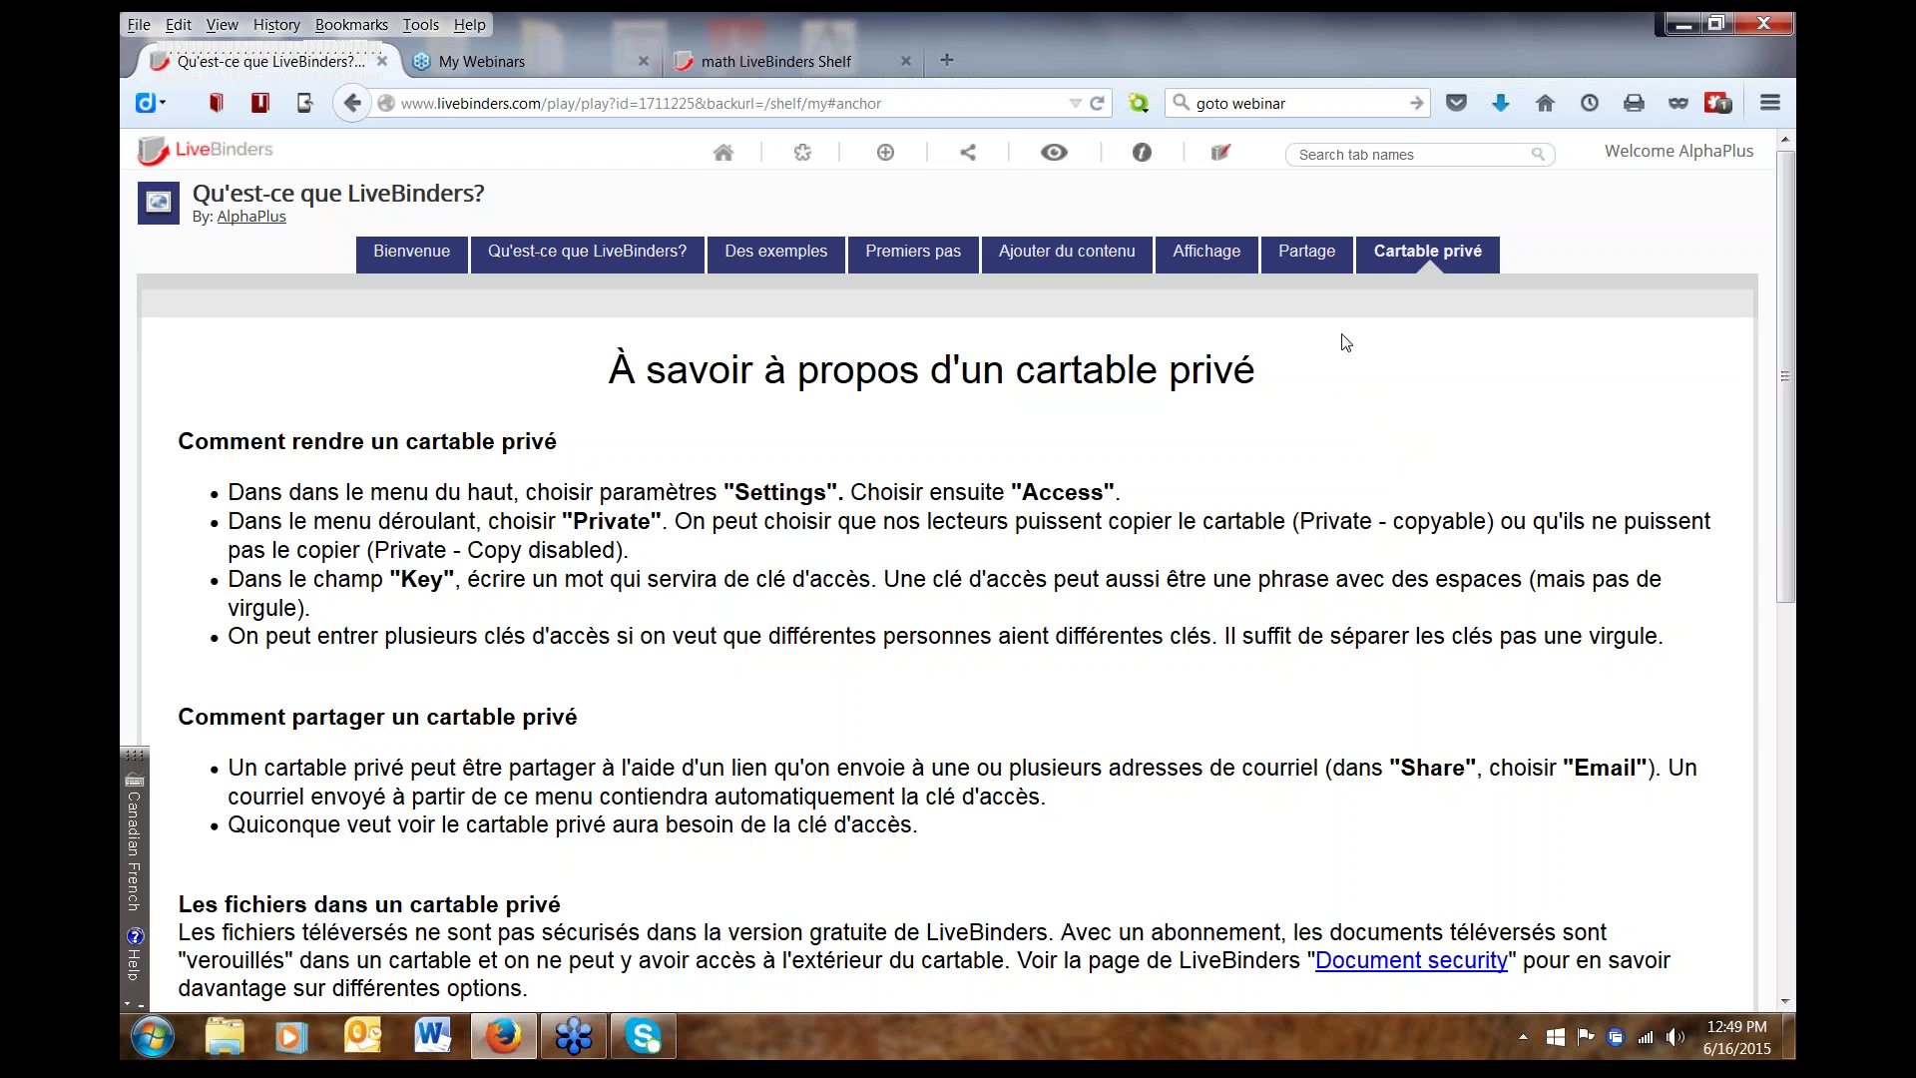
pyautogui.click(1221, 154)
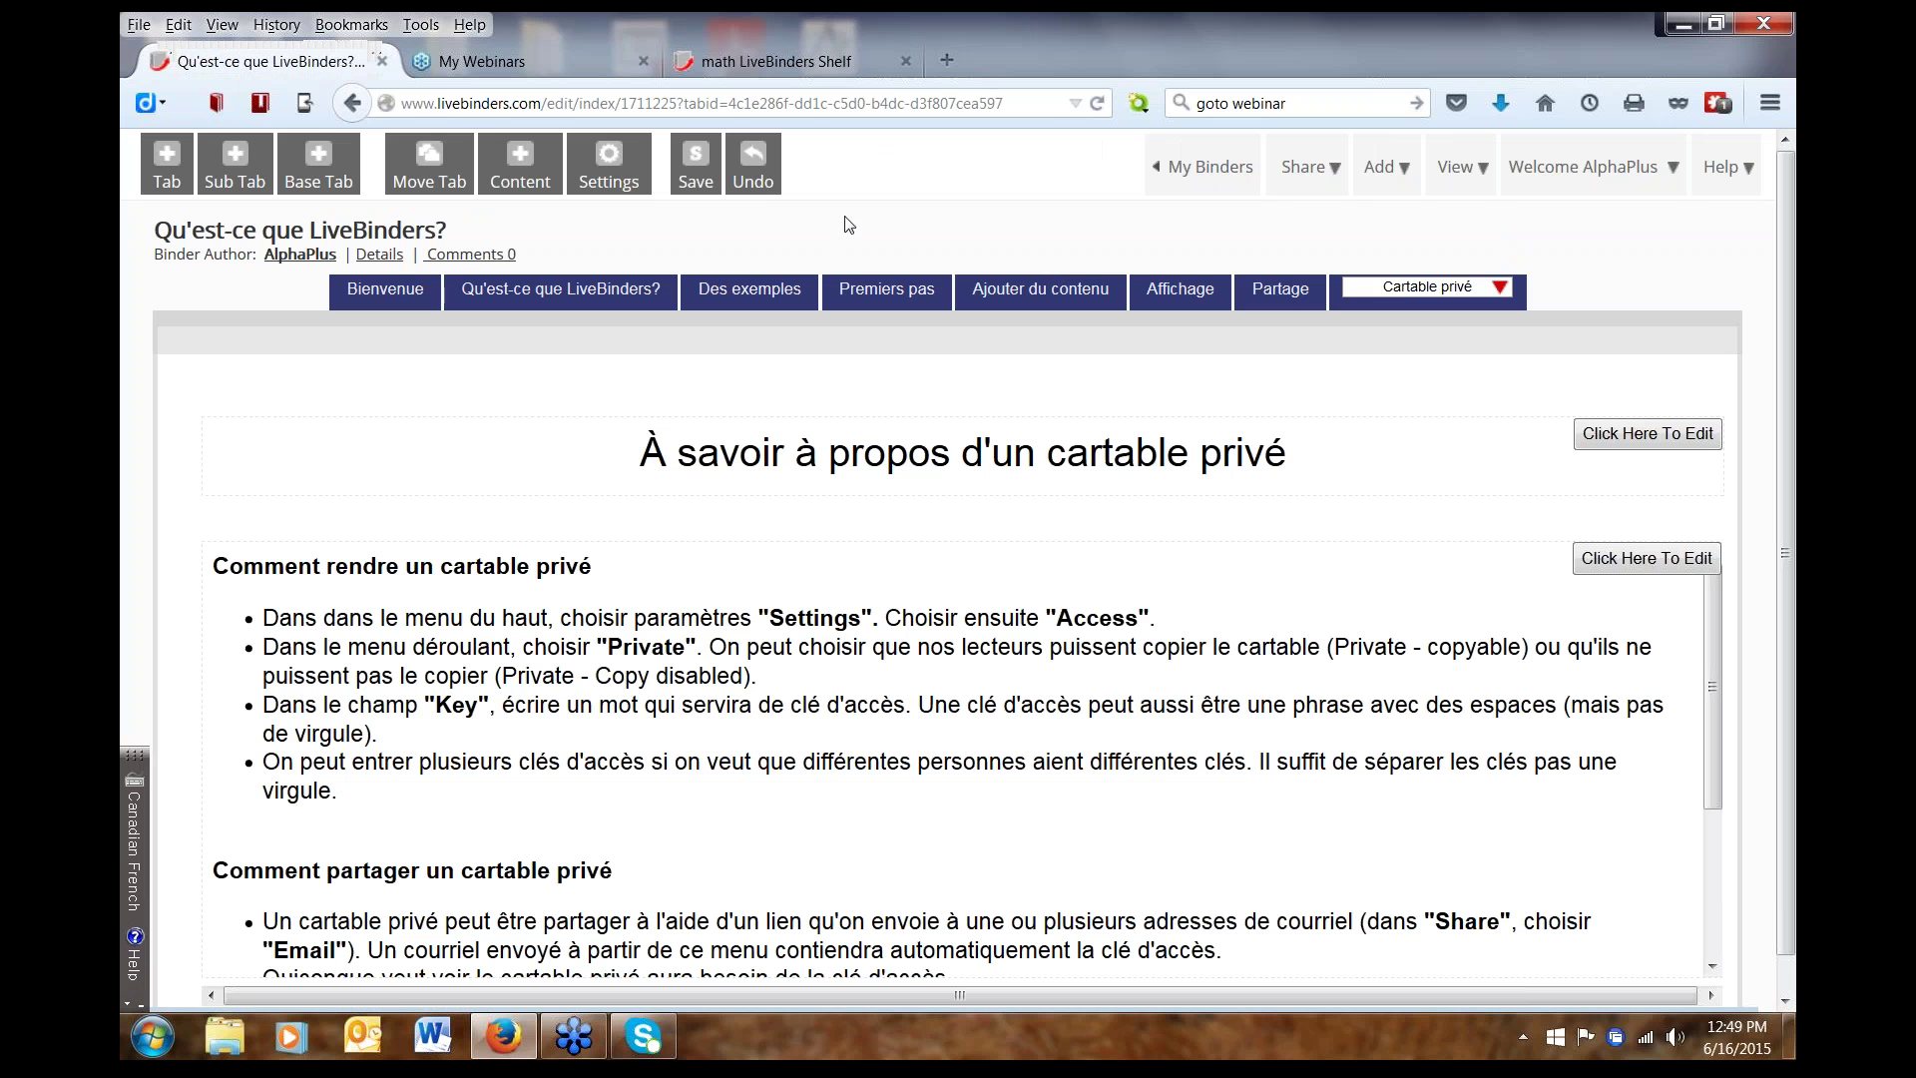
# Step: Set the binder's access to Private - Copyable with an access key, and save the settings
pyautogui.click(608, 162)
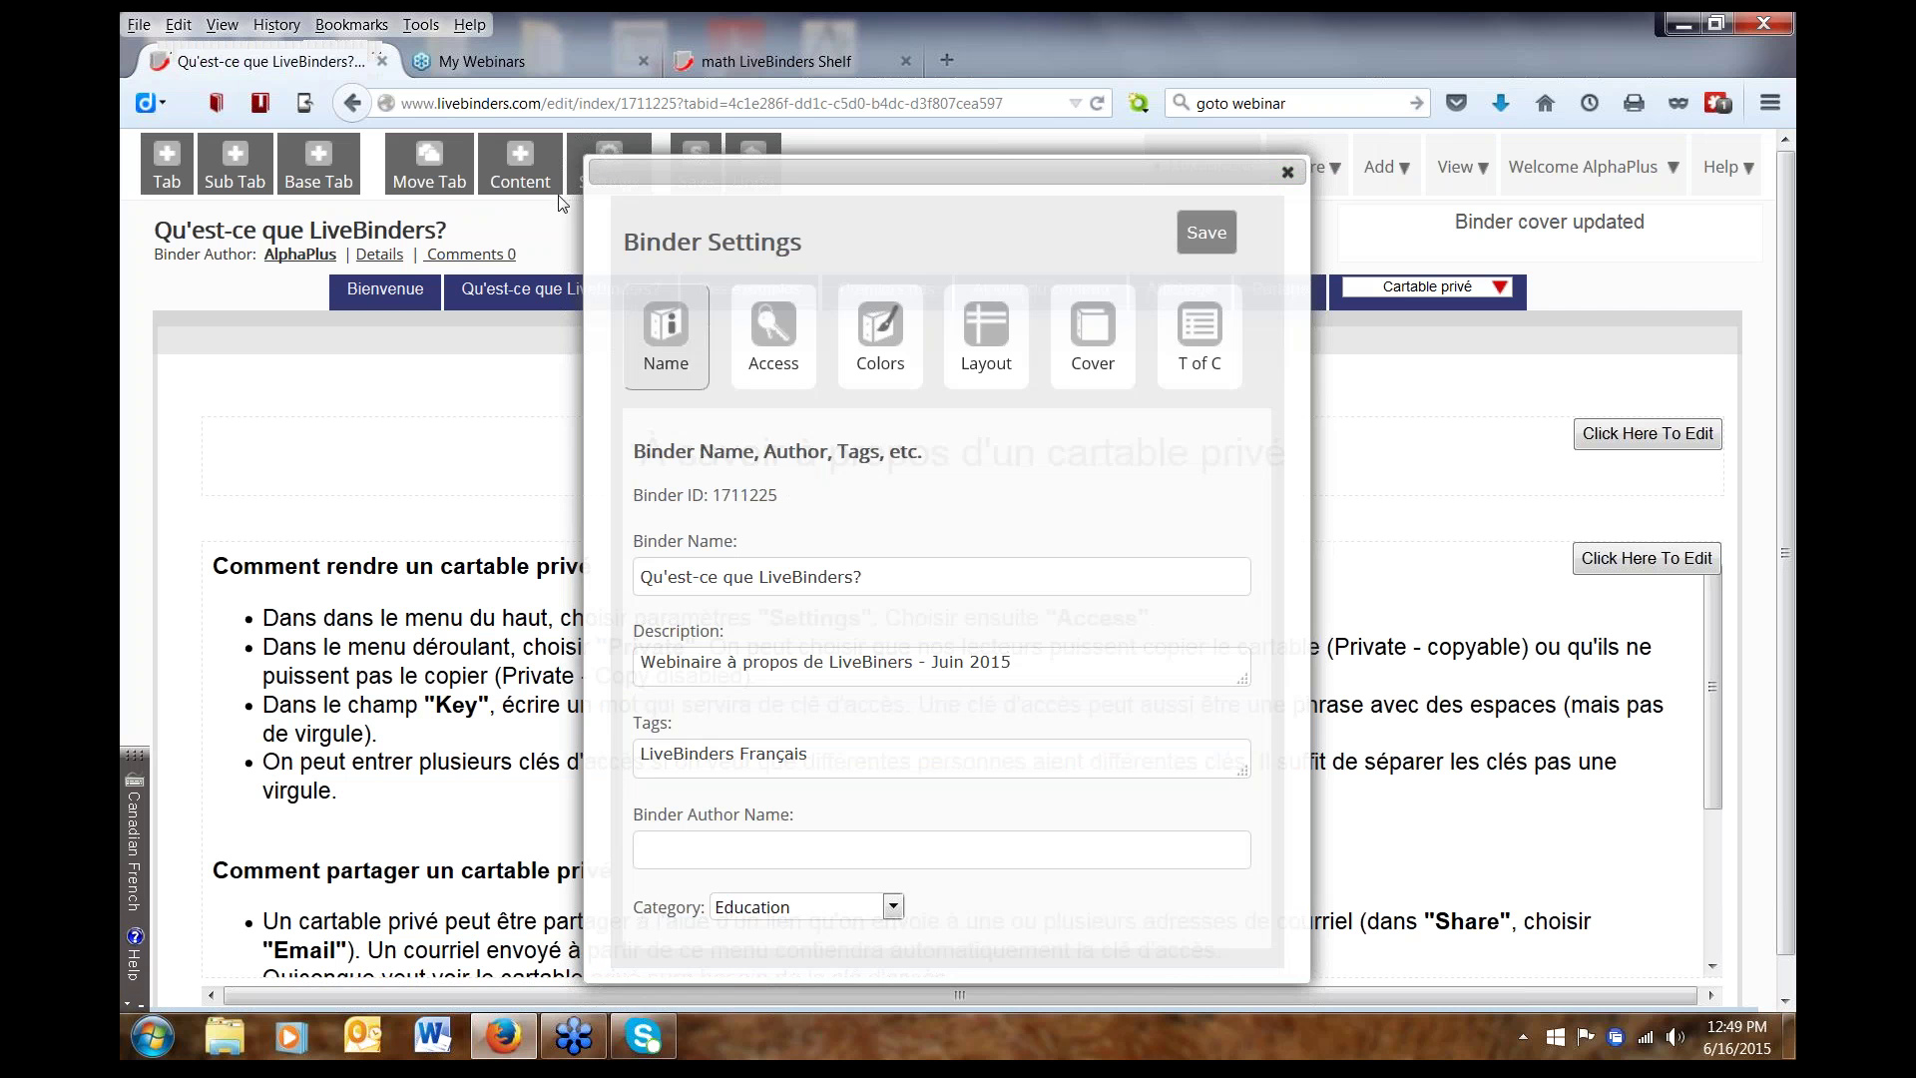
pyautogui.click(778, 339)
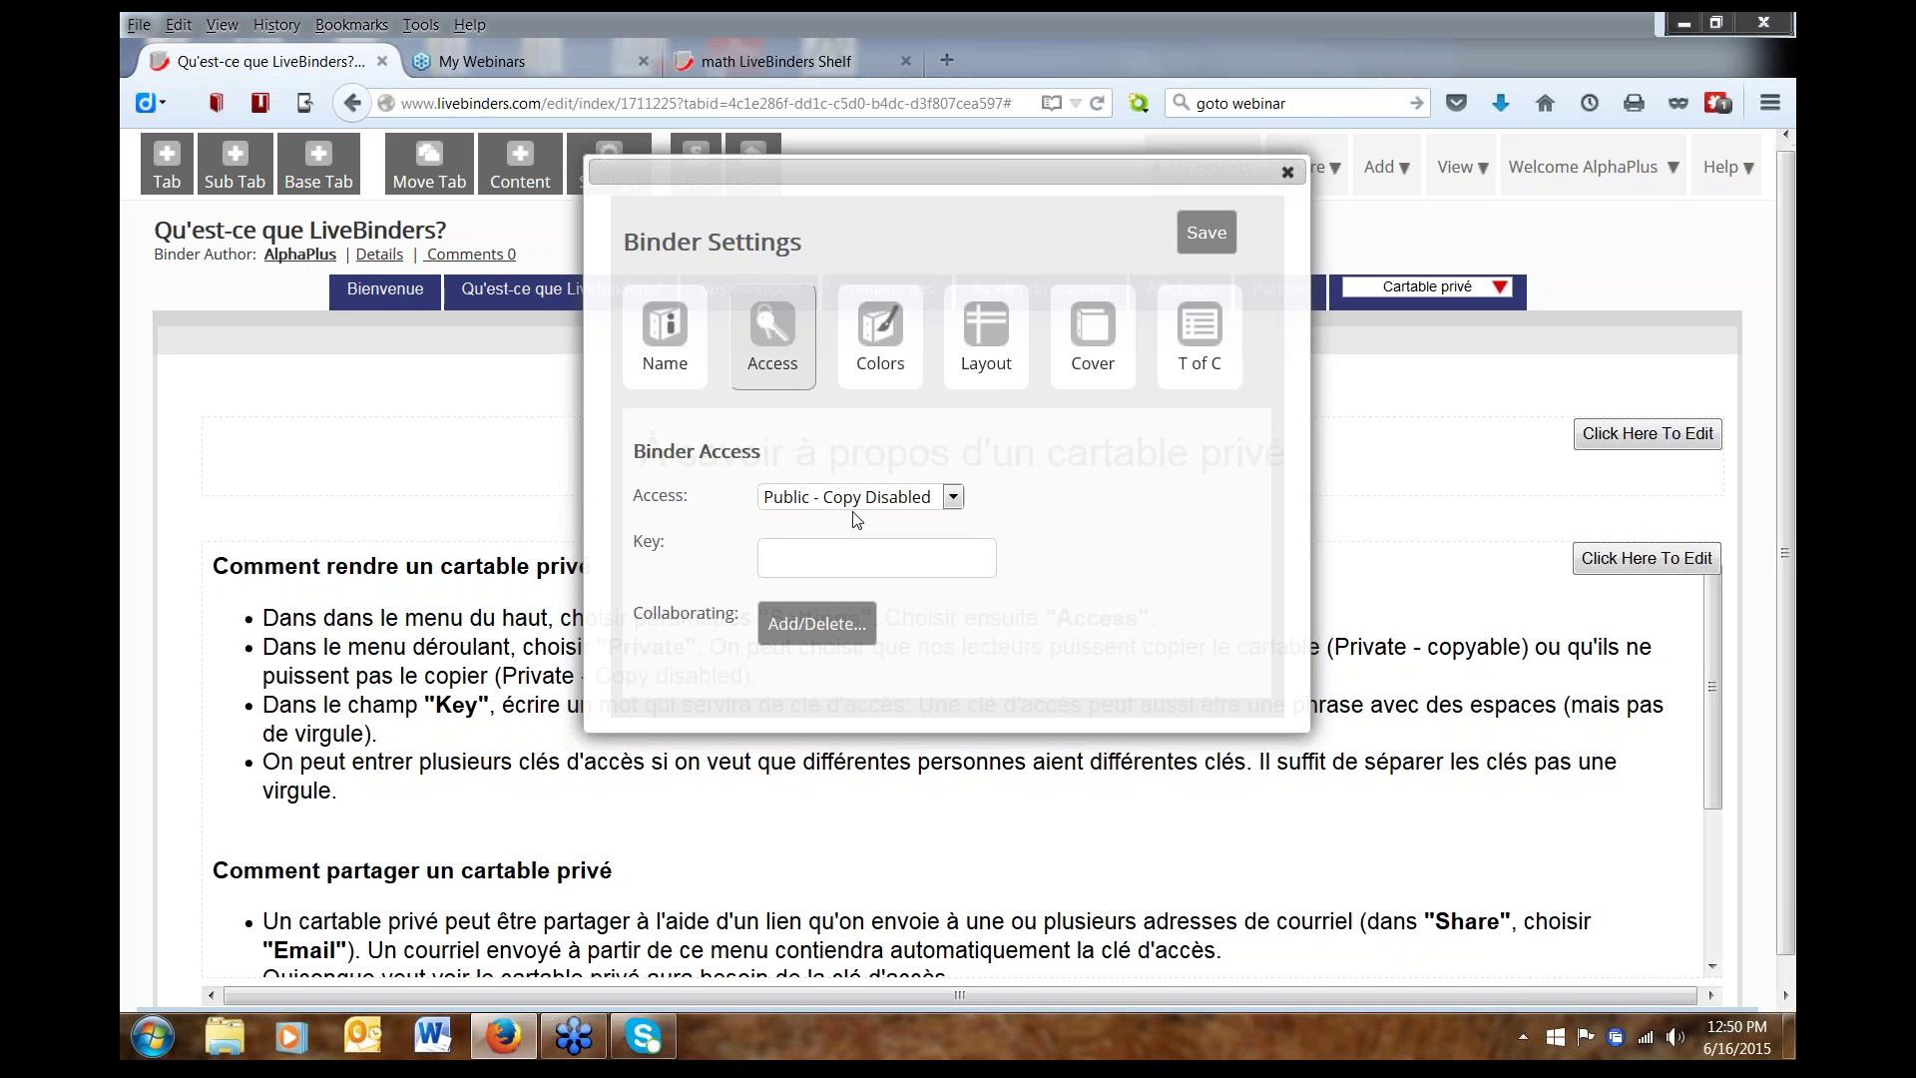
pyautogui.click(954, 499)
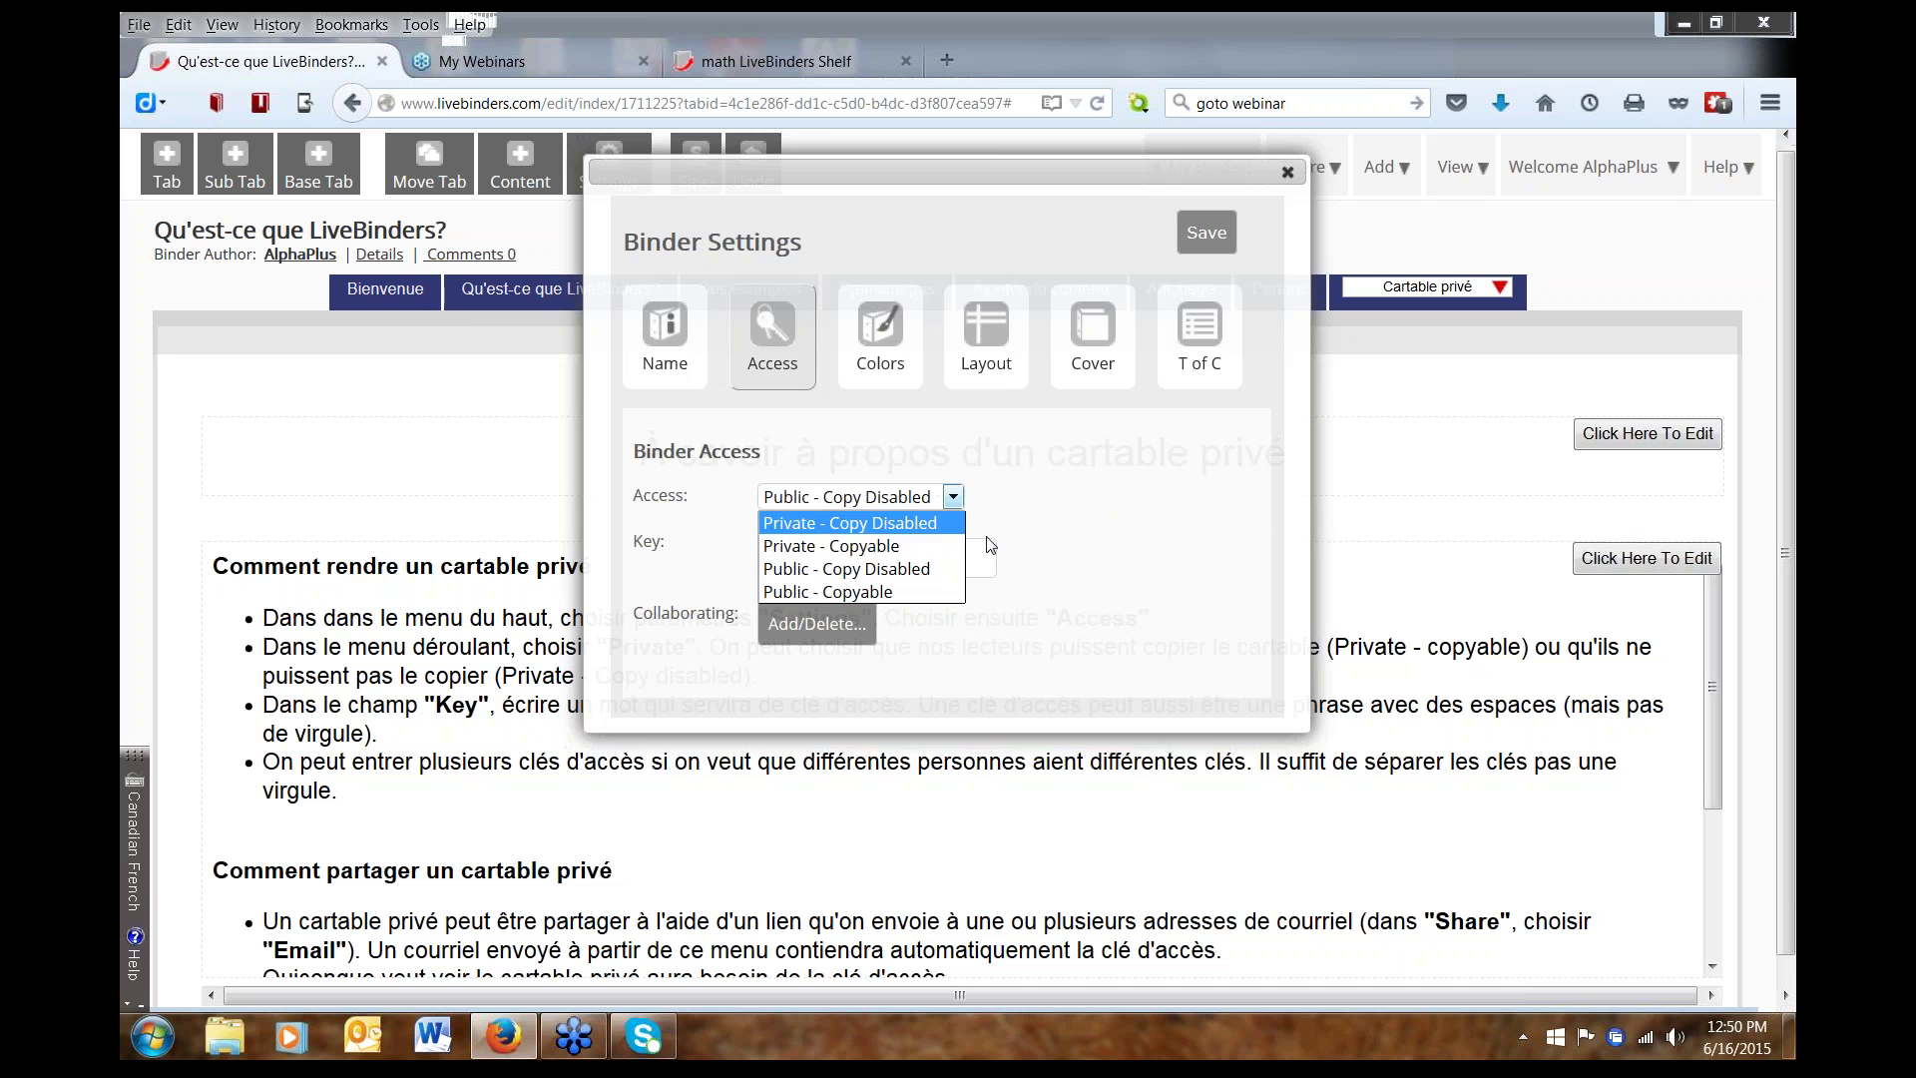
pyautogui.click(929, 576)
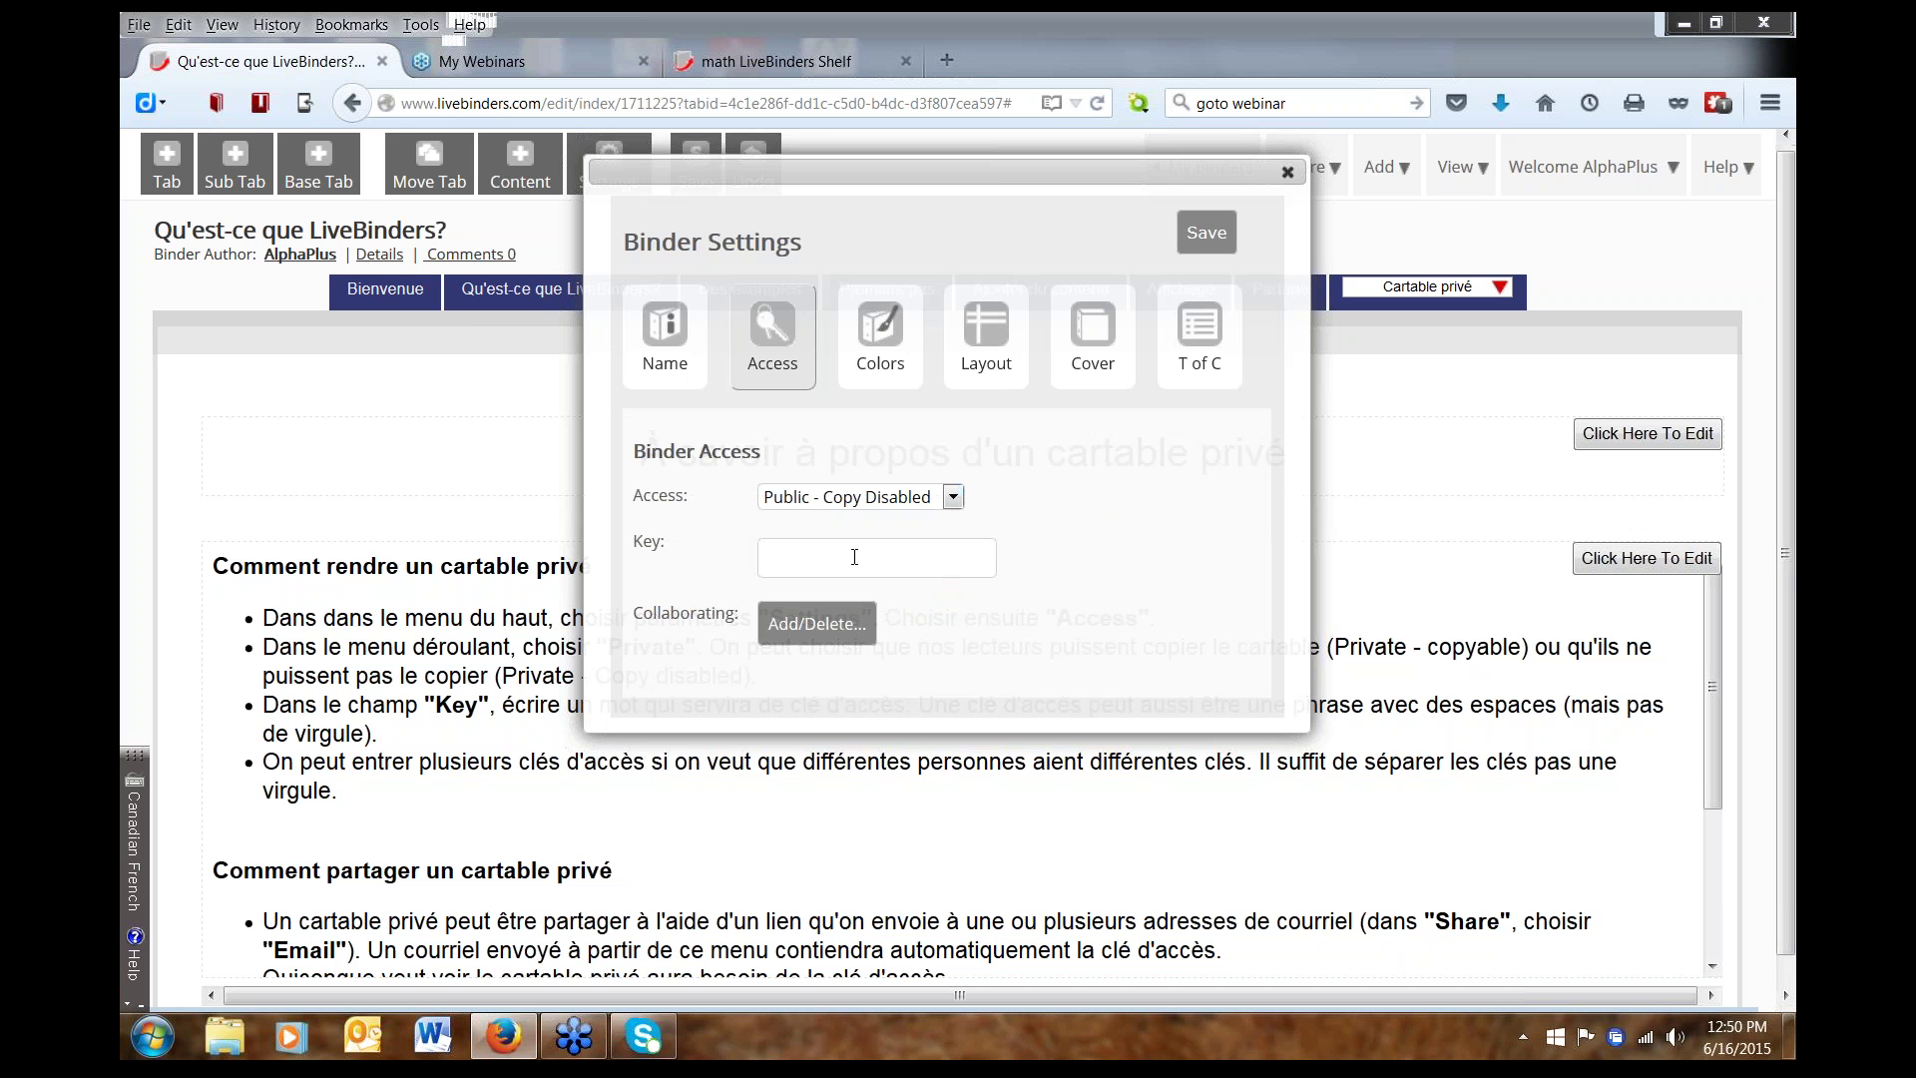
pyautogui.click(954, 497)
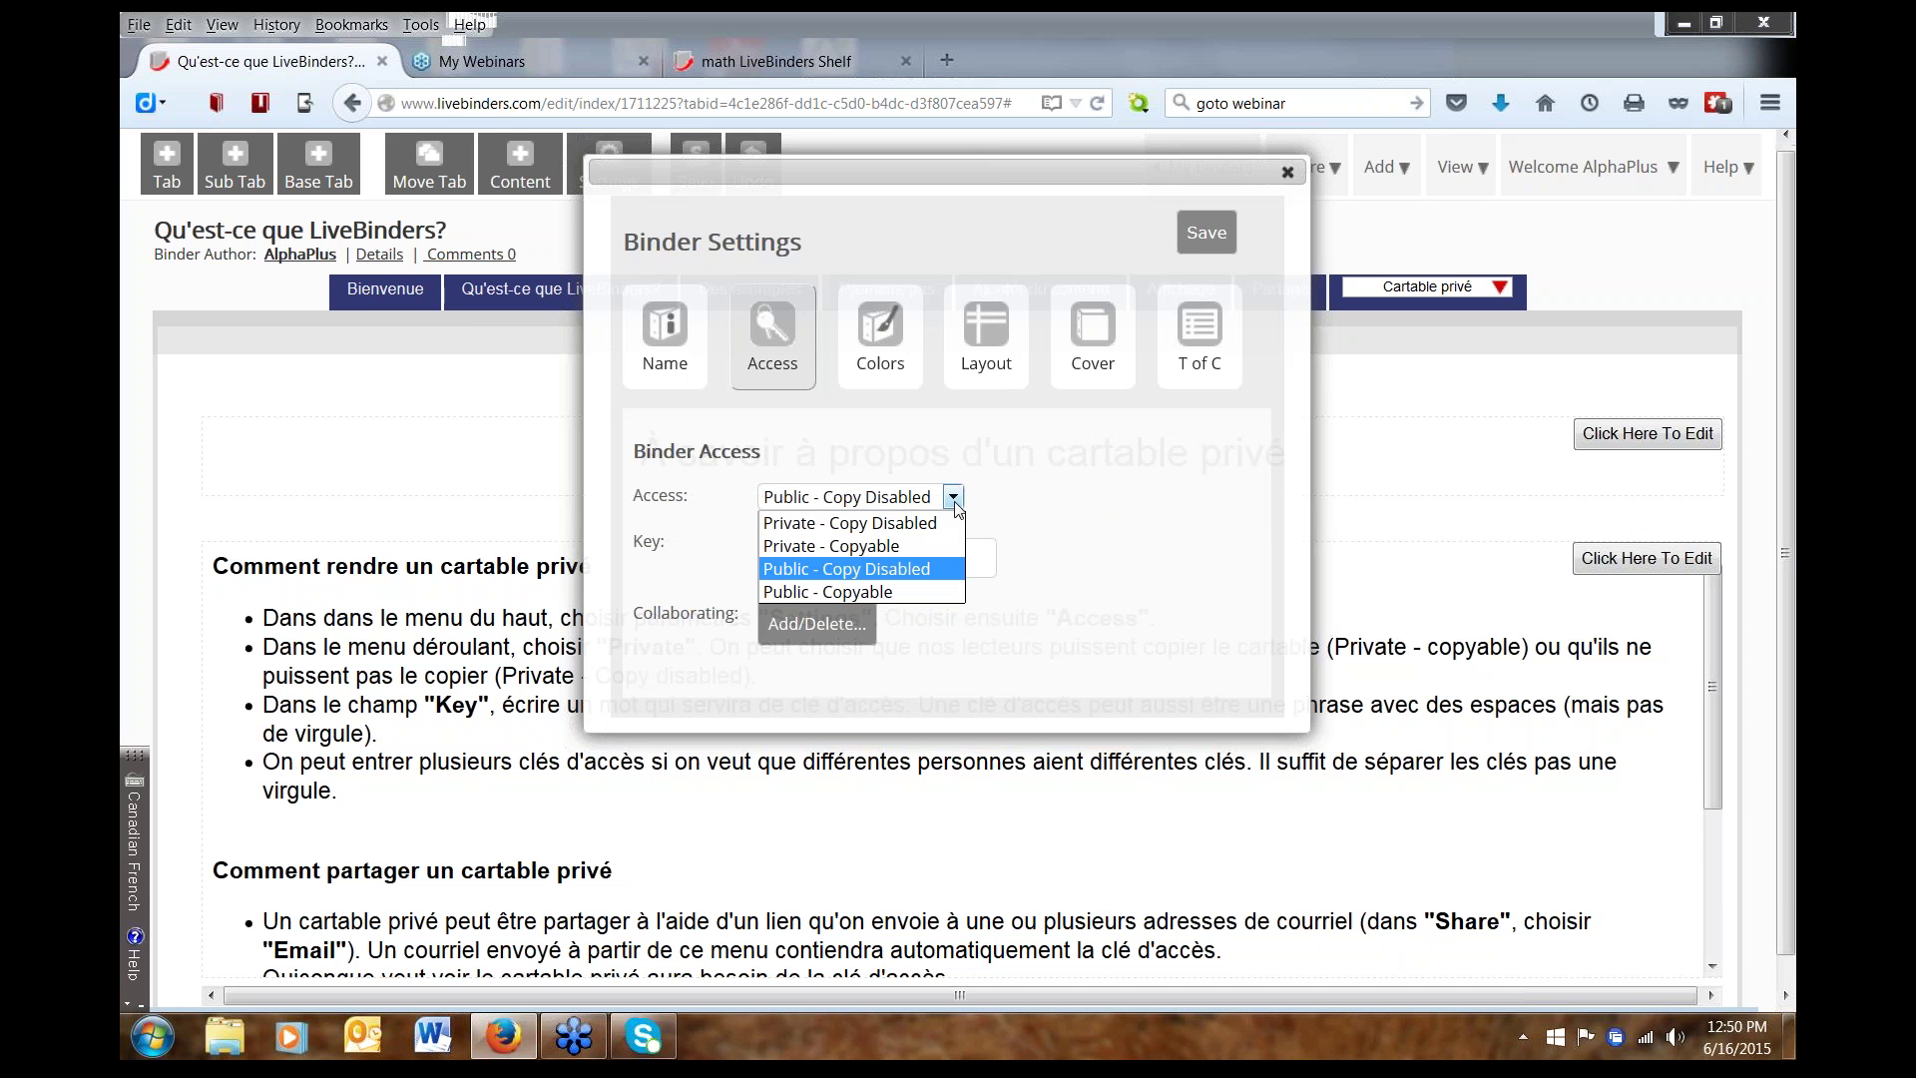
pyautogui.click(928, 548)
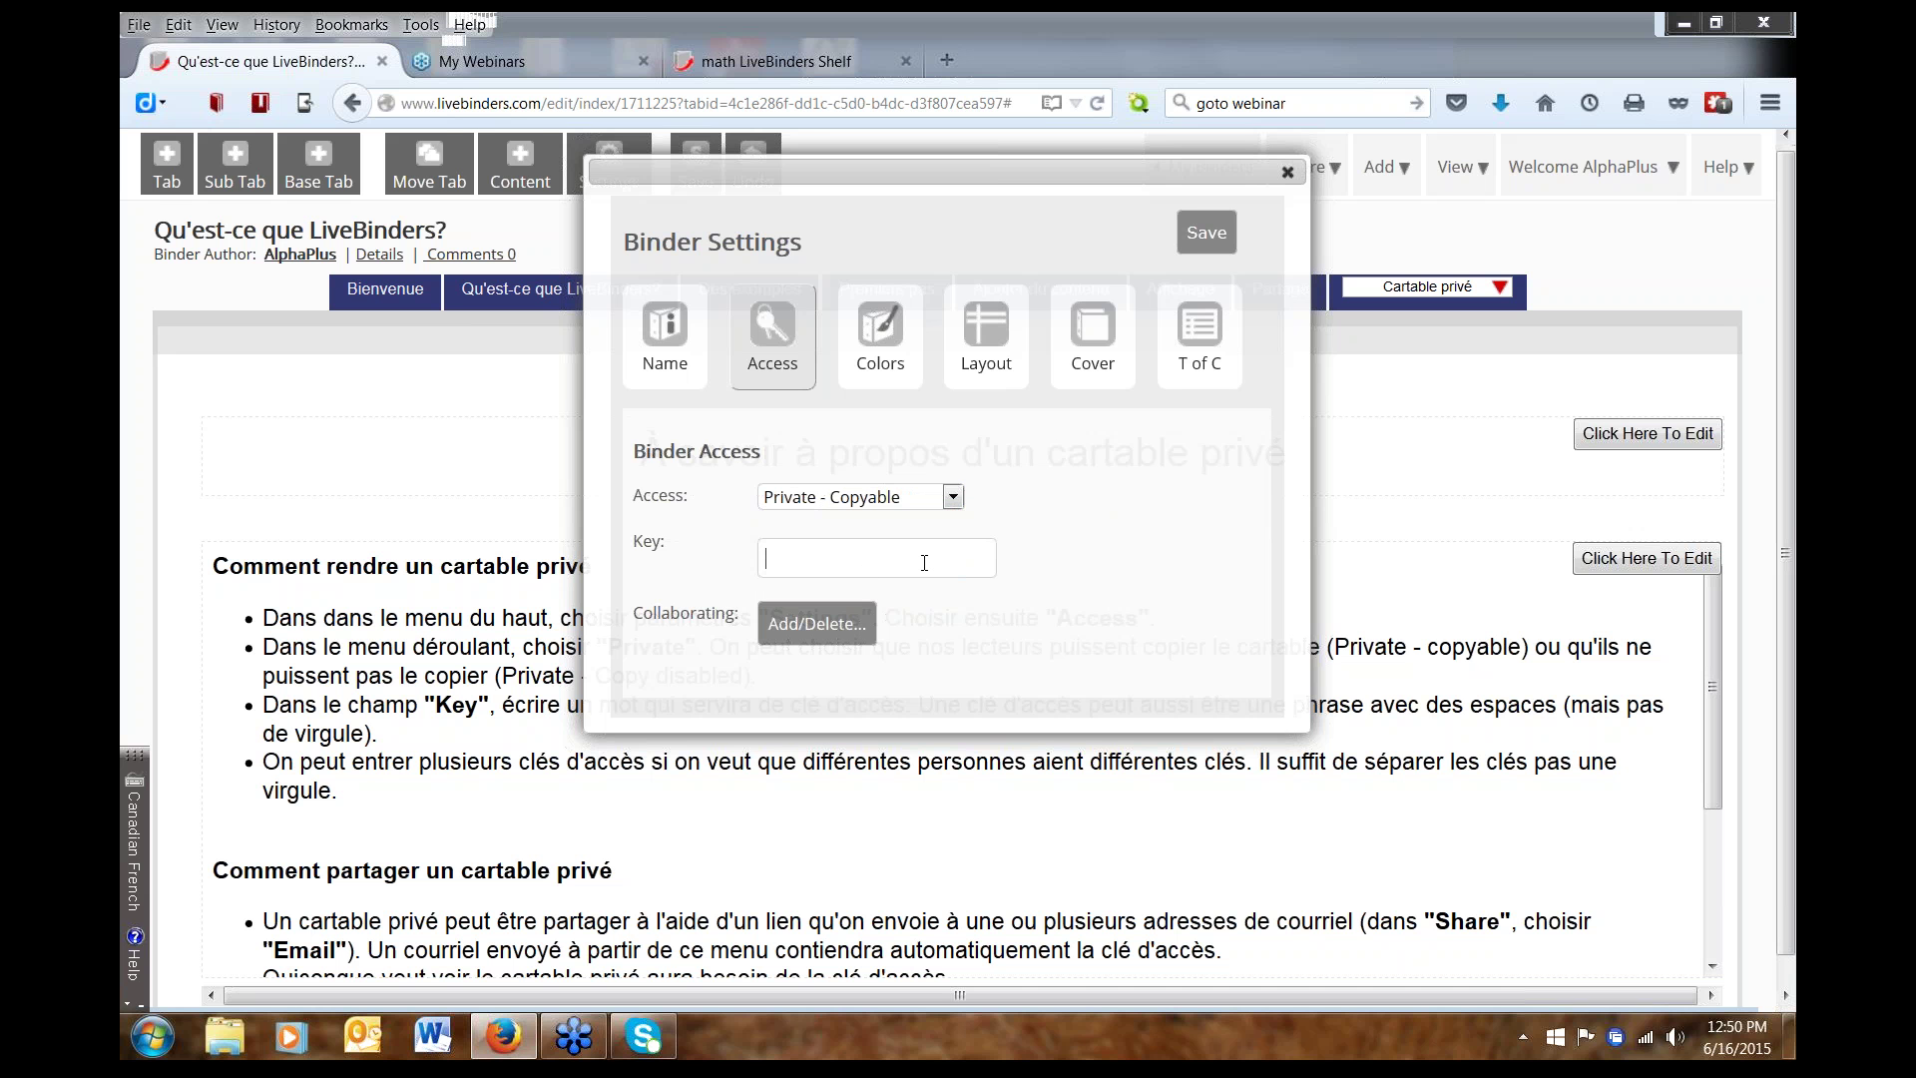
pyautogui.click(1206, 237)
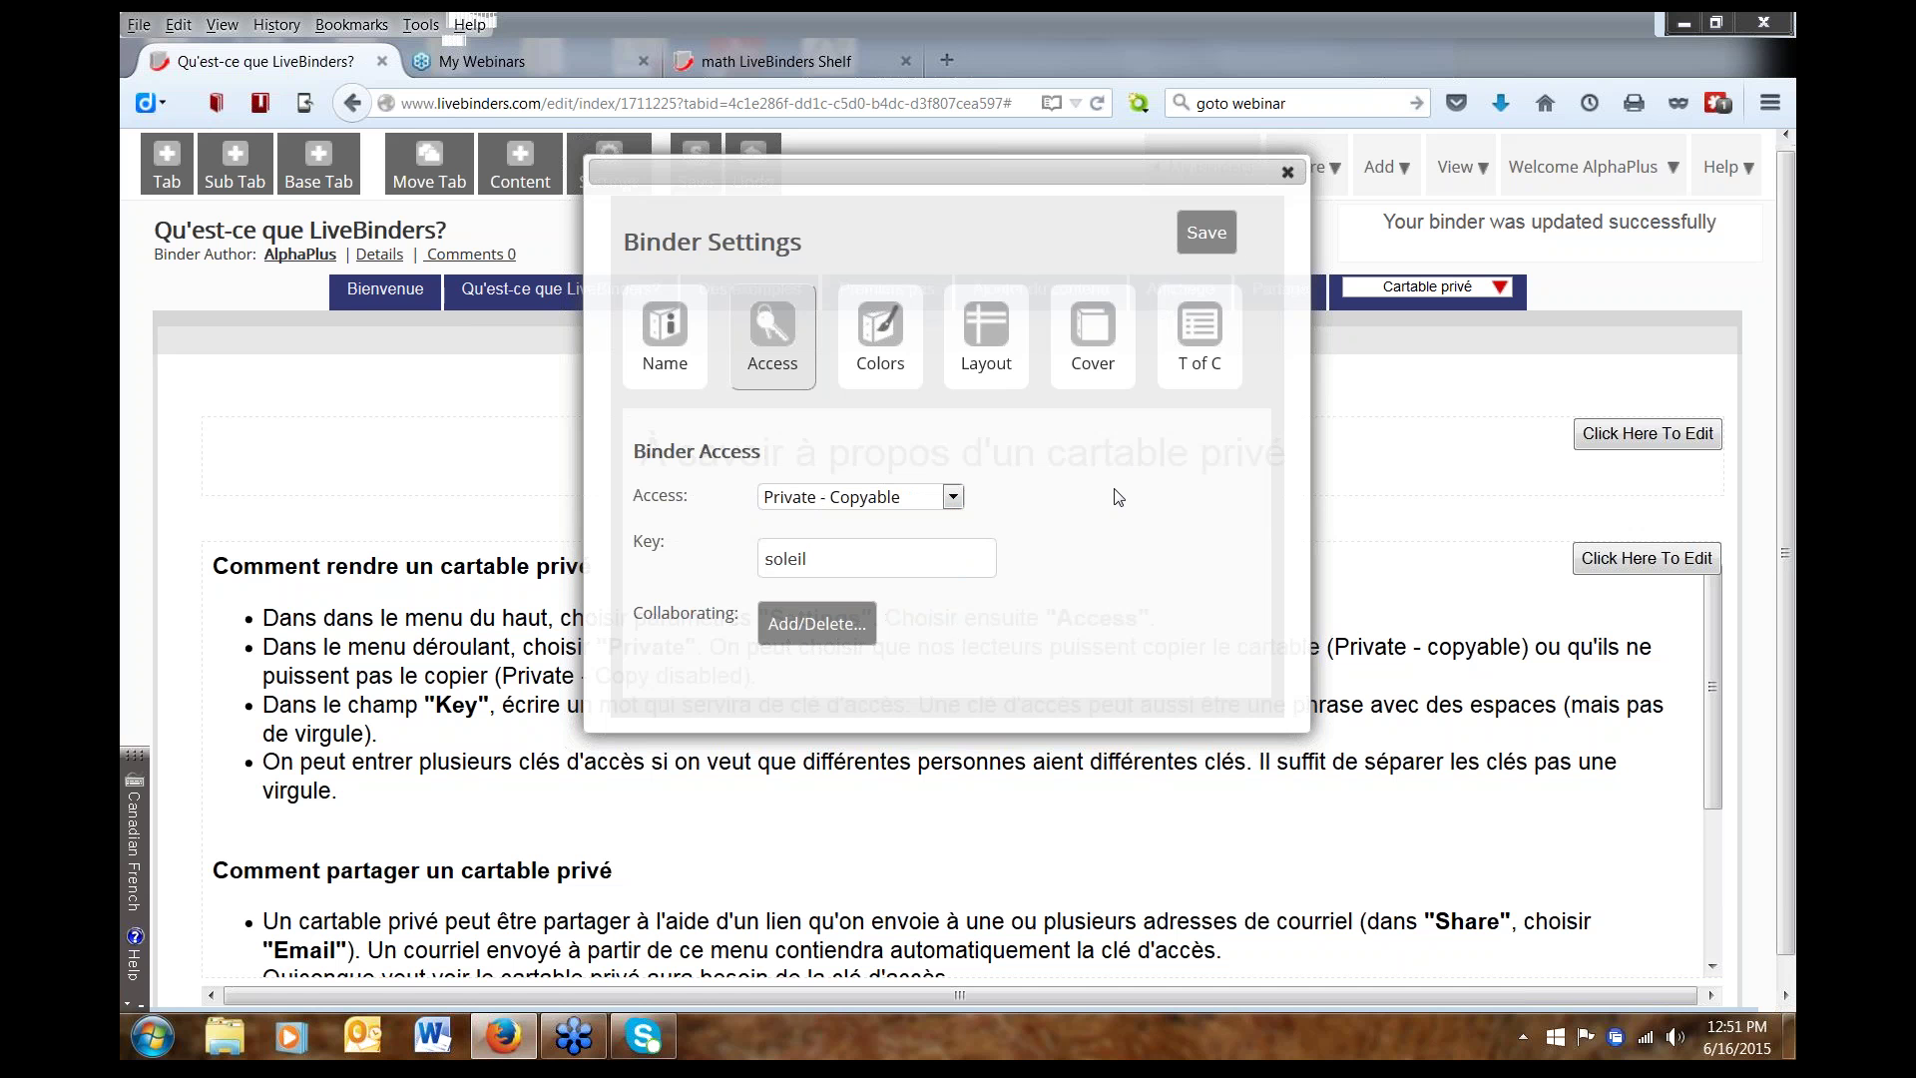
pyautogui.click(1288, 172)
pyautogui.moveTo(1297, 175)
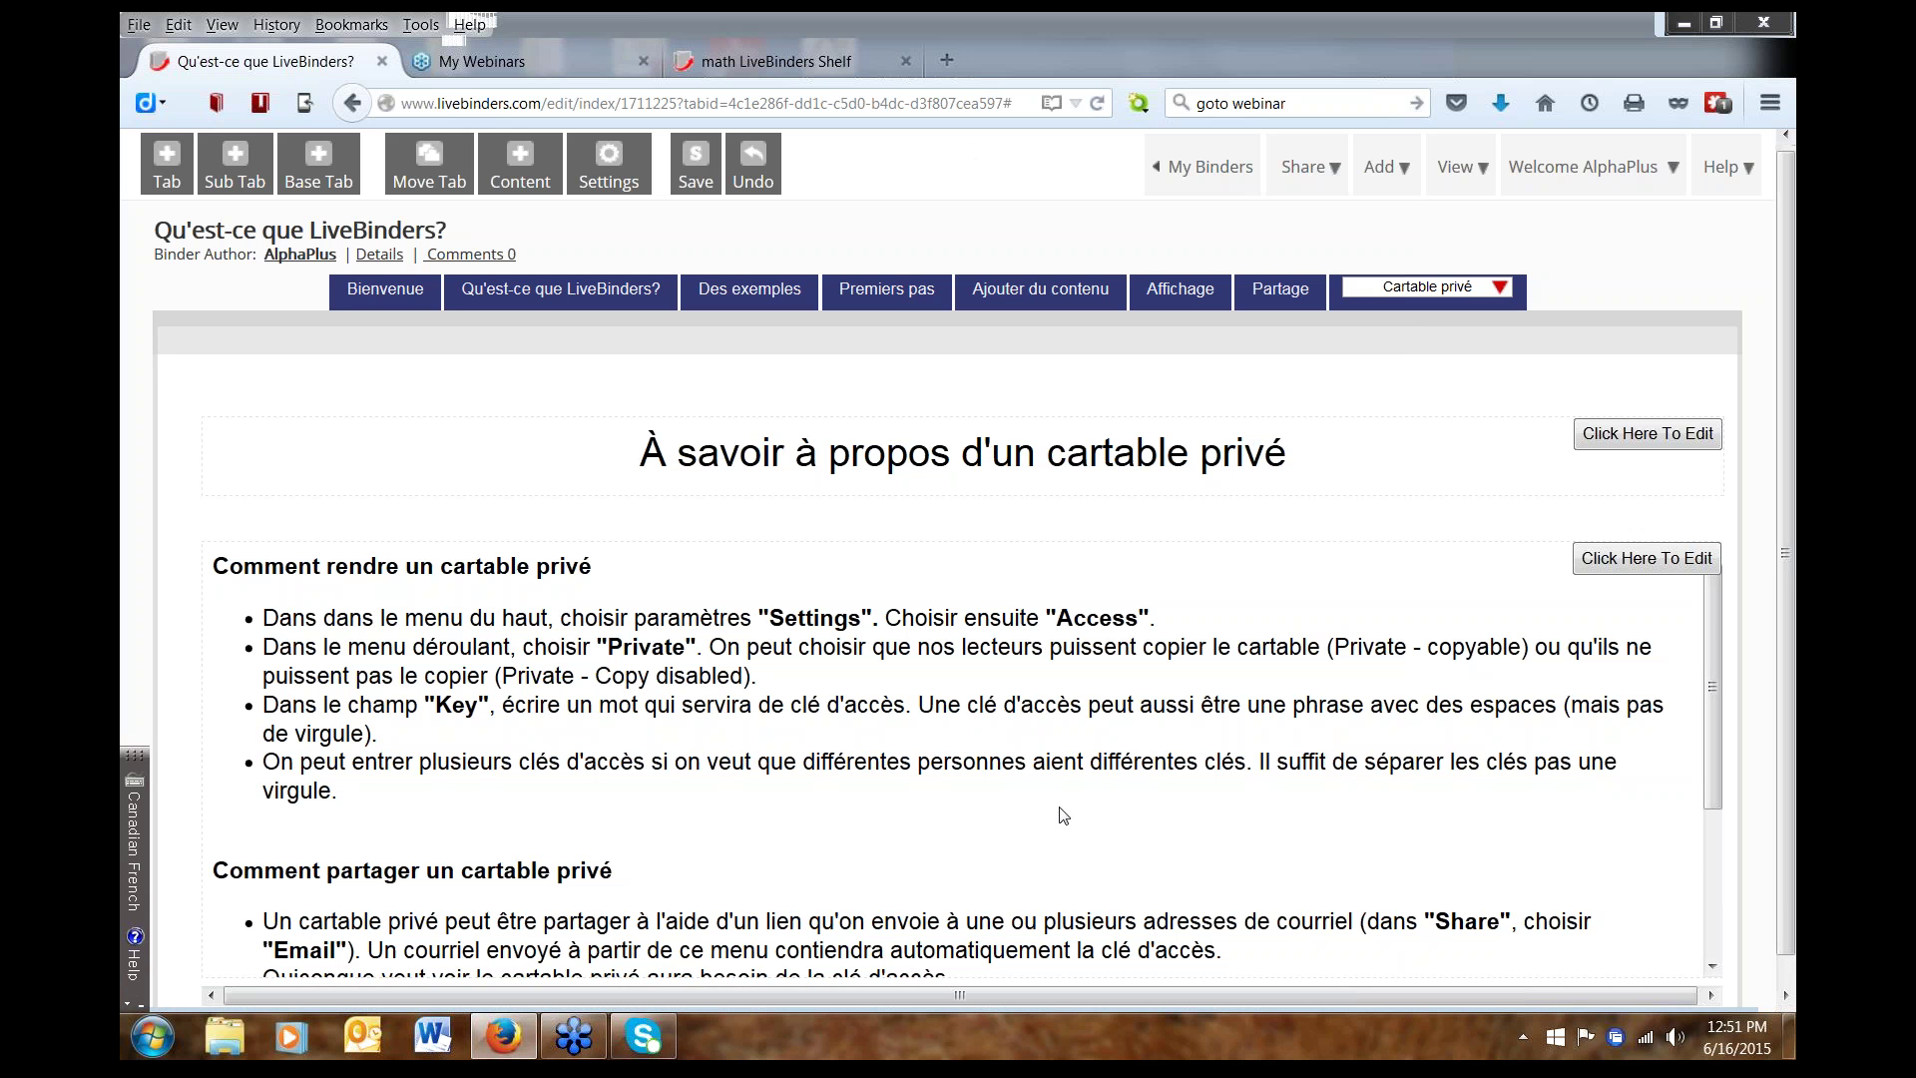
# Step: Reopen Binder Settings to confirm the Private - Copyable access and its key
pyautogui.scroll(-3, 1064, 815)
pyautogui.scroll(3, 1064, 815)
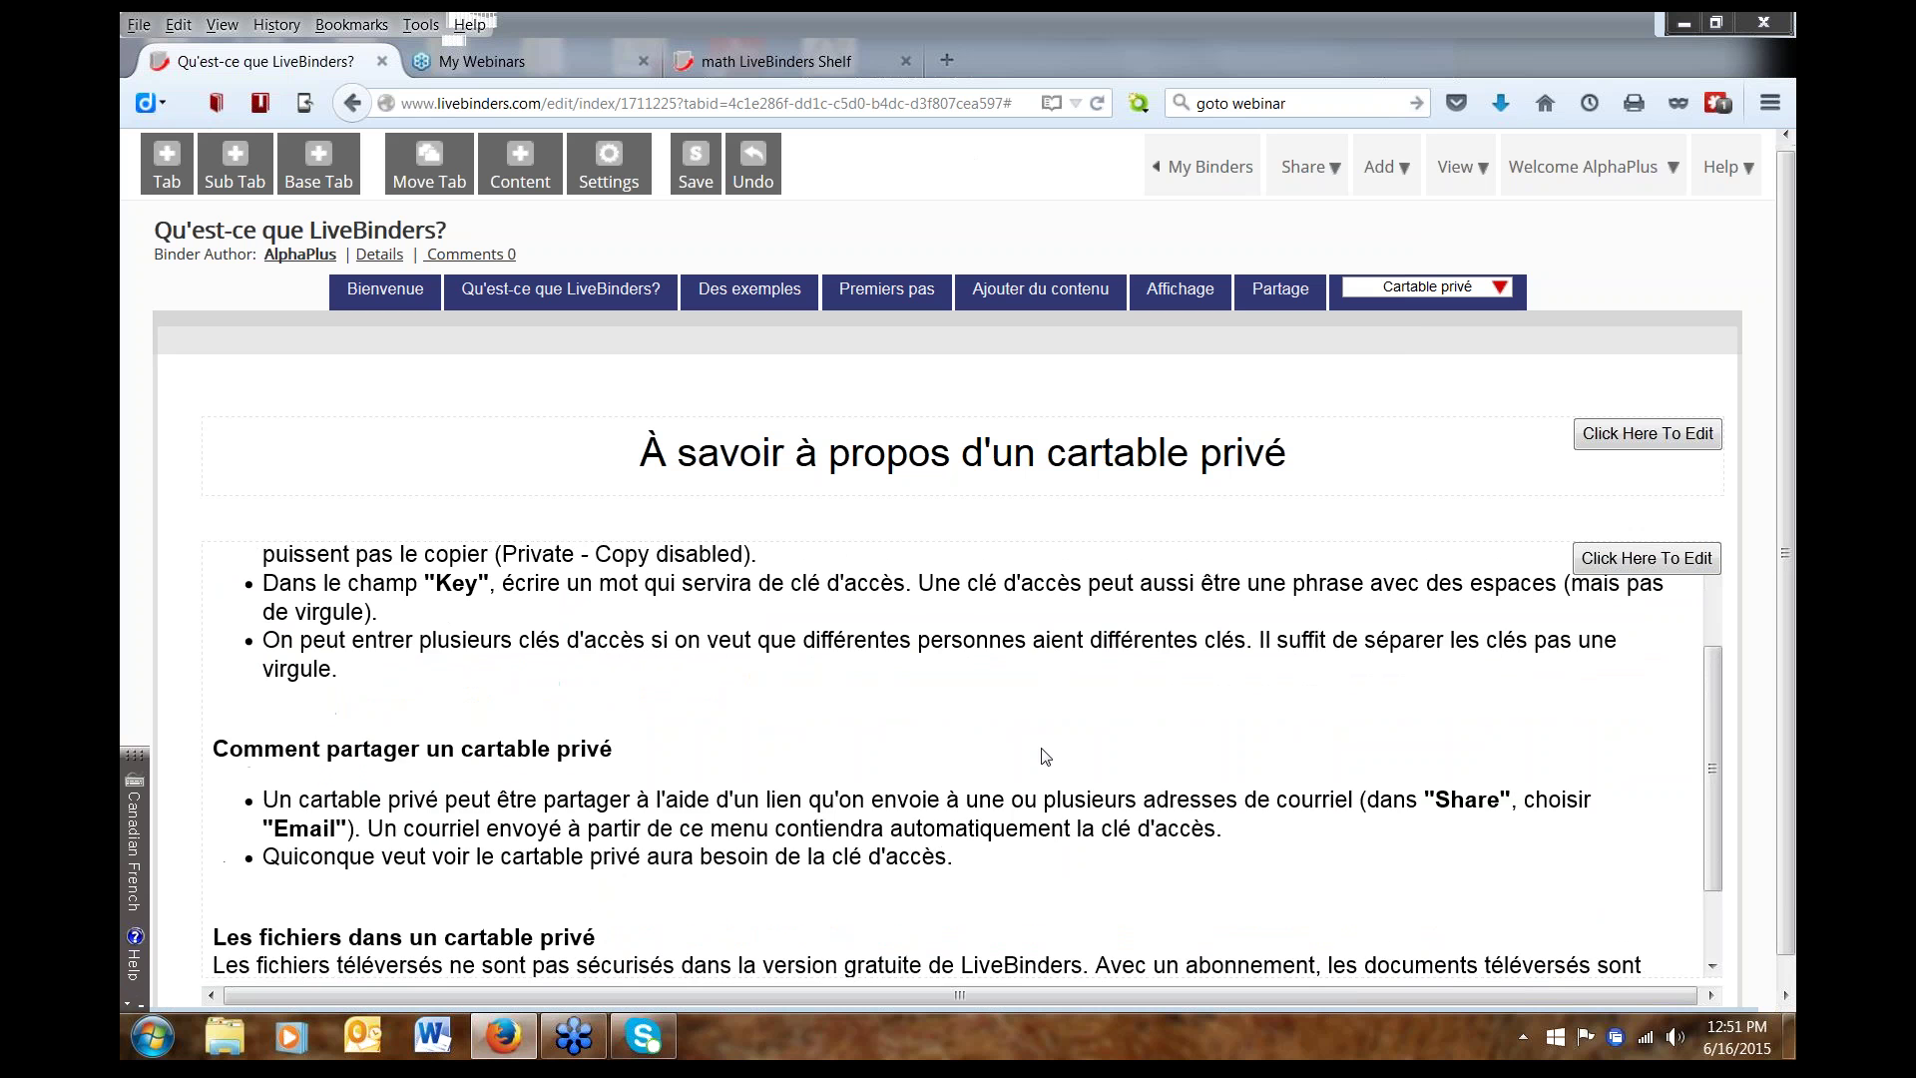
pyautogui.scroll(-3, 1048, 779)
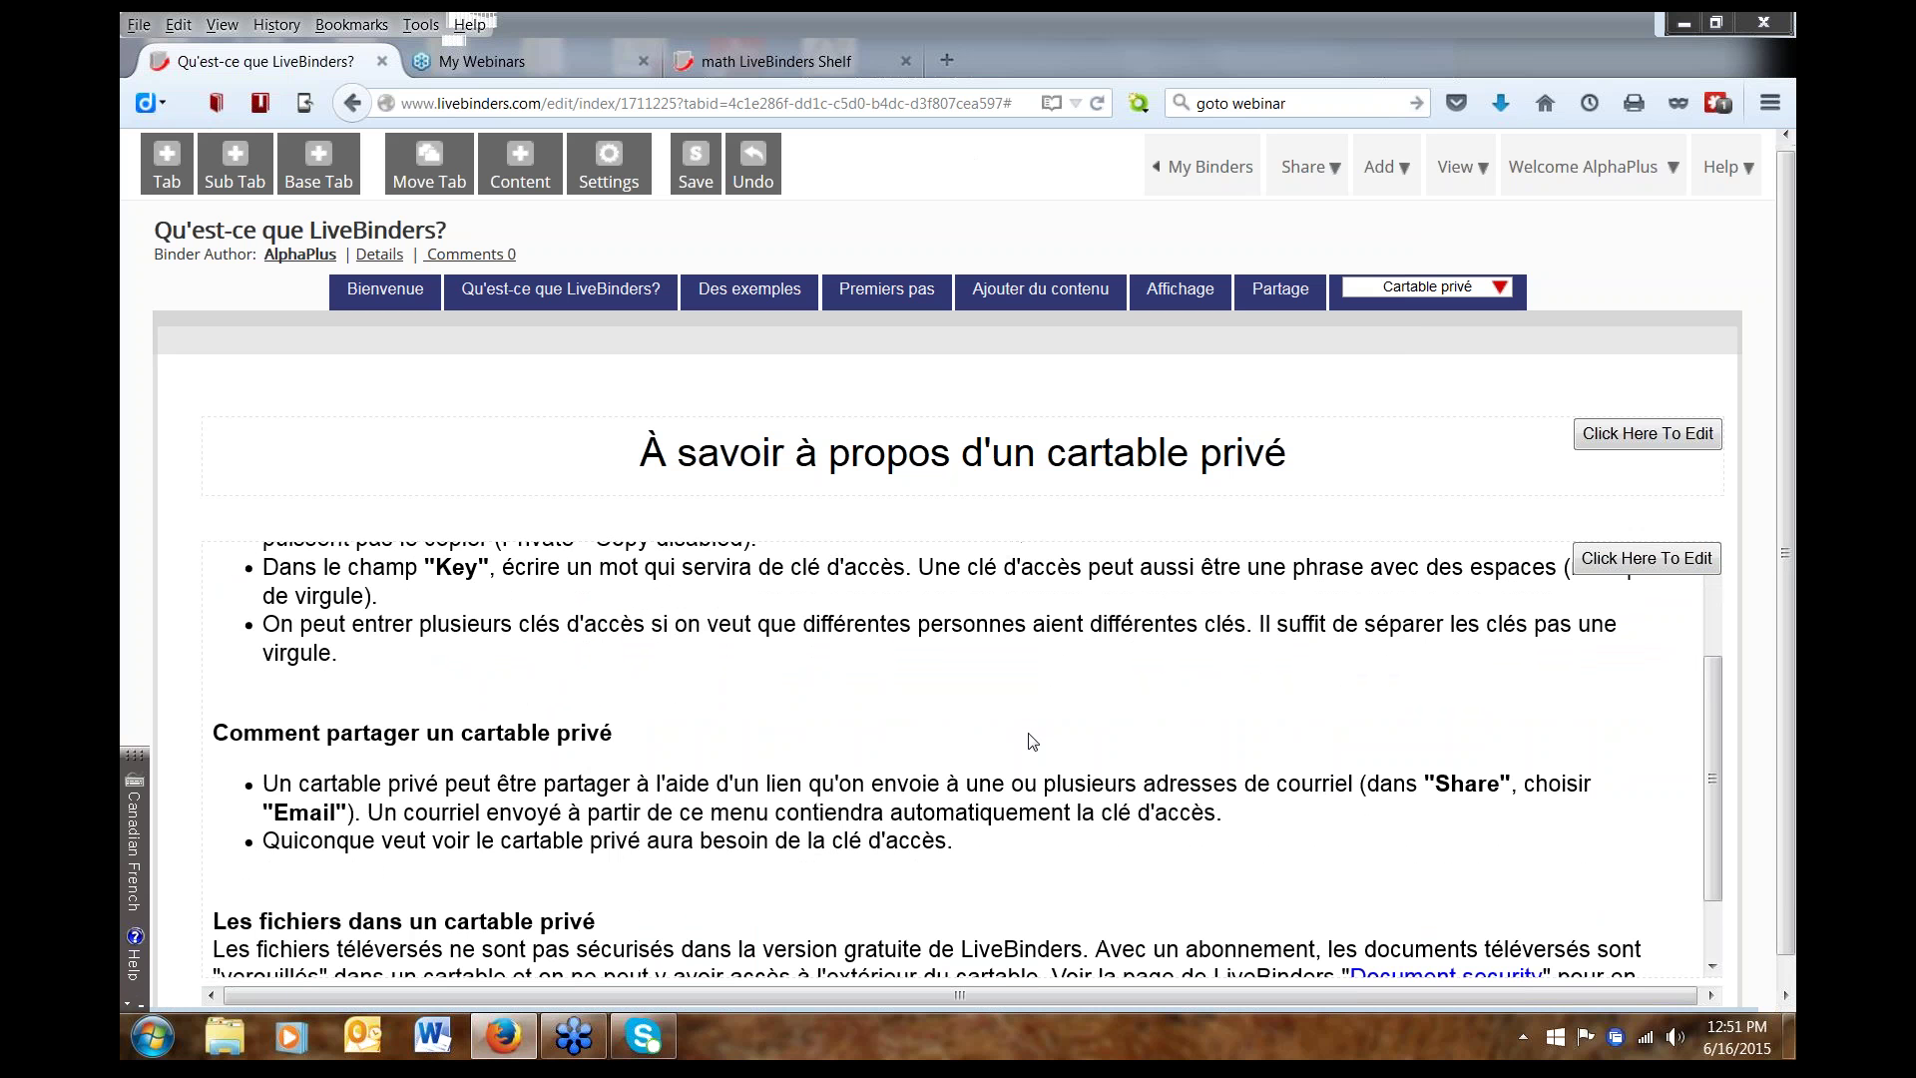
pyautogui.scroll(3, 1033, 738)
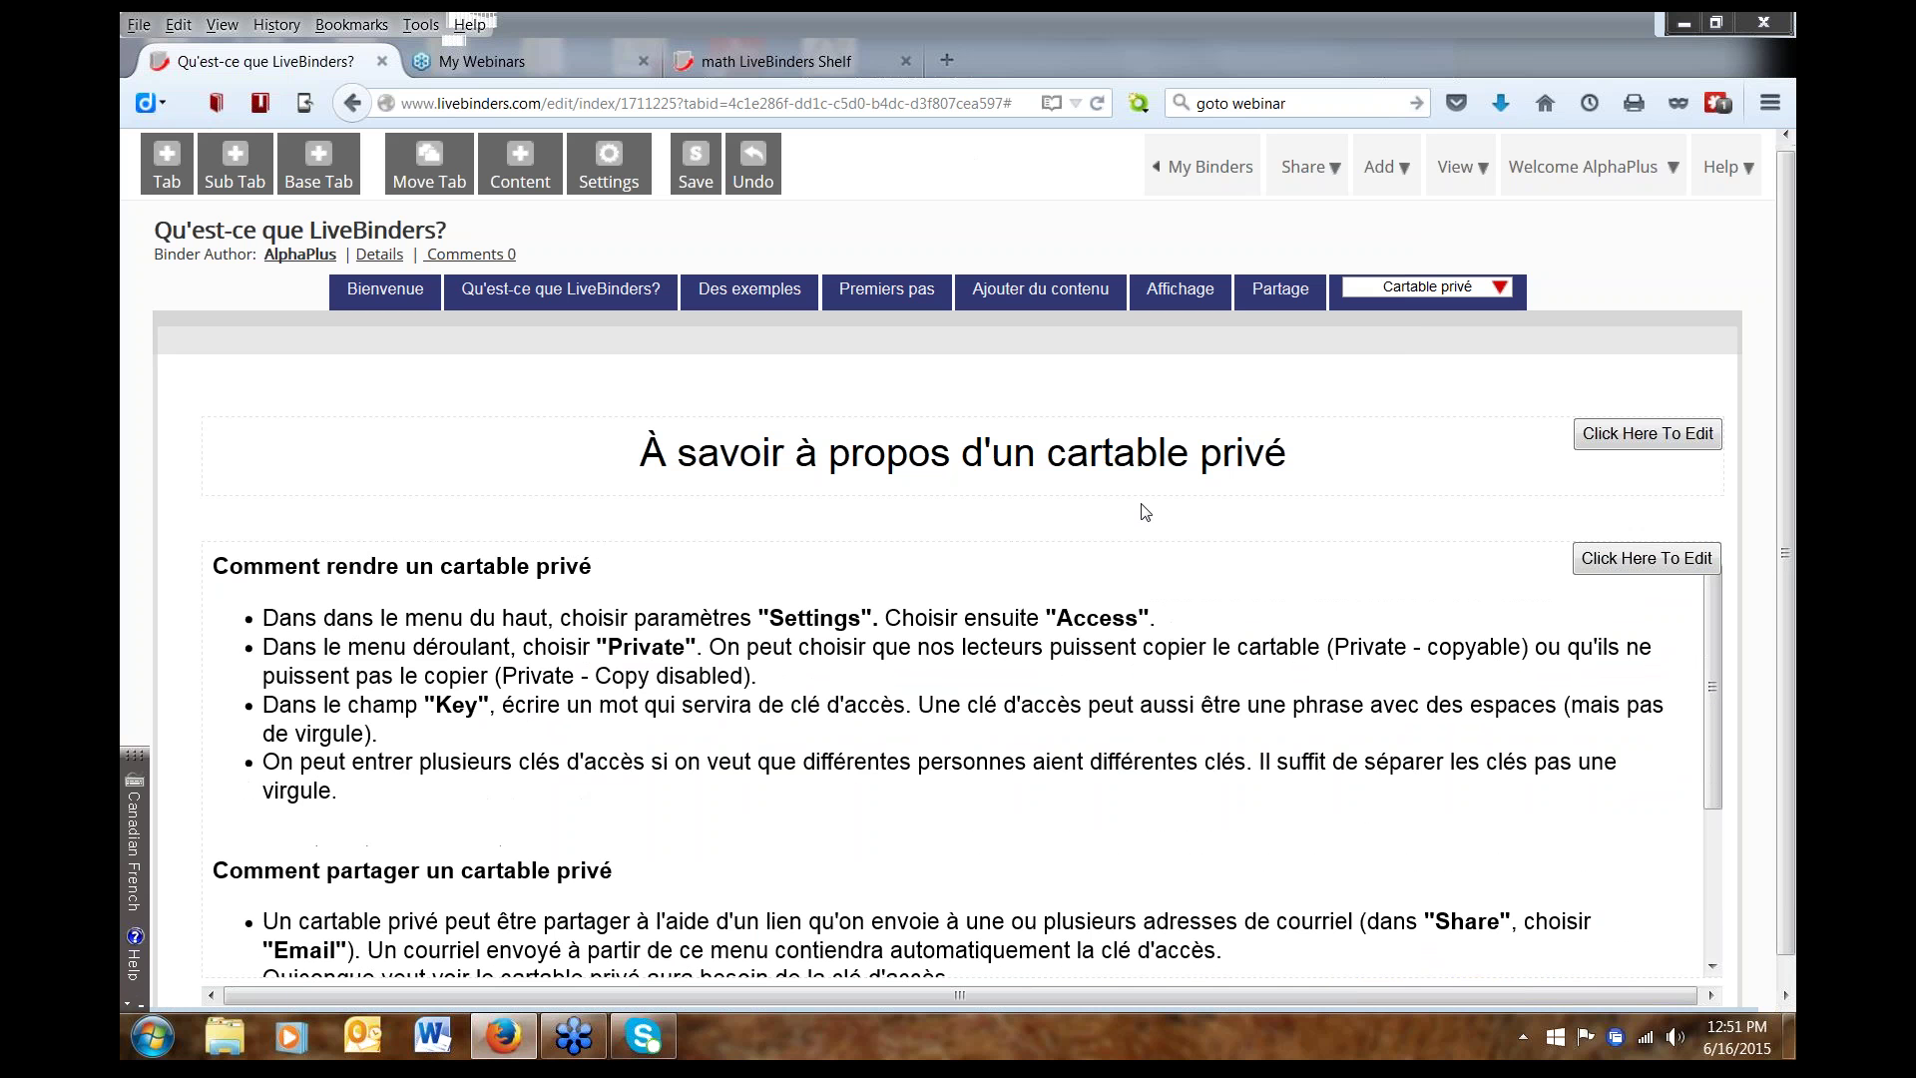
pyautogui.click(611, 157)
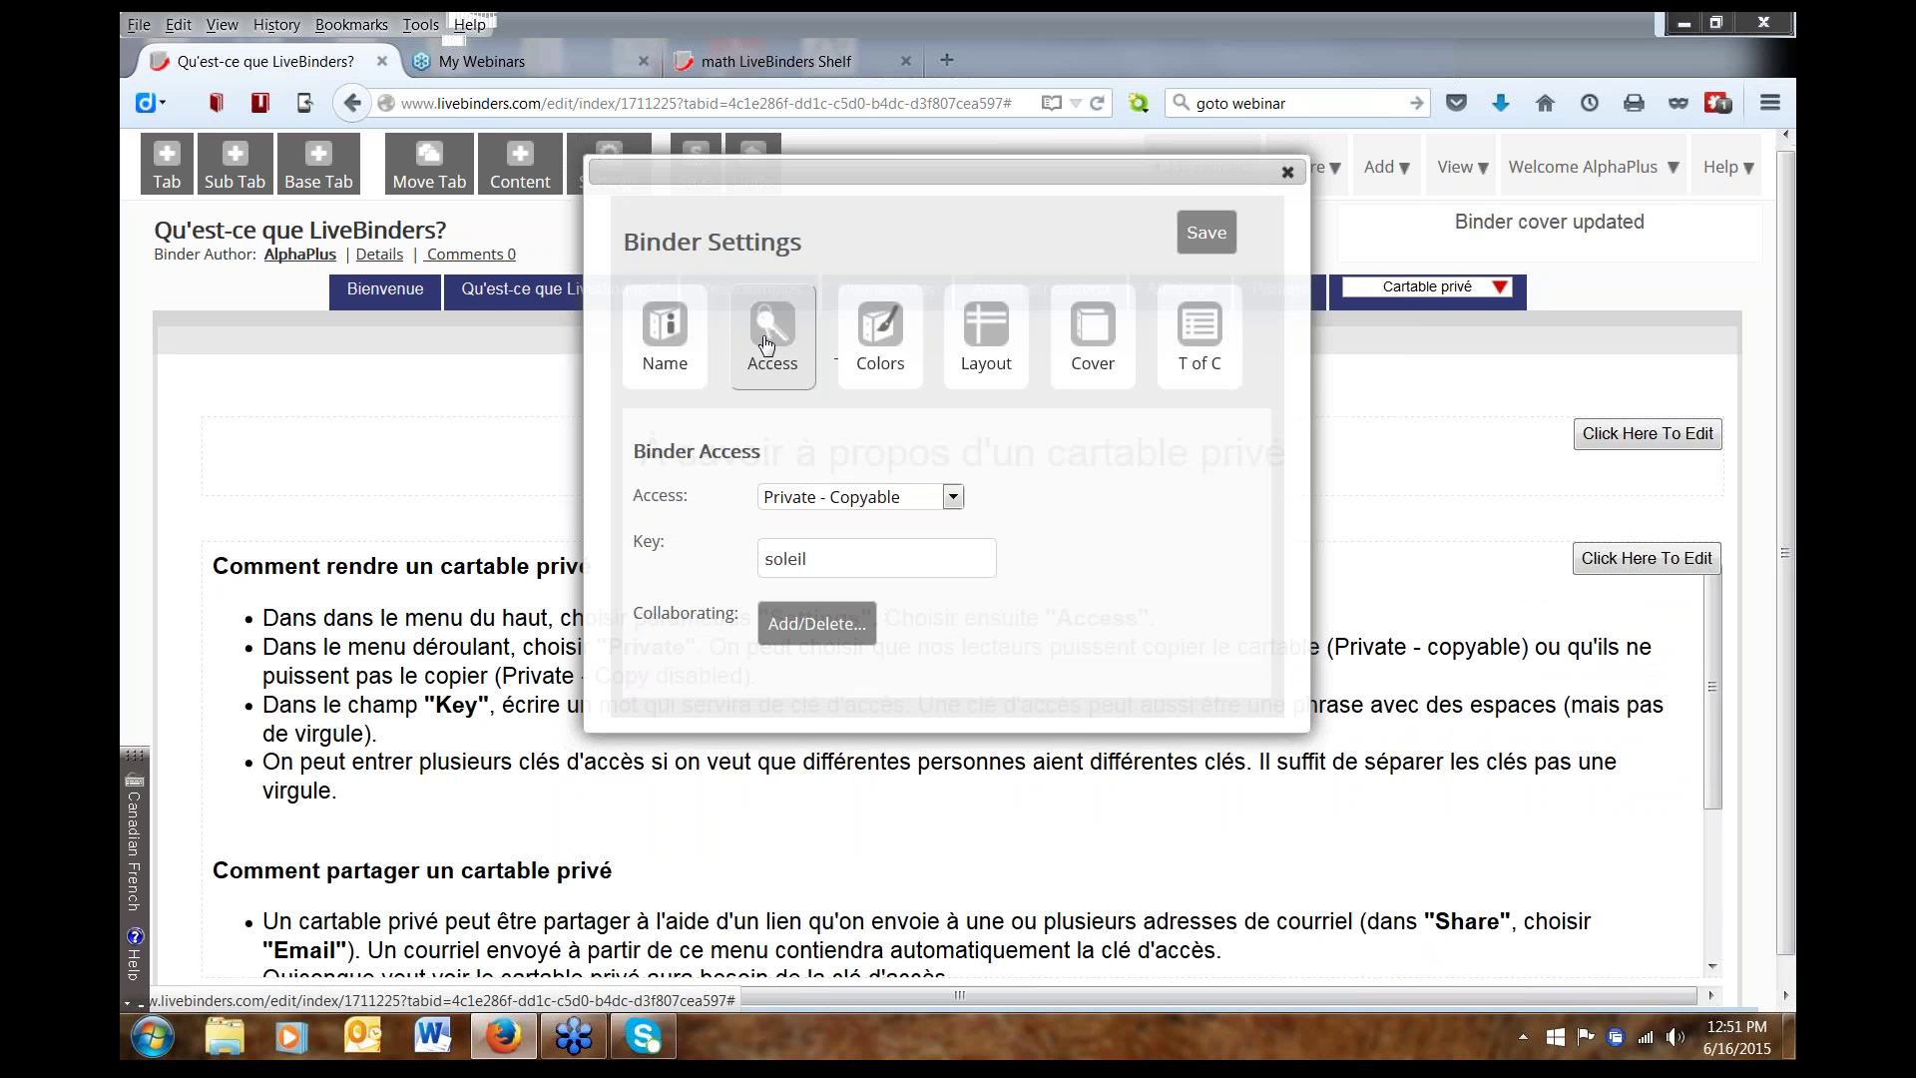
# Step: Check the entered access key, then close Binder Settings back to the Cartable privé tab
pyautogui.doubleClick(825, 559)
pyautogui.click(826, 559)
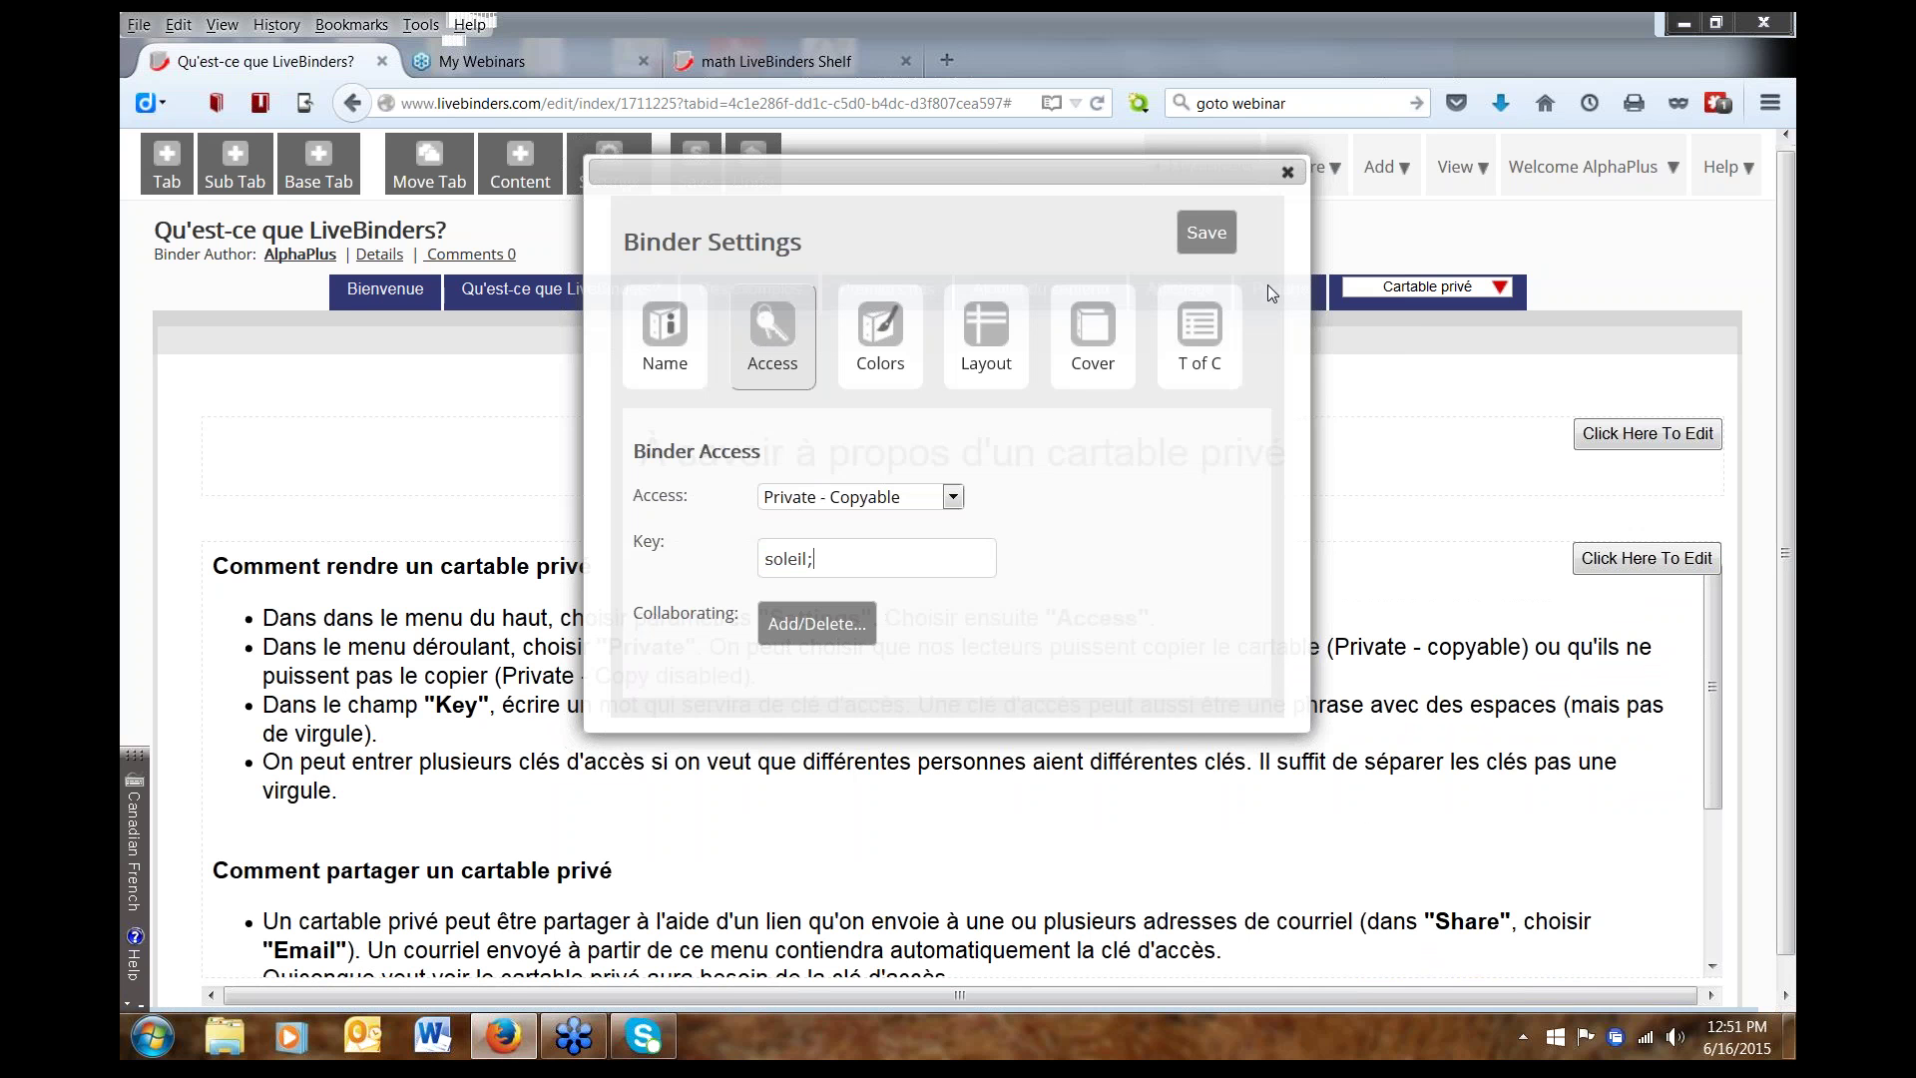
pyautogui.click(1288, 175)
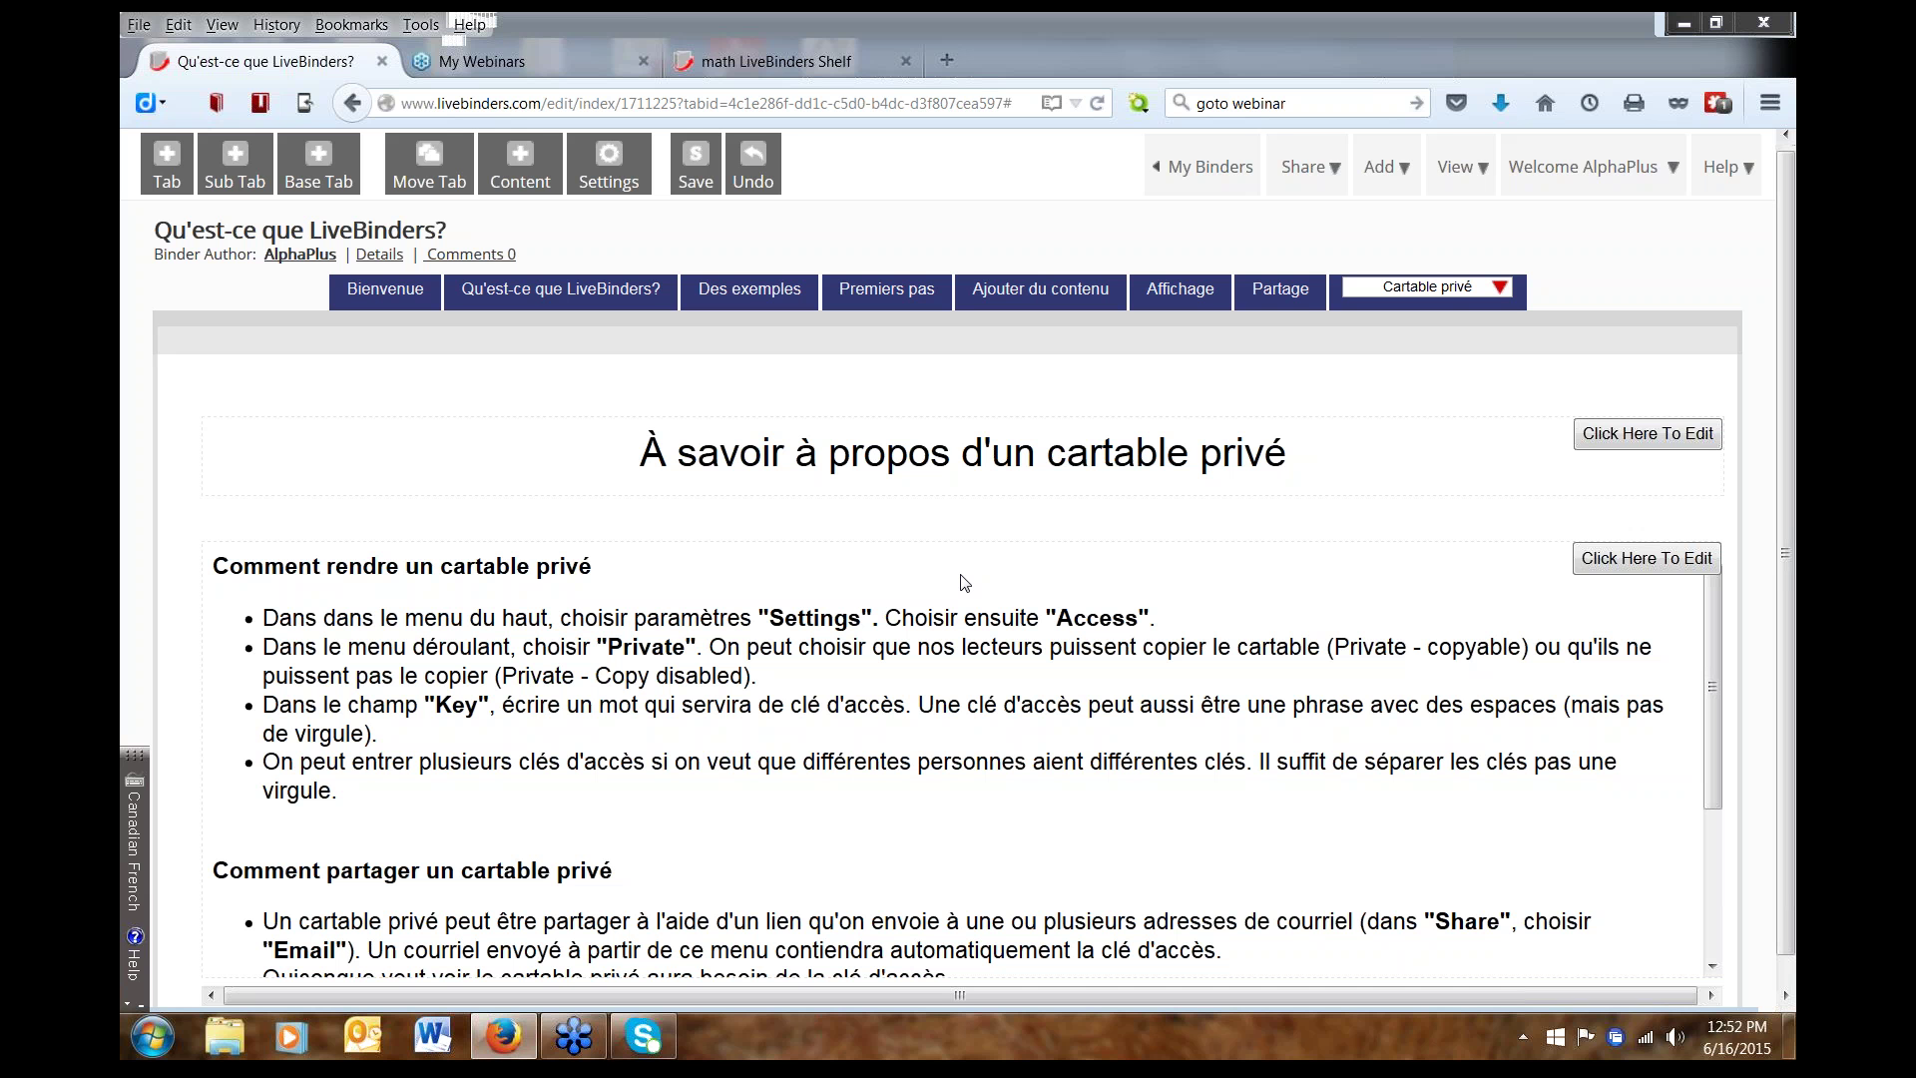
# Step: Scroll through the Cartable privé page, then switch to the math search results browser tab
pyautogui.scroll(-5, 963, 544)
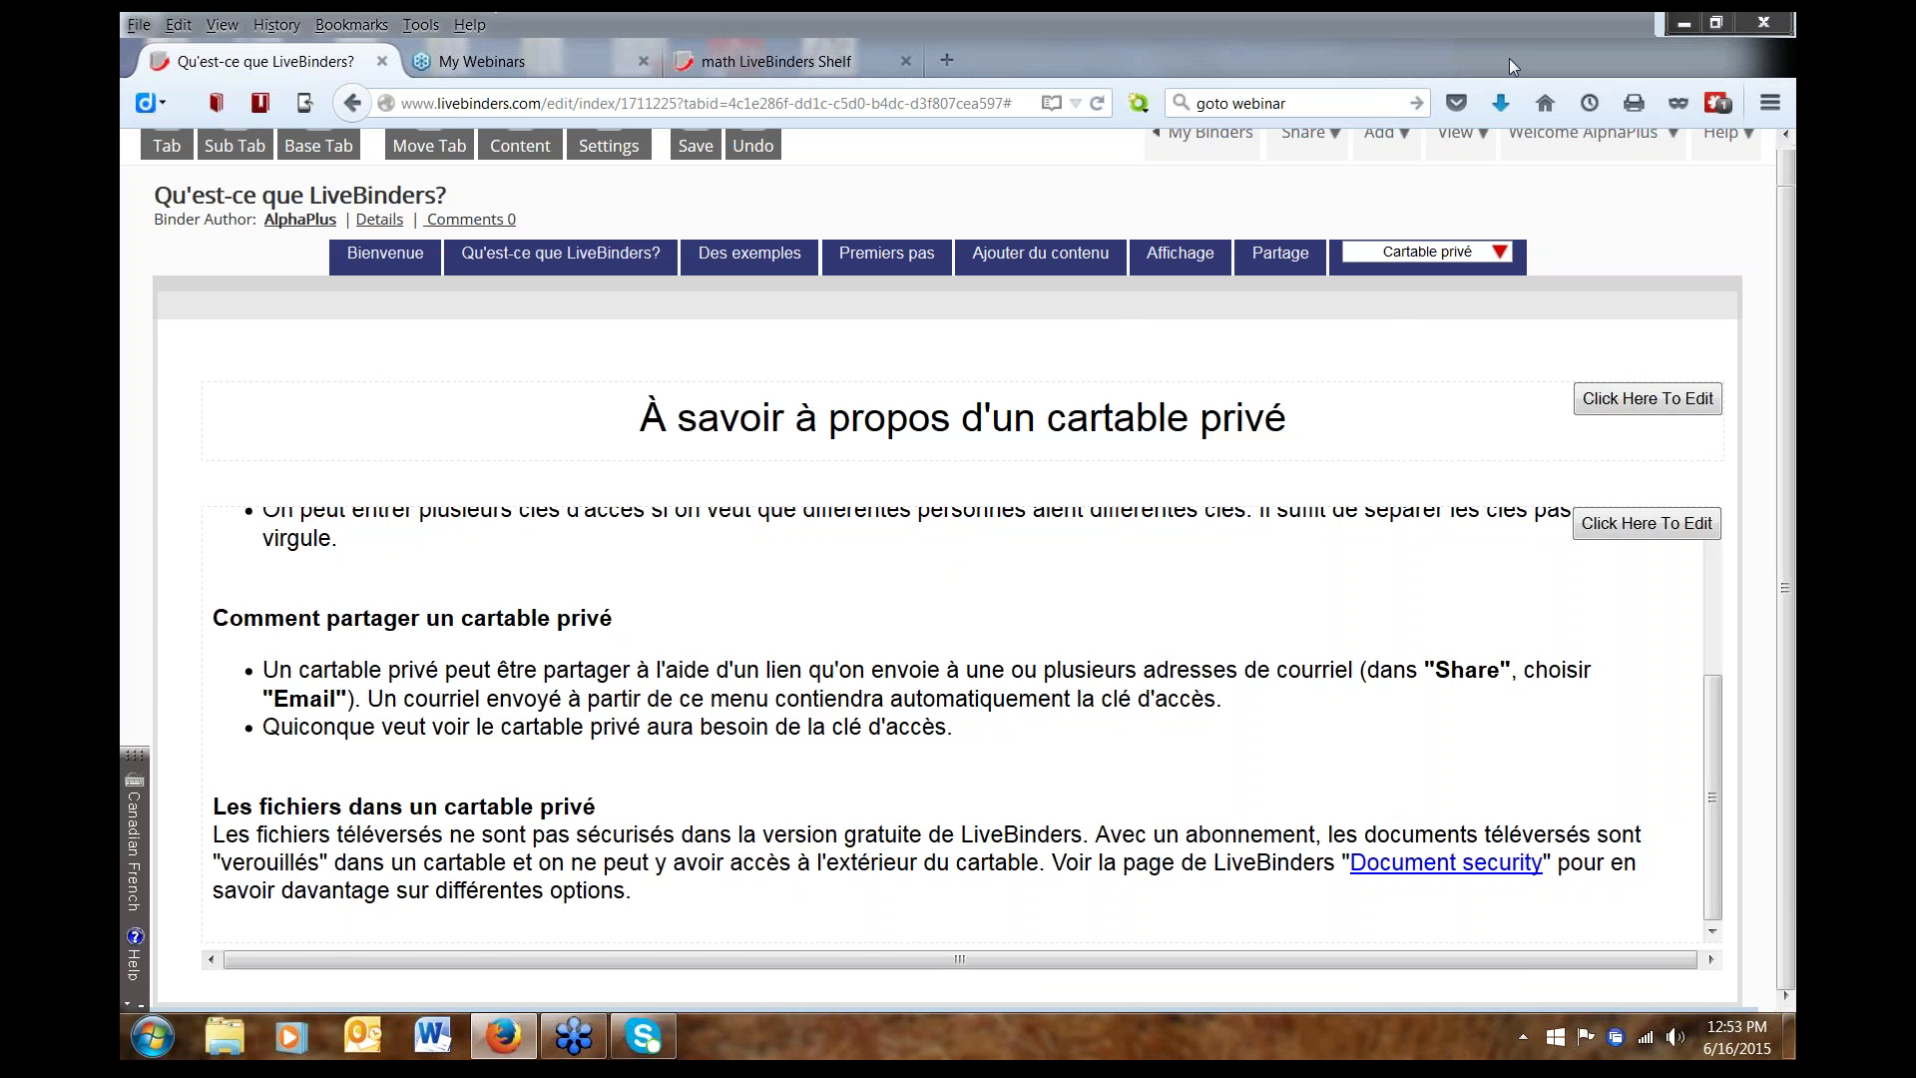
pyautogui.moveTo(1787, 459); pyautogui.dragTo(1783, 390)
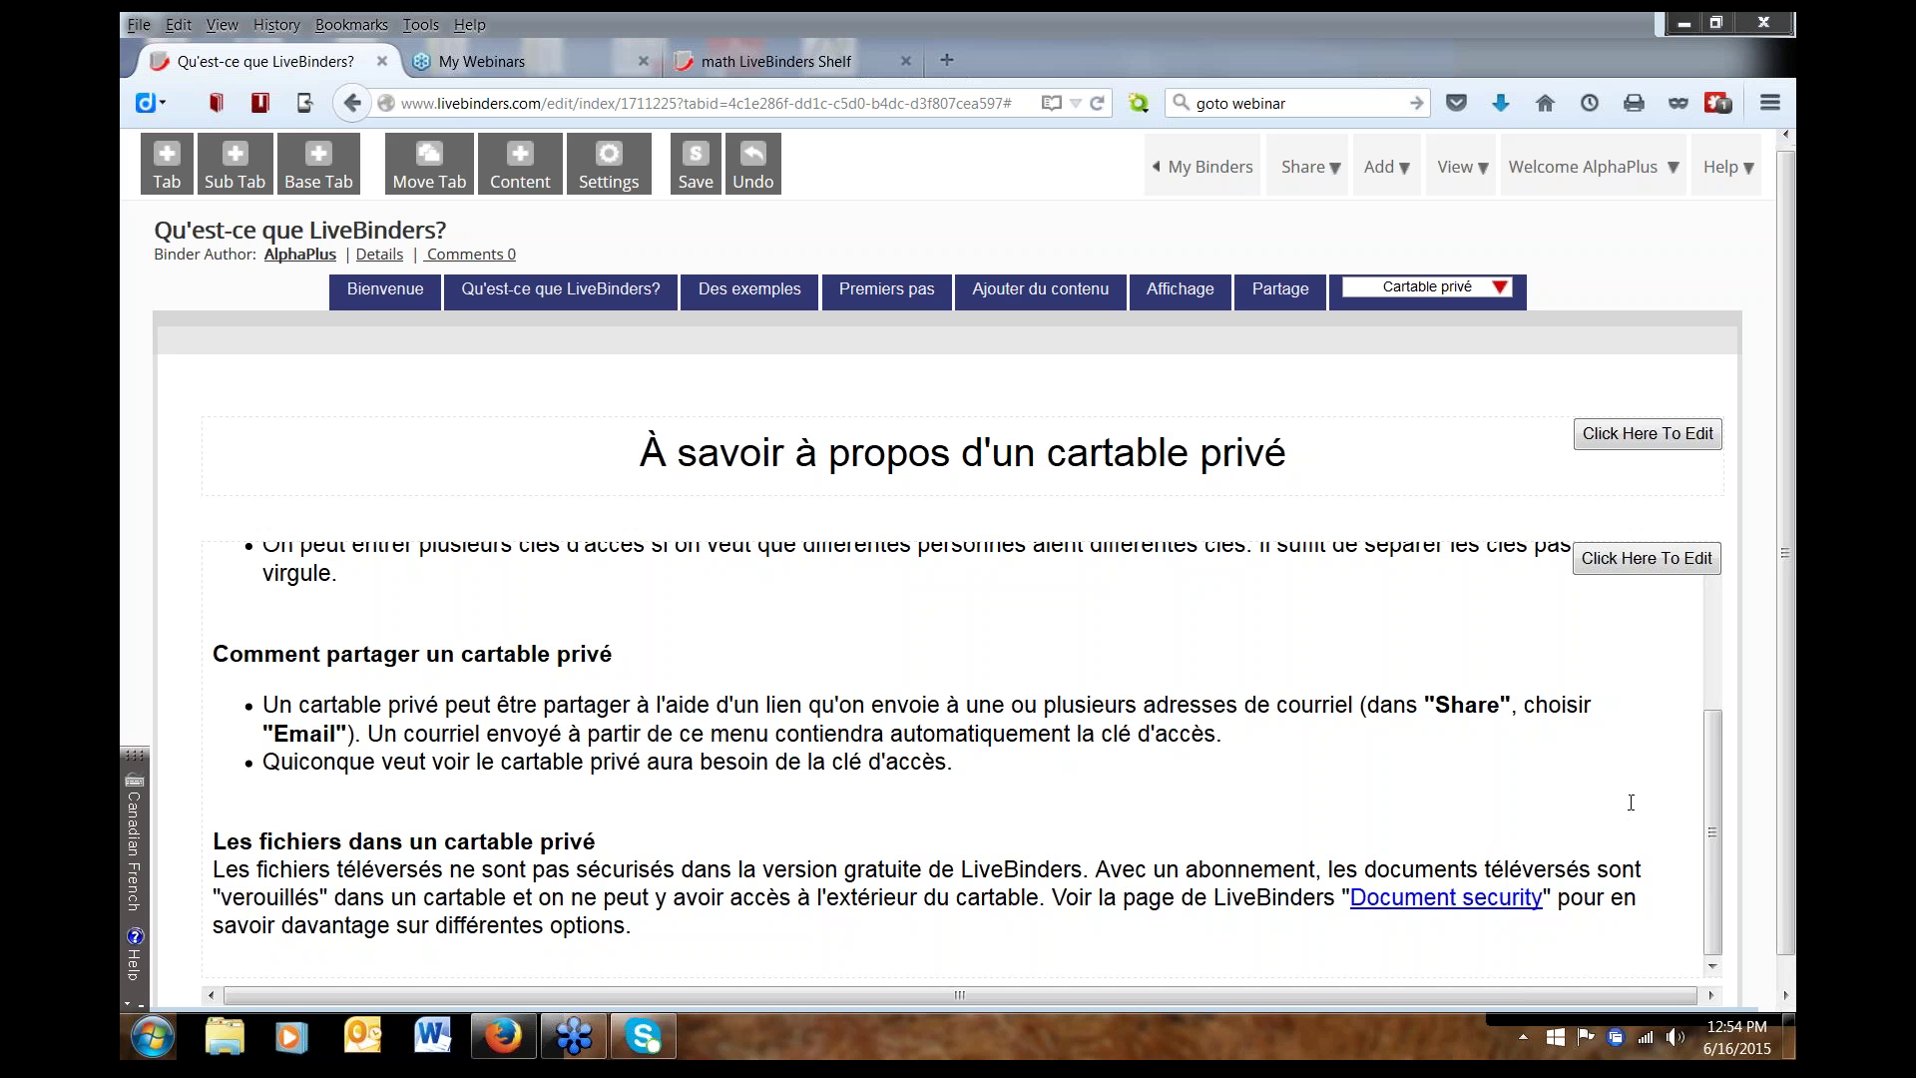
pyautogui.click(789, 62)
pyautogui.click(946, 62)
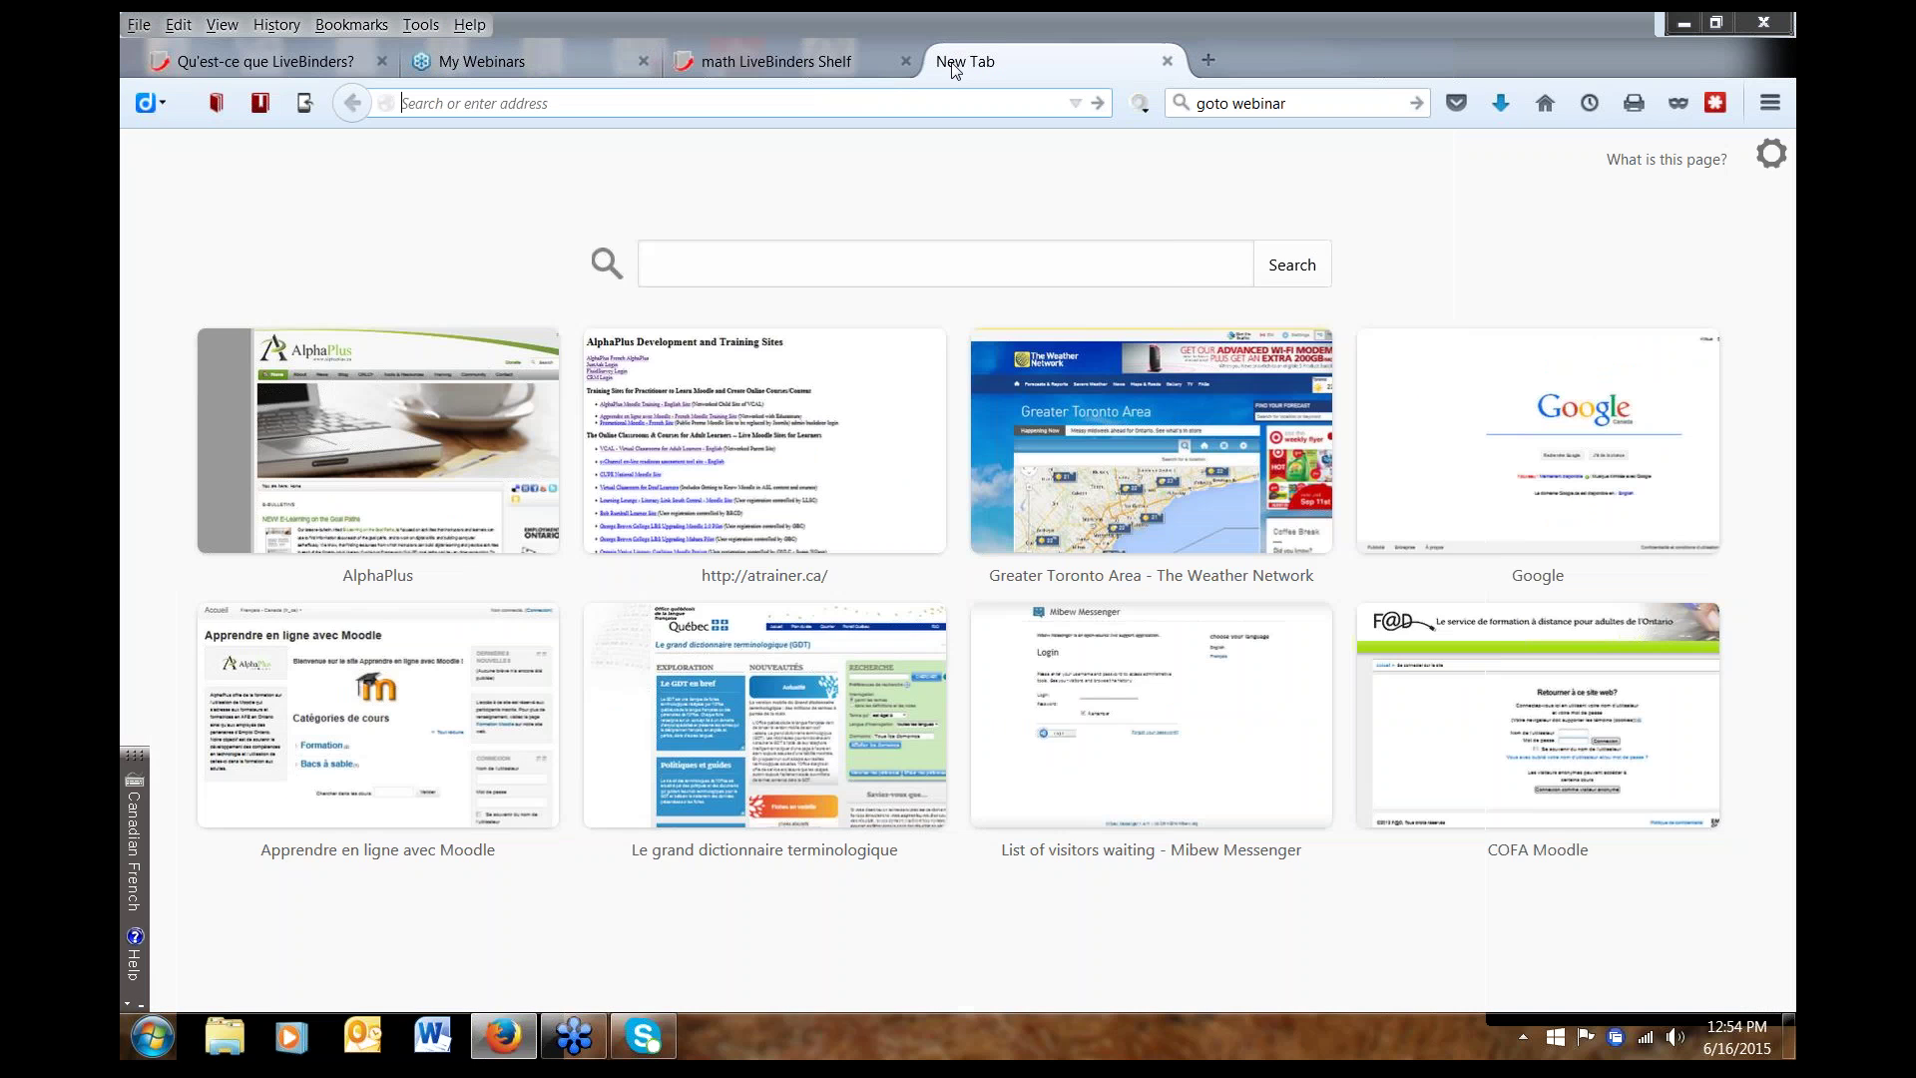
pyautogui.write('http')
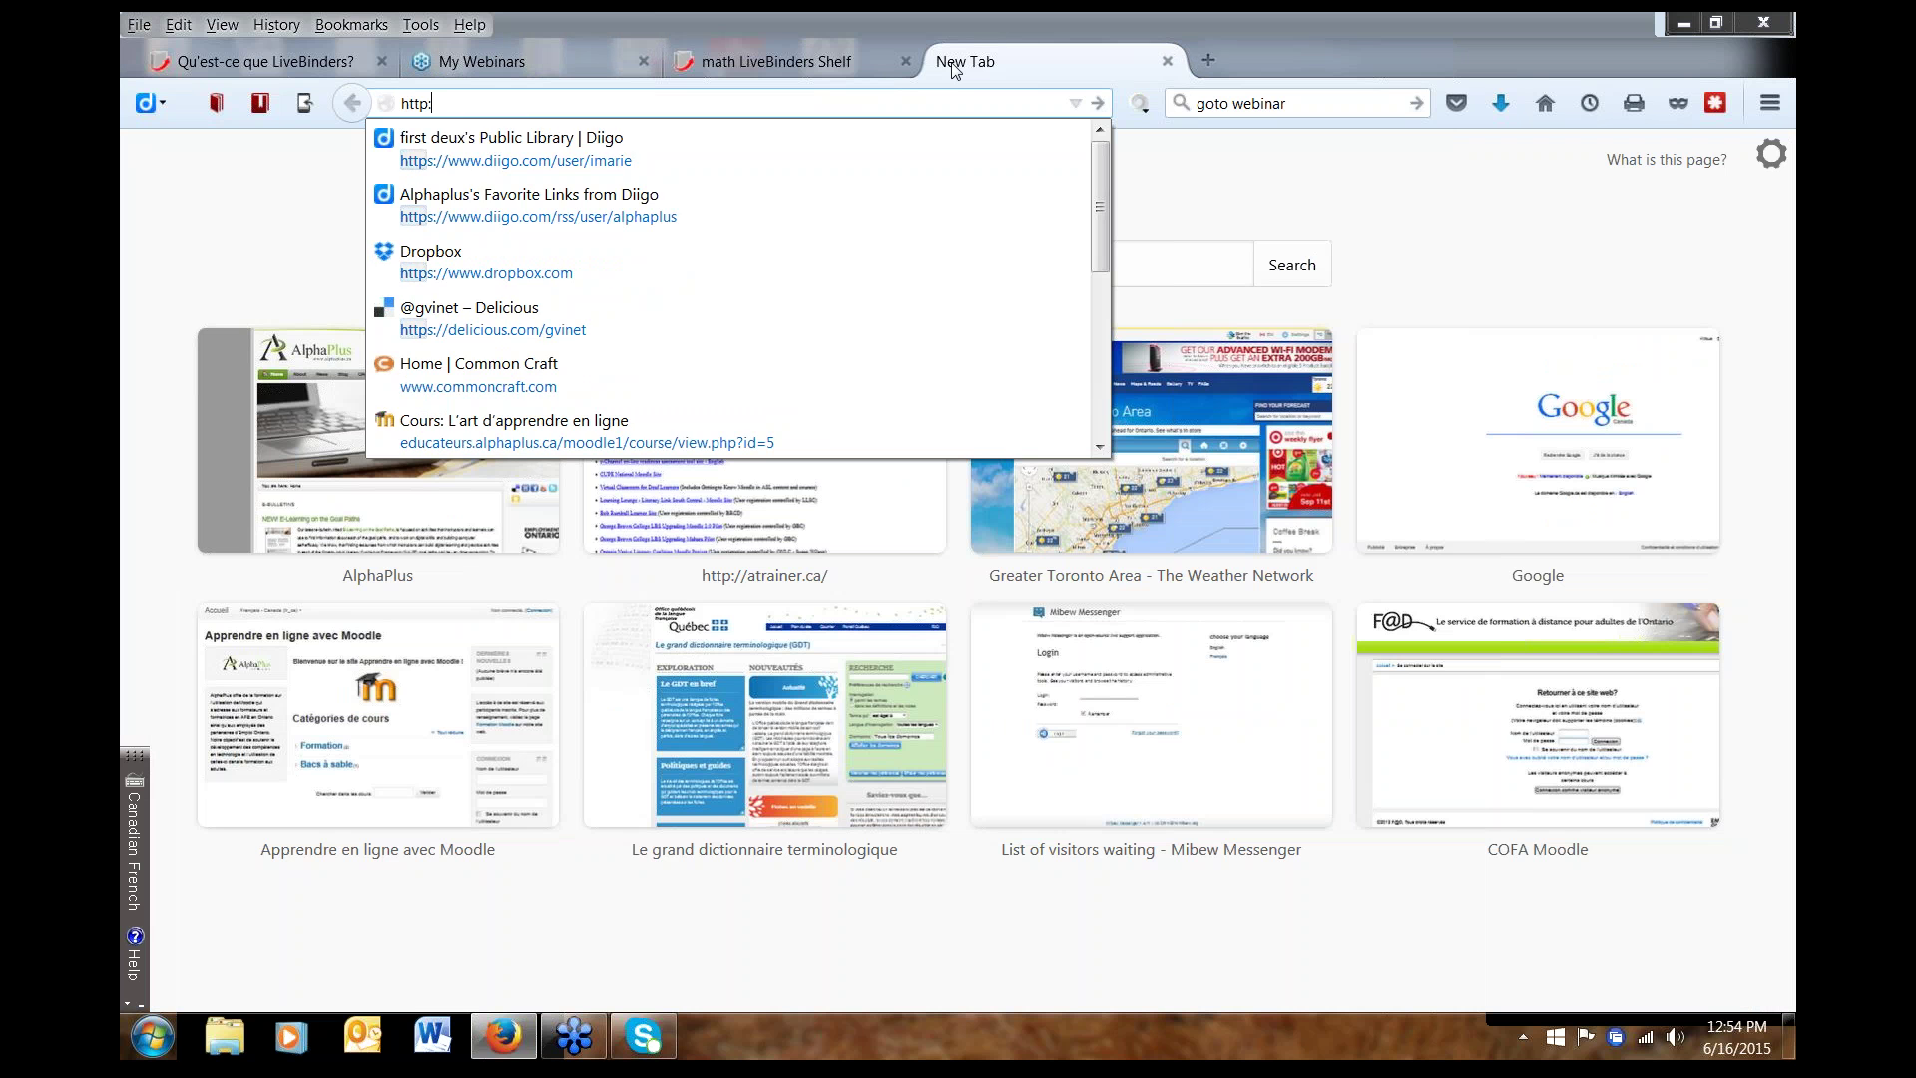
pyautogui.write(':')
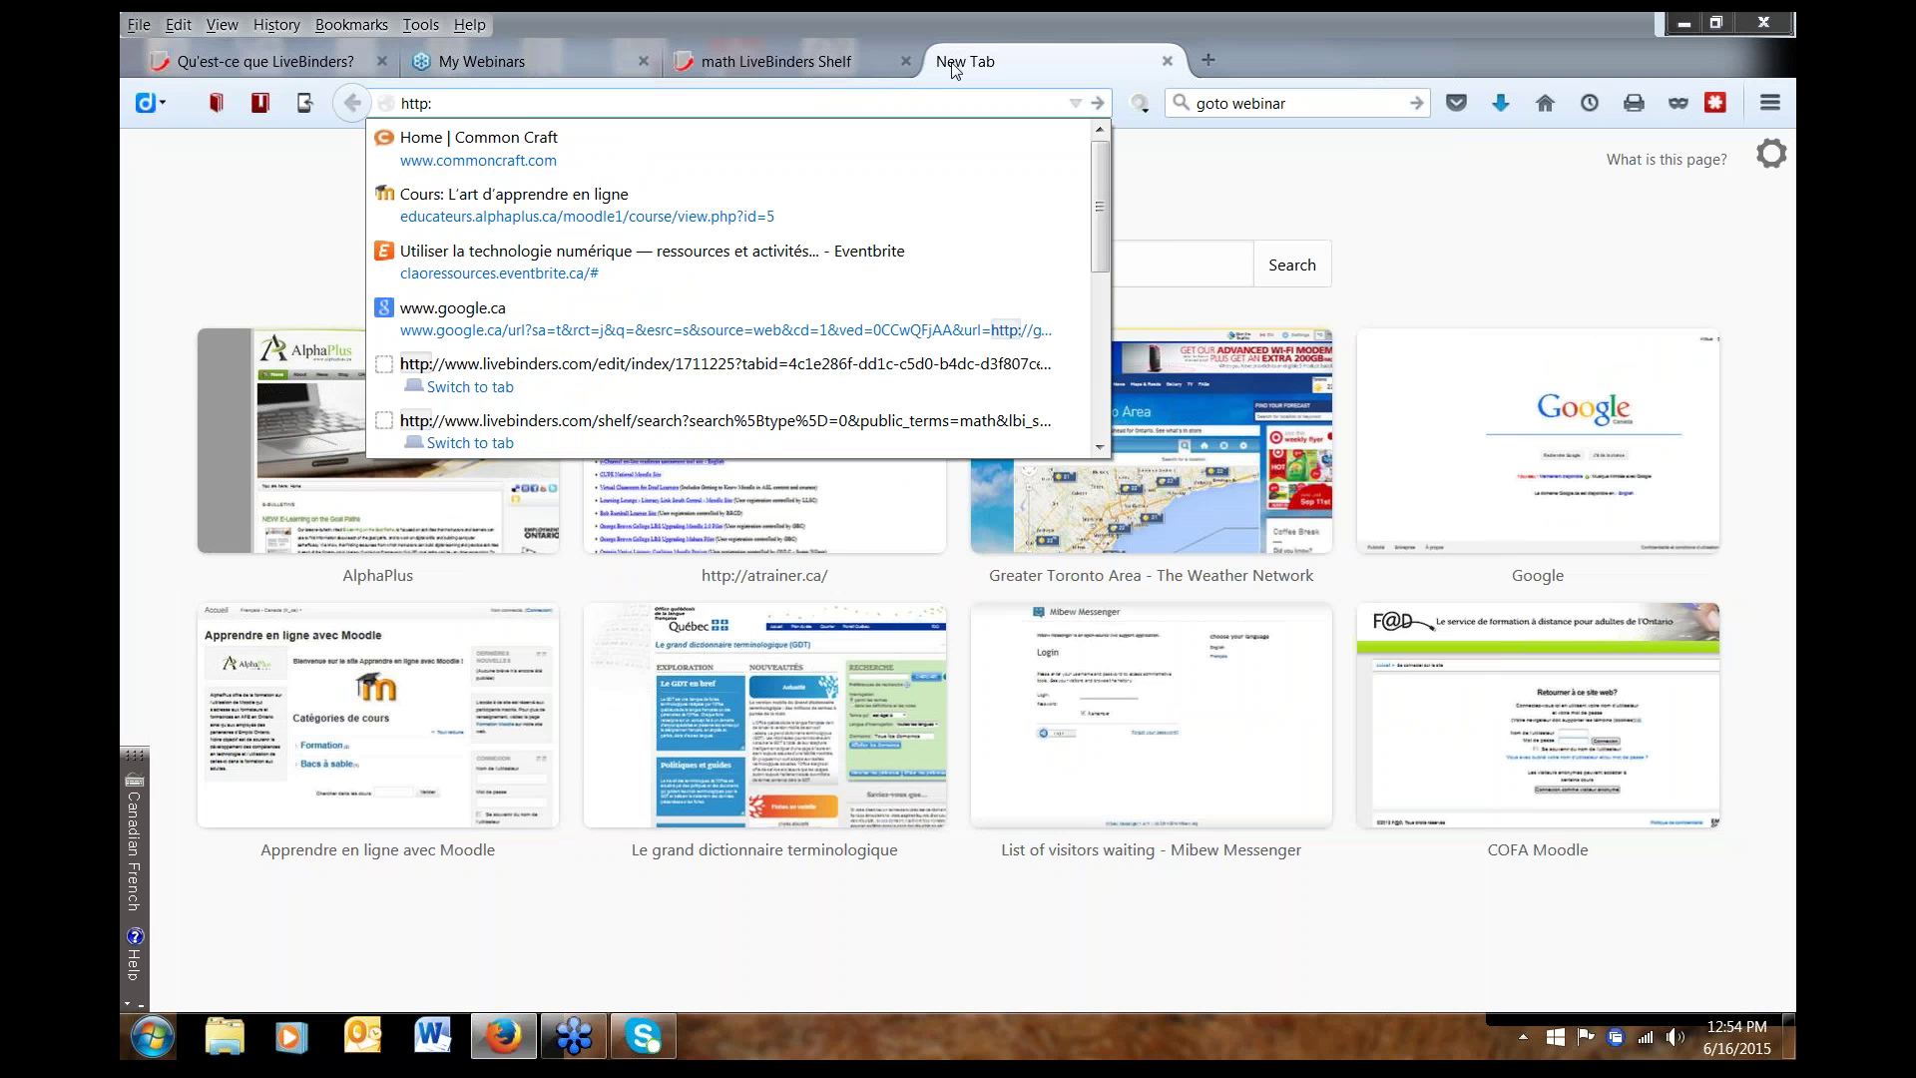
pyautogui.press('BackSpace')
pyautogui.press('BackSpace')
pyautogui.press('BackSpace')
pyautogui.press('BackSpace')
pyautogui.press('BackSpace')
pyautogui.write('l')
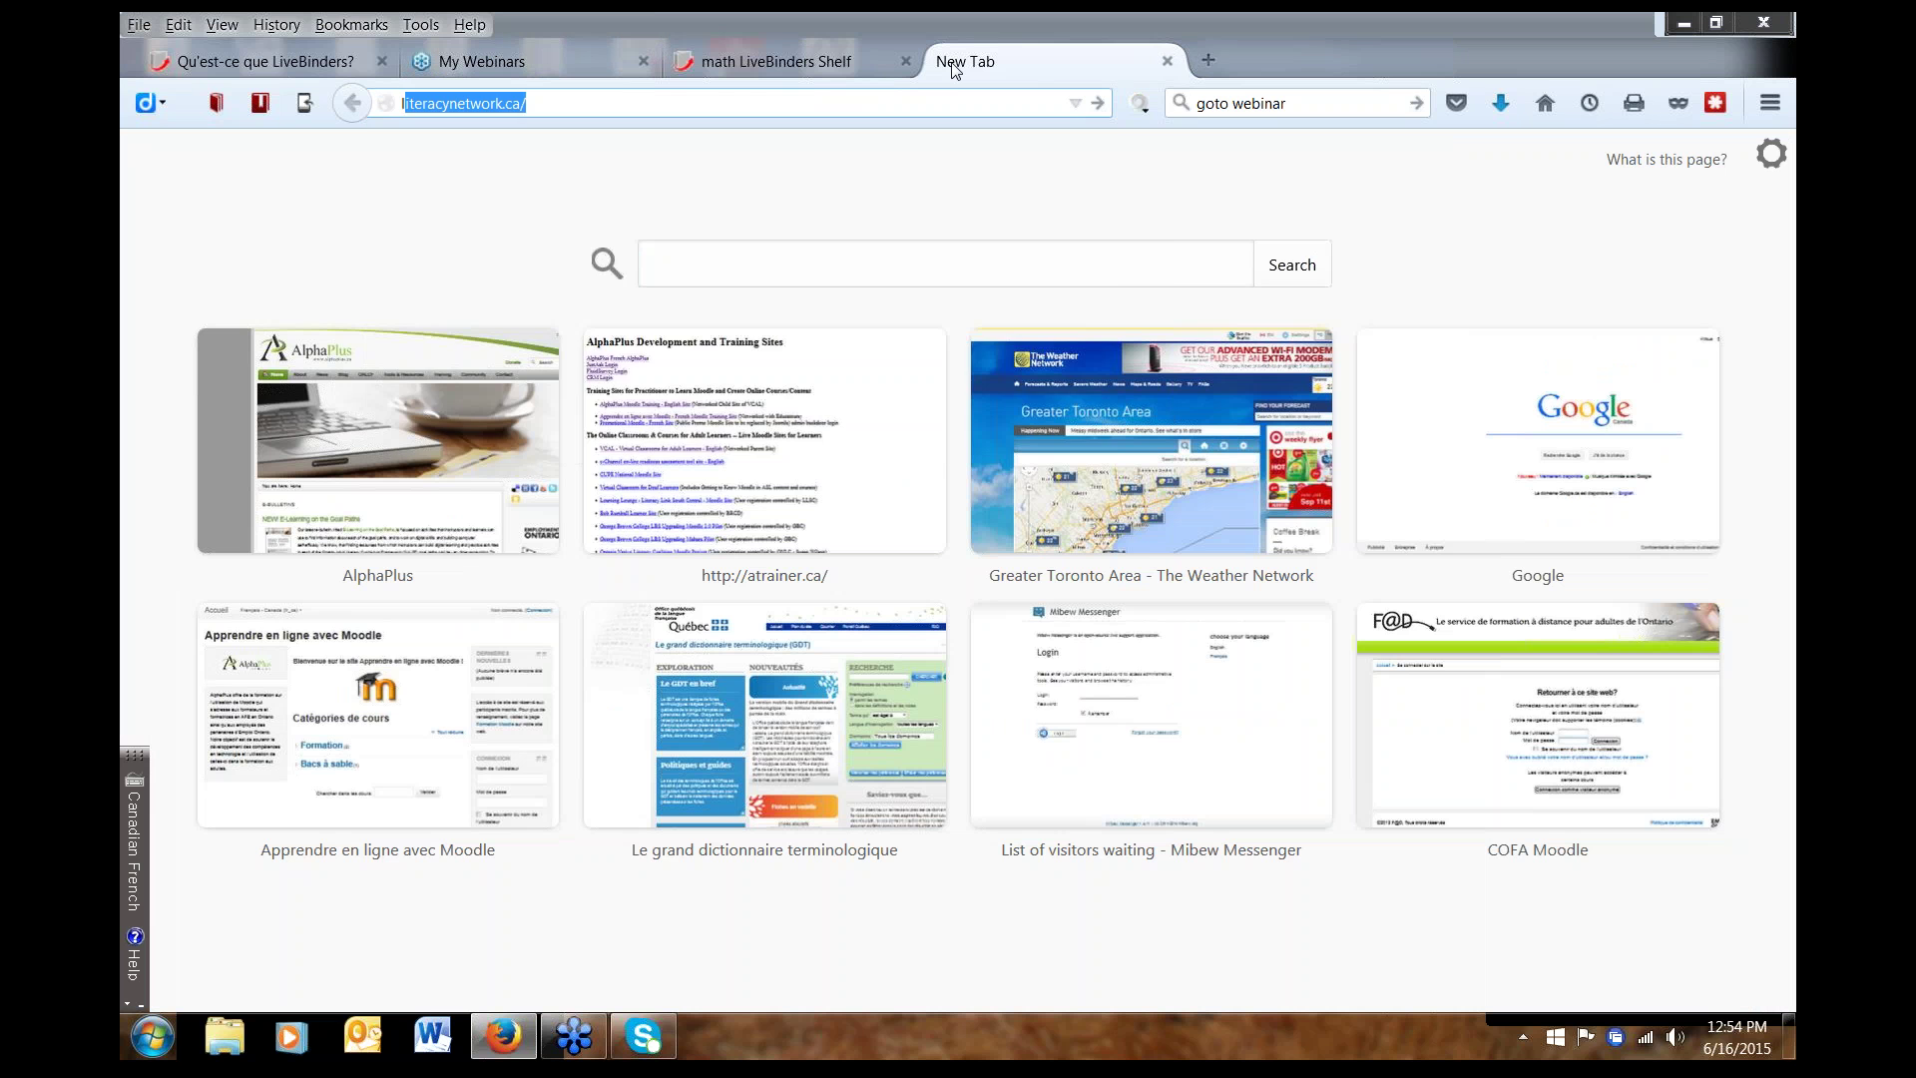
pyautogui.write('ivebinders.com/')
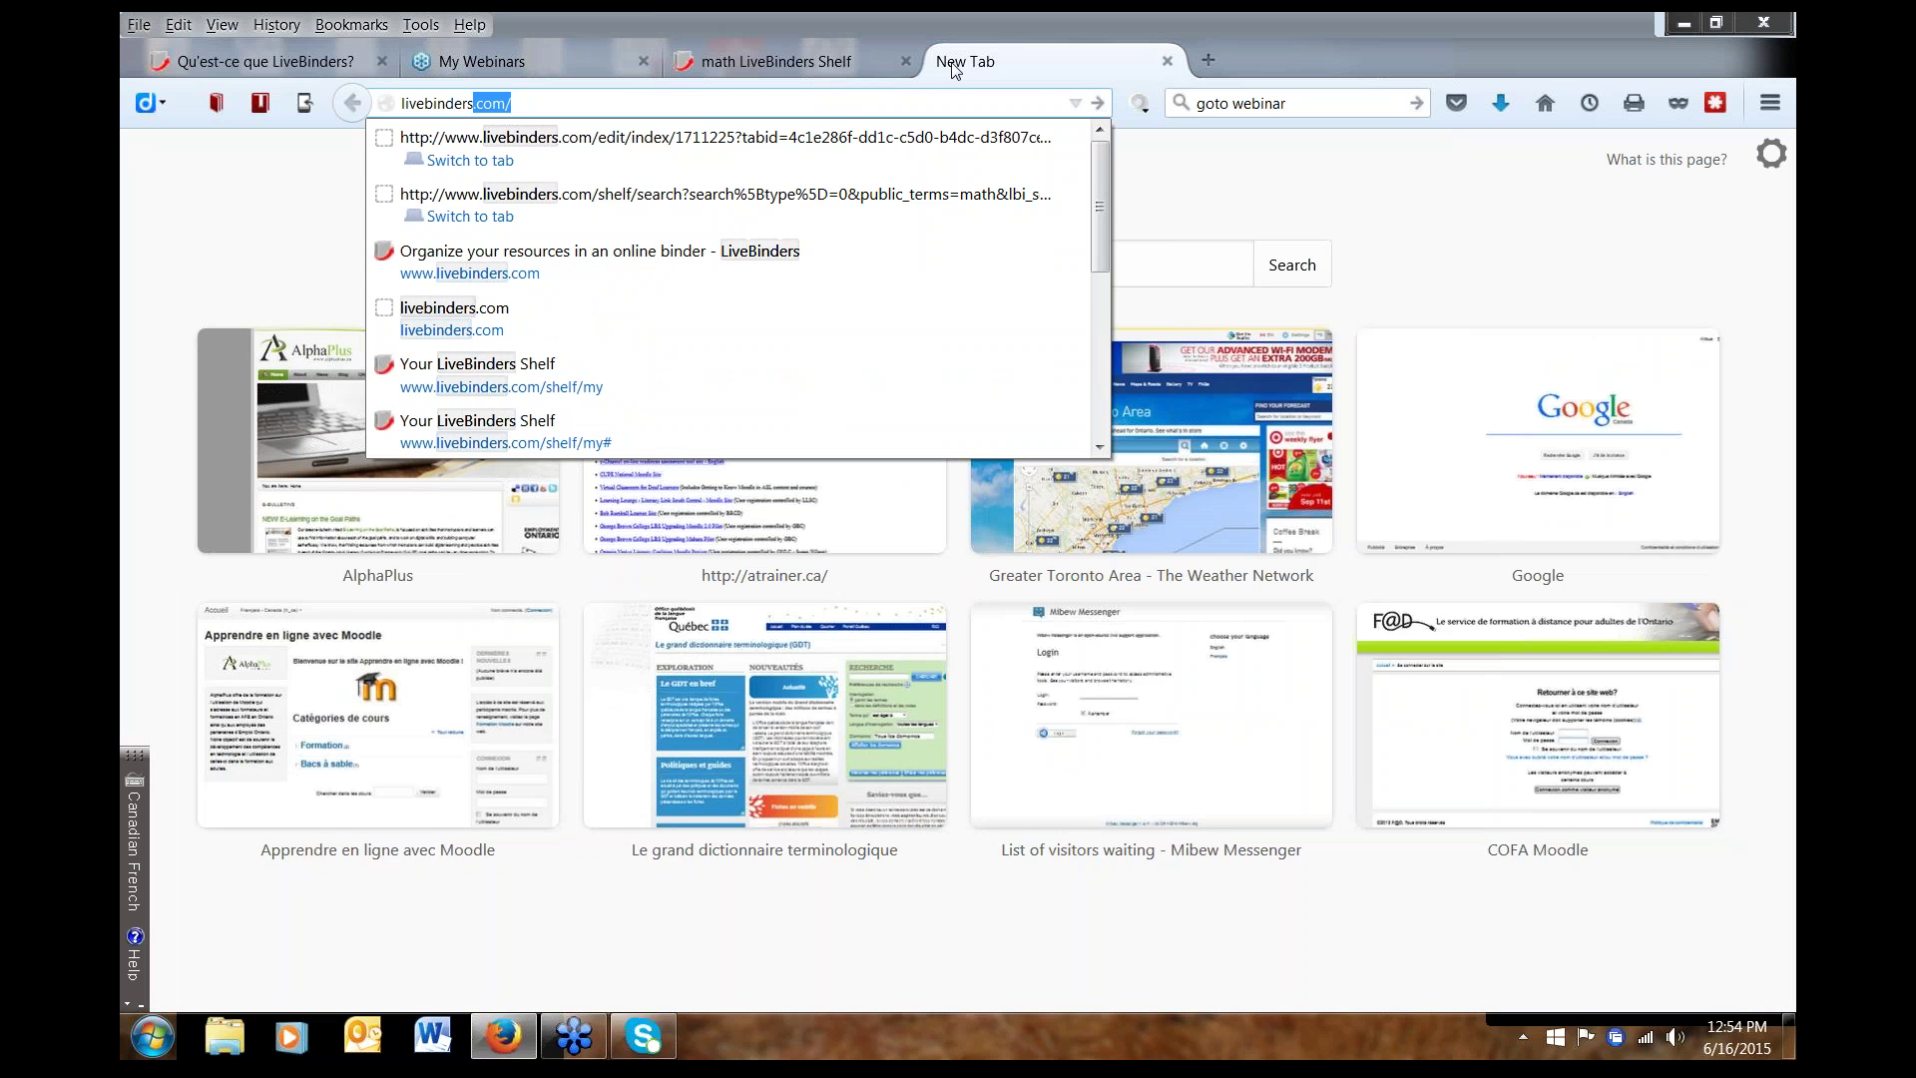
pyautogui.press('Return')
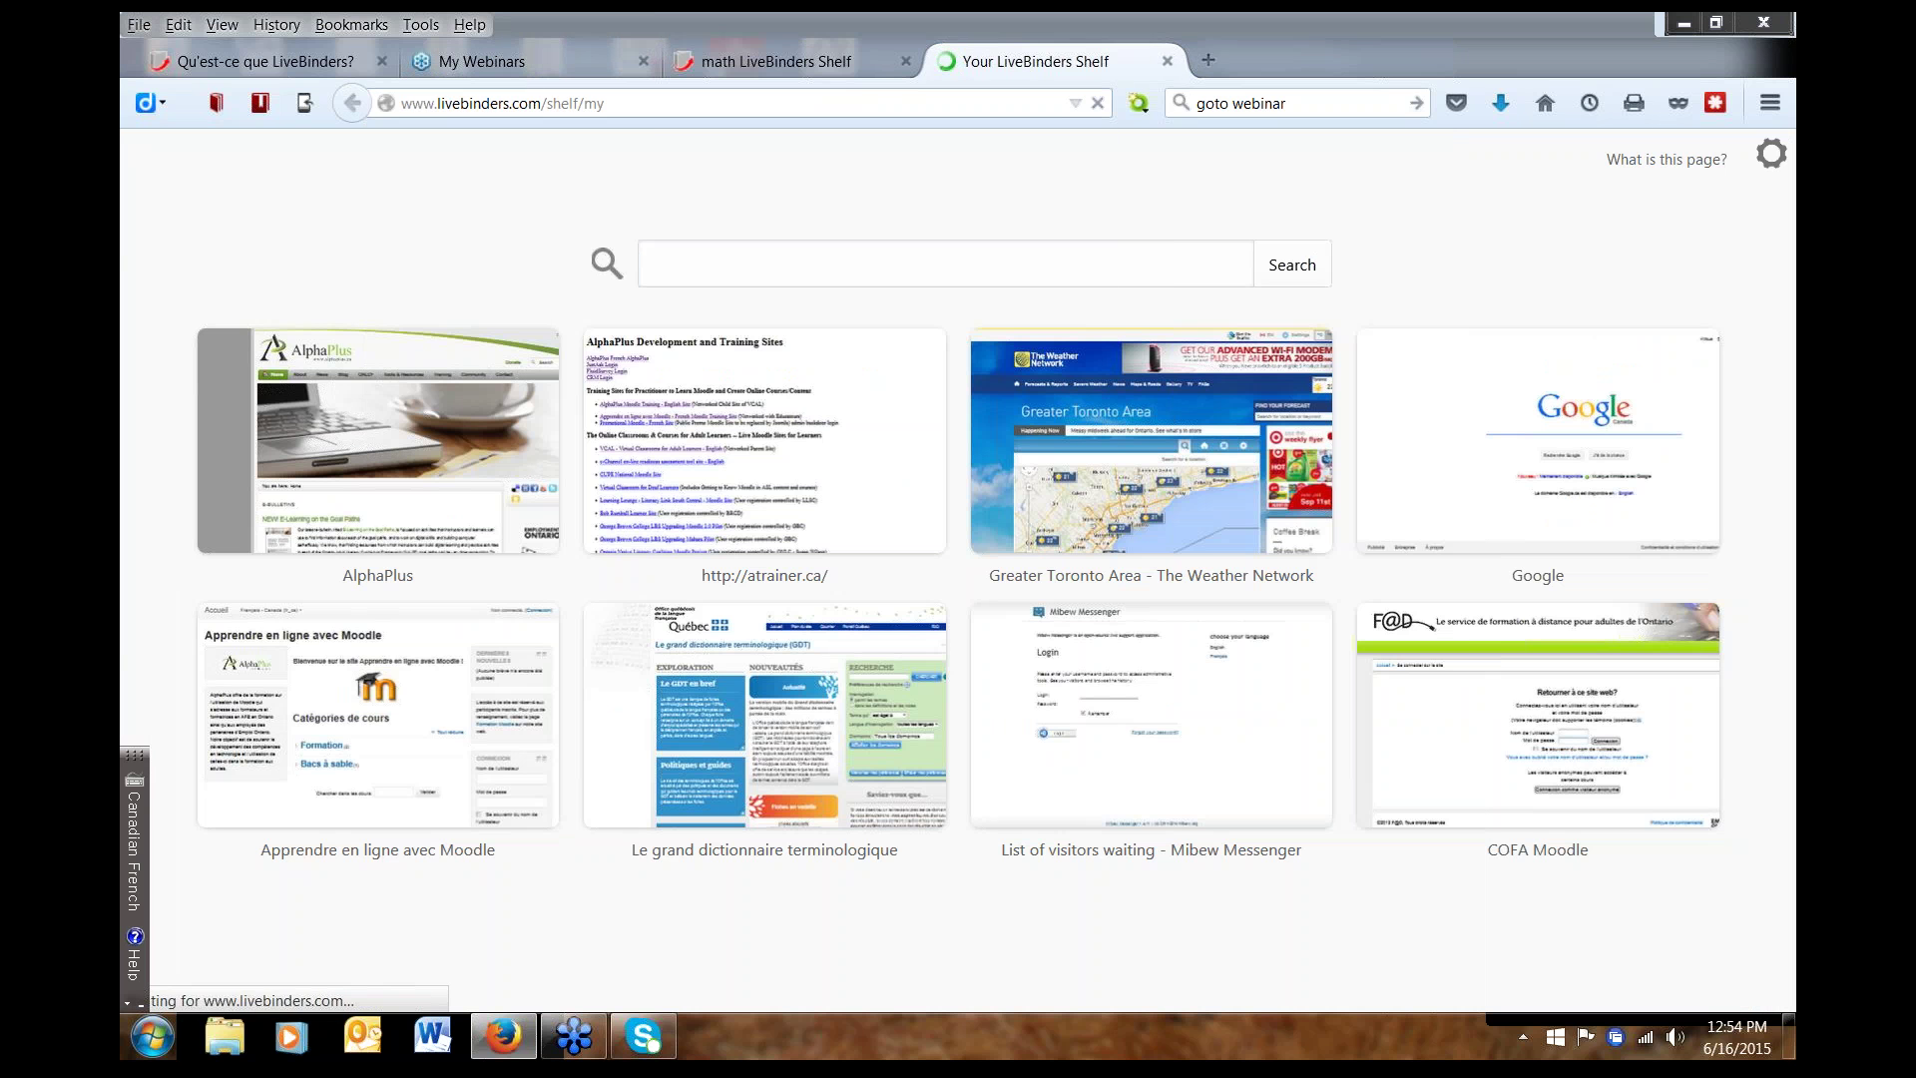
pyautogui.click(602, 105)
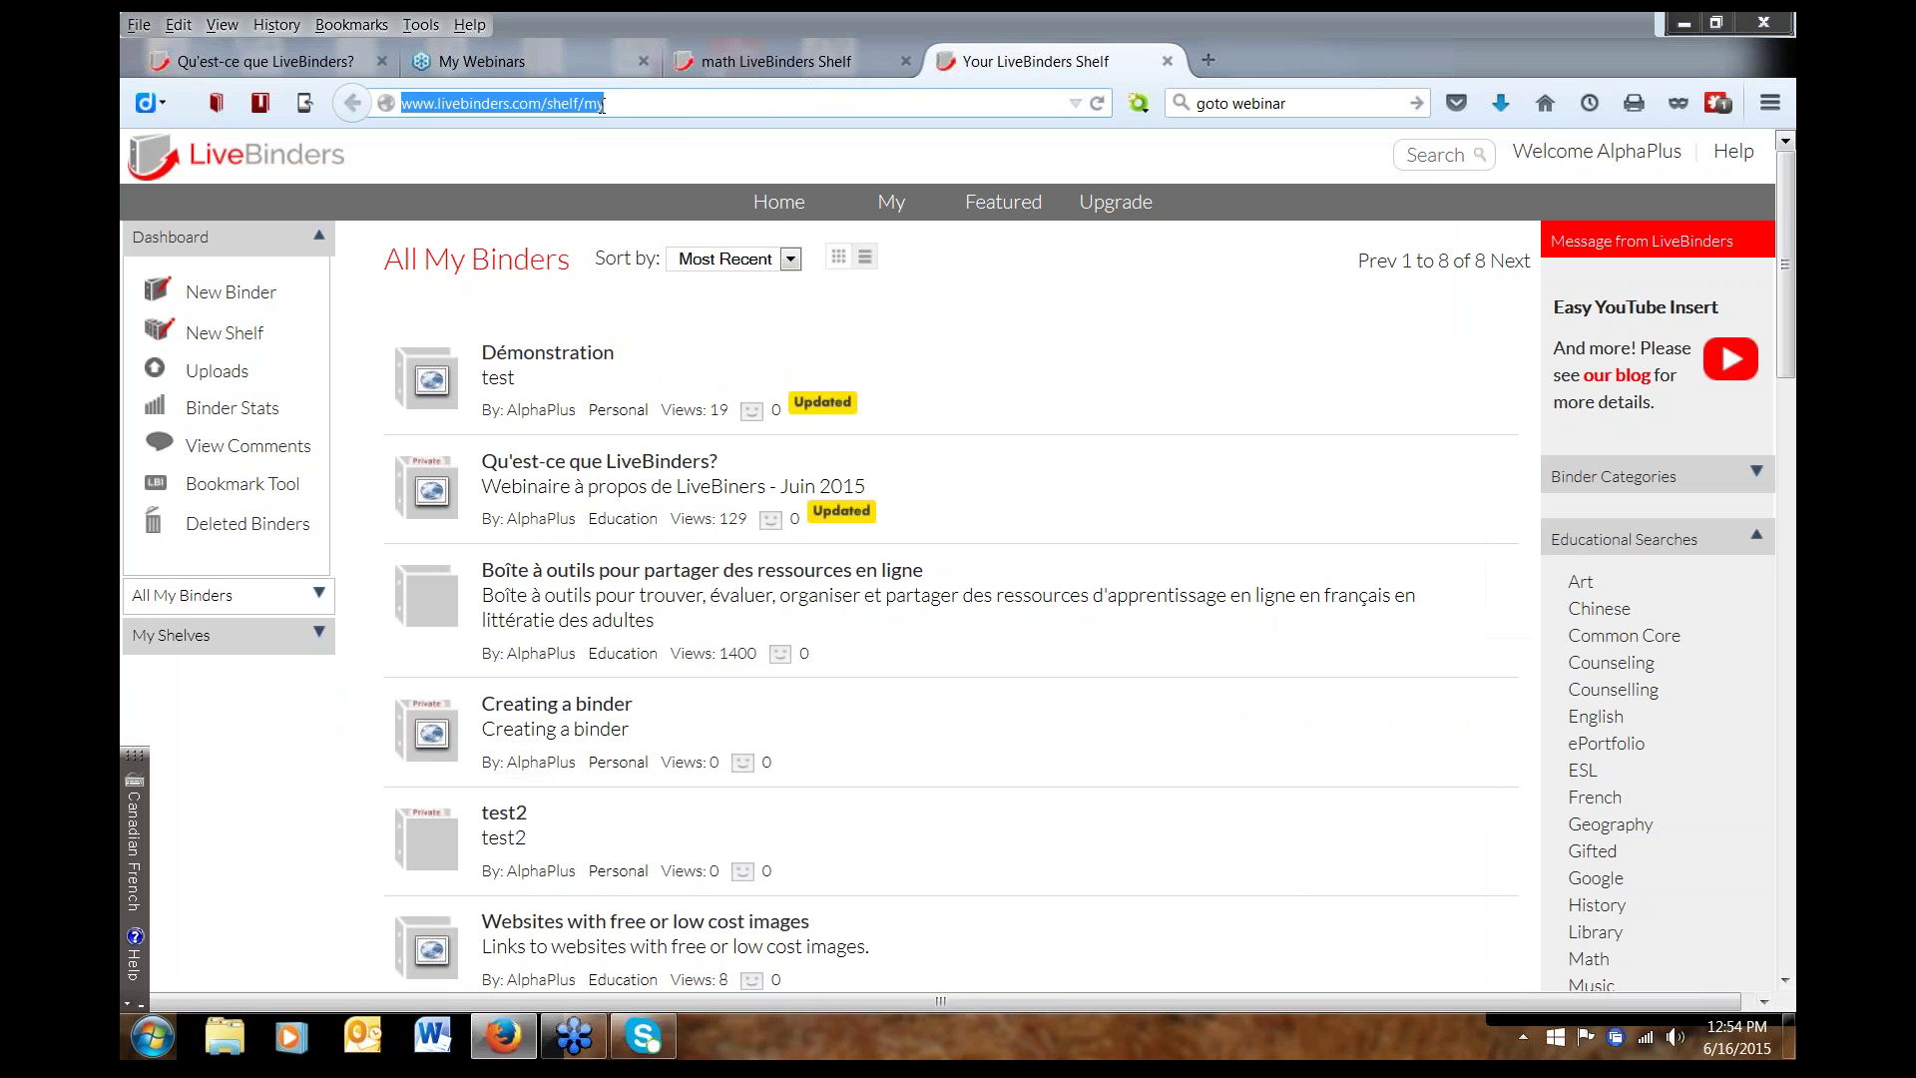
pyautogui.click(639, 100)
pyautogui.press('BackSpace')
pyautogui.press('BackSpace')
pyautogui.press('BackSpace')
pyautogui.press('BackSpace')
pyautogui.press('BackSpace')
pyautogui.press('BackSpace')
pyautogui.press('BackSpace')
pyautogui.press('BackSpace')
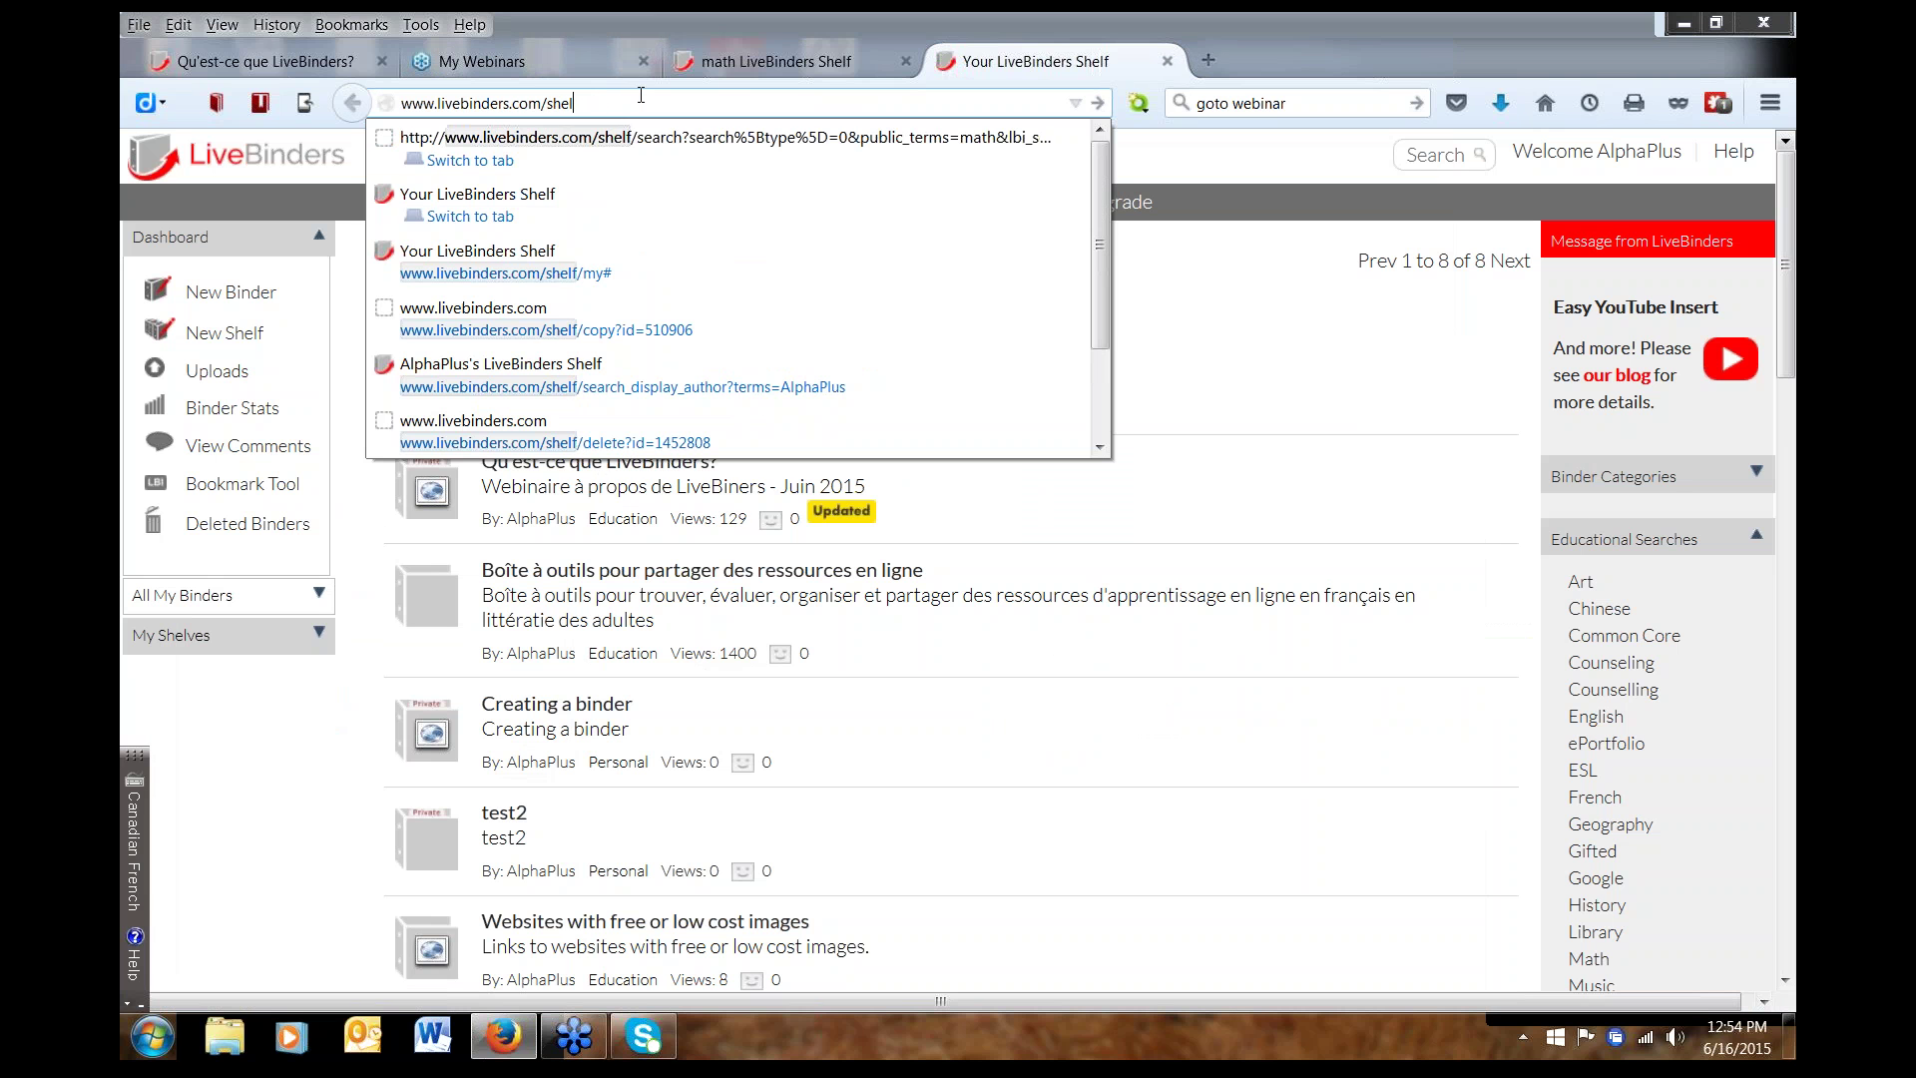
pyautogui.press('Escape')
pyautogui.press('Escape')
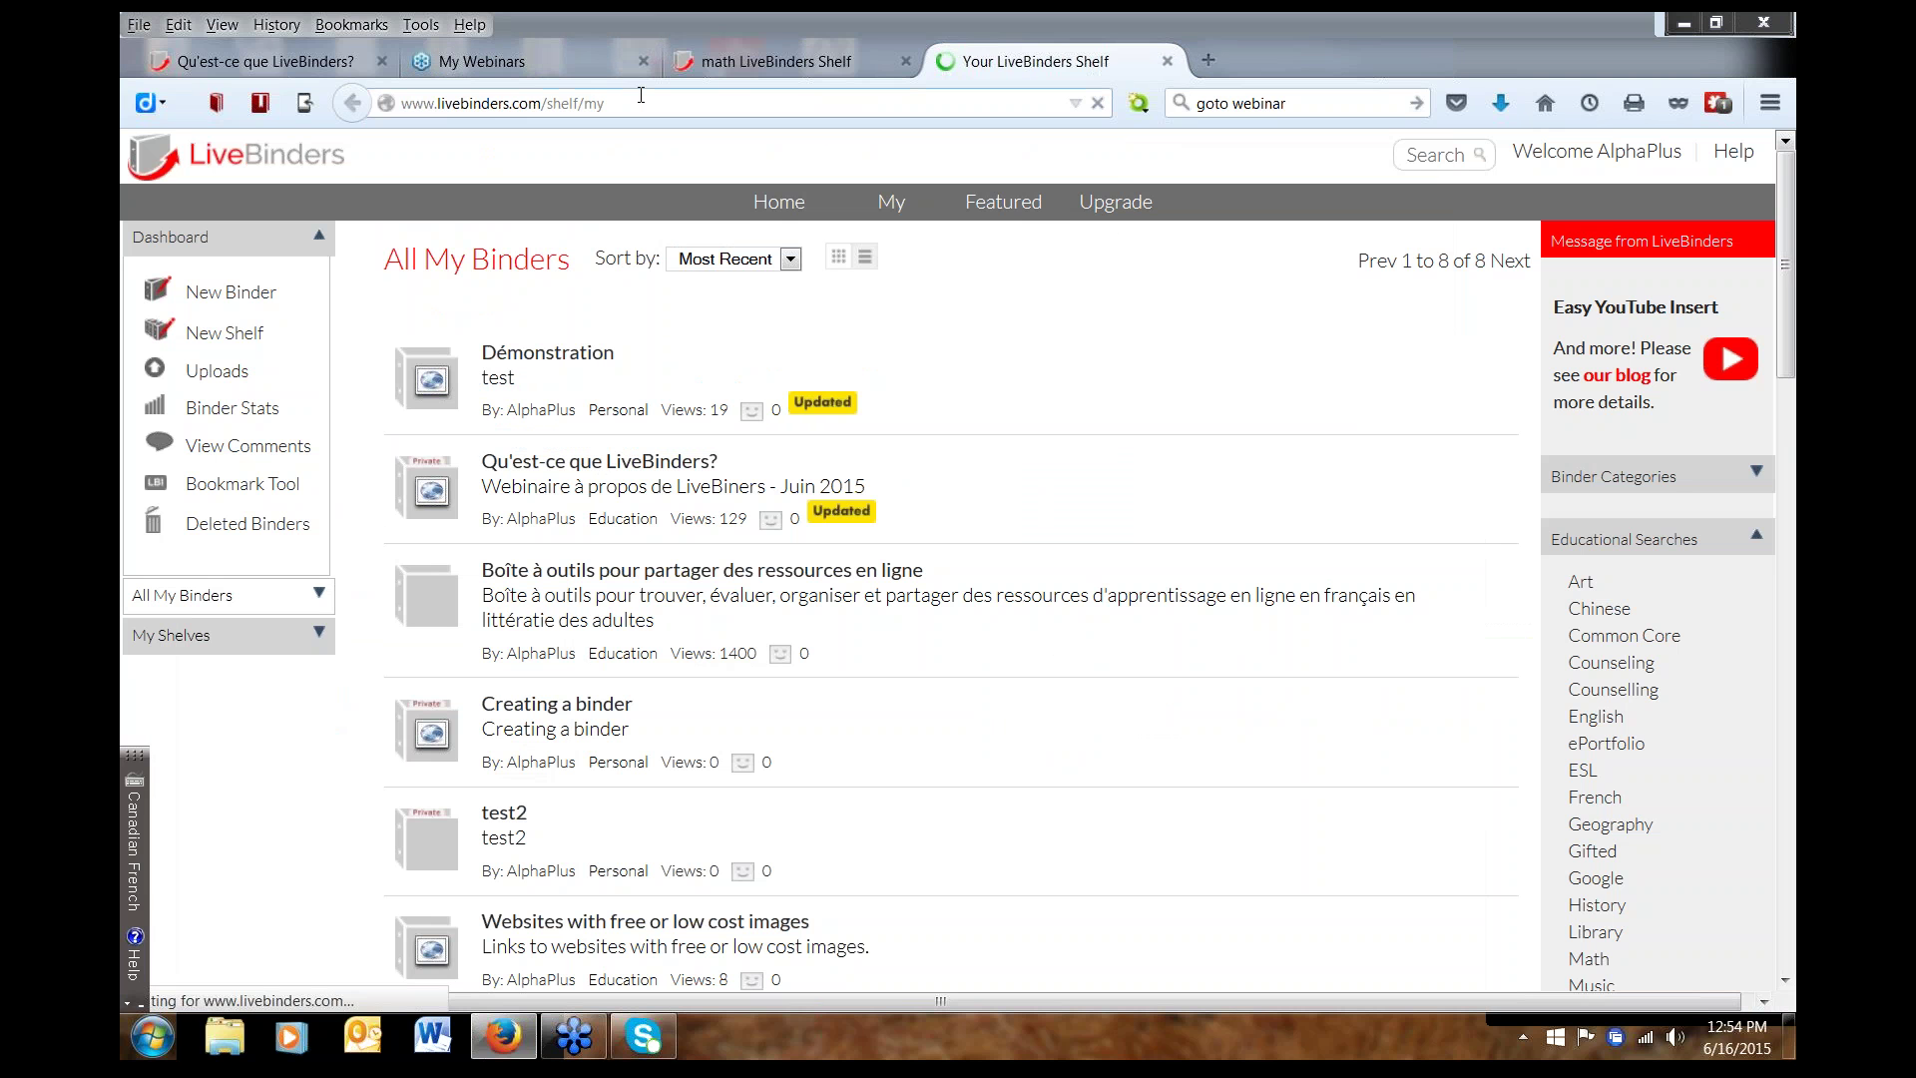
pyautogui.click(504, 107)
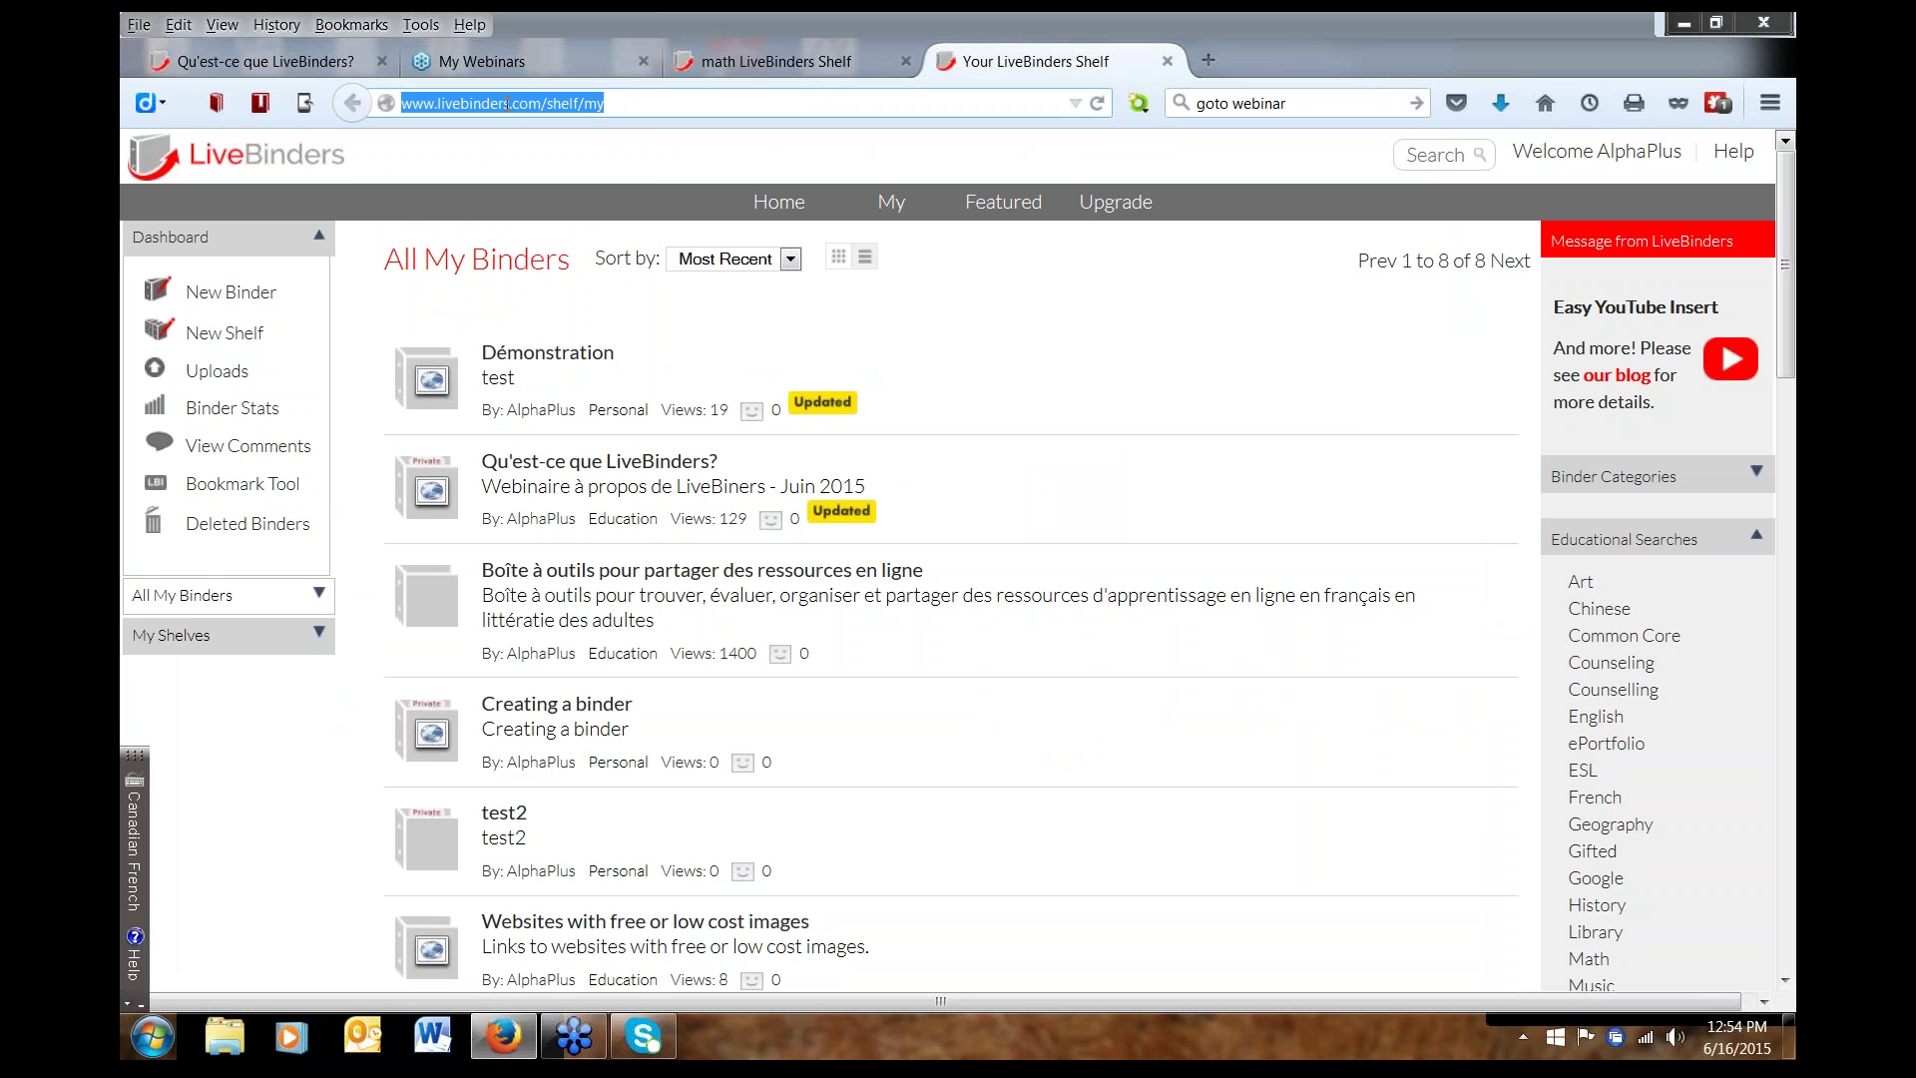
pyautogui.rightClick(506, 104)
pyautogui.click(591, 172)
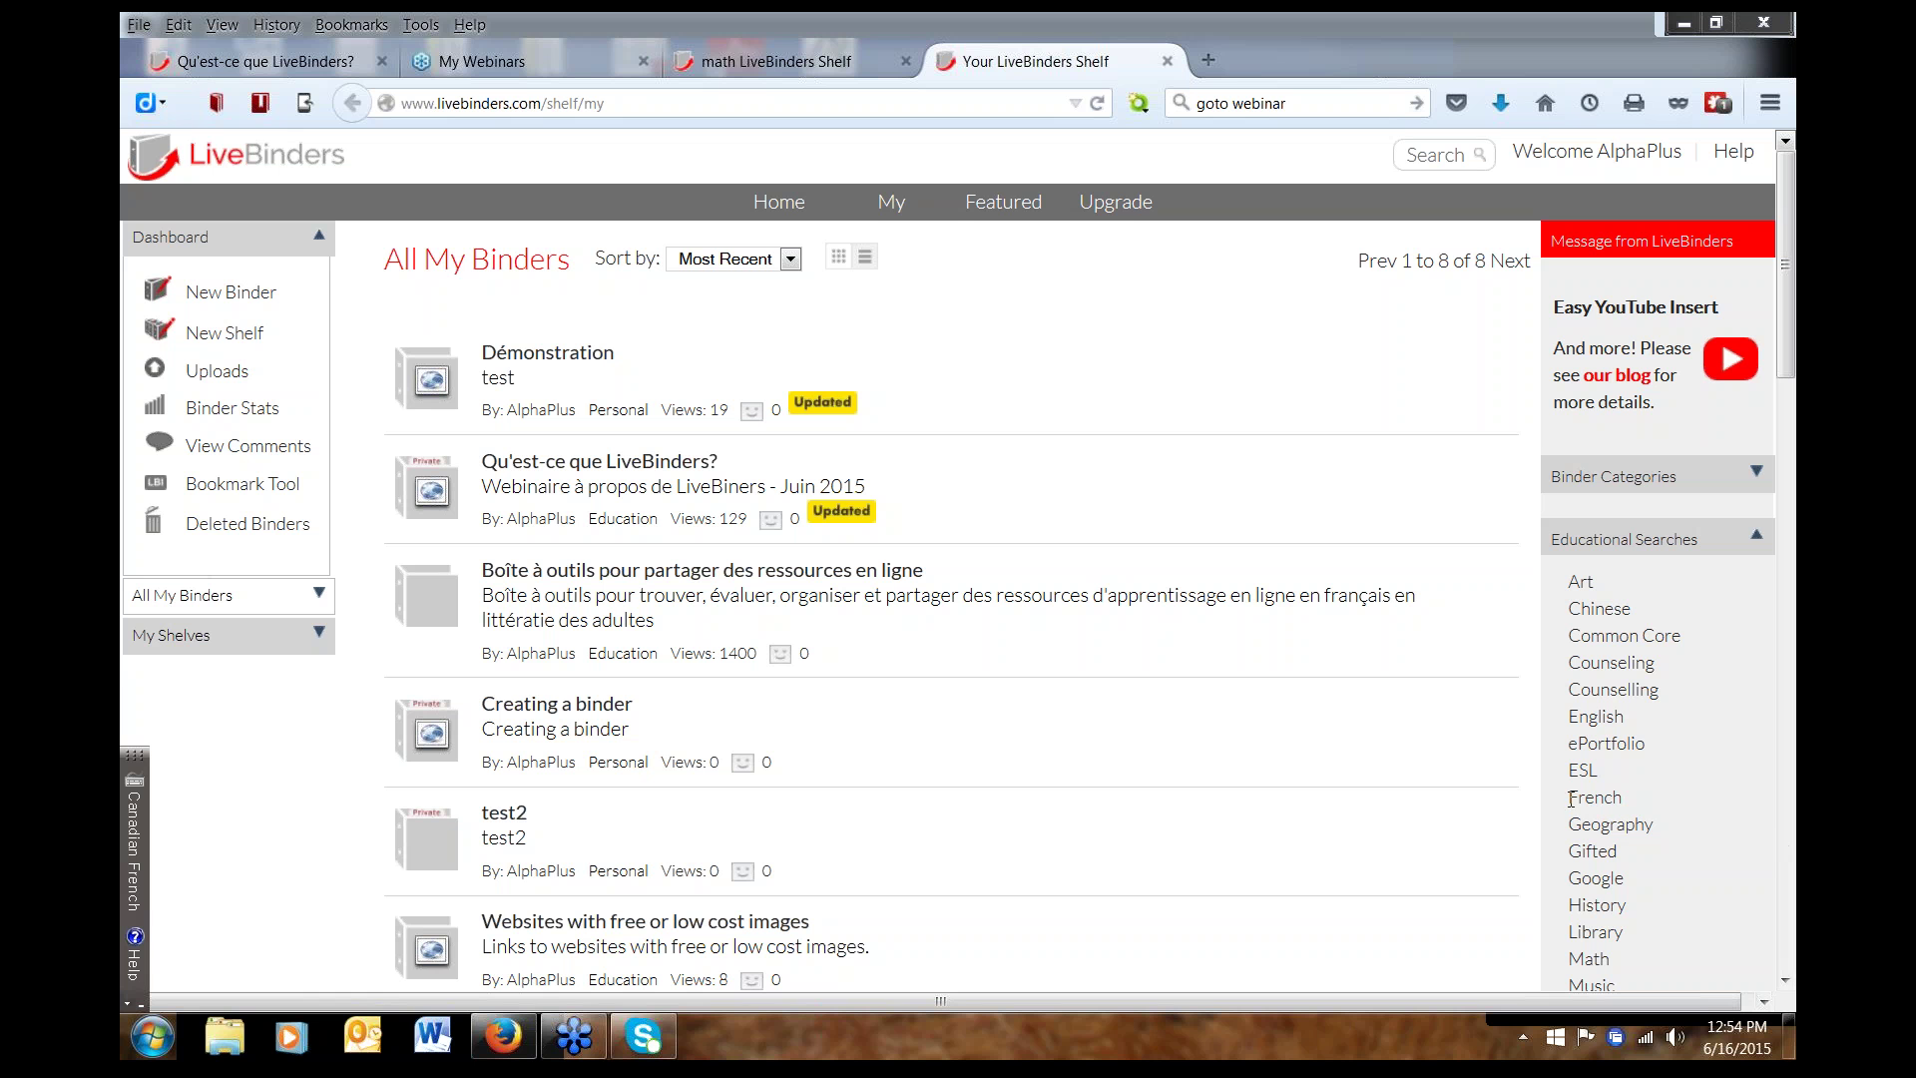
pyautogui.moveTo(1274, 826)
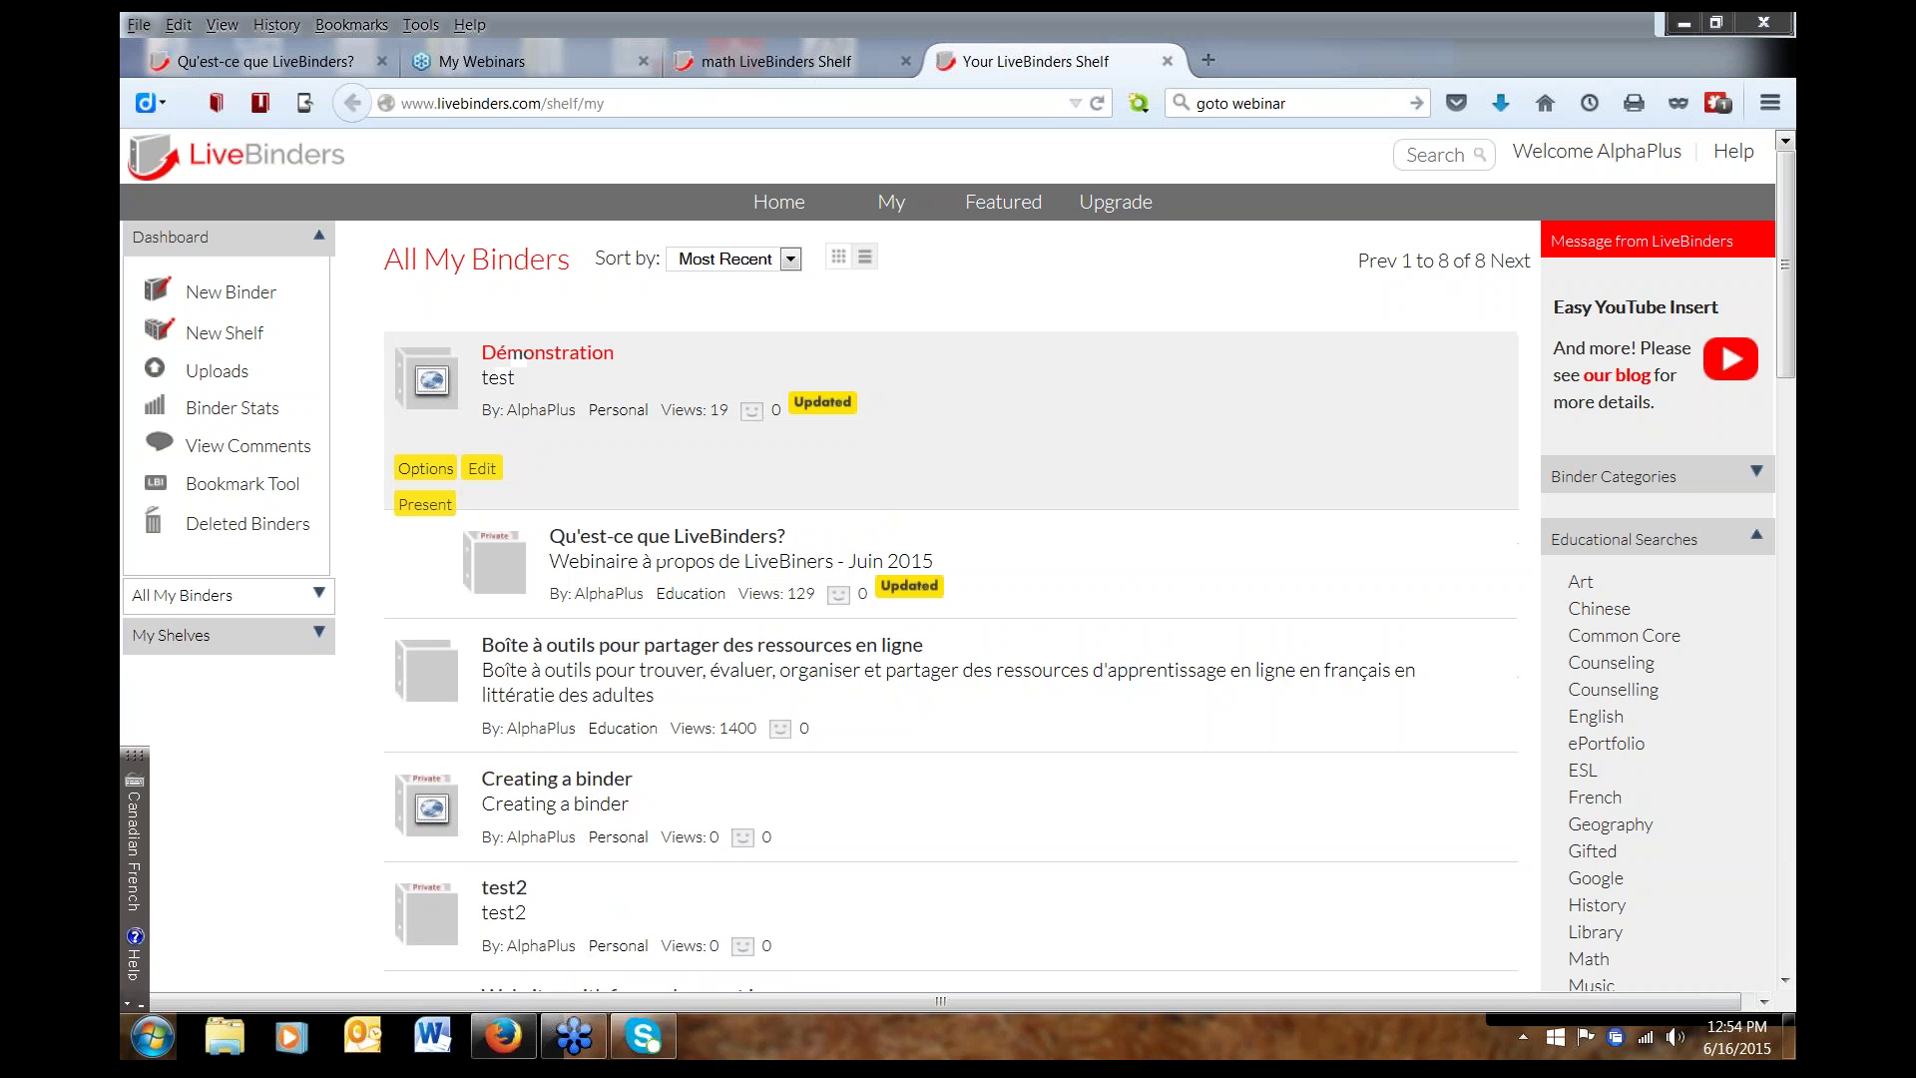
pyautogui.click(1167, 61)
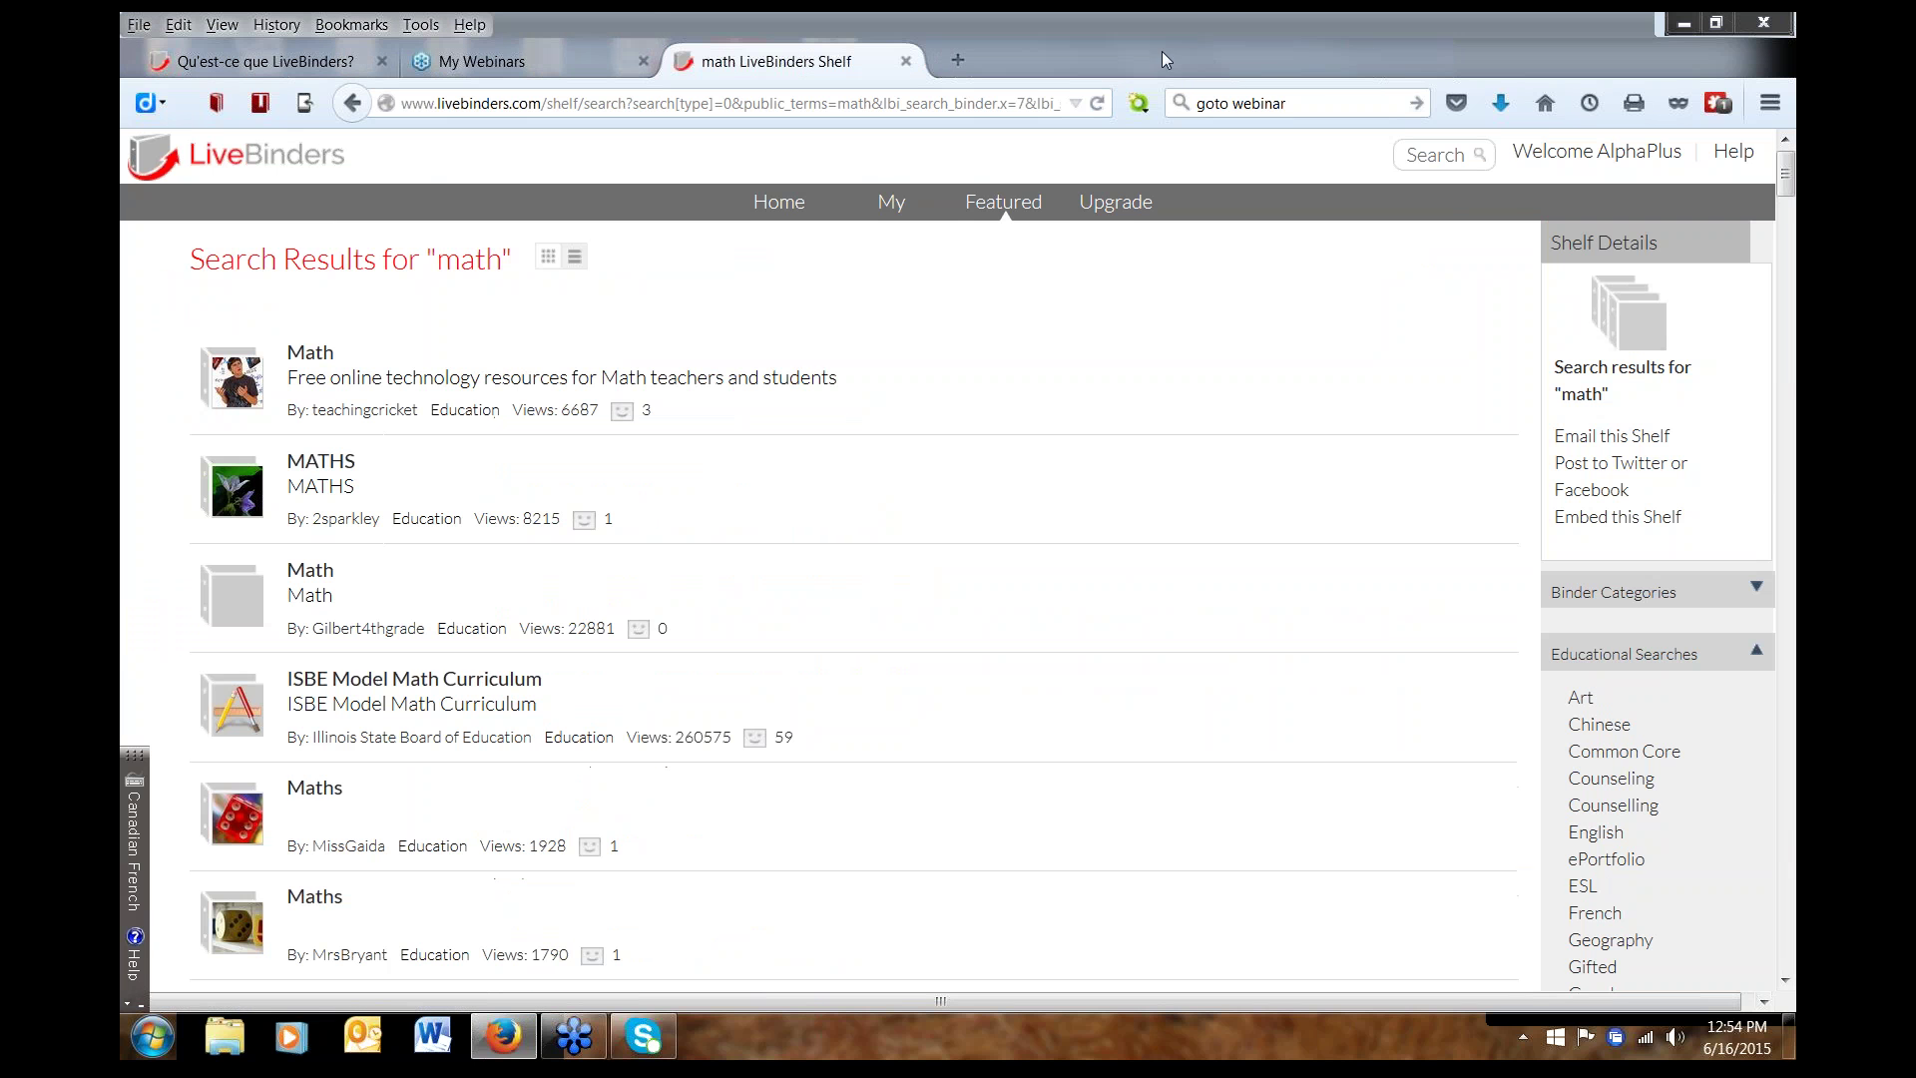
# Step: Close the math results tab and present the 'Qu'est-ce que LiveBinders?' binder via View > Present
pyautogui.click(906, 61)
pyautogui.click(231, 58)
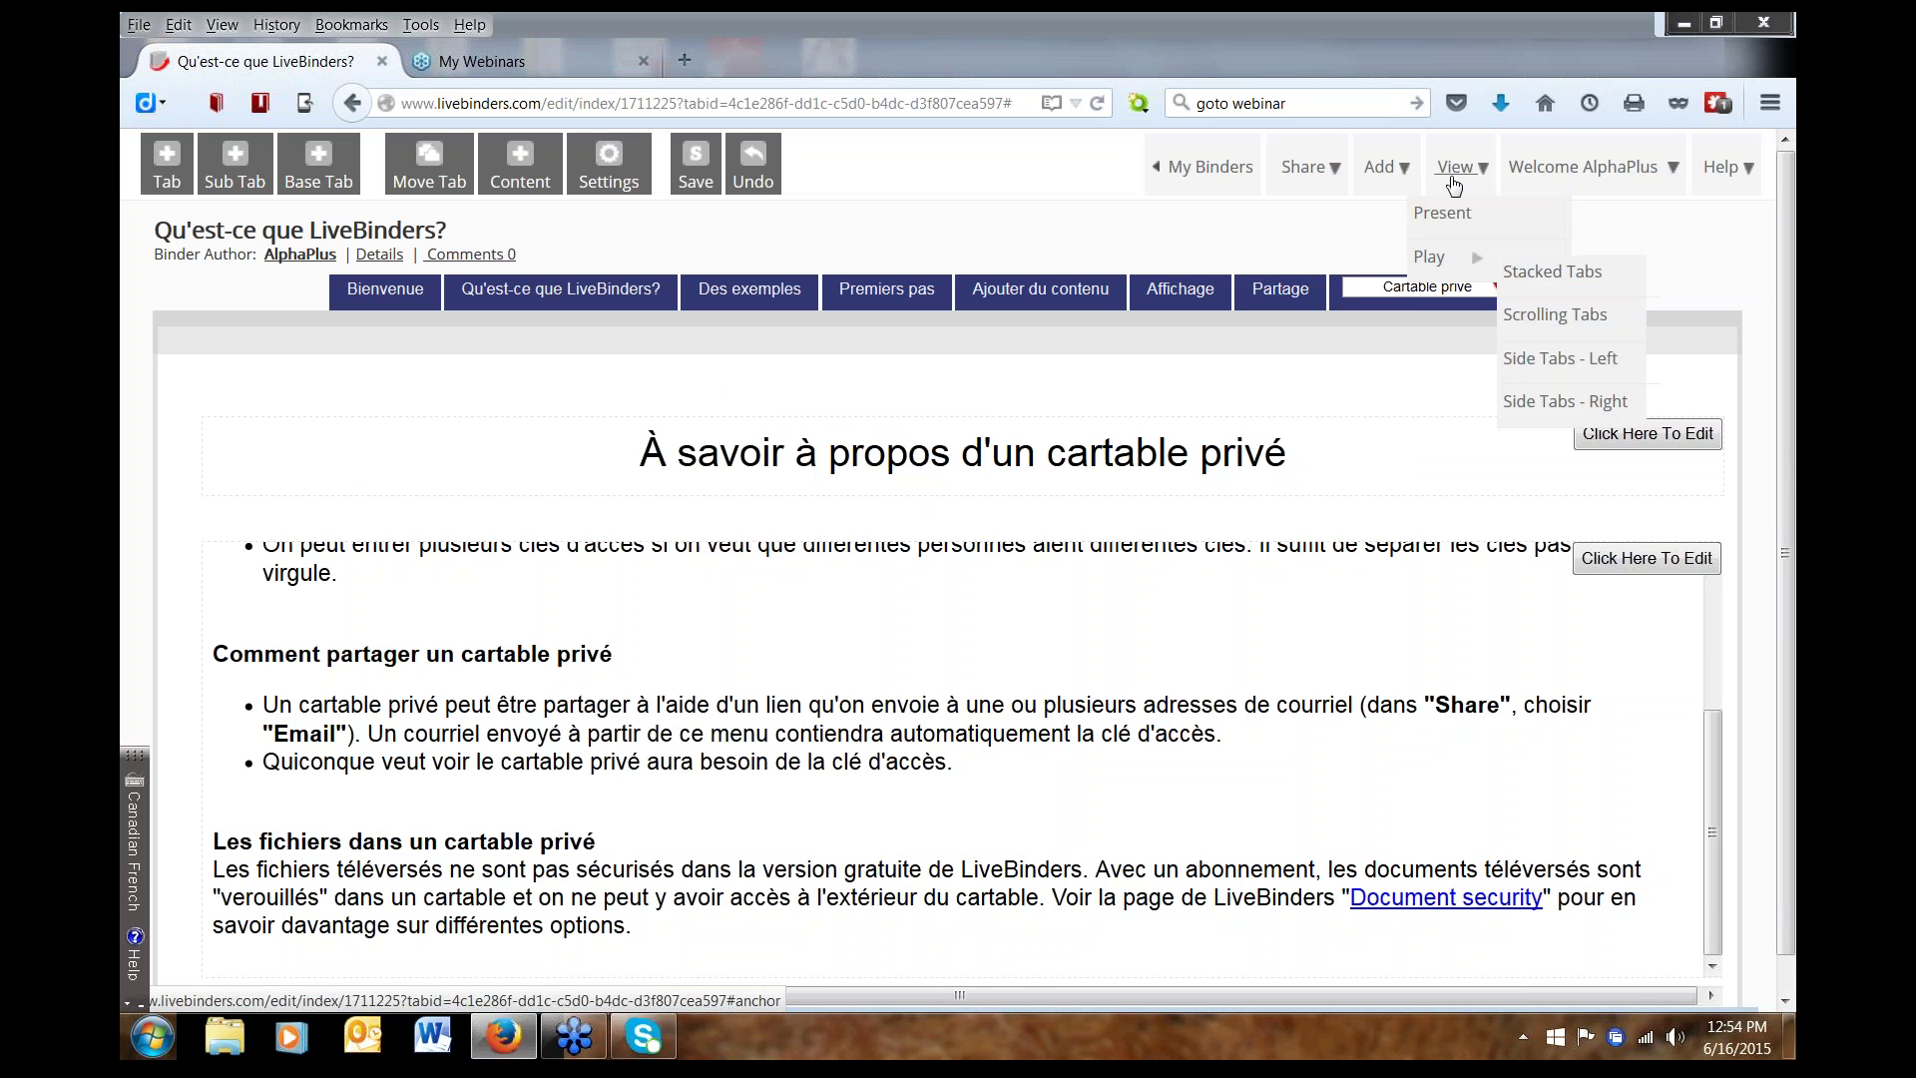
pyautogui.click(1446, 212)
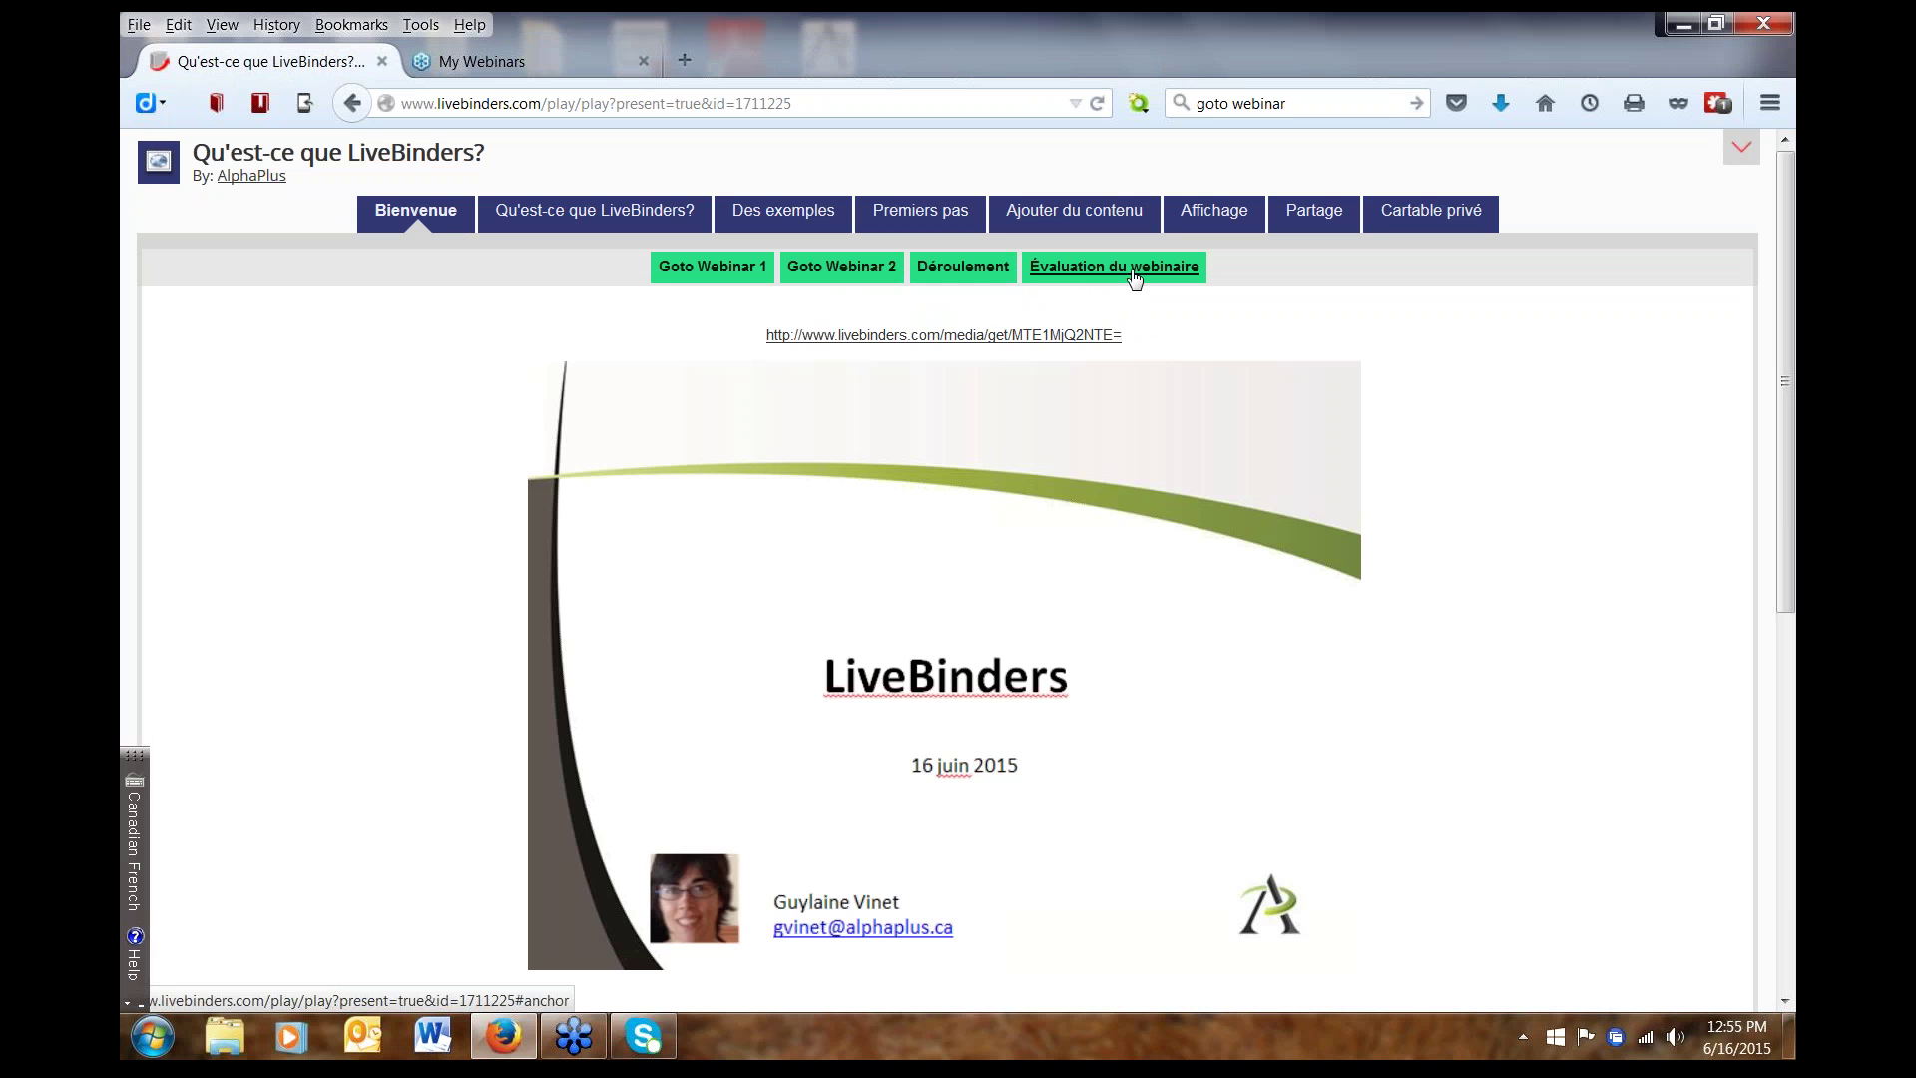
# Step: Show the 'Webinare sur LiveBinders - Rétroaction' survey on the Évaluation du webinaire subtab and select its fluidsurveys link
pyautogui.click(1135, 279)
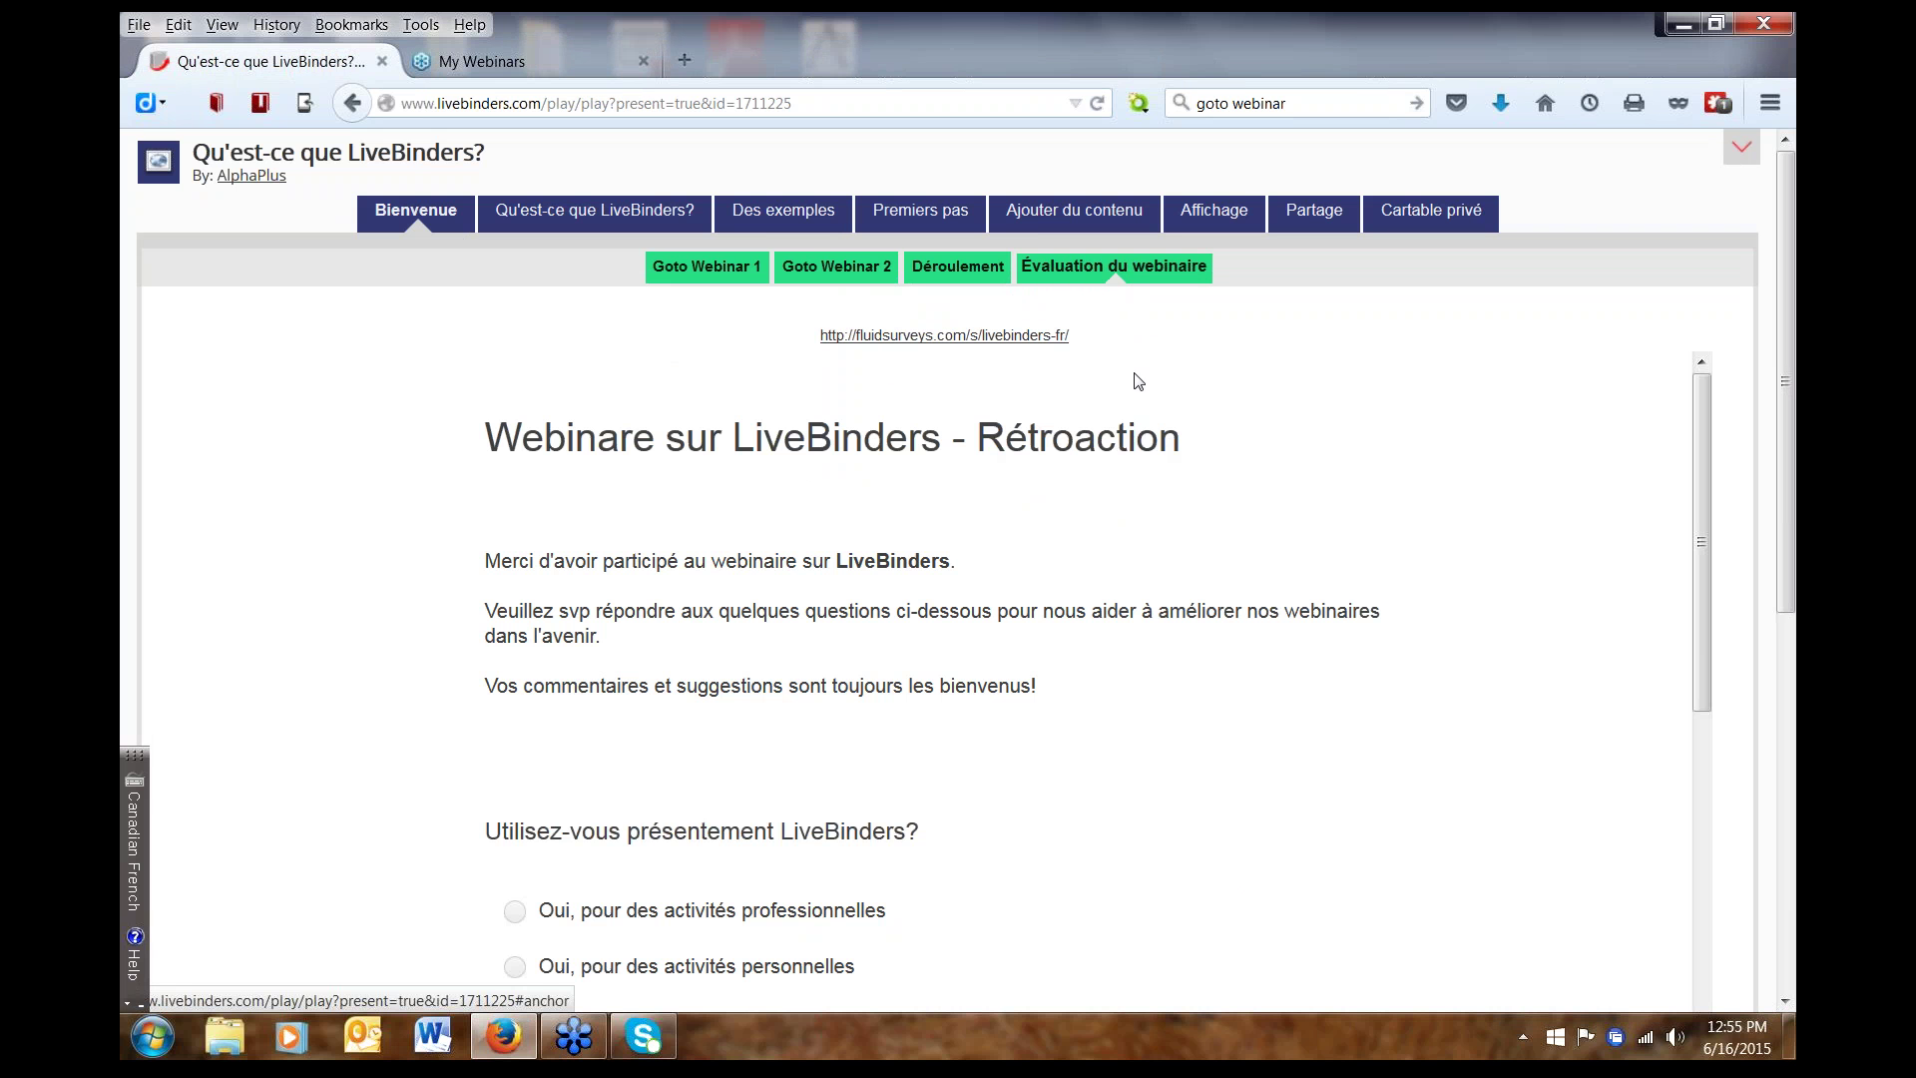
pyautogui.moveTo(1697, 440); pyautogui.dragTo(1579, 388)
pyautogui.moveTo(1082, 340); pyautogui.dragTo(819, 337)
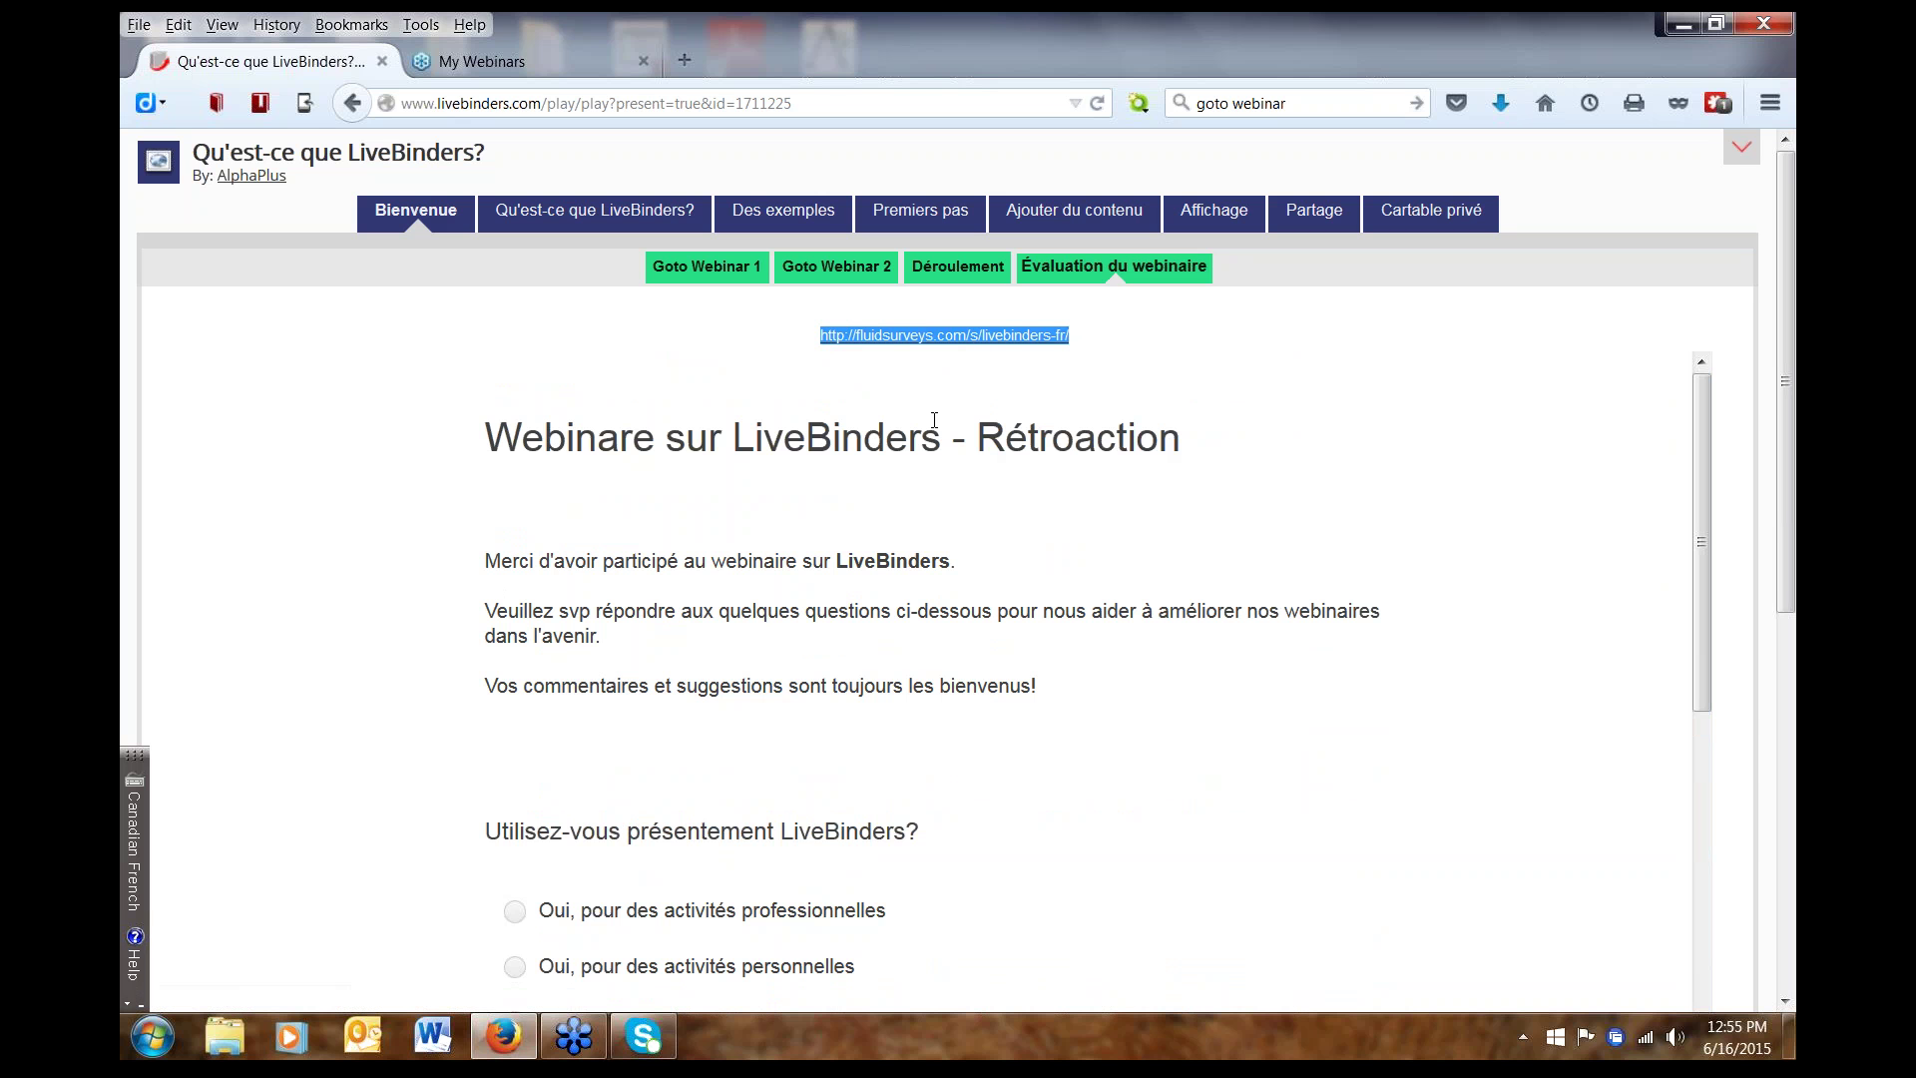
pyautogui.click(1362, 409)
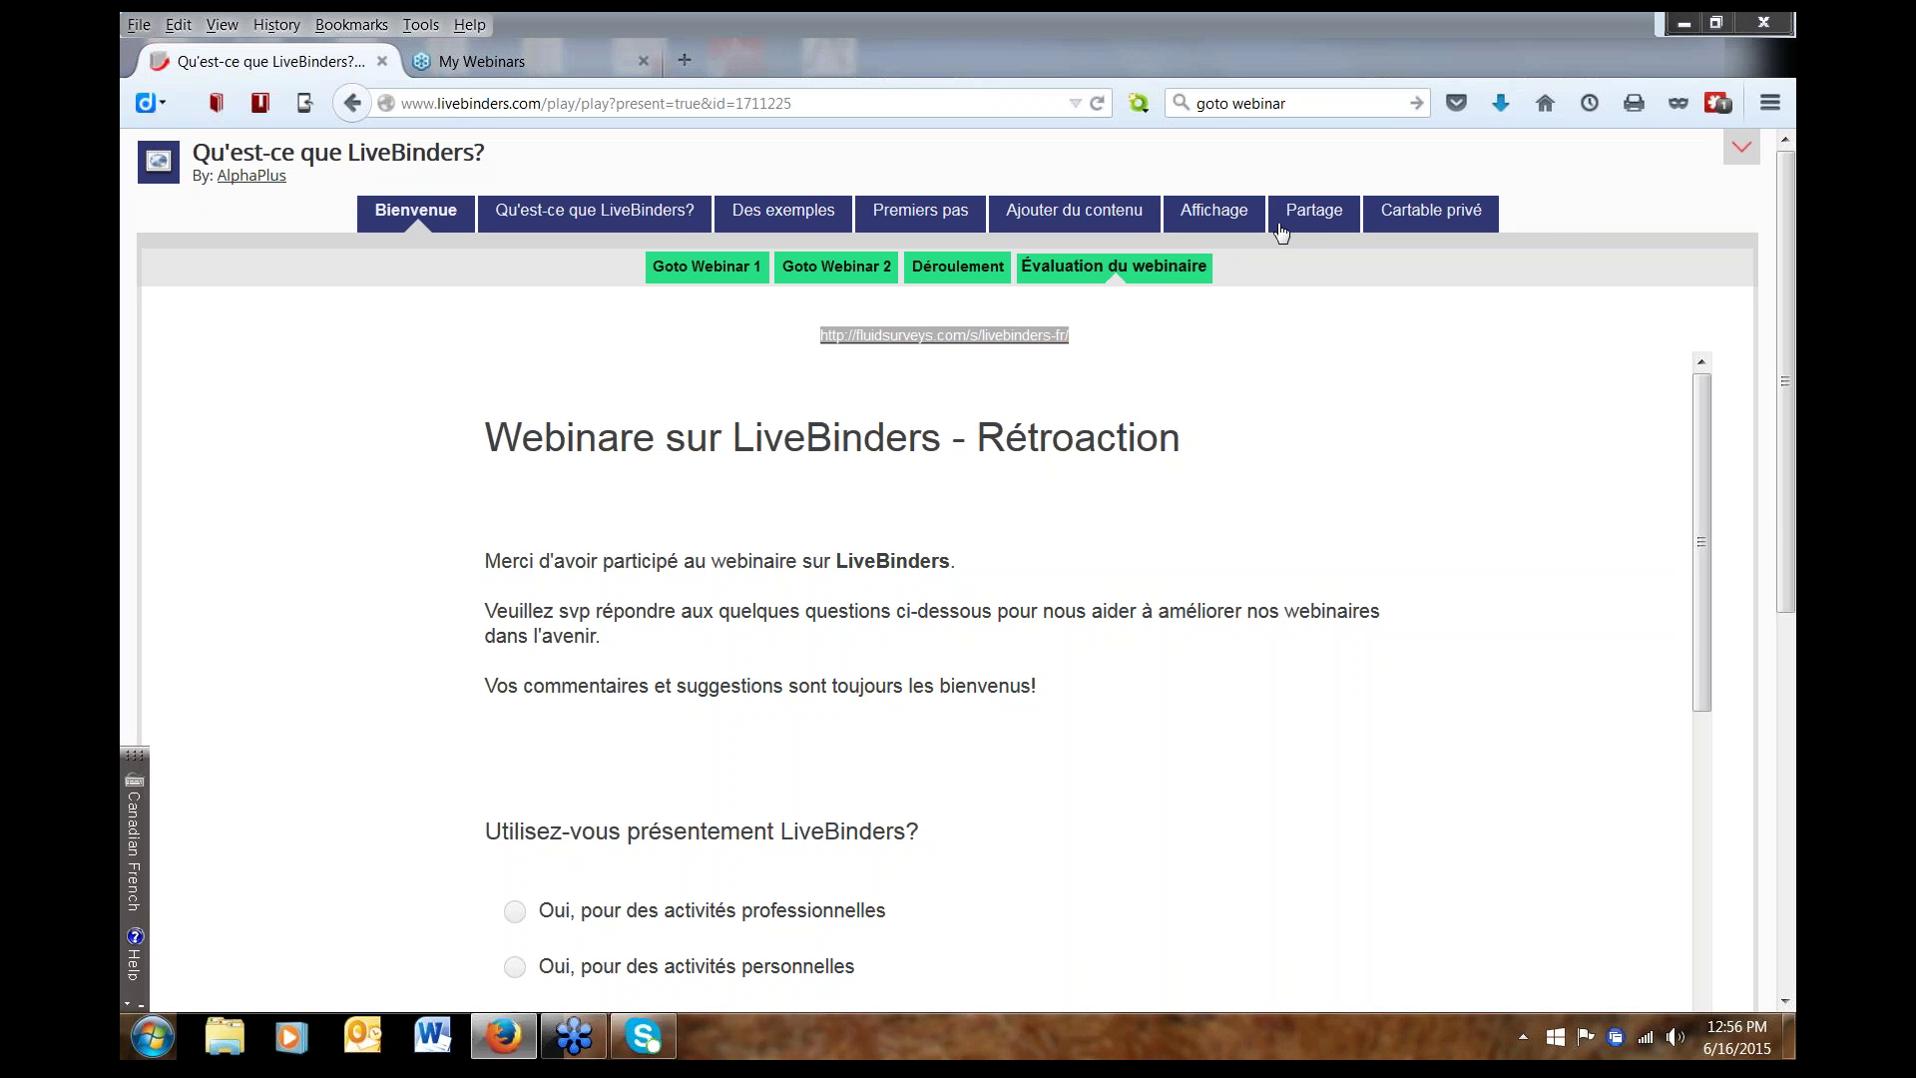
# Step: Copy the Link to Binder URL from Share > Link or Embed, then close that window
pyautogui.click(1744, 153)
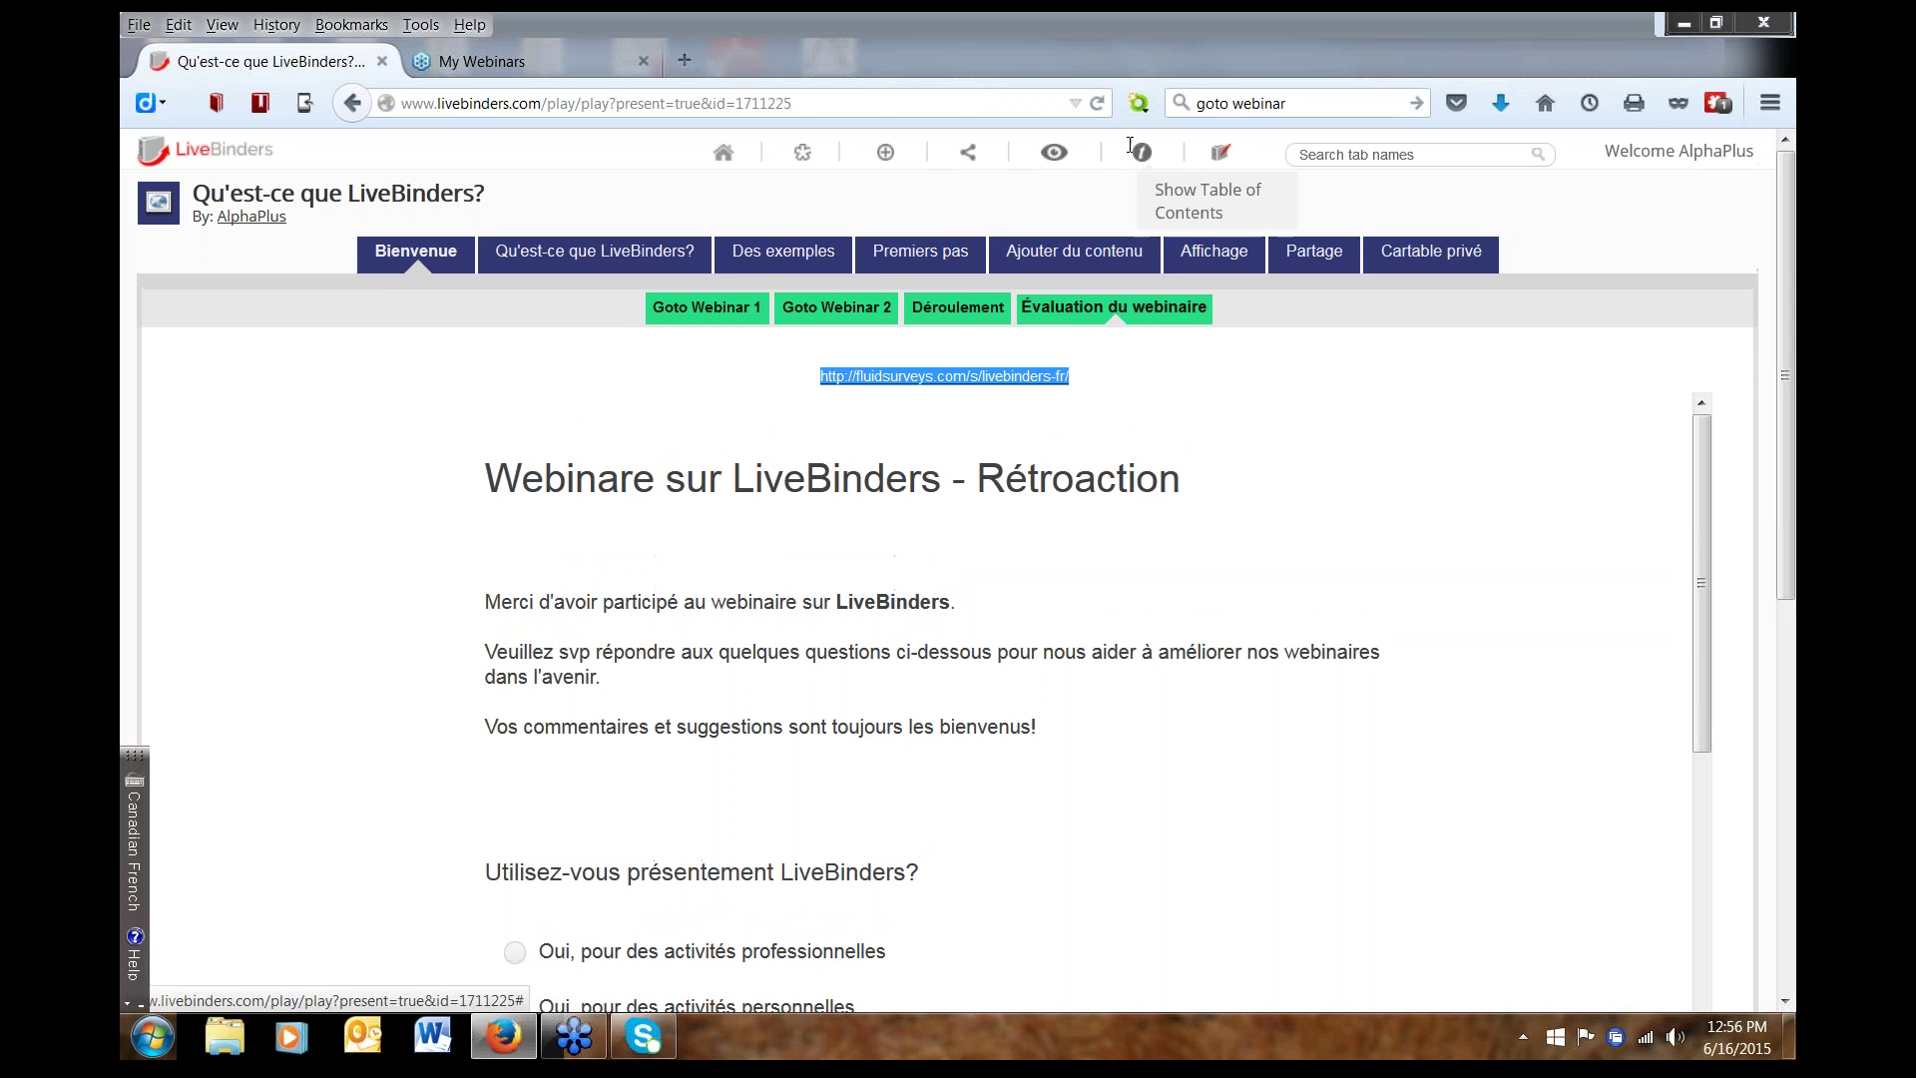
pyautogui.click(970, 154)
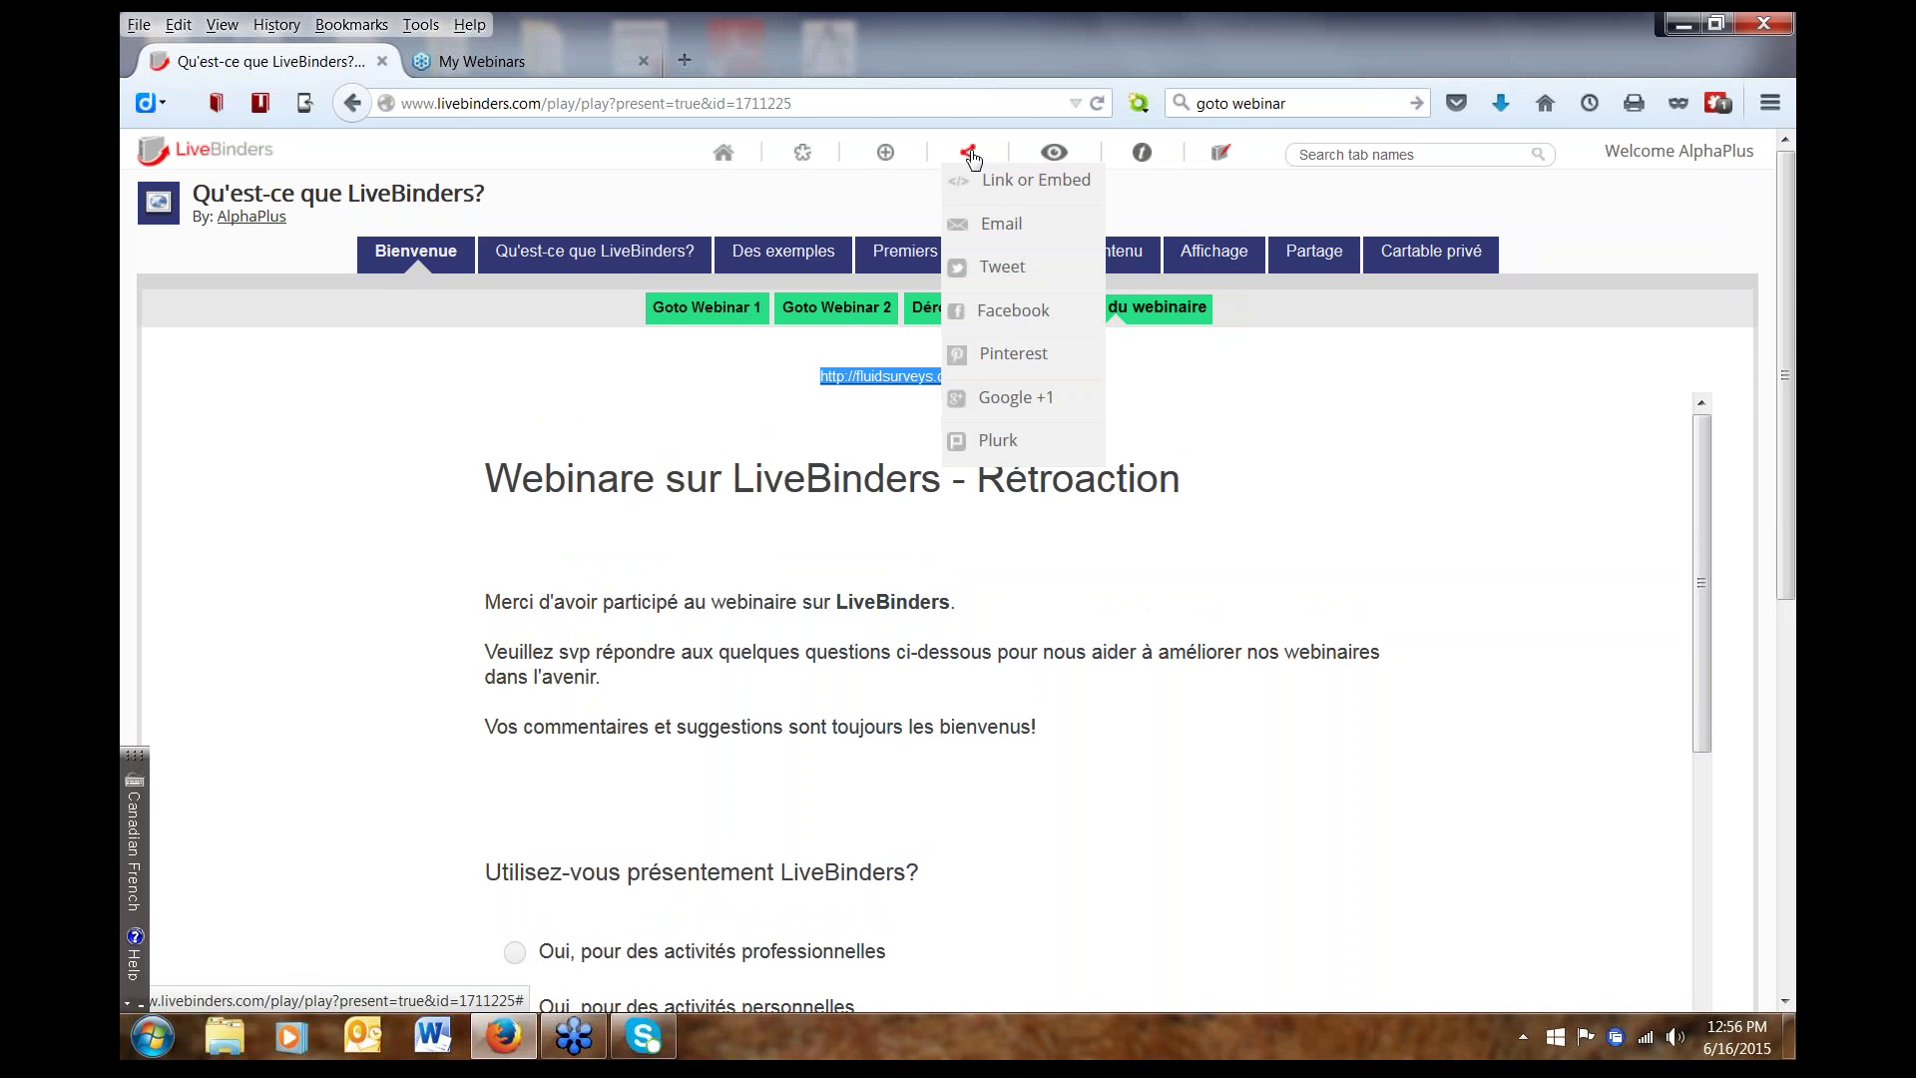
pyautogui.click(998, 180)
pyautogui.click(926, 330)
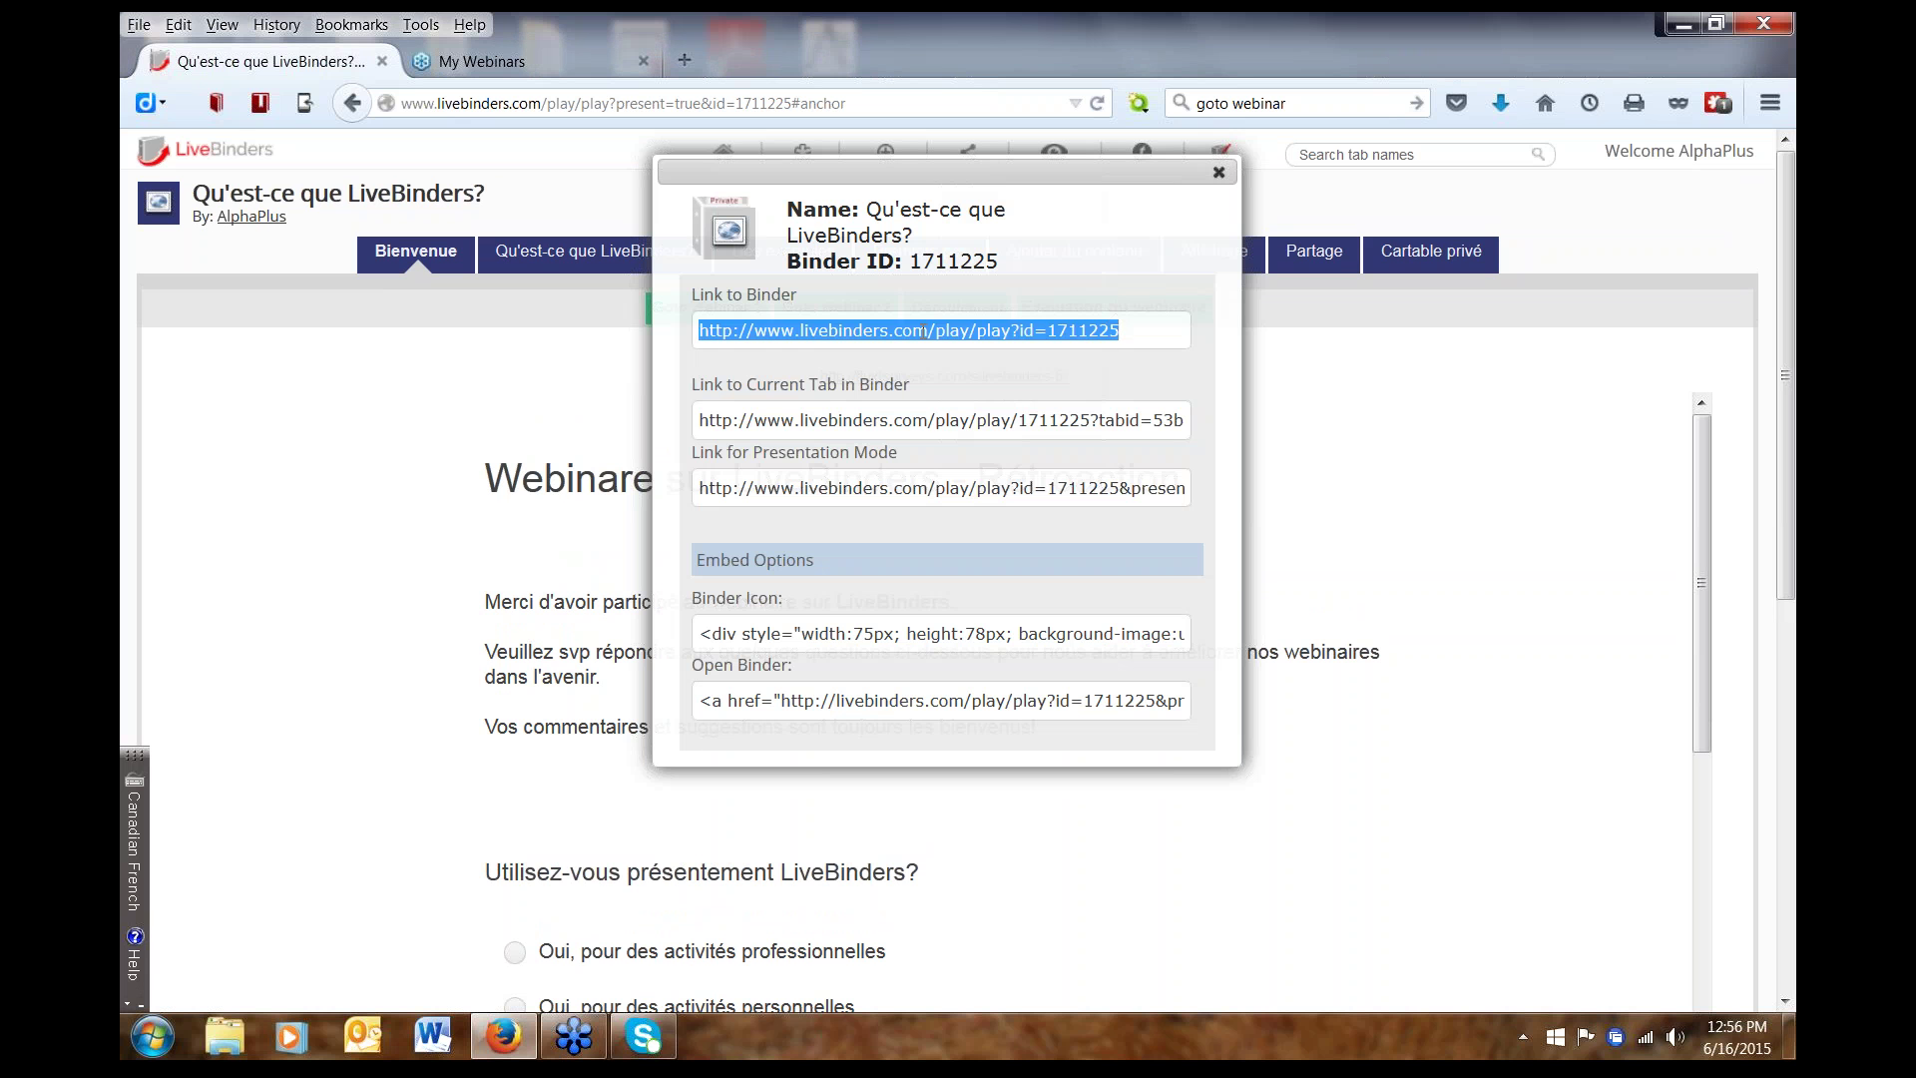
pyautogui.rightClick(926, 330)
pyautogui.click(989, 399)
pyautogui.click(1219, 171)
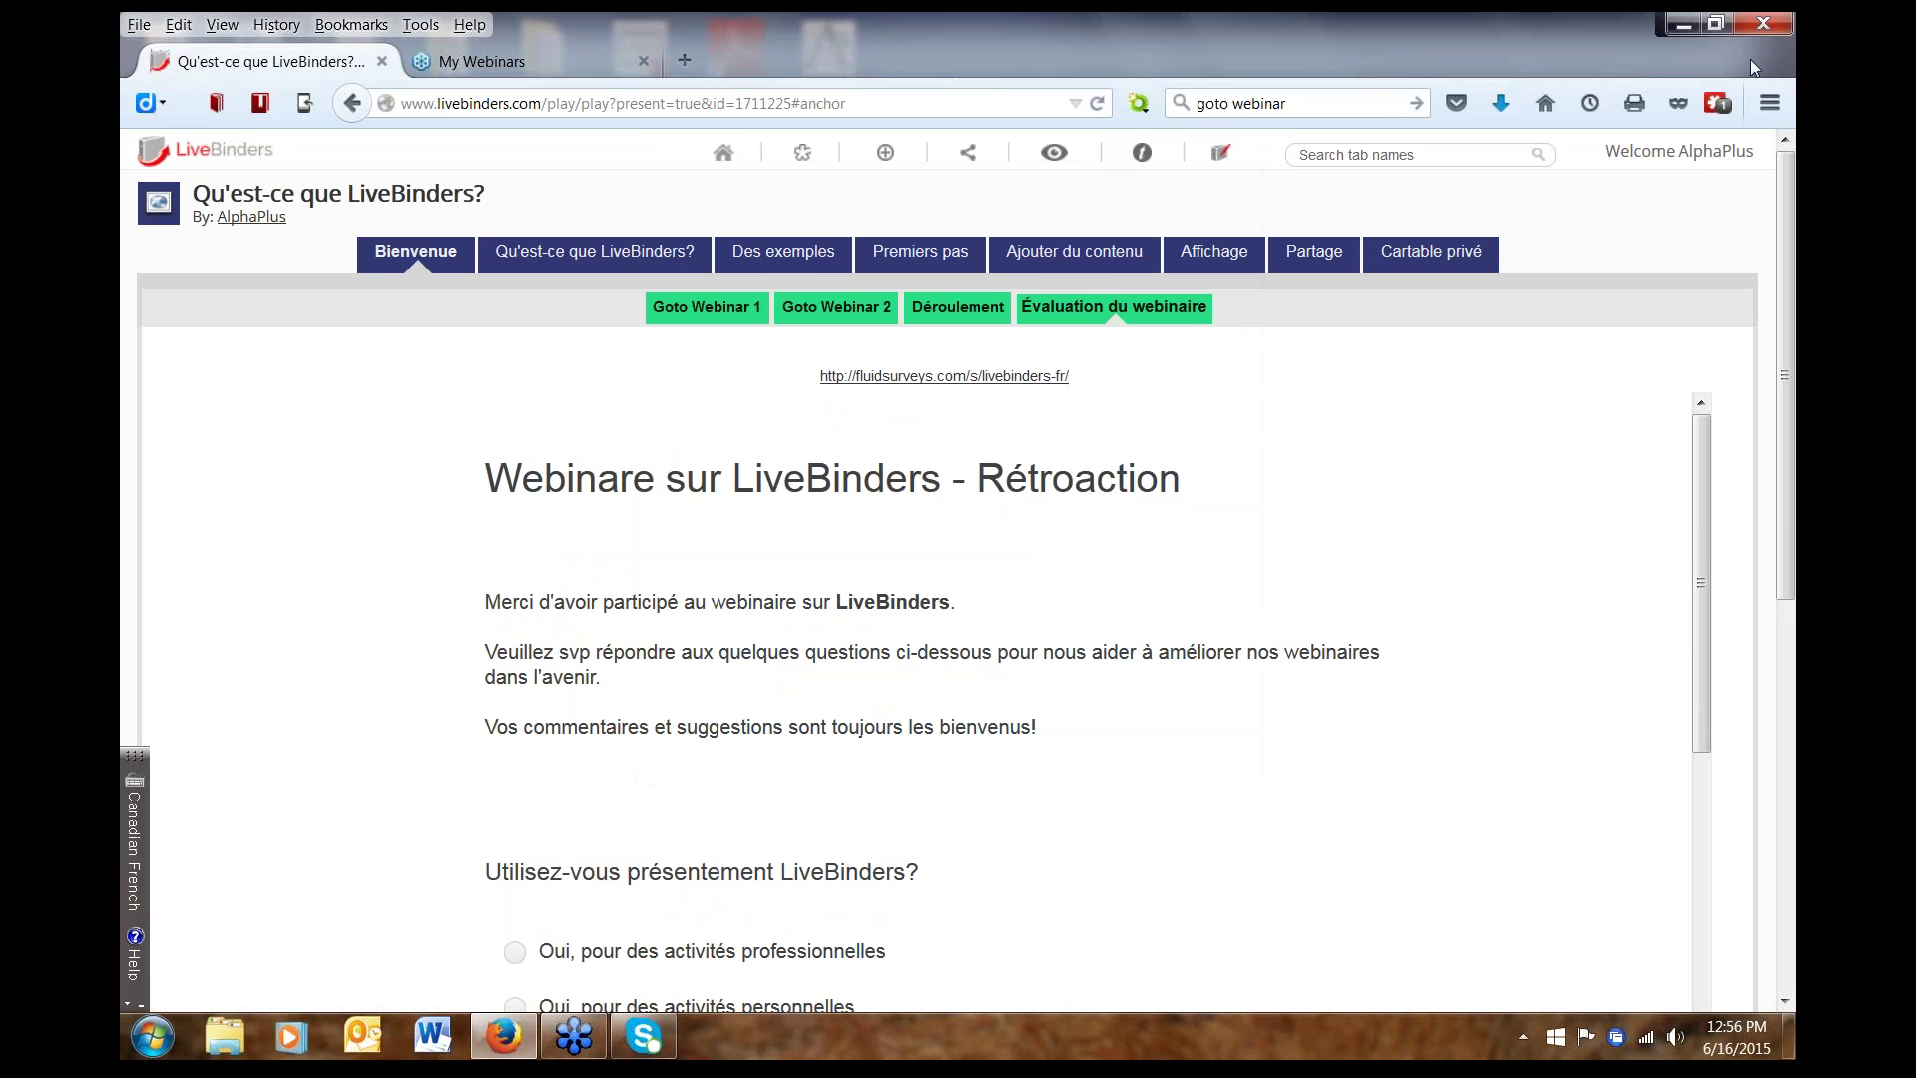
pyautogui.click(1615, 801)
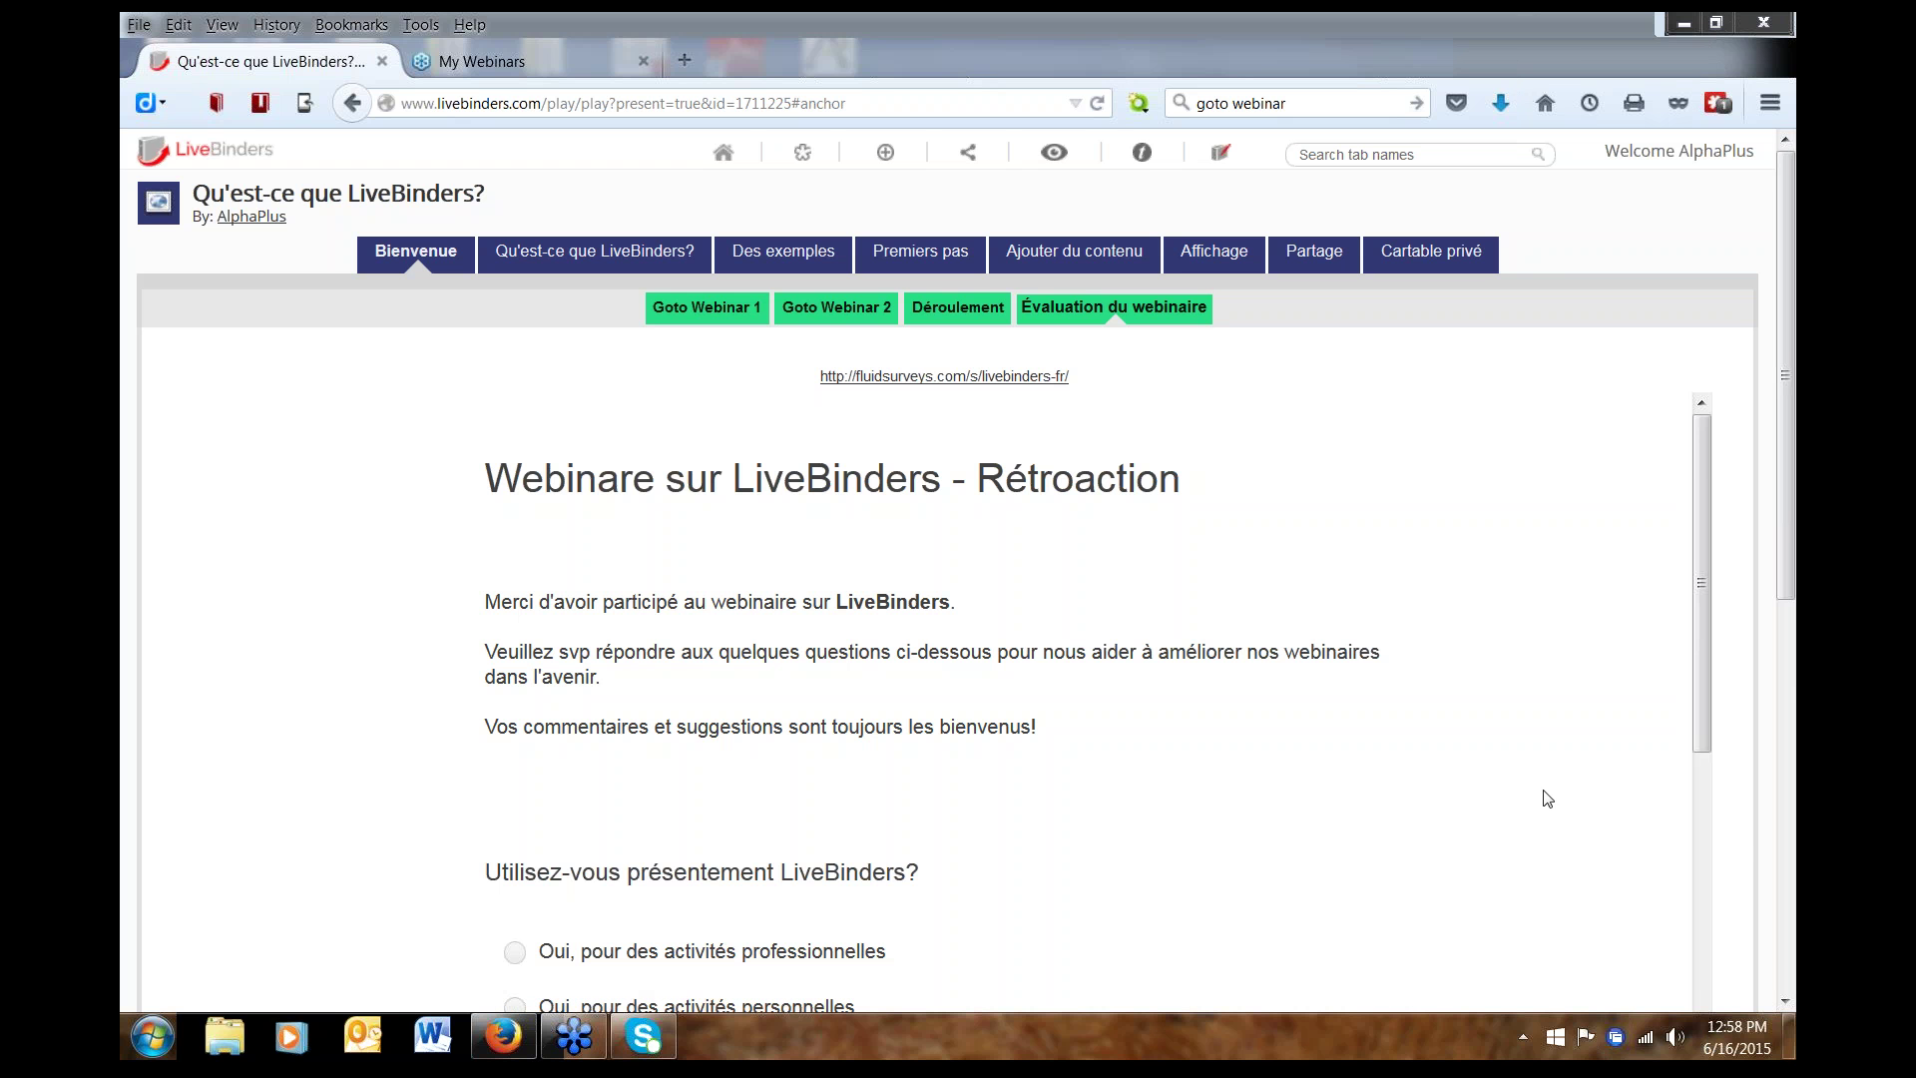
pyautogui.click(1669, 706)
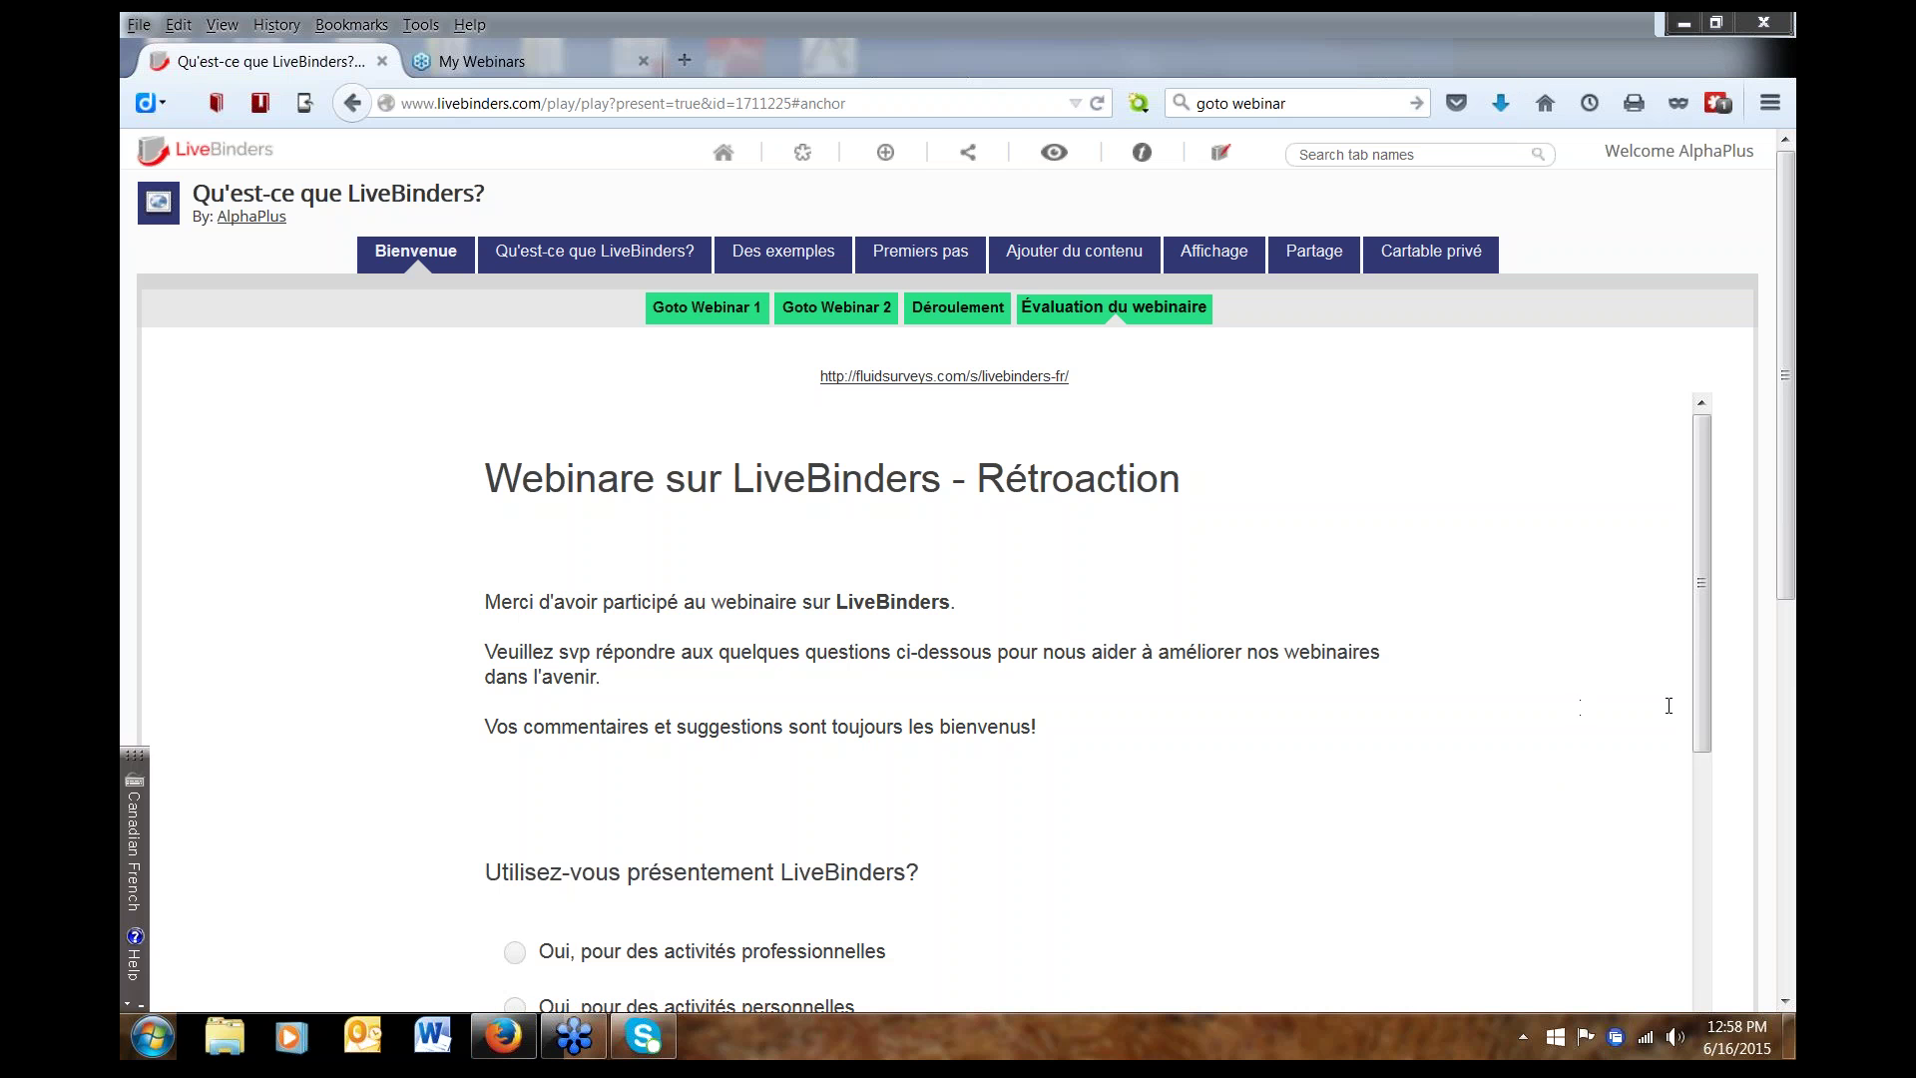